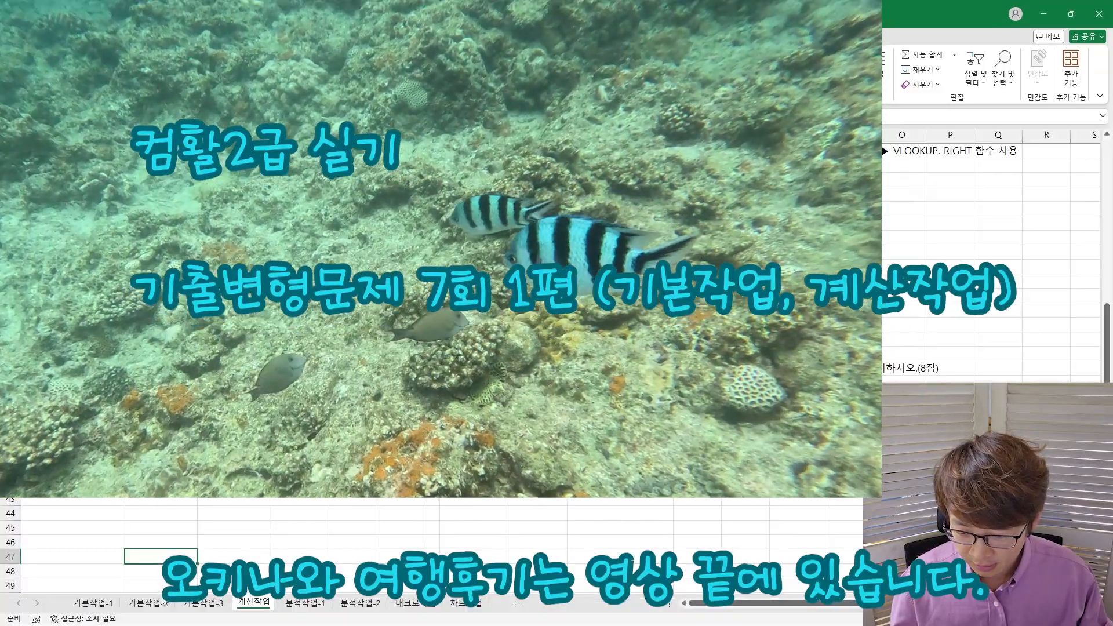
# - On the 기본작업-2 sheet, set the horizontal alignment of A1:F1 to 선택 영역의 가운데로 (Center Across Selection)
pyautogui.click(152, 604)
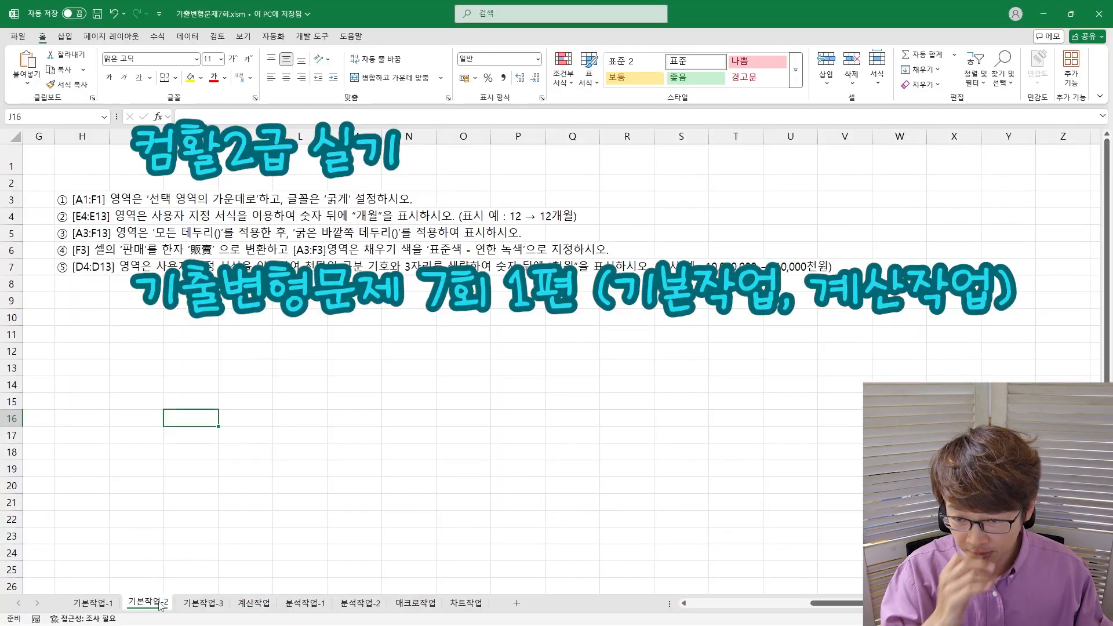
pyautogui.moveTo(255, 301); pyautogui.dragTo(35, 266)
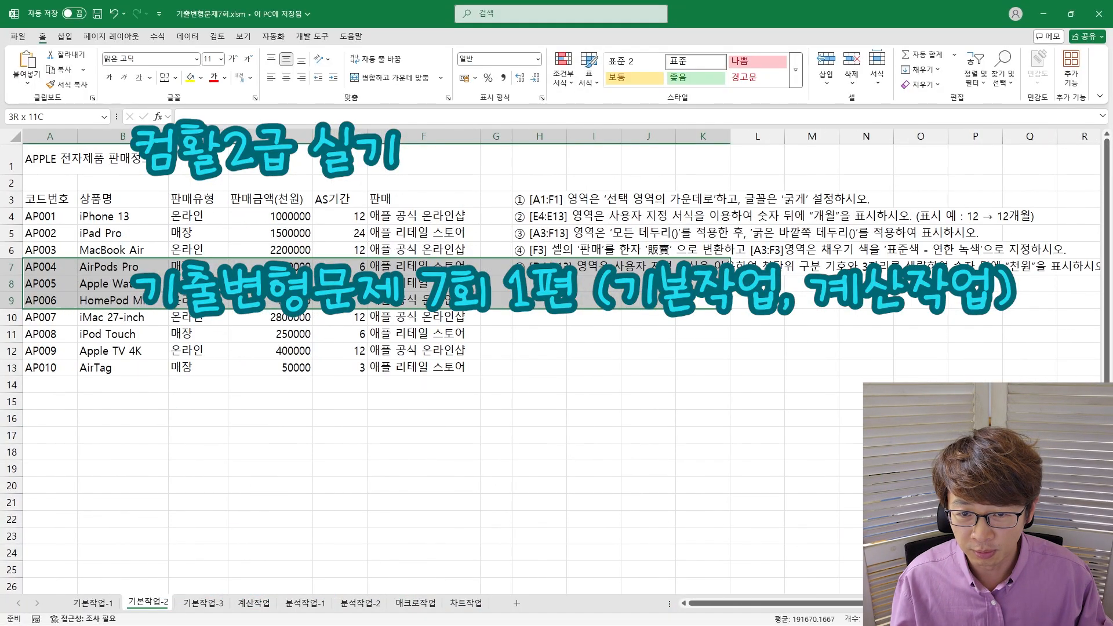
pyautogui.click(549, 197)
pyautogui.moveTo(25, 160); pyautogui.dragTo(383, 155)
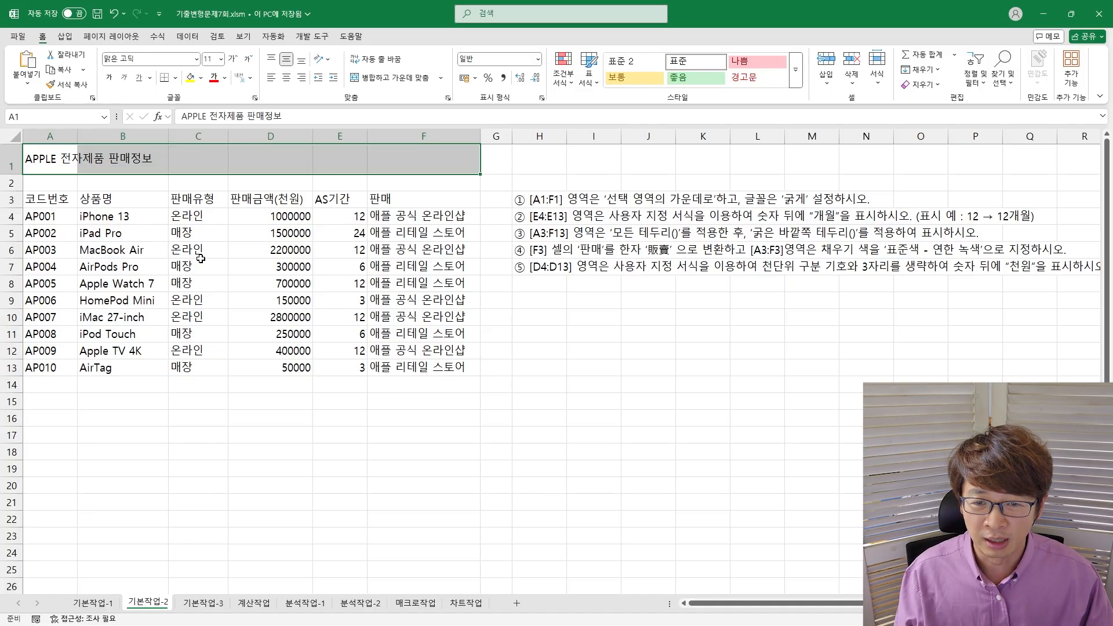
pyautogui.hotkey('ctrl', '1')
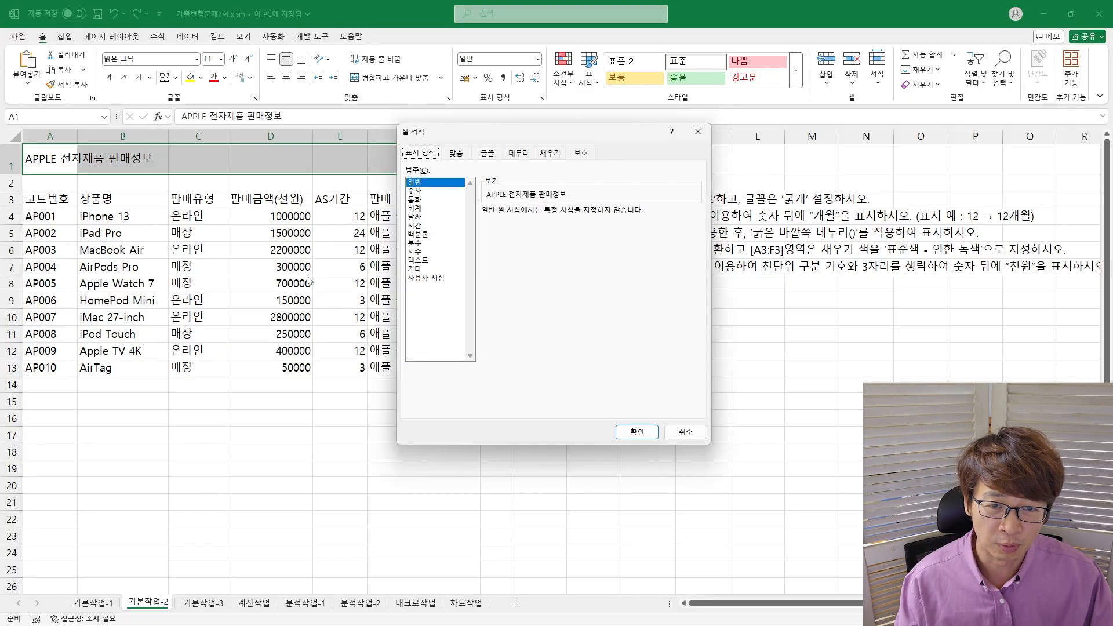
pyautogui.click(458, 154)
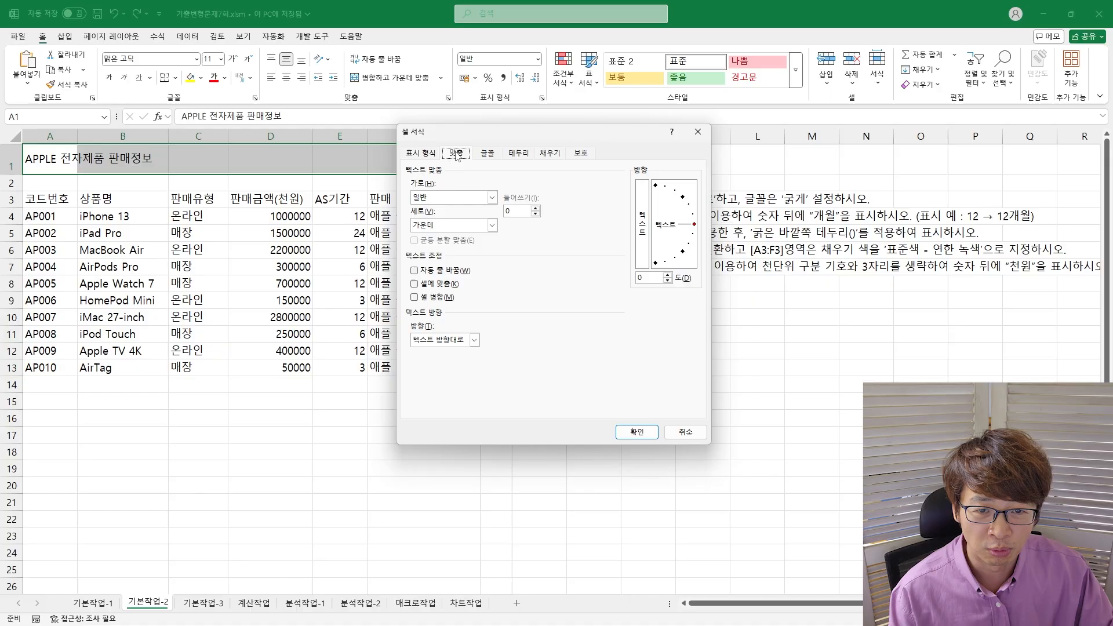
pyautogui.click(461, 199)
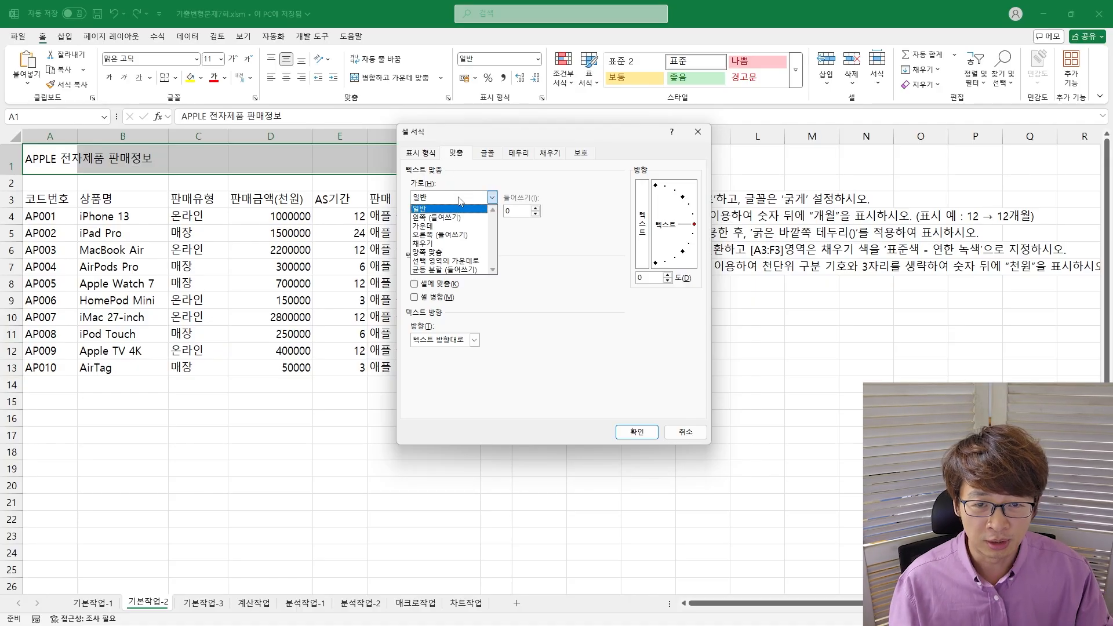
pyautogui.press('super+plus')
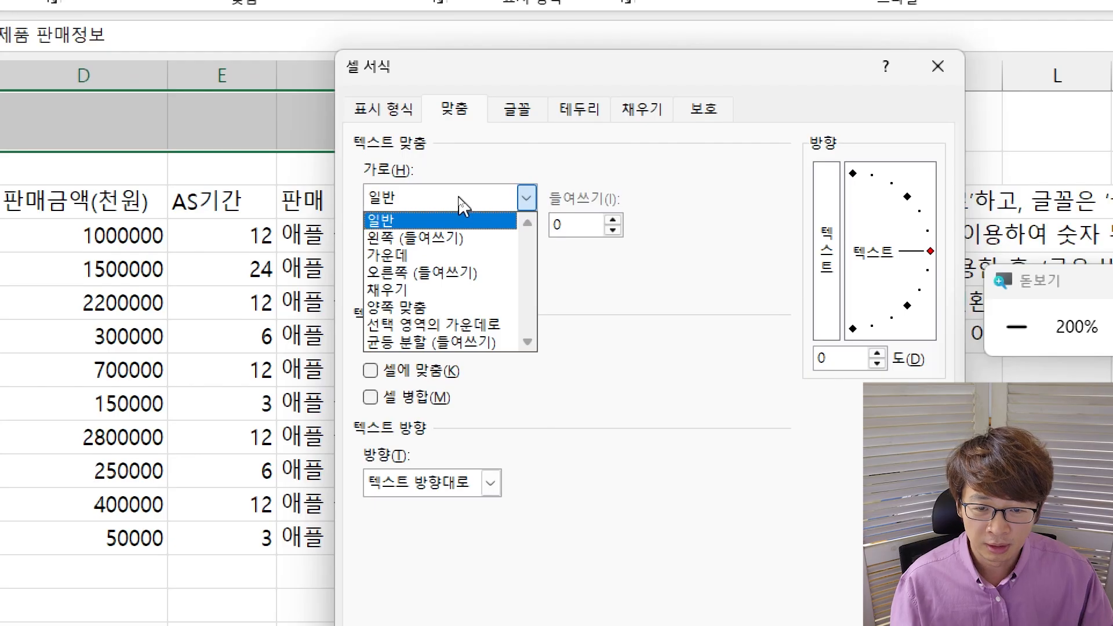
pyautogui.click(439, 325)
pyautogui.press('super+minus')
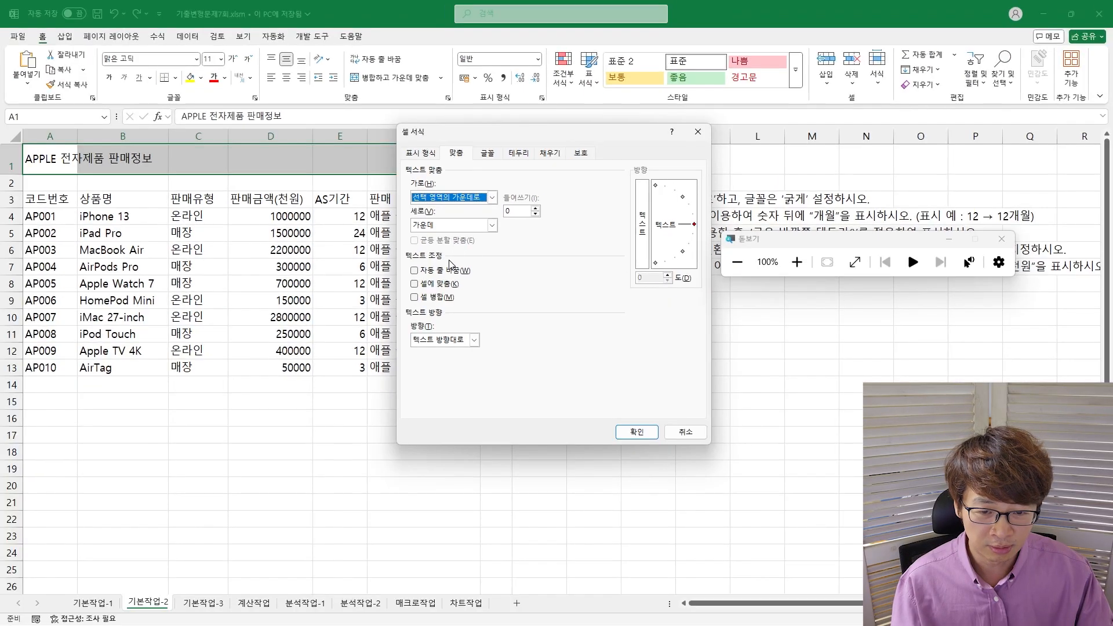
pyautogui.click(640, 433)
pyautogui.click(270, 266)
# - Make the title text in A1:F1 bold
pyautogui.moveTo(56, 157); pyautogui.dragTo(431, 166)
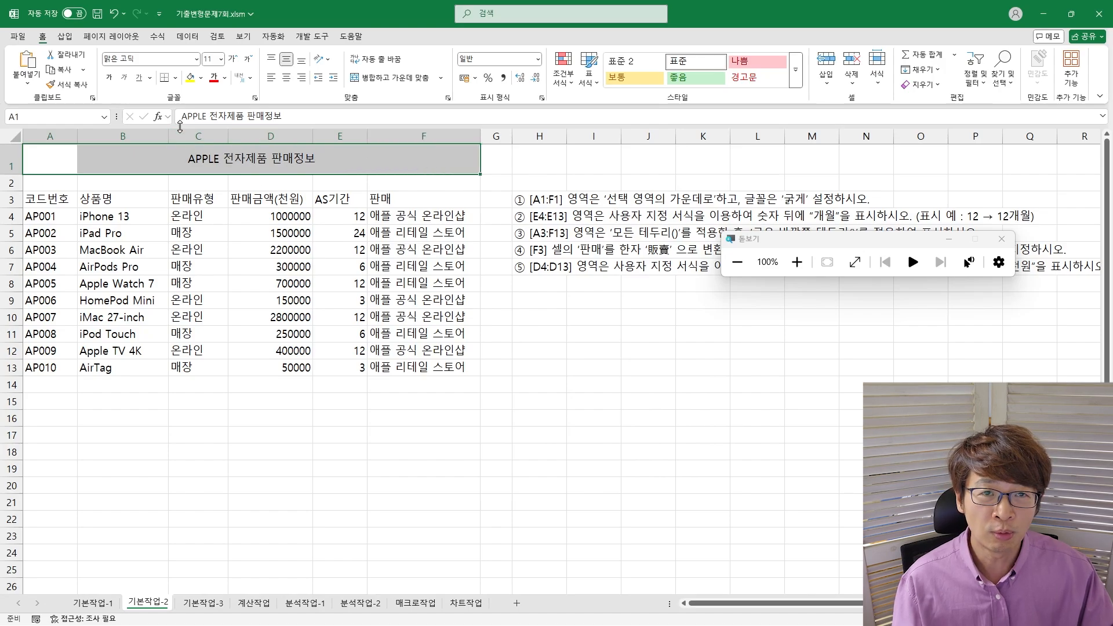
pyautogui.click(109, 79)
pyautogui.click(188, 236)
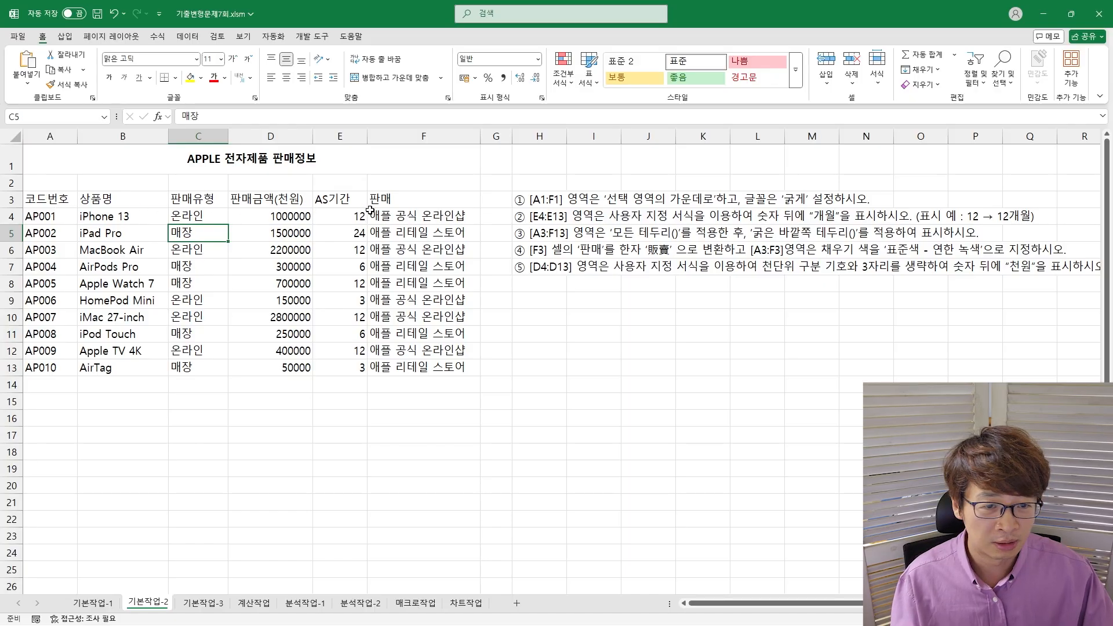
# - Enter the custom number format G/표준"개월" for the AS기간 values in E4:E13
pyautogui.click(340, 219)
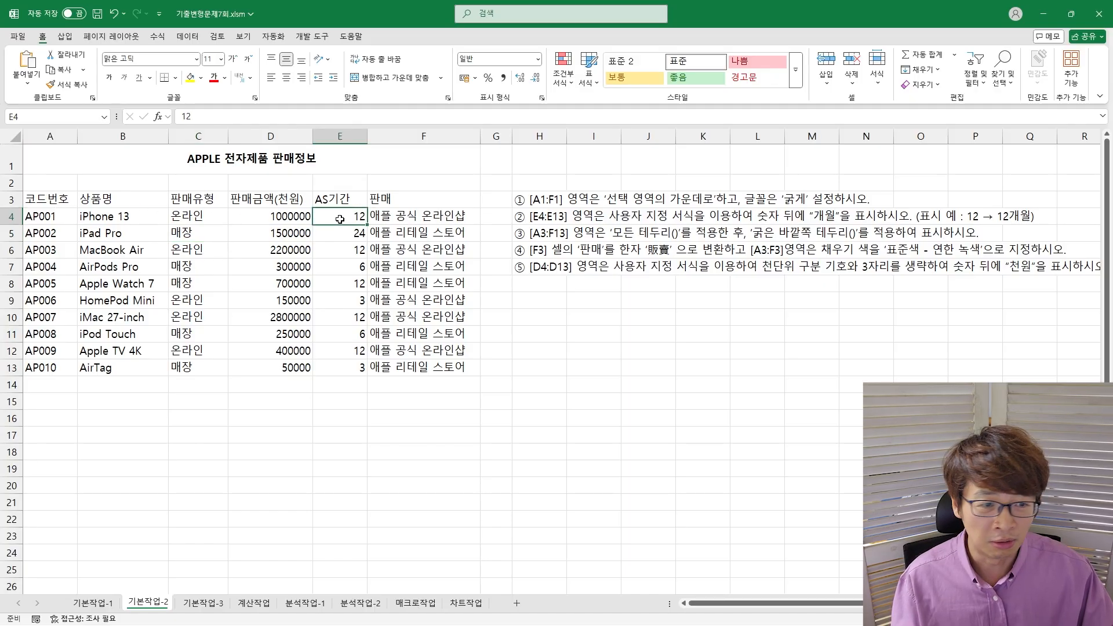
pyautogui.moveTo(341, 219); pyautogui.dragTo(326, 367)
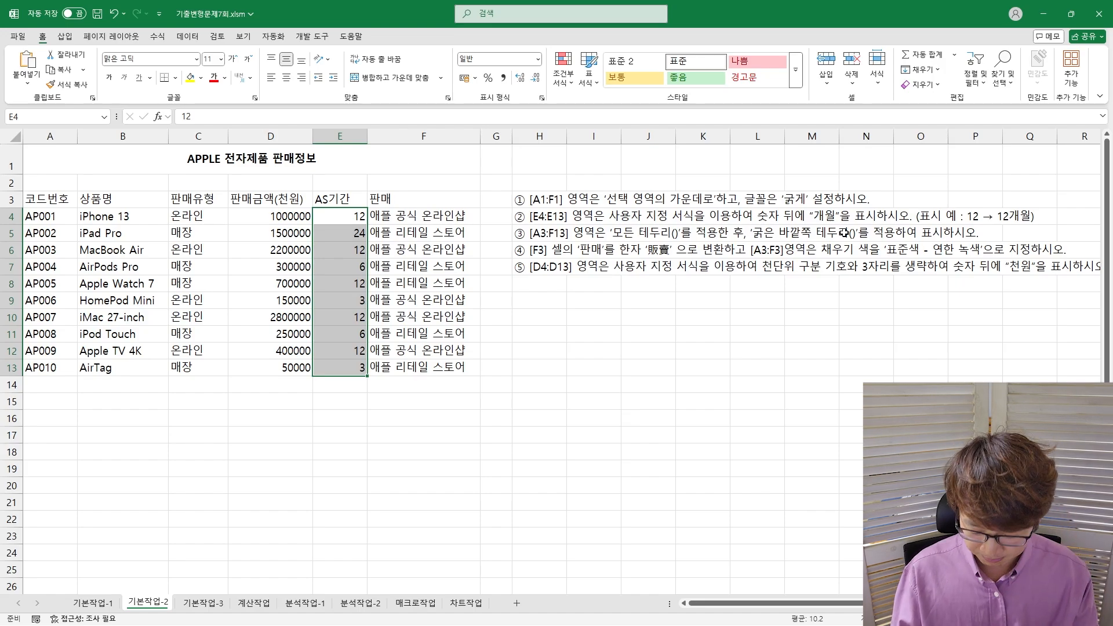
pyautogui.hotkey('ctrl', '1')
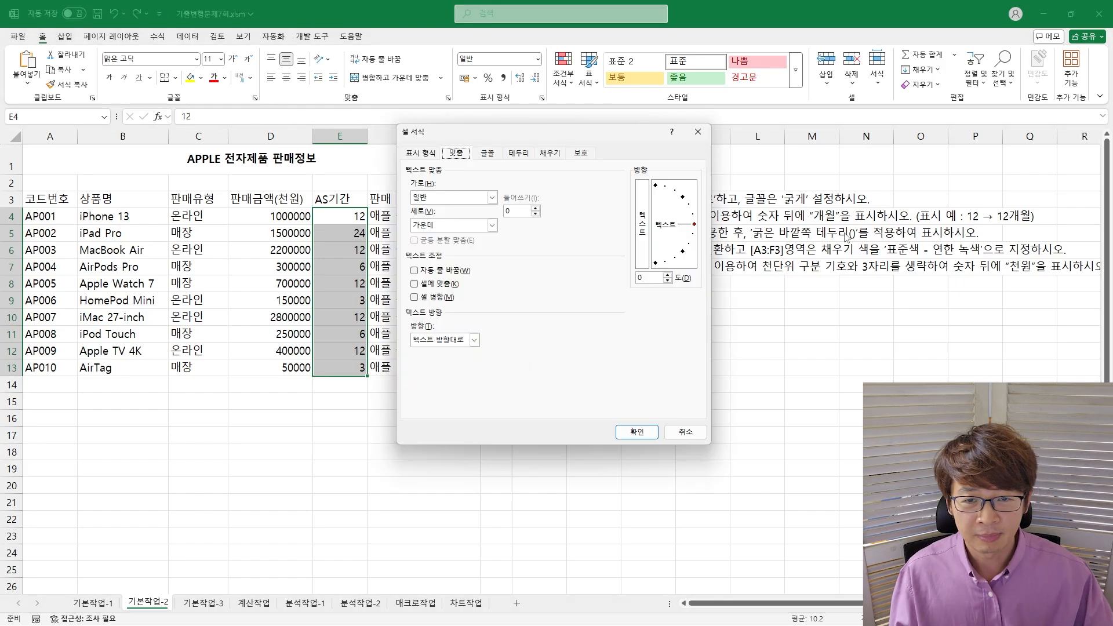
pyautogui.click(423, 153)
pyautogui.click(427, 278)
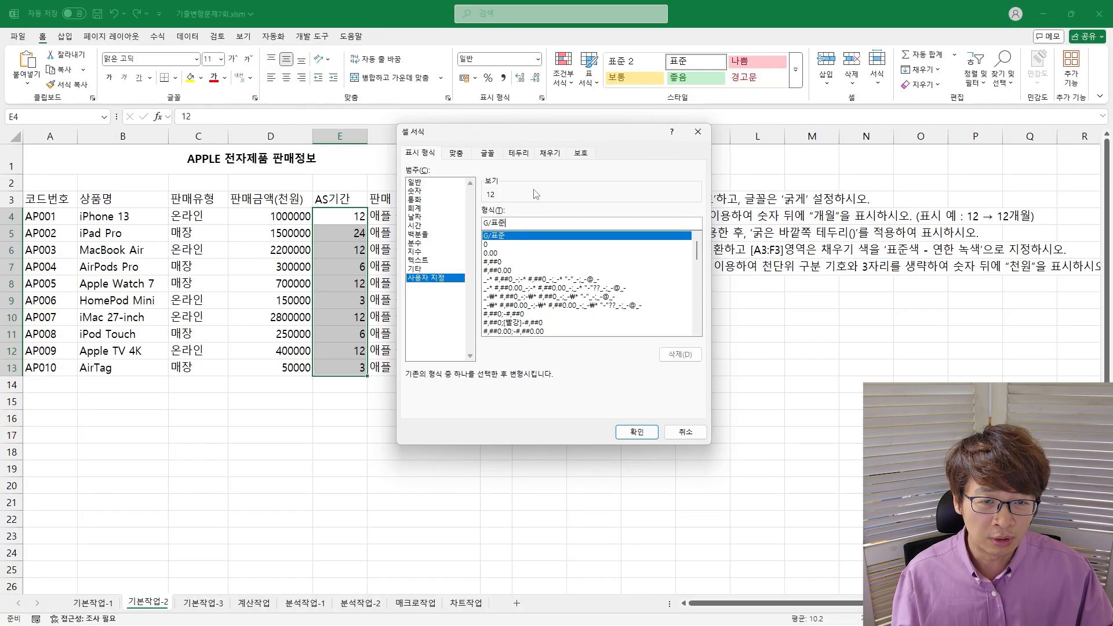
pyautogui.moveTo(561, 137); pyautogui.dragTo(547, 196)
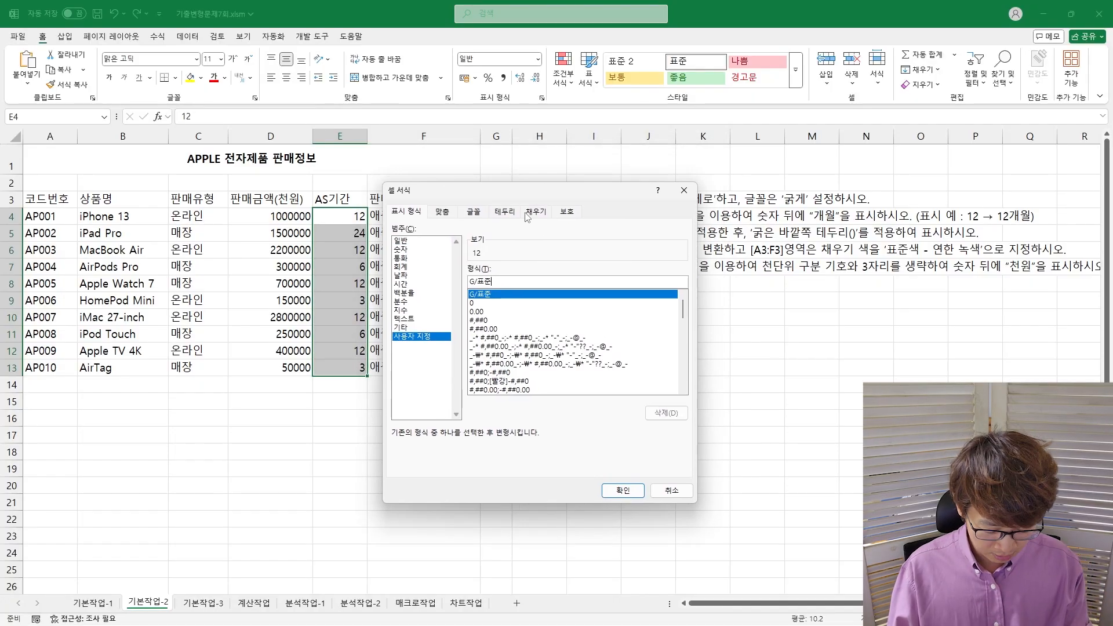
pyautogui.write('"개월"')
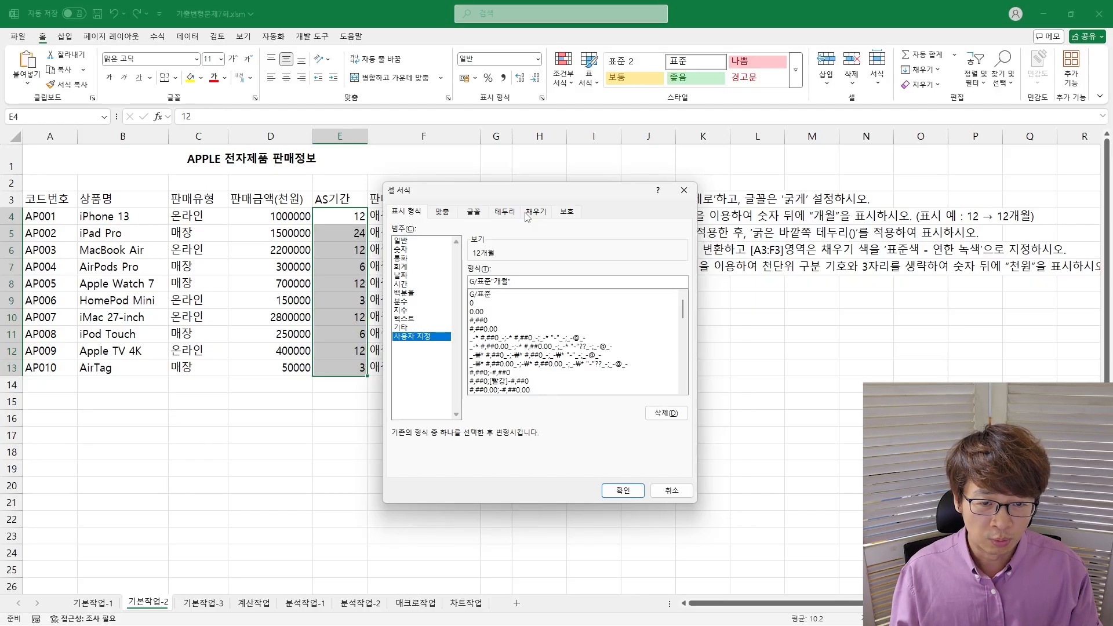
pyautogui.press('super+plus')
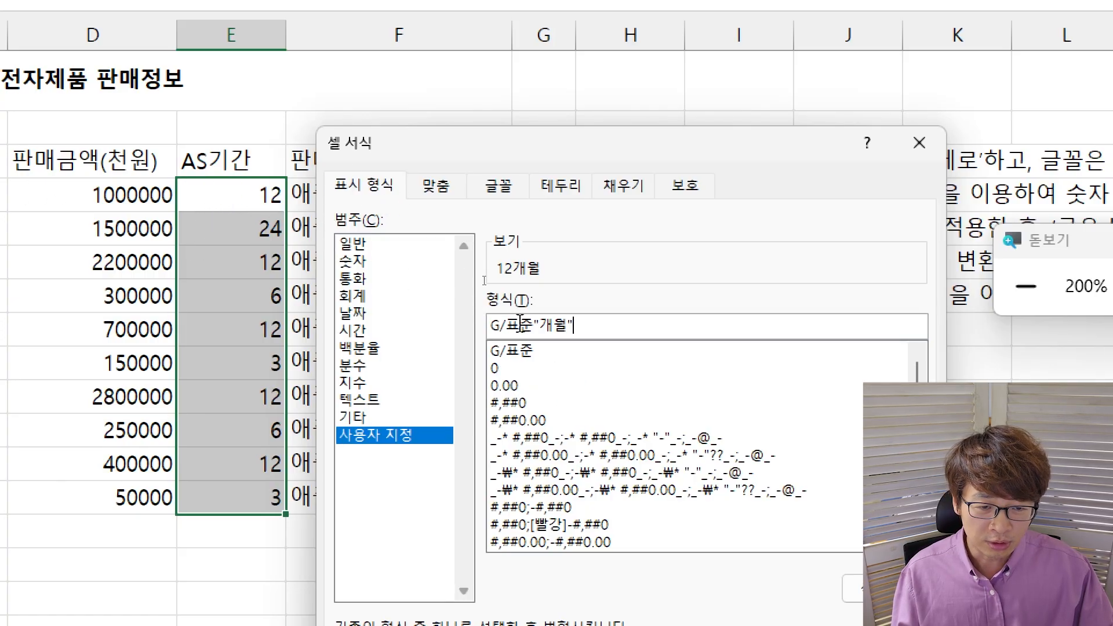
# - Try the alternative custom format 0"개월" in place of G/표준"개월" for E4:E13
pyautogui.moveTo(533, 324); pyautogui.dragTo(491, 327)
pyautogui.press('Delete')
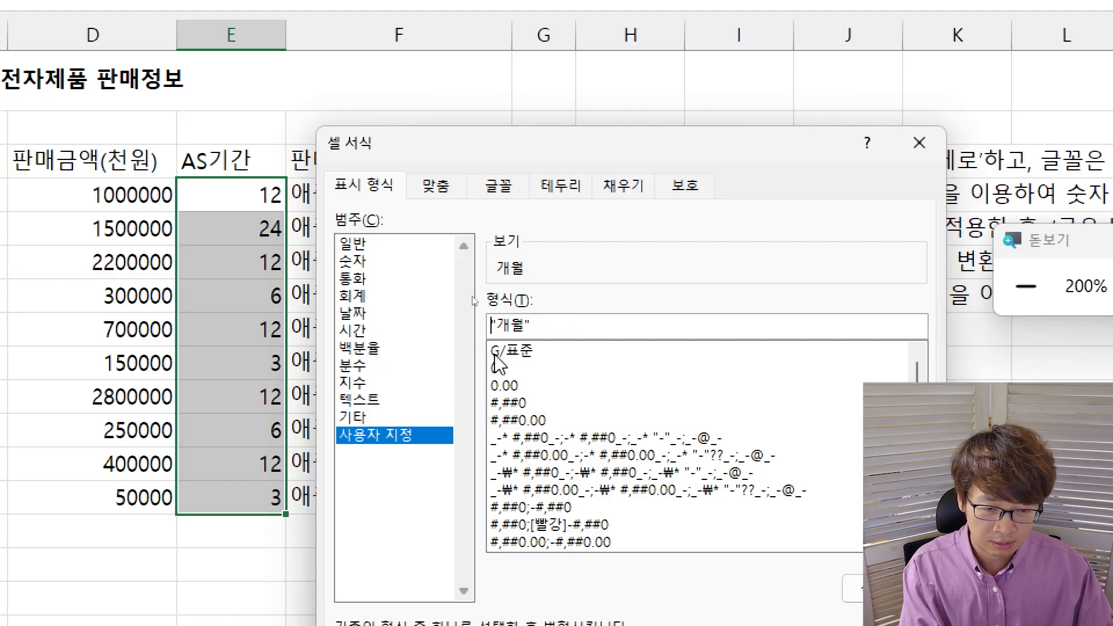
pyautogui.click(494, 368)
pyautogui.click(527, 326)
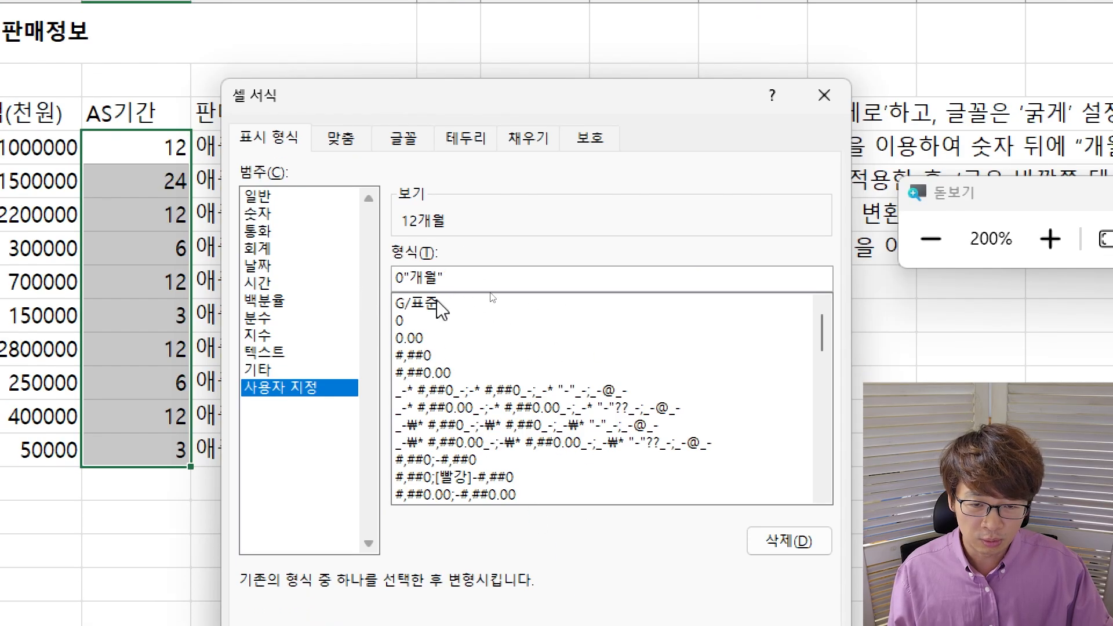
# - Set the custom number format of E4:E13 back to G/표준"개월" and apply it to the cells
pyautogui.click(436, 304)
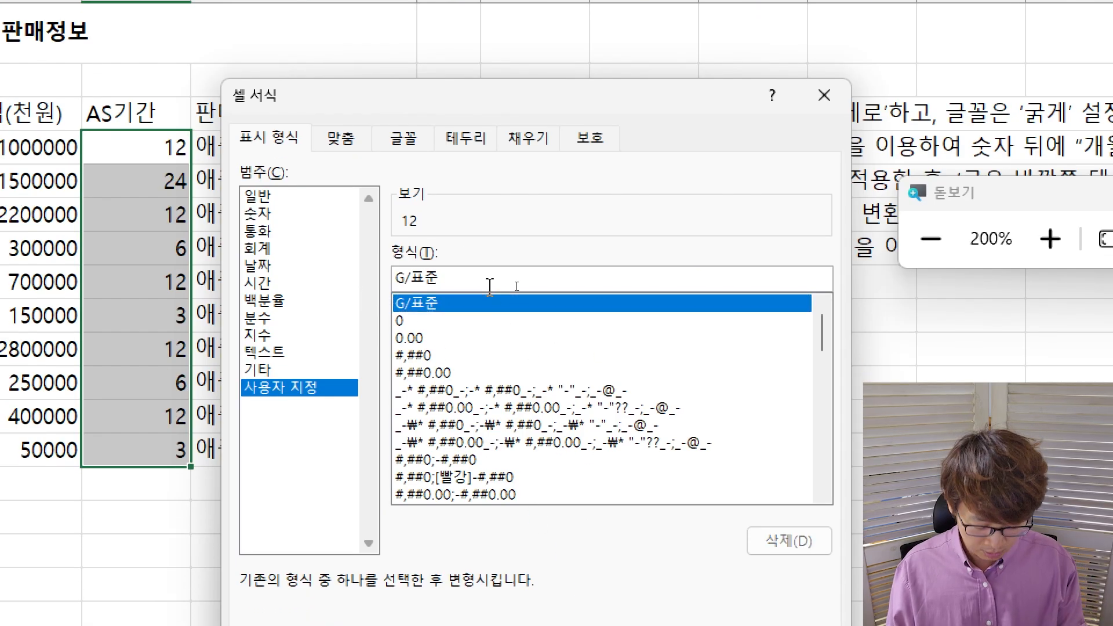
pyautogui.write('"개월"')
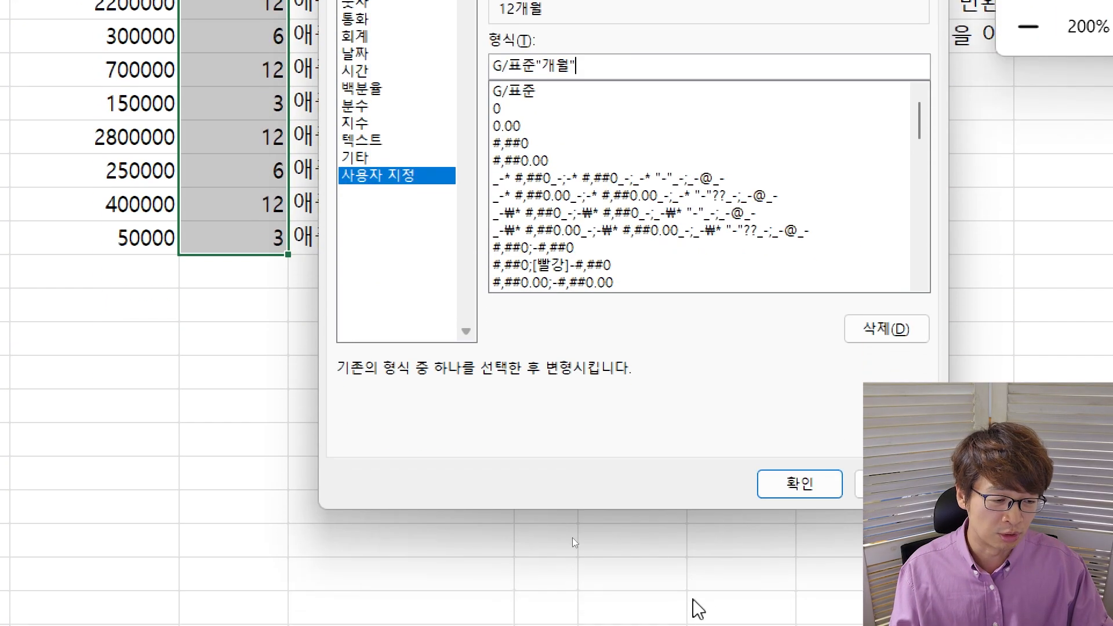
pyautogui.click(790, 499)
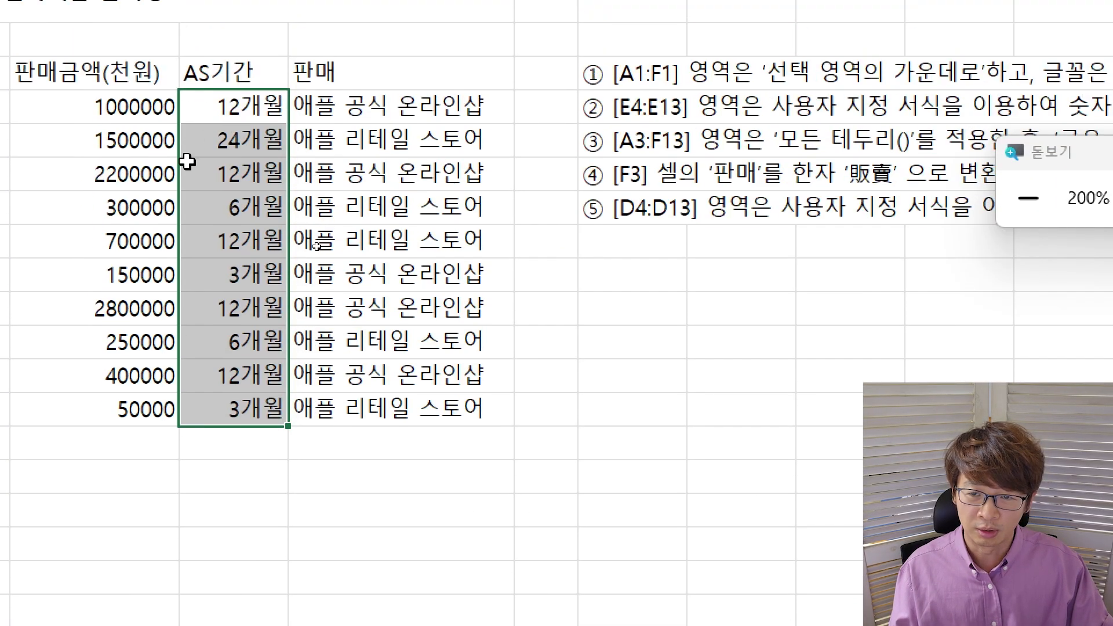
pyautogui.click(392, 197)
pyautogui.hotkey('ctrl', '-')
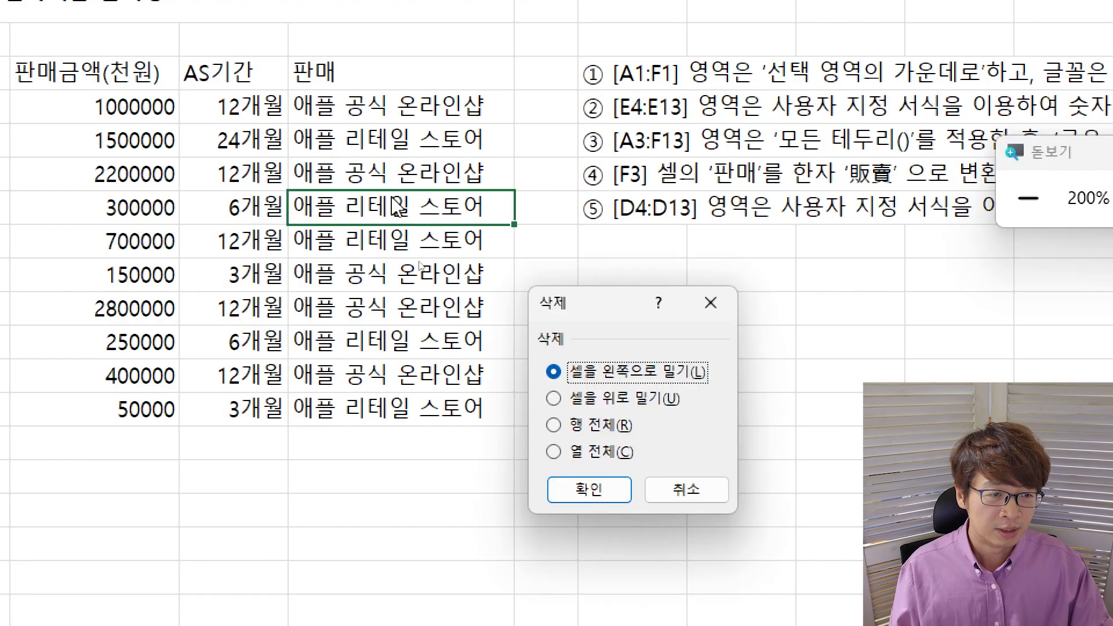
pyautogui.press('Escape')
pyautogui.press('super+minus')
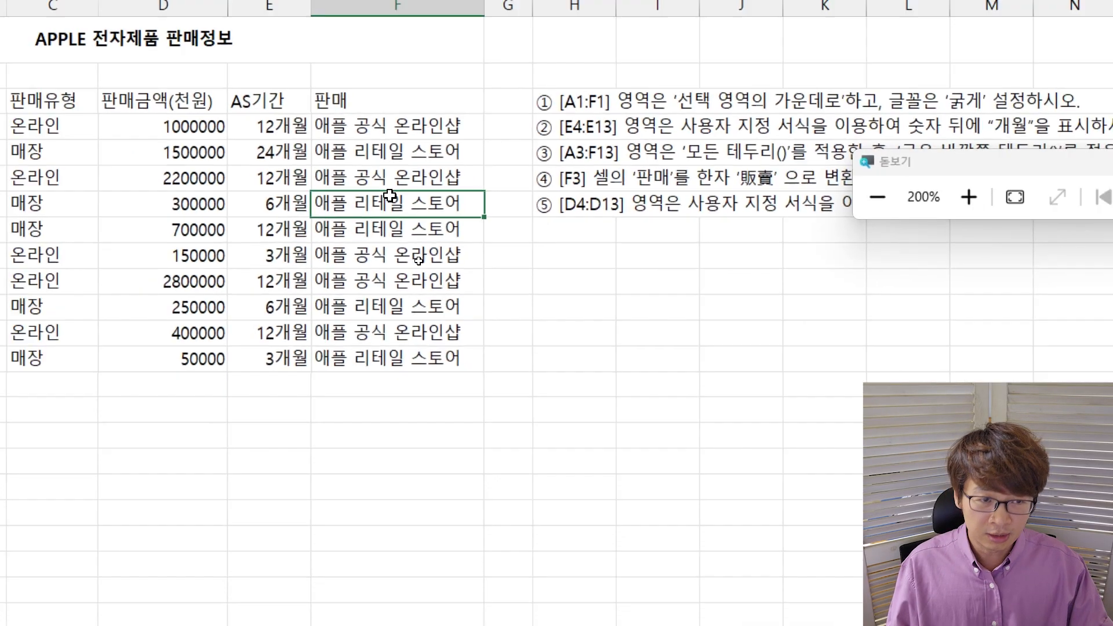
pyautogui.moveTo(831, 230); pyautogui.dragTo(823, 363)
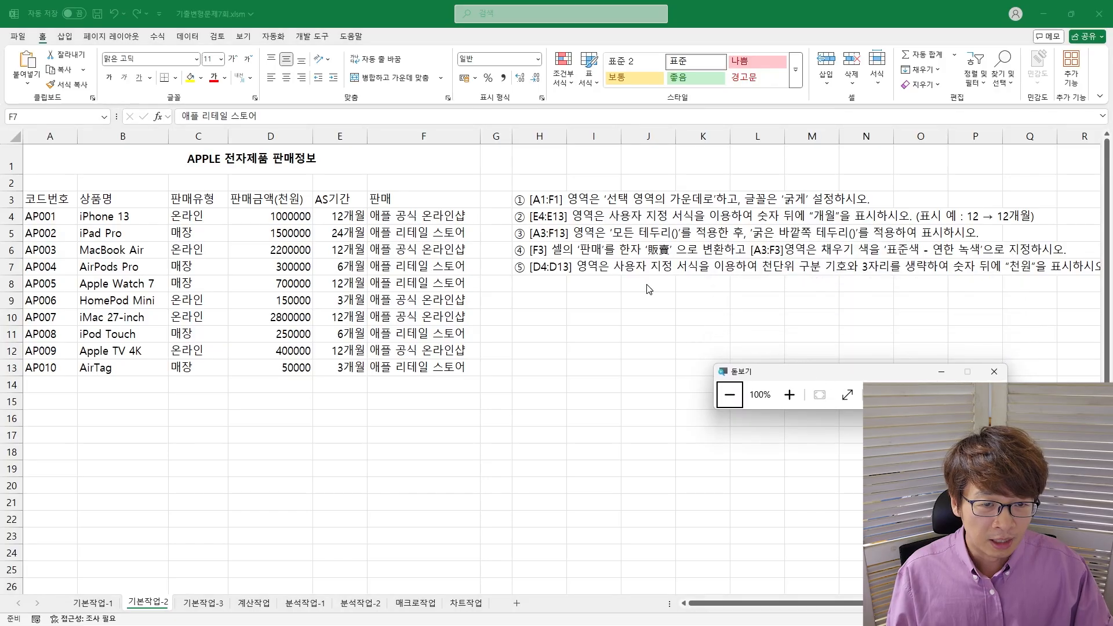
# - Try applying all borders and a thick outside border to A3:F13, and undo both
pyautogui.click(58, 205)
pyautogui.moveTo(49, 200); pyautogui.dragTo(418, 370)
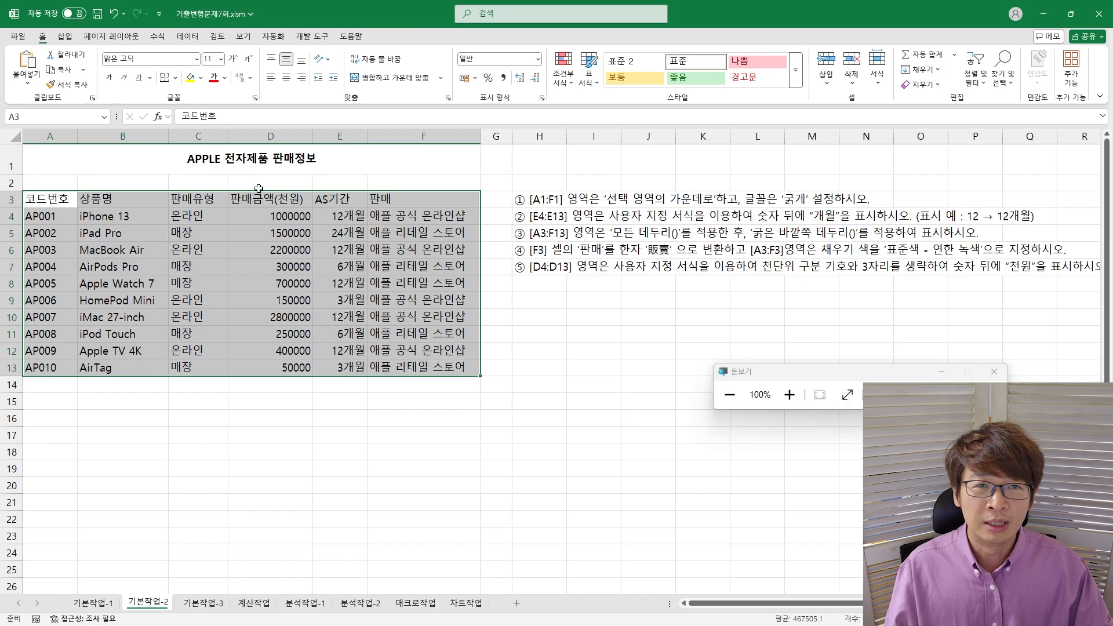
pyautogui.click(176, 78)
pyautogui.click(197, 189)
pyautogui.click(175, 77)
pyautogui.click(197, 220)
pyautogui.click(211, 219)
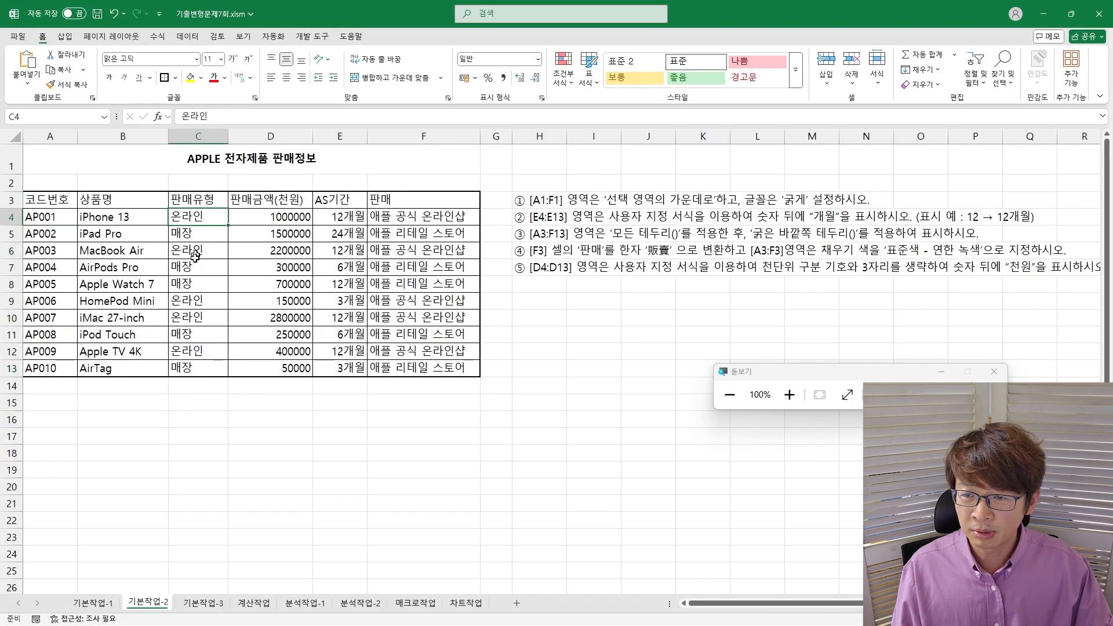
pyautogui.hotkey('ctrl', 'z')
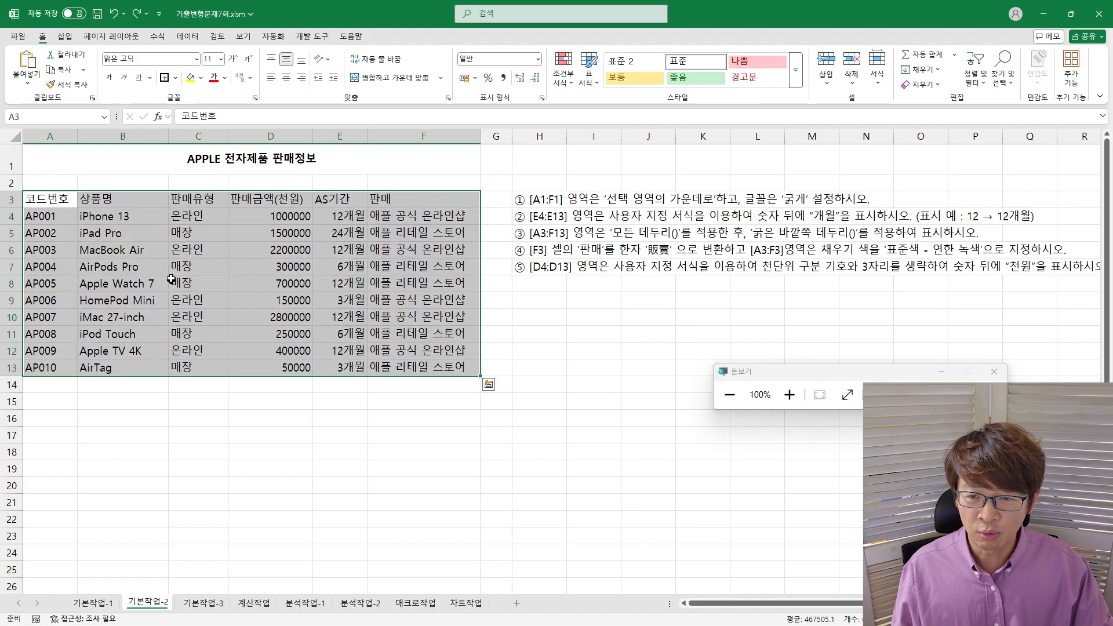
pyautogui.click(171, 279)
# - Apply all borders to the table A3:F13 and add a thick outside border around it
pyautogui.moveTo(38, 200); pyautogui.dragTo(399, 364)
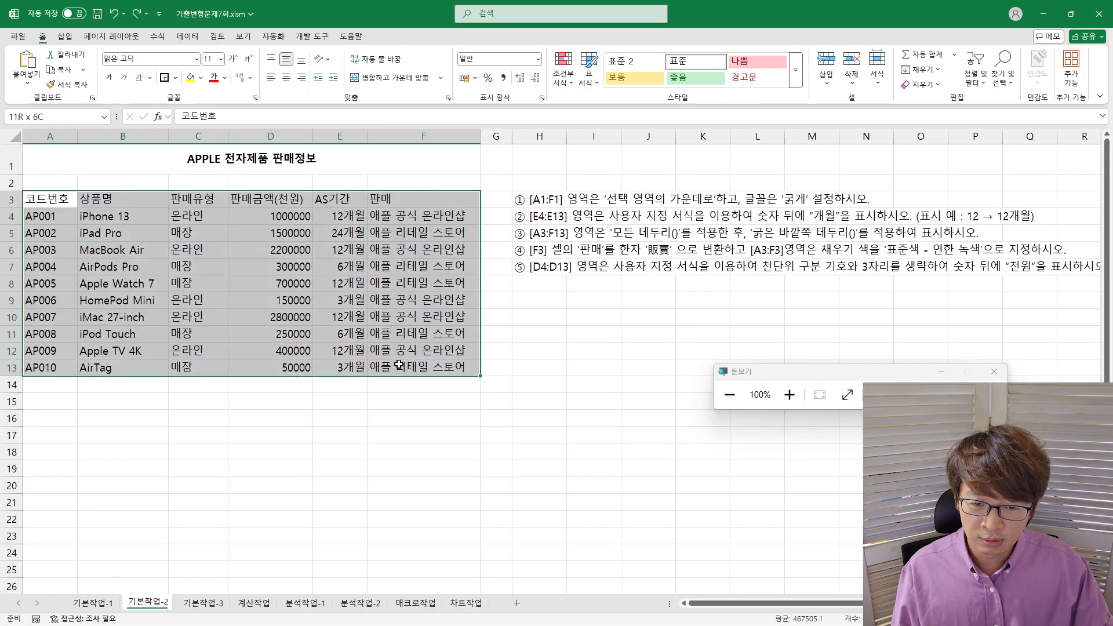
pyautogui.click(177, 78)
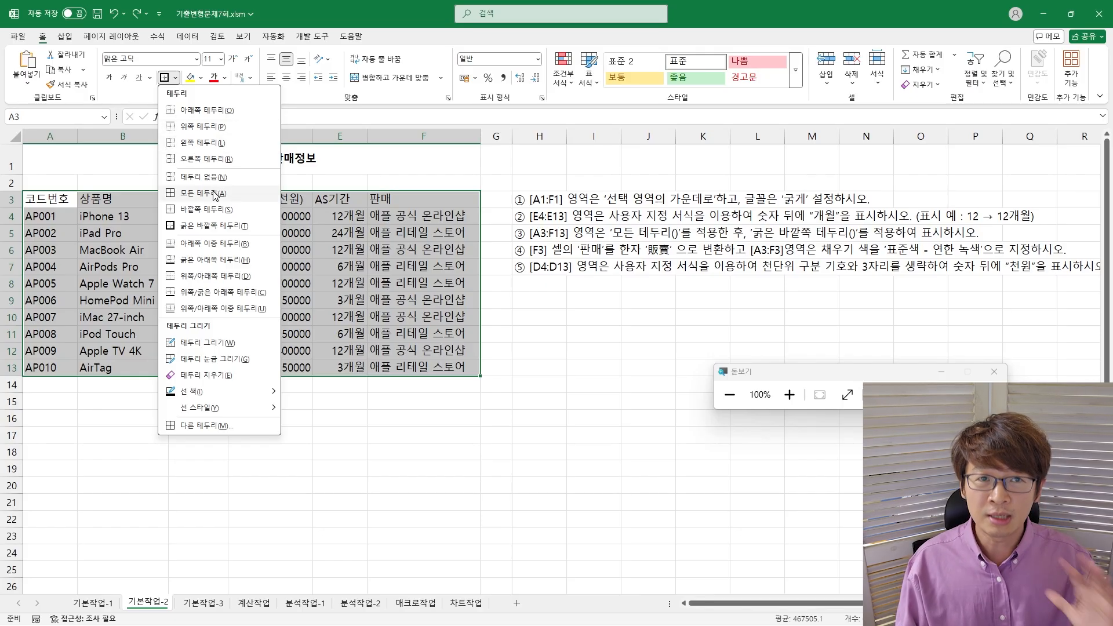
pyautogui.click(215, 194)
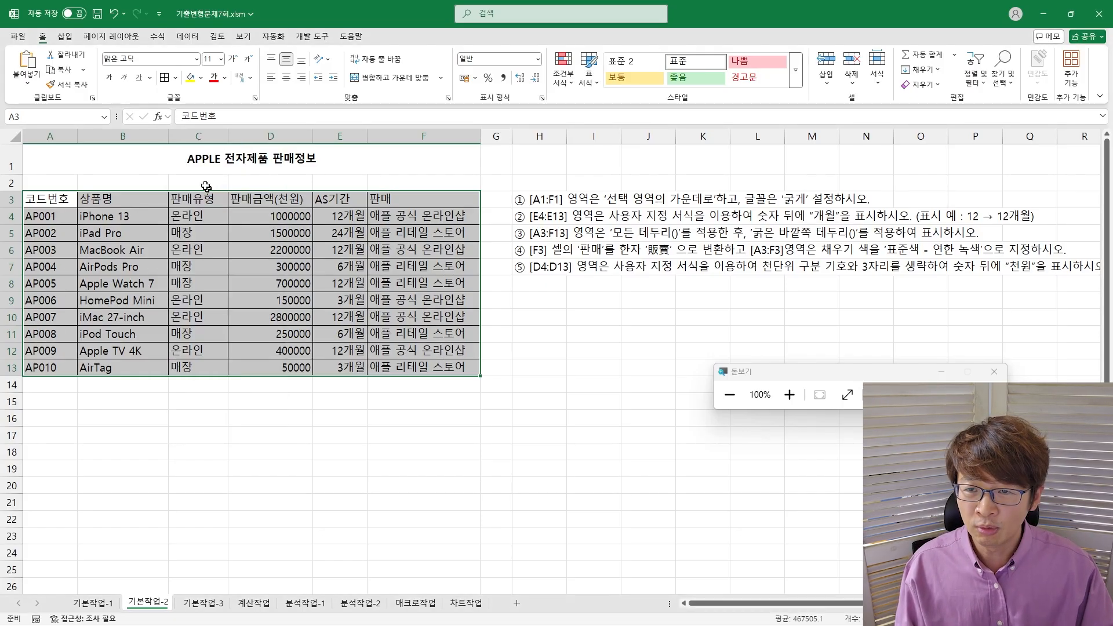
pyautogui.click(175, 78)
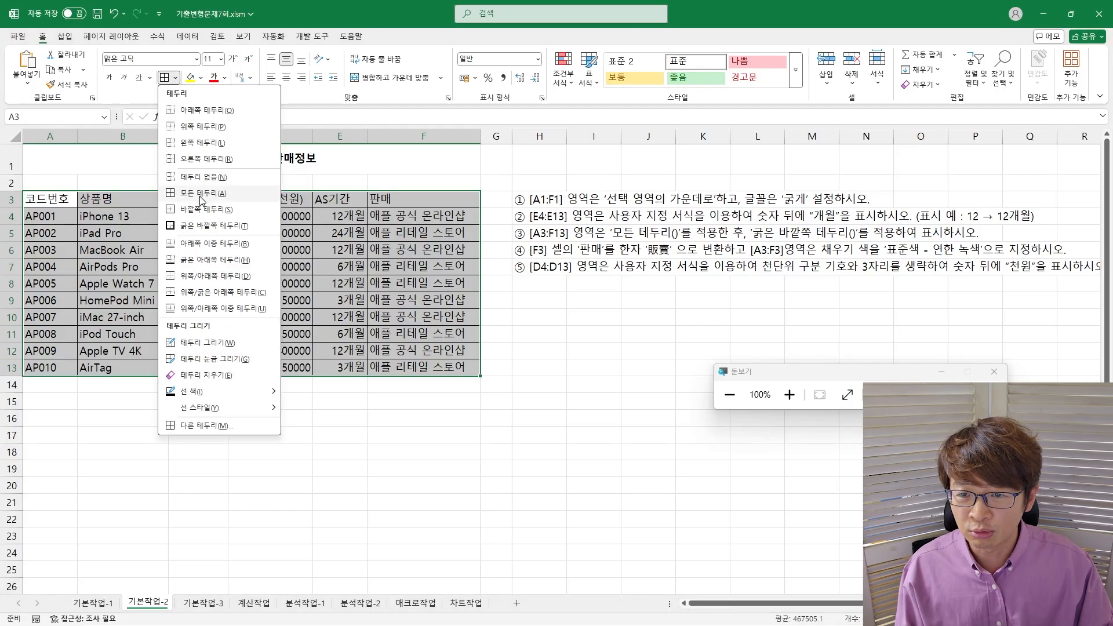
pyautogui.click(175, 80)
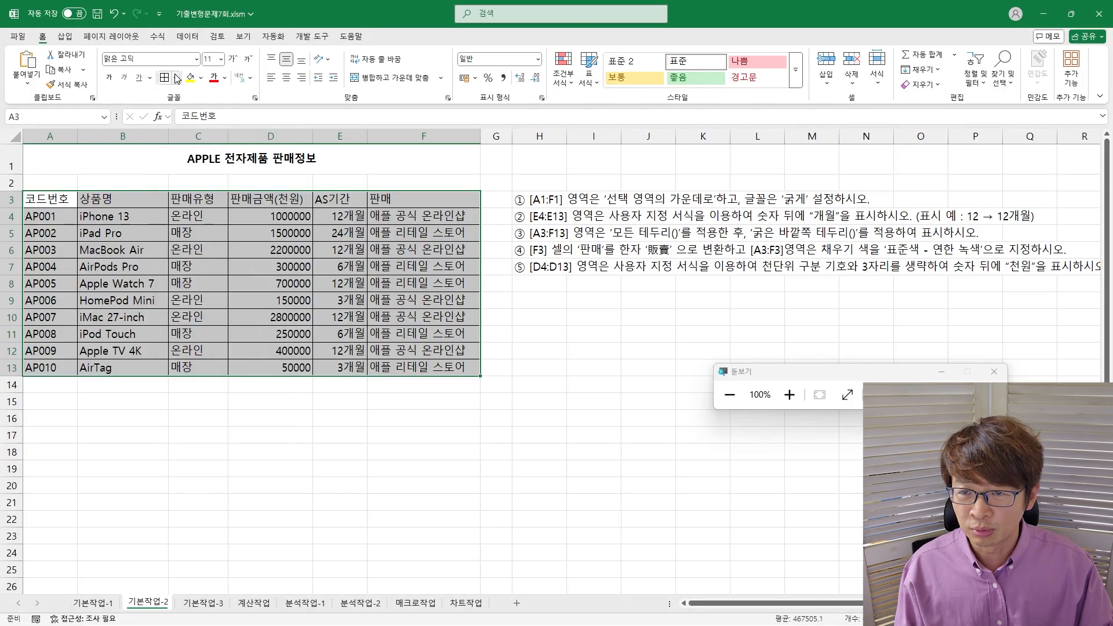
pyautogui.click(175, 80)
pyautogui.press('t')
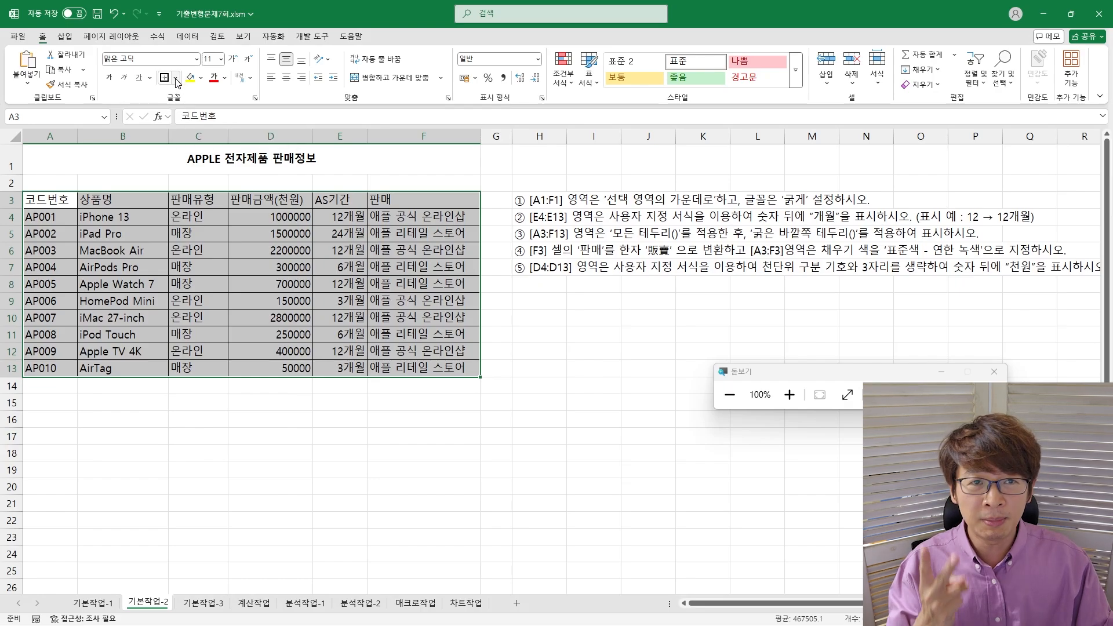
# - Undo the thick outside border and the all-borders formatting on A3:F13
pyautogui.click(176, 79)
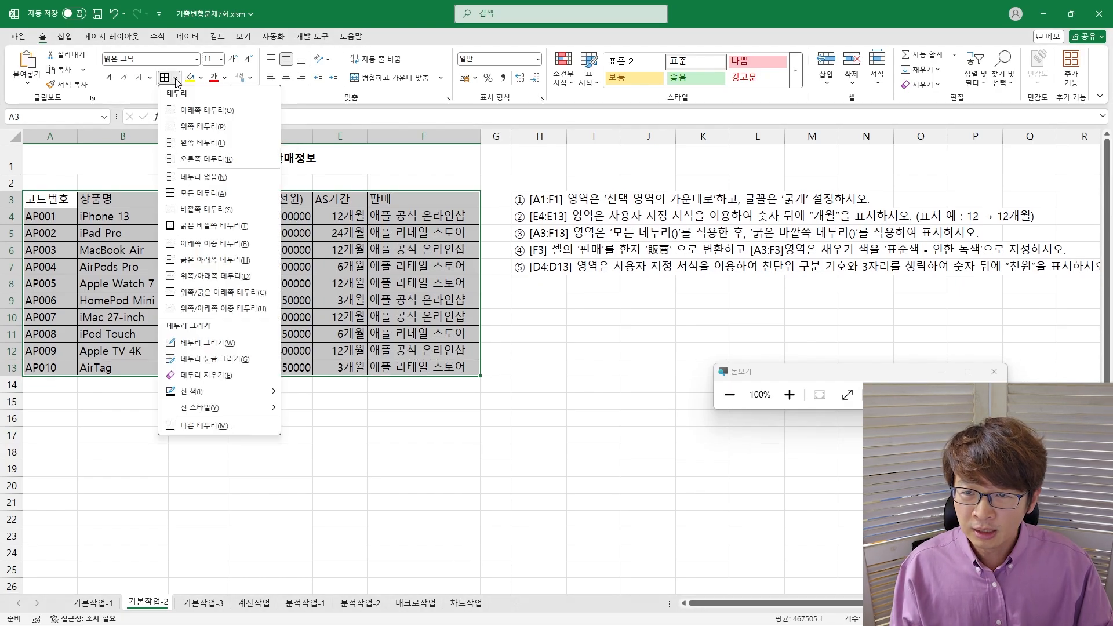
pyautogui.click(175, 79)
pyautogui.click(176, 79)
pyautogui.click(176, 79)
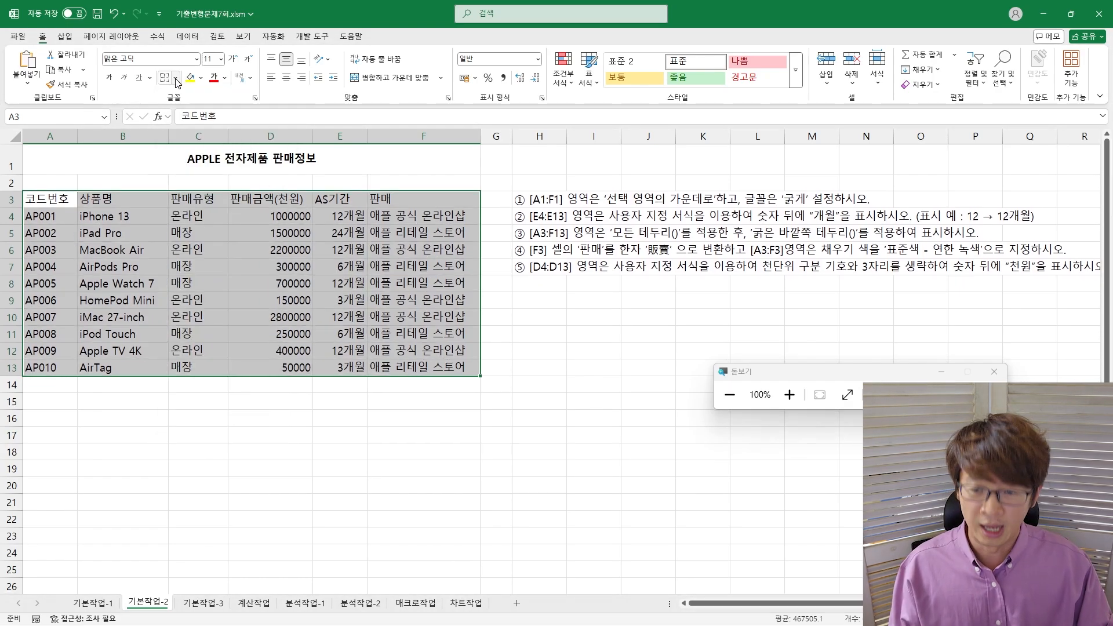
pyautogui.click(197, 249)
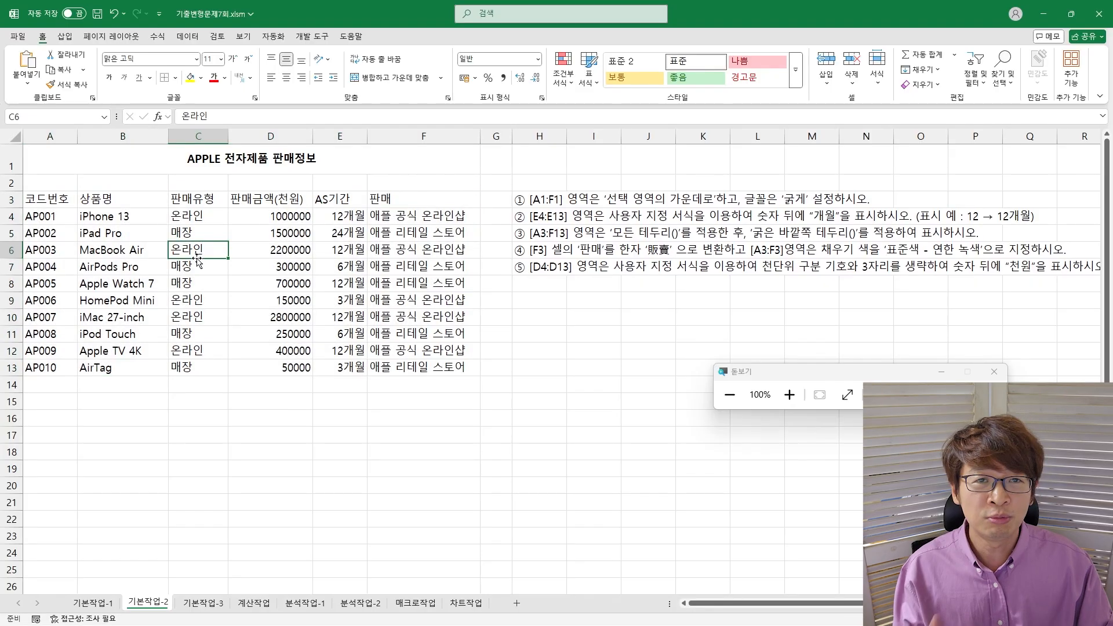
# - Apply all borders (모든 테두리) and a thick outside border (굵은 바깥쪽 테두리) to A3:F13
pyautogui.click(175, 78)
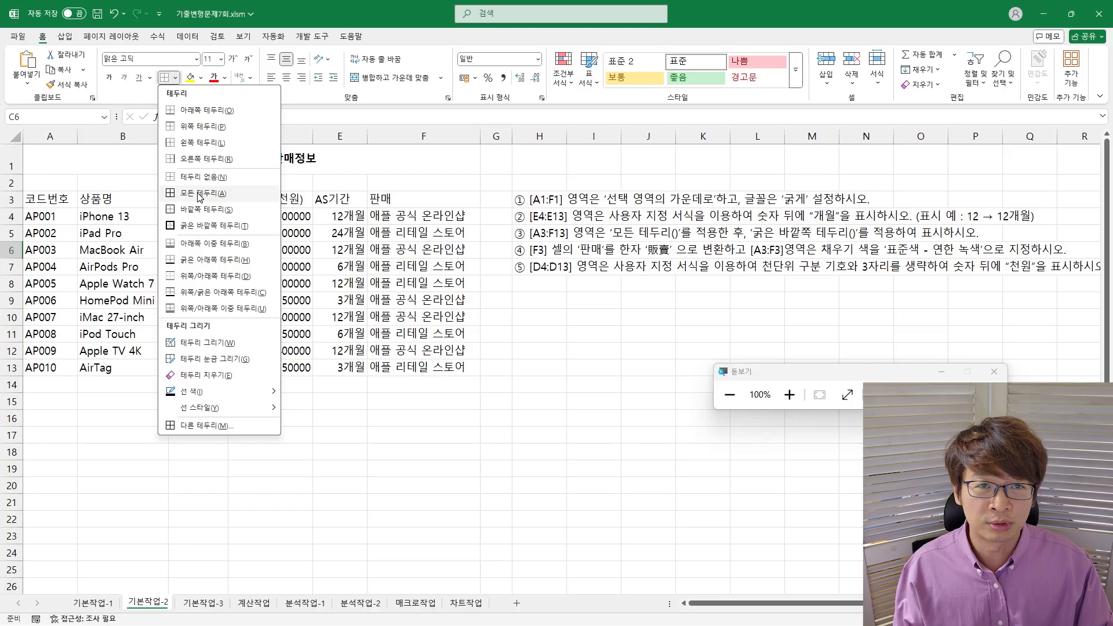
pyautogui.click(154, 209)
pyautogui.moveTo(53, 197); pyautogui.dragTo(452, 369)
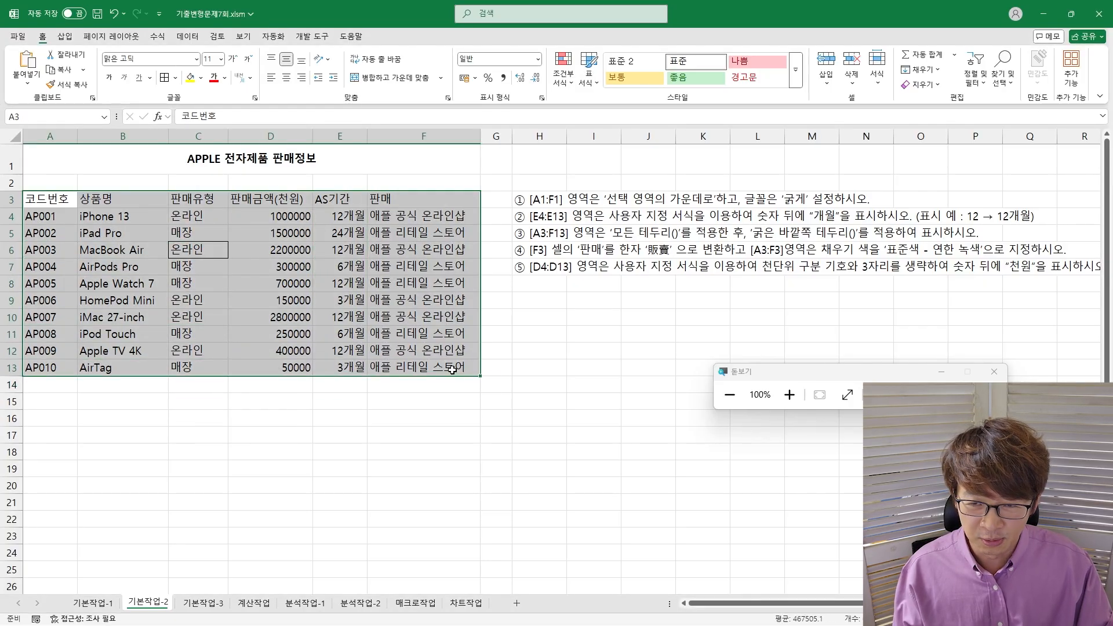
pyautogui.click(175, 78)
pyautogui.click(192, 174)
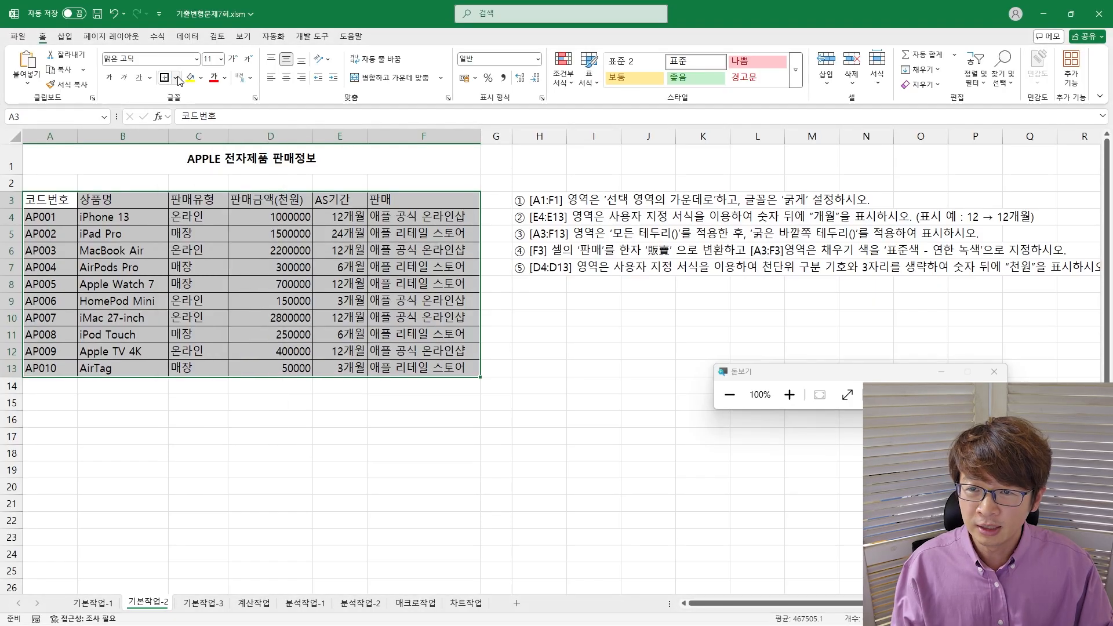
pyautogui.doubleClick(207, 247)
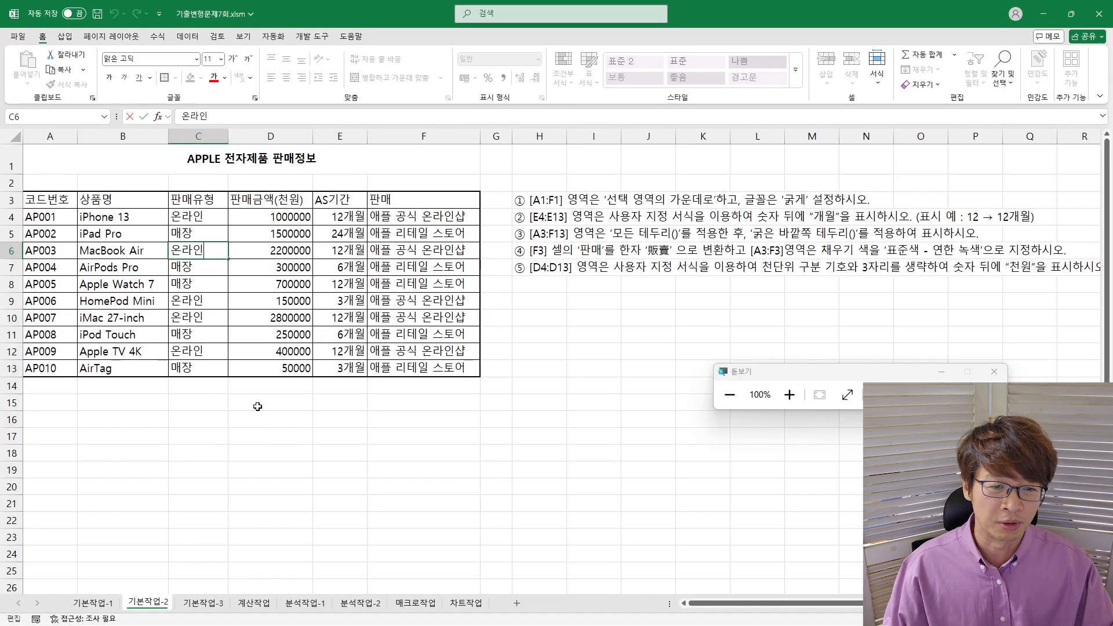
# - Convert the word 판매 in cell F3 to the Hanja 販賣
pyautogui.click(427, 201)
pyautogui.doubleClick(432, 202)
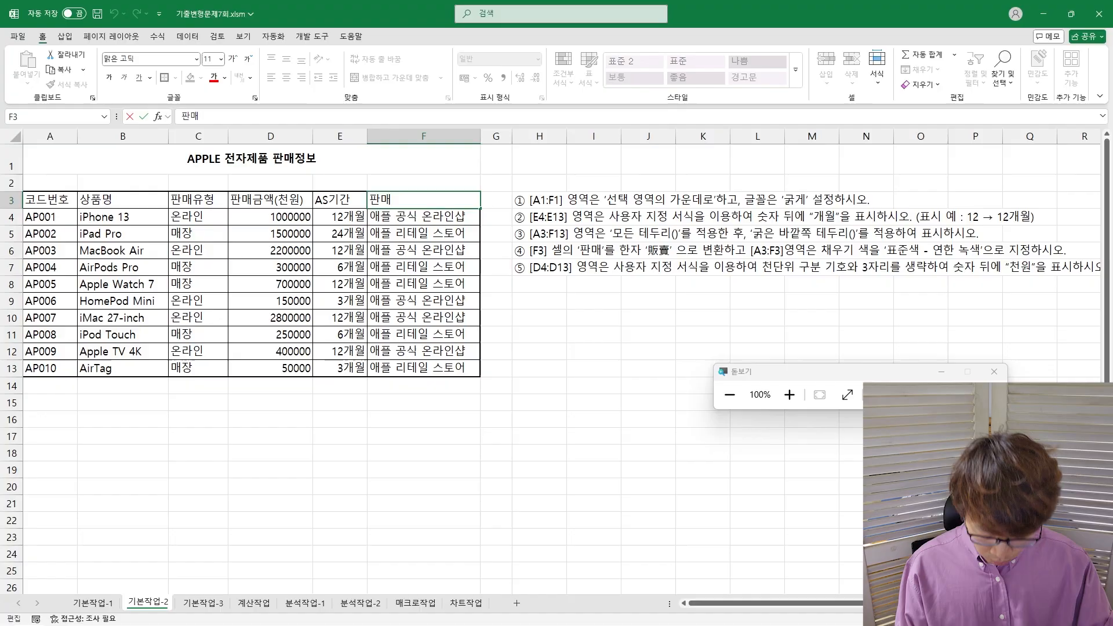
pyautogui.press('Hangul_Hanja')
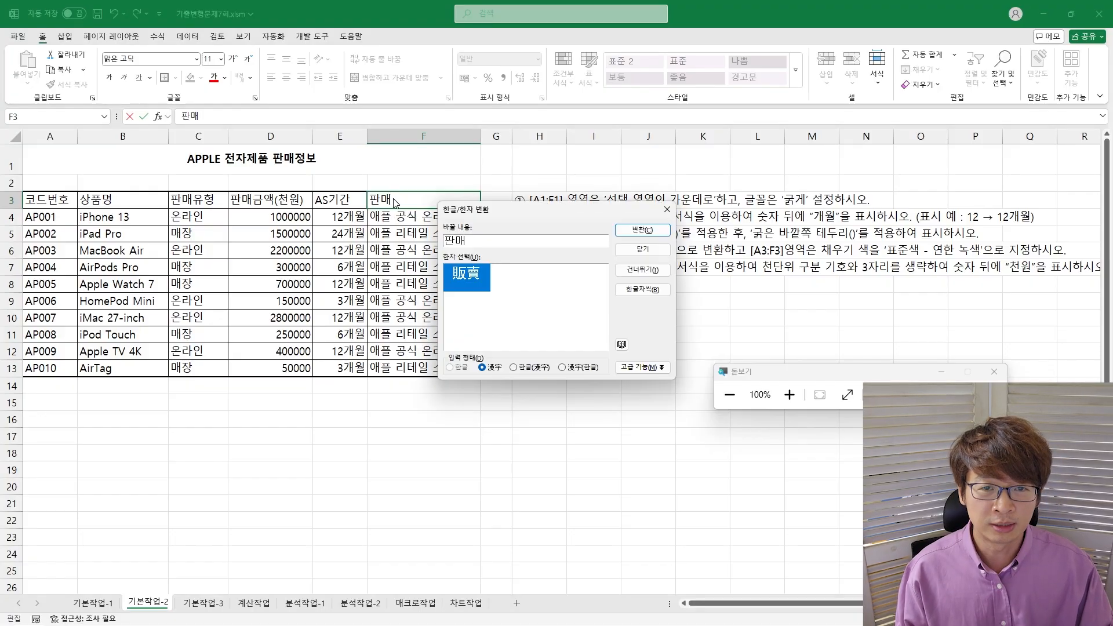
pyautogui.moveTo(580, 211); pyautogui.dragTo(732, 275)
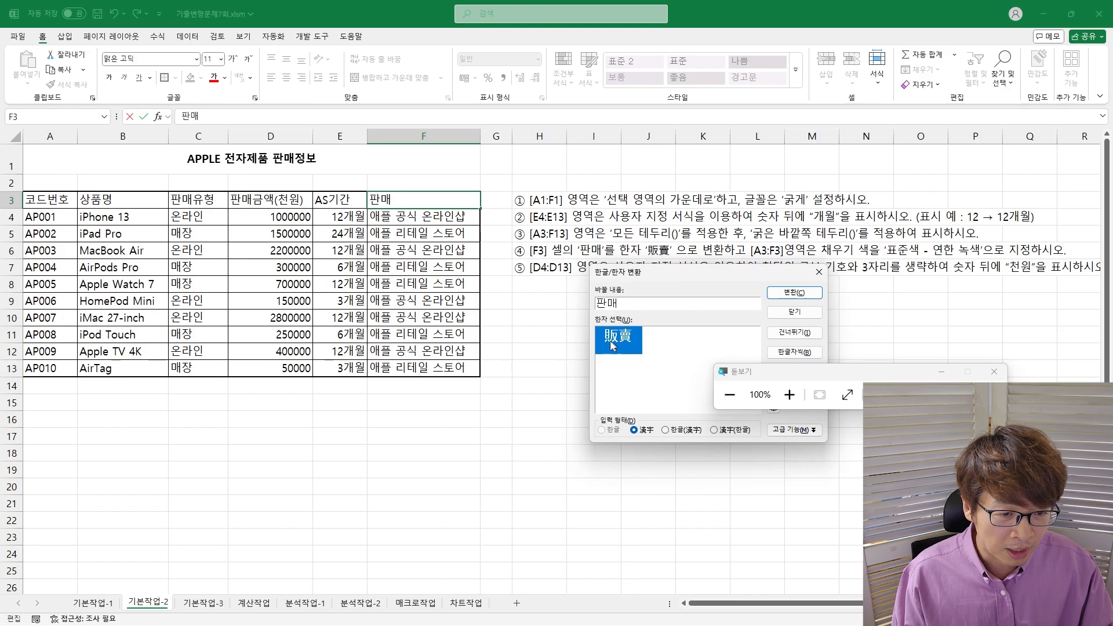
pyautogui.click(793, 293)
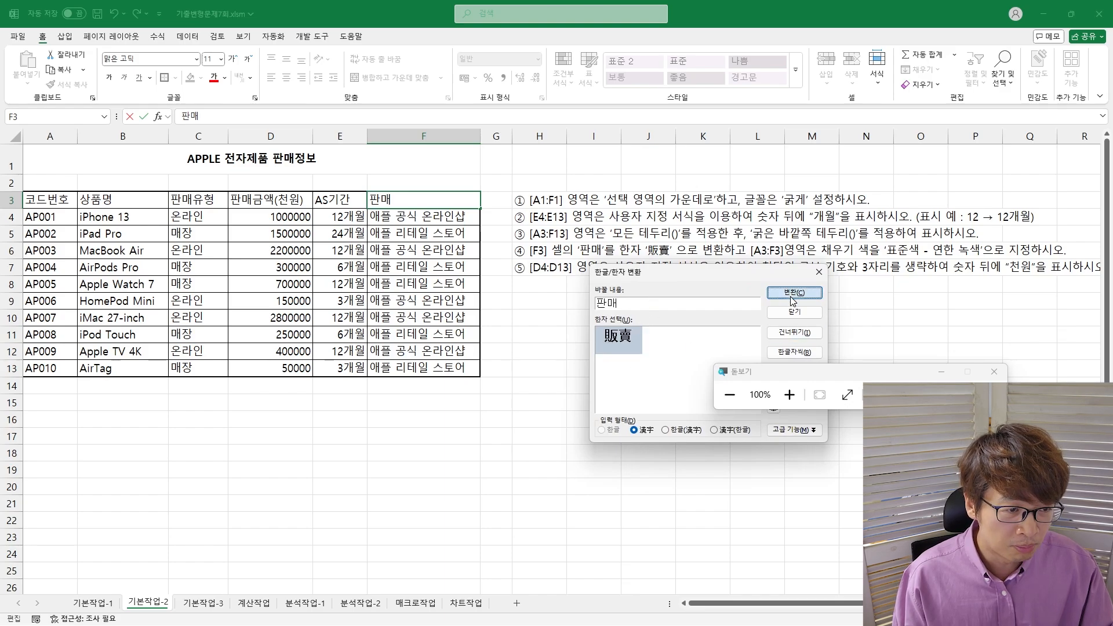
pyautogui.click(663, 339)
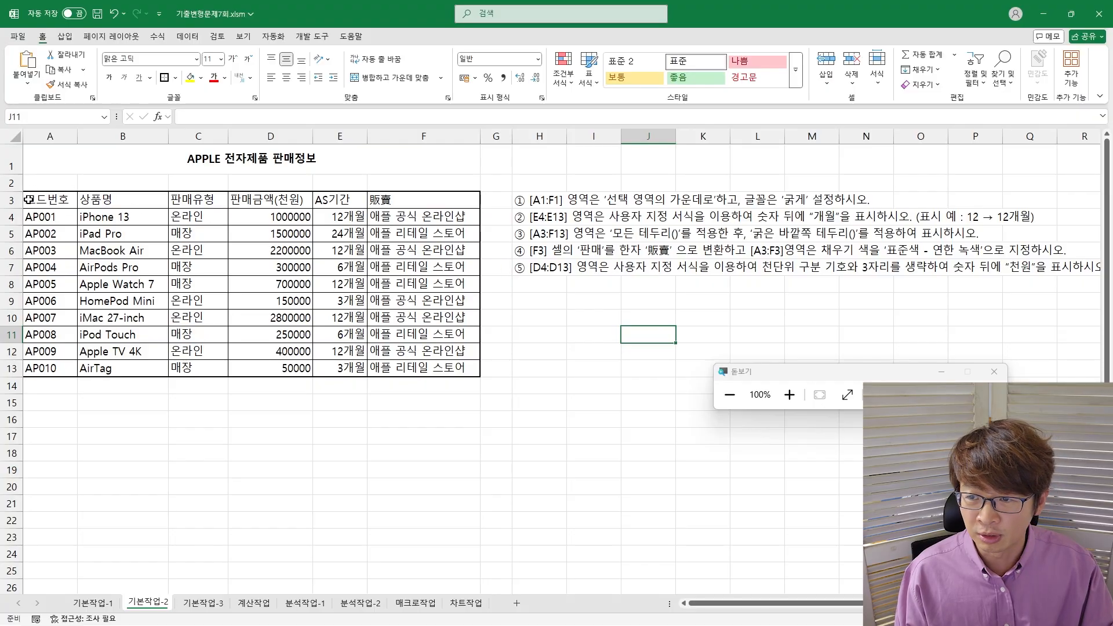
# - Fill the header cells A3:F3 with the standard color light green (연한 녹색)
pyautogui.moveTo(29, 200); pyautogui.dragTo(435, 200)
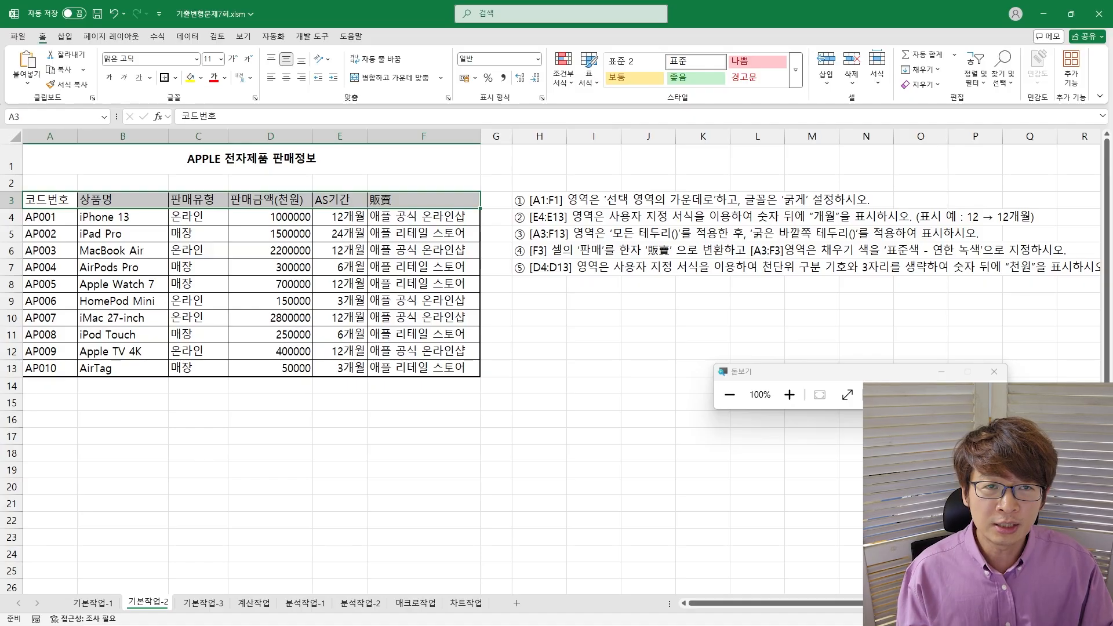
pyautogui.click(200, 85)
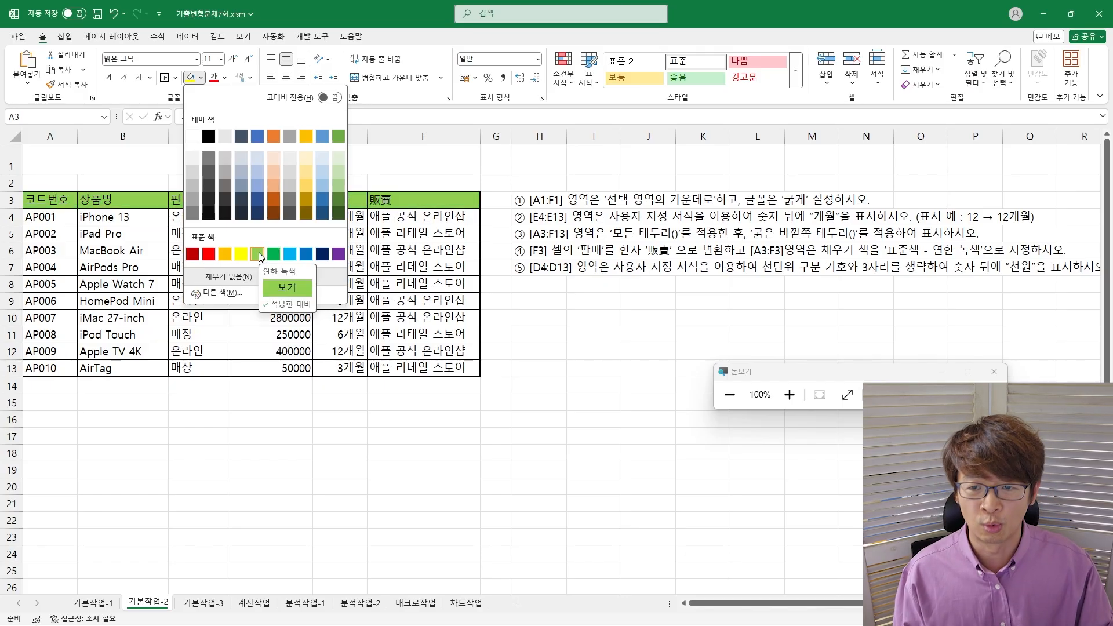
pyautogui.click(258, 253)
pyautogui.click(254, 280)
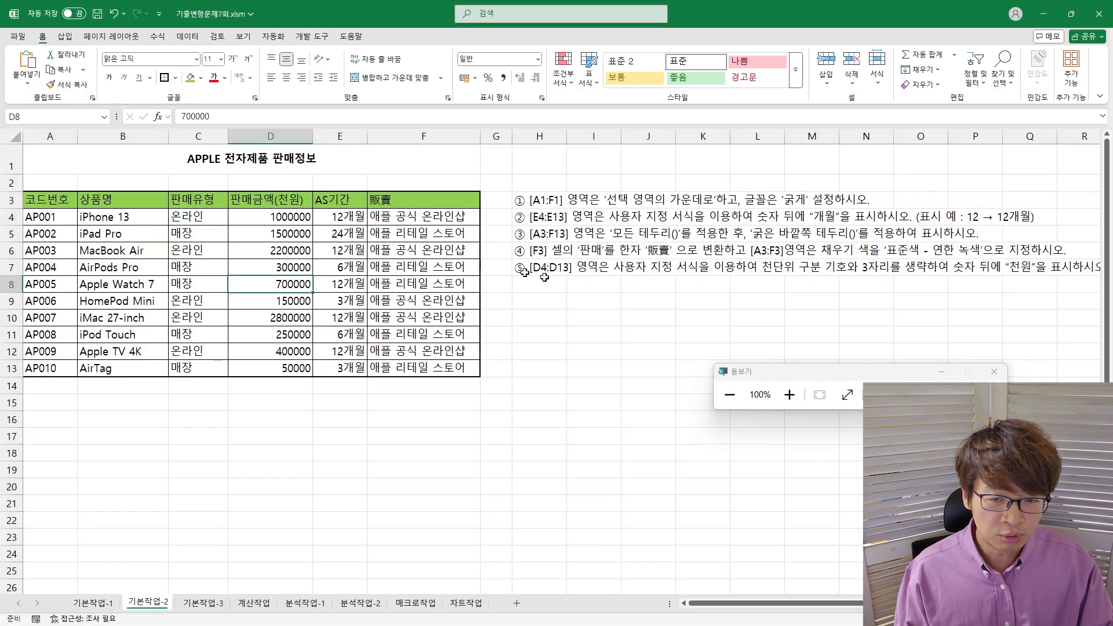
# - Read instruction ⑤ in full and choose #,##0 as the base custom number format for D4:D13
pyautogui.moveTo(263, 218); pyautogui.dragTo(255, 368)
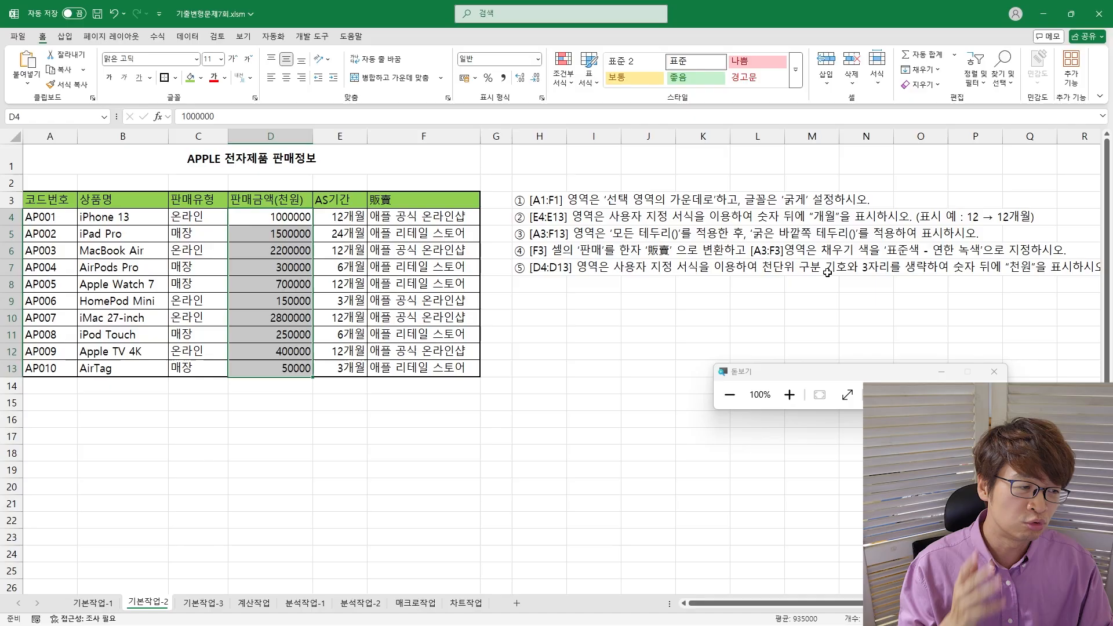
pyautogui.moveTo(1061, 297); pyautogui.dragTo(842, 278)
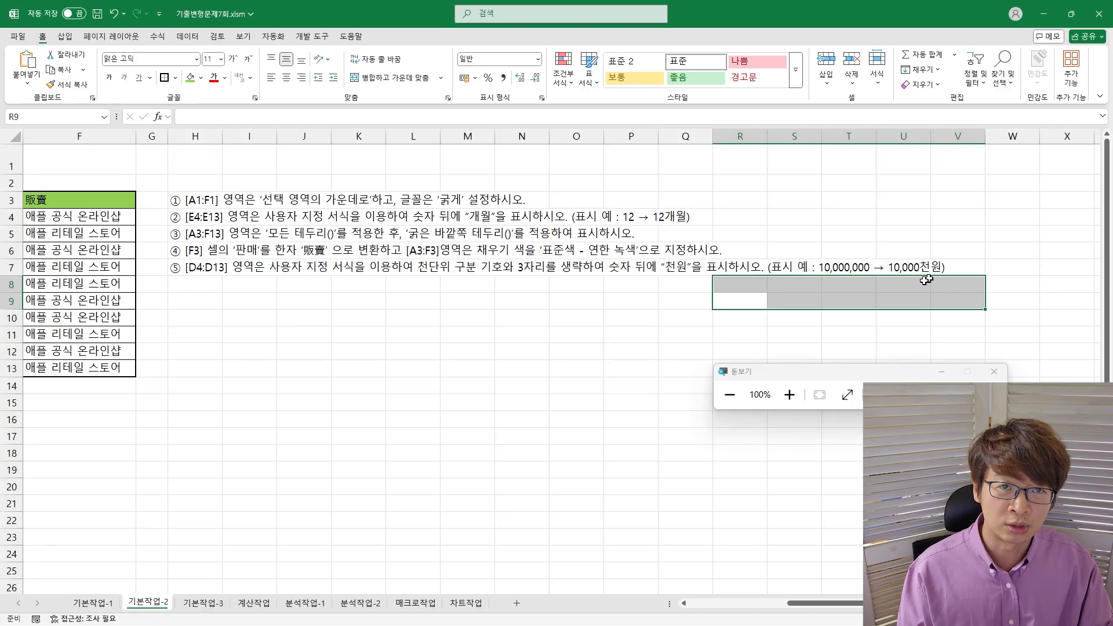
pyautogui.moveTo(249, 301); pyautogui.dragTo(35, 284)
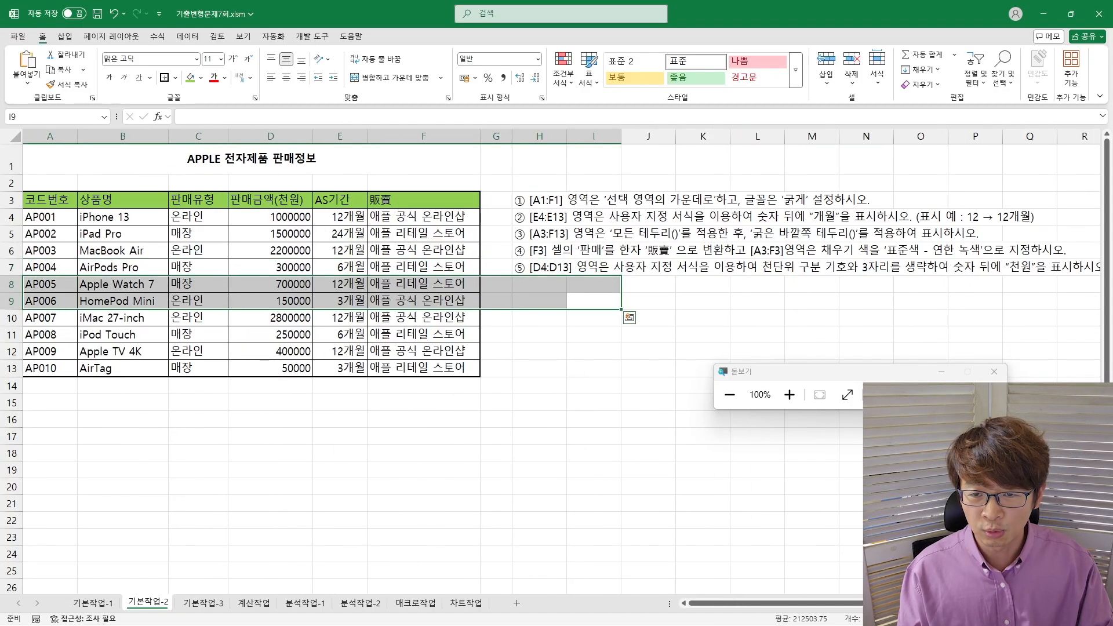
pyautogui.moveTo(252, 217); pyautogui.dragTo(260, 369)
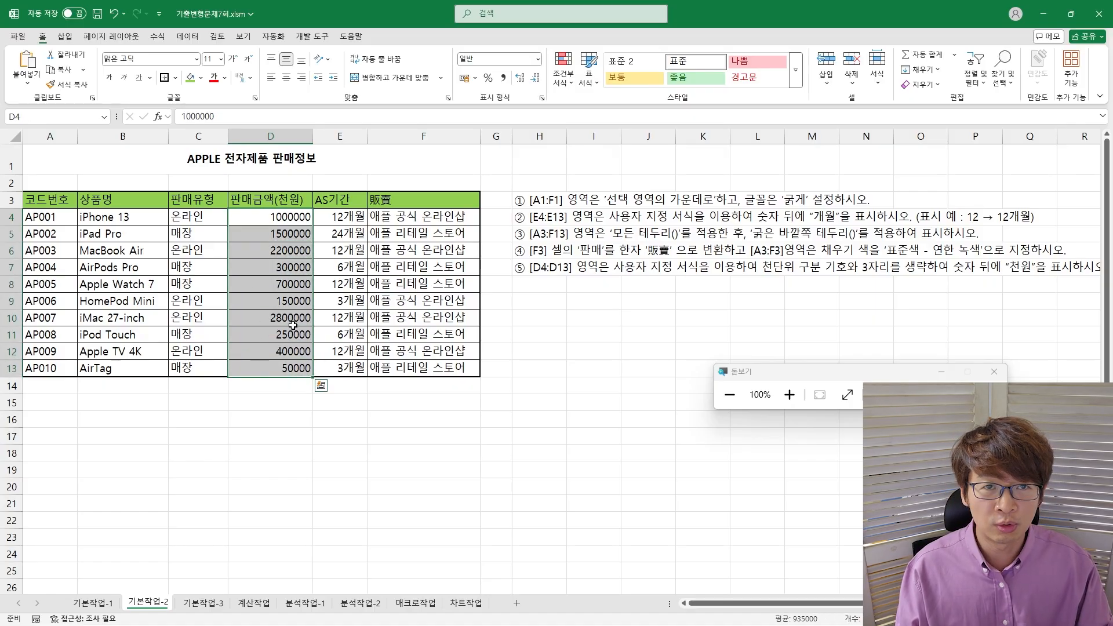
pyautogui.hotkey('ctrl', '1')
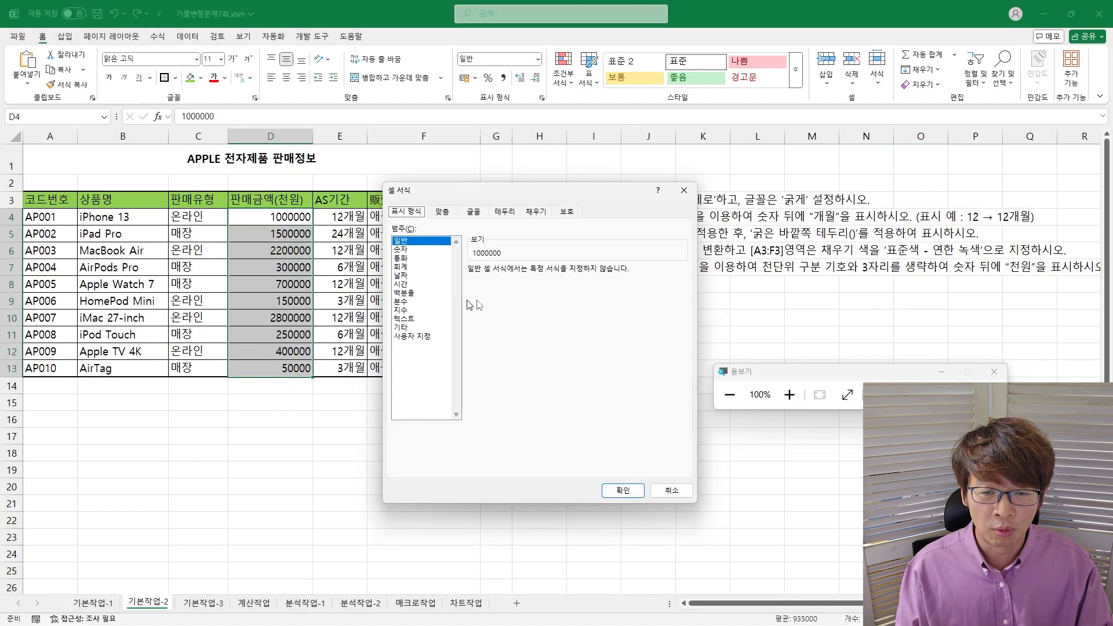
pyautogui.click(422, 337)
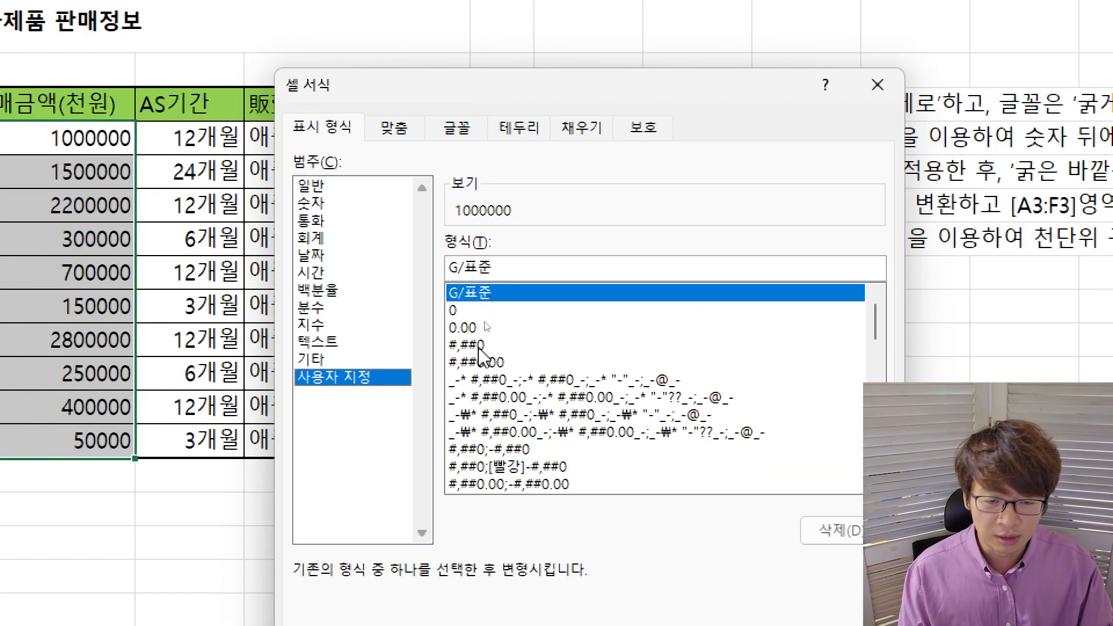
pyautogui.click(483, 346)
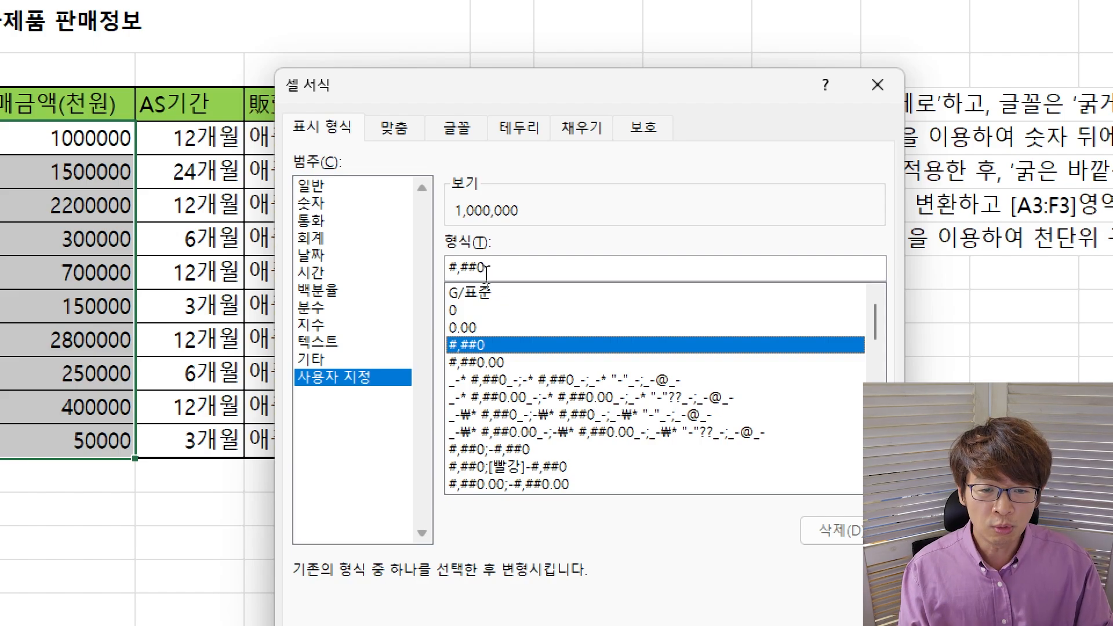
# - Extend the custom format code to #,##0,"천원" and apply it to D4:D13
pyautogui.moveTo(476, 269); pyautogui.dragTo(453, 266)
pyautogui.click(462, 266)
pyautogui.click(461, 266)
pyautogui.click(496, 267)
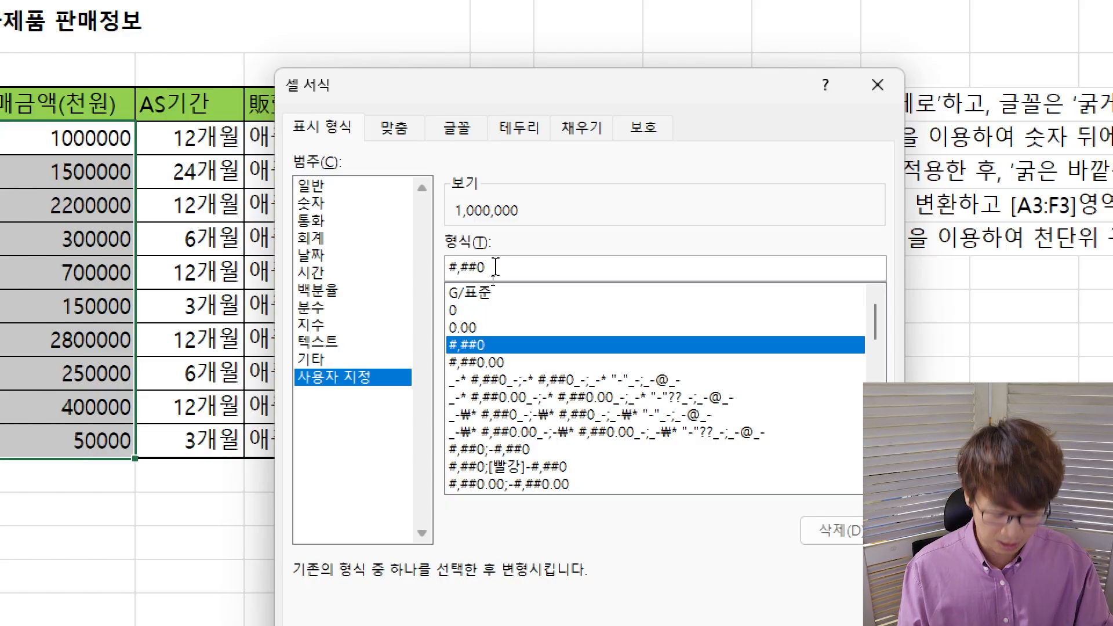
pyautogui.write(',"천원')
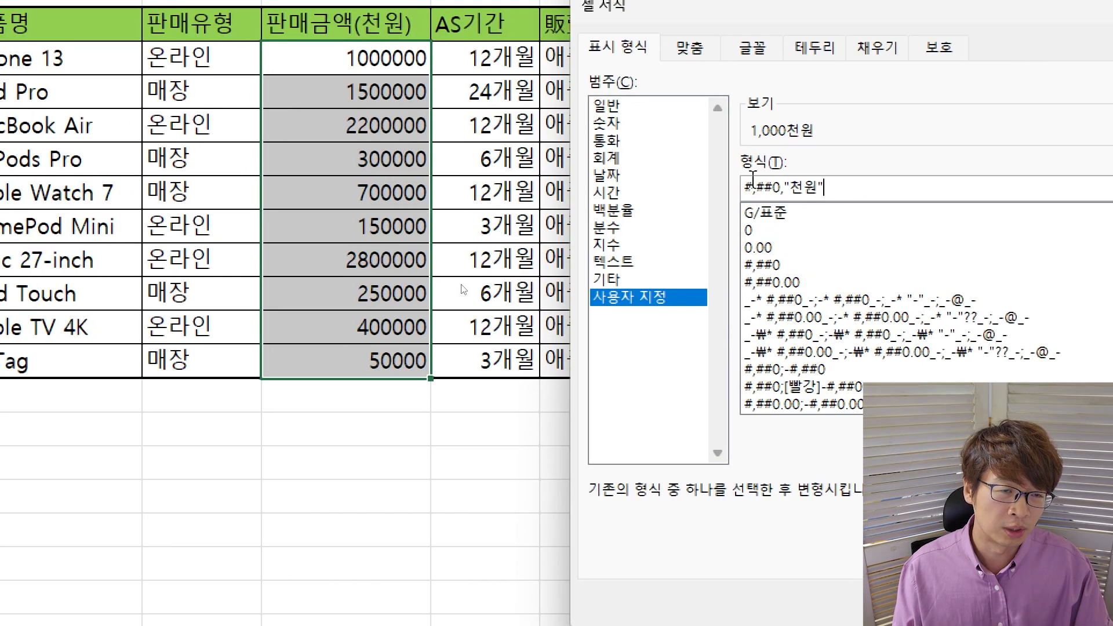
pyautogui.press('Return')
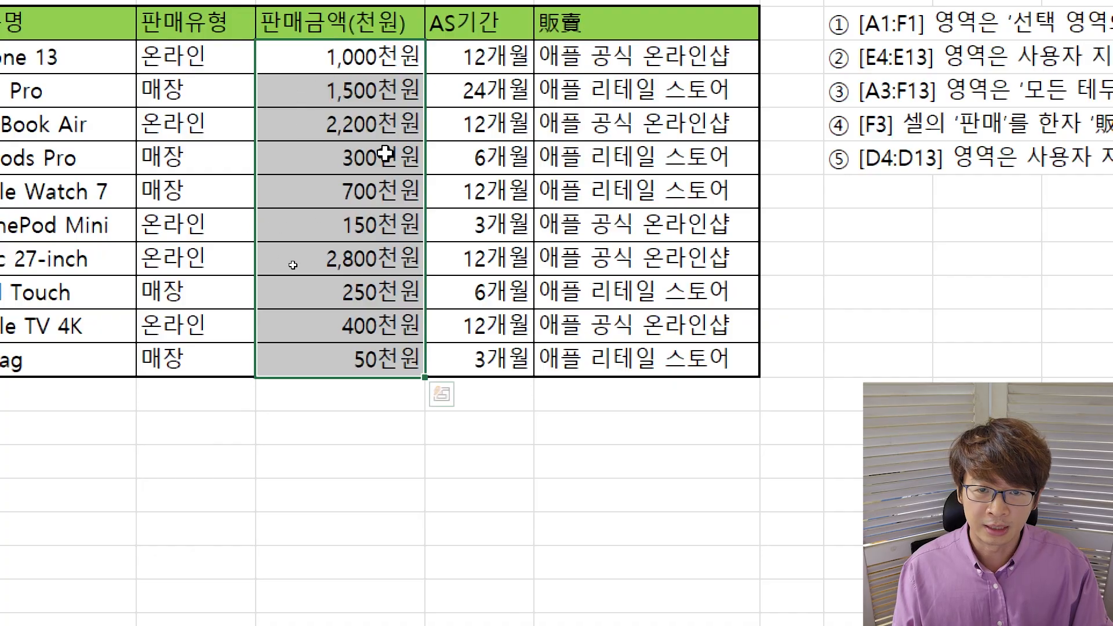
pyautogui.click(371, 461)
pyautogui.click(841, 223)
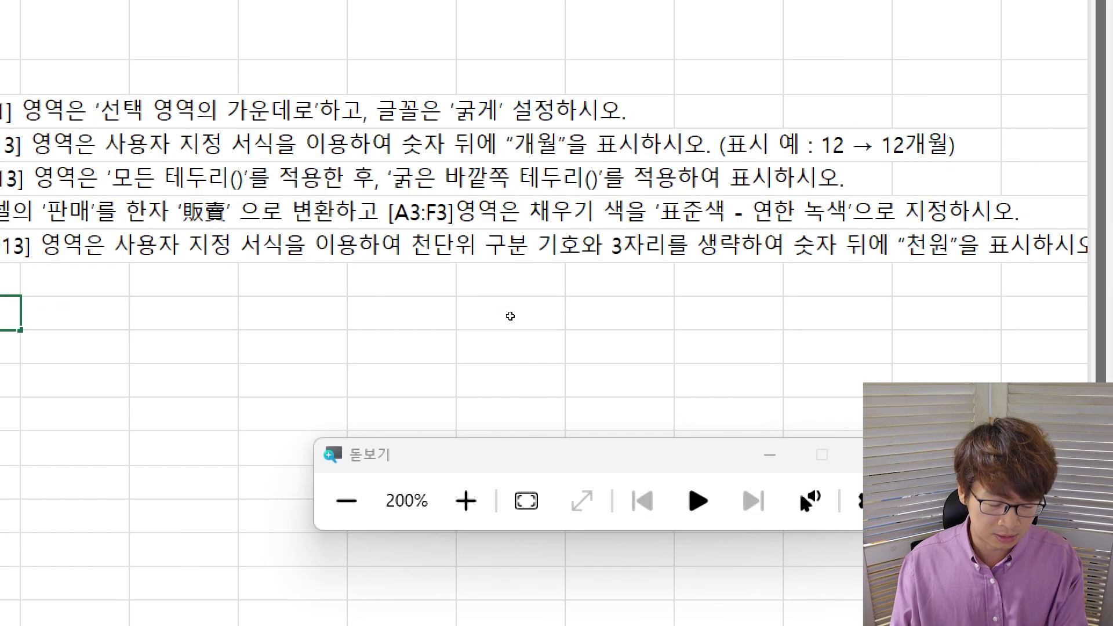
pyautogui.press('super+minus')
pyautogui.write('사용')
pyautogui.press('Escape')
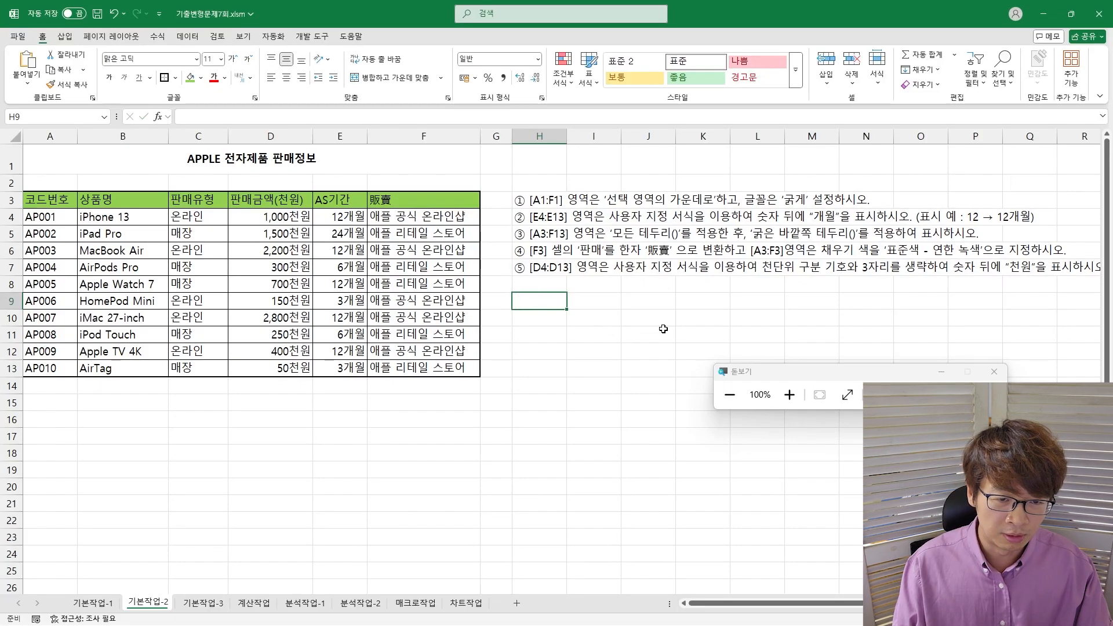
# - Enter the note title 사용자 지정 서식 in cell D15 below the table
pyautogui.keyDown('ctrl'); pyautogui.scroll(6, 606, 367); pyautogui.keyUp('ctrl')
pyautogui.scroll(-3, 605, 366)
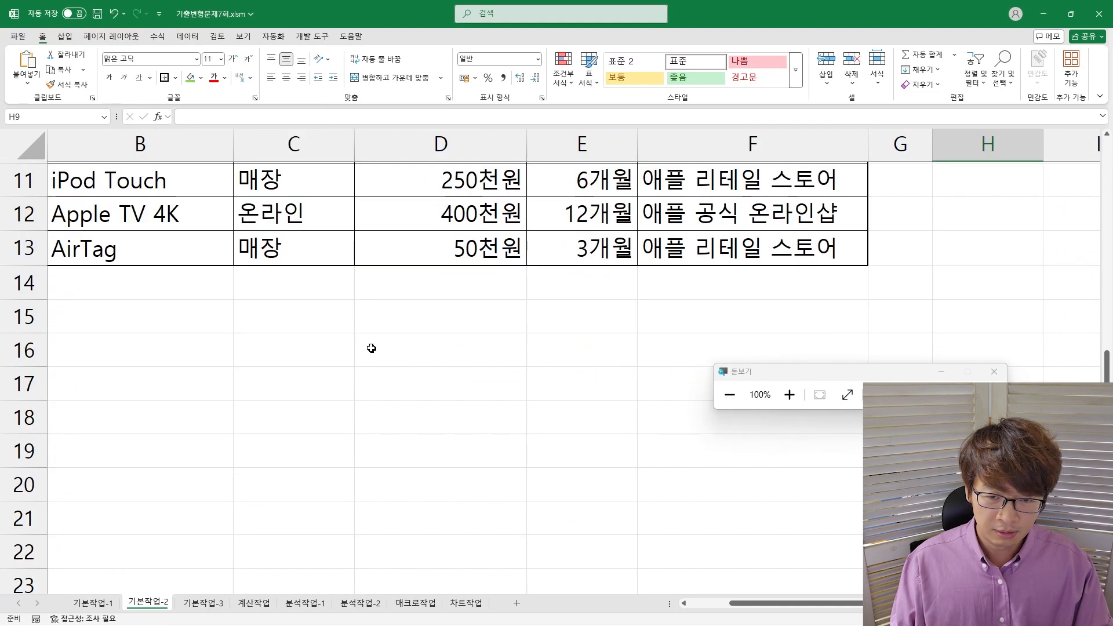
pyautogui.click(419, 310)
pyautogui.write('사용자 ')
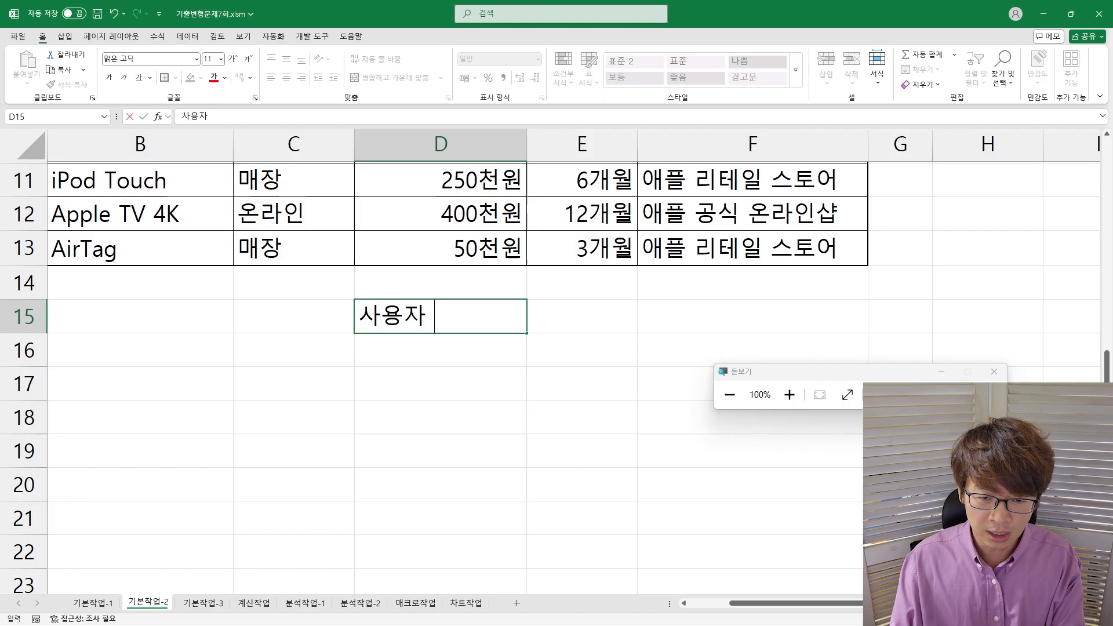
pyautogui.write('지정 서식')
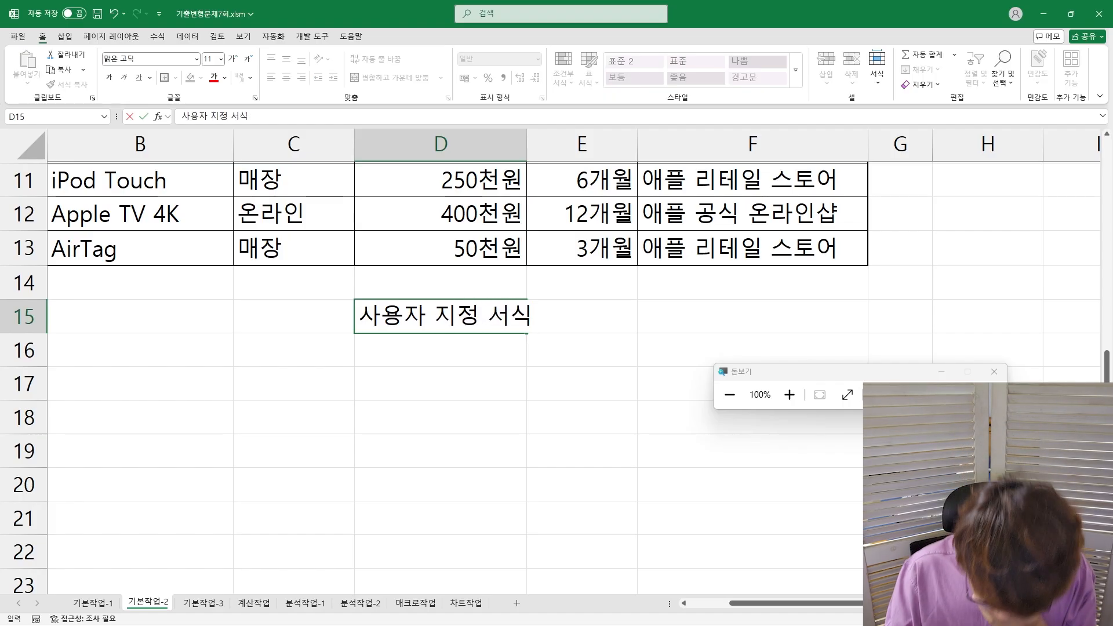
pyautogui.press('Return')
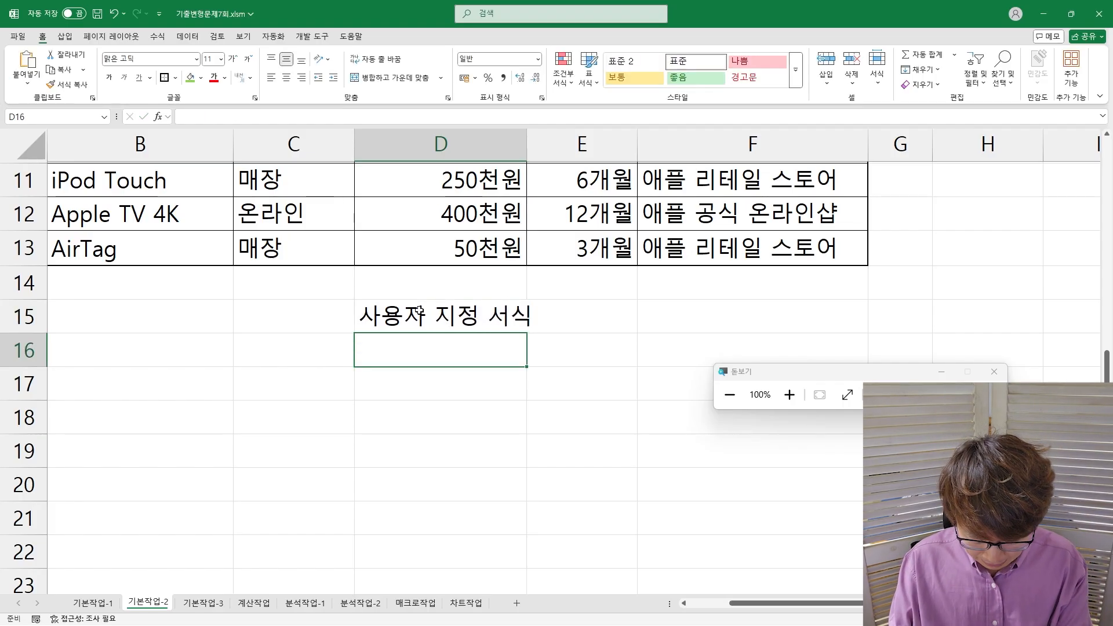
# - Enter the subheading ", 용법" in cell D16
pyautogui.write(', d')
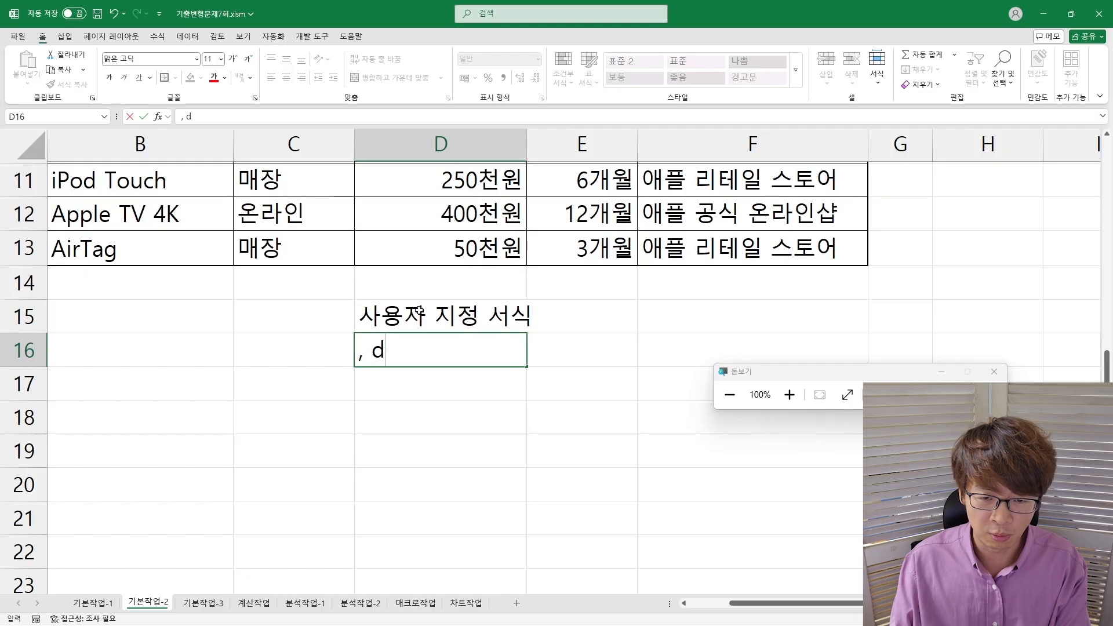
pyautogui.write('ydq')
pyautogui.press('BackSpace')
pyautogui.press('BackSpace')
pyautogui.press('BackSpace')
pyautogui.press('BackSpace')
pyautogui.press('Hangul')
pyautogui.write('용법')
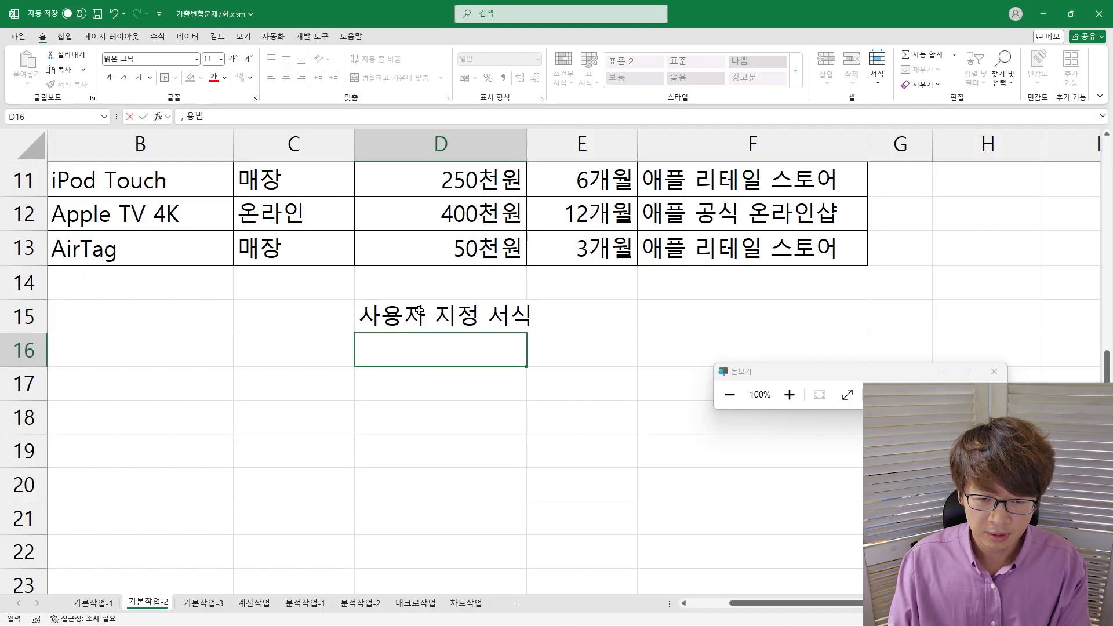
pyautogui.press('Return')
# - Note the comma's first use by entering 기호사이에 사용 in D17 and 천단위구분기호 in E17
pyautogui.write('기호')
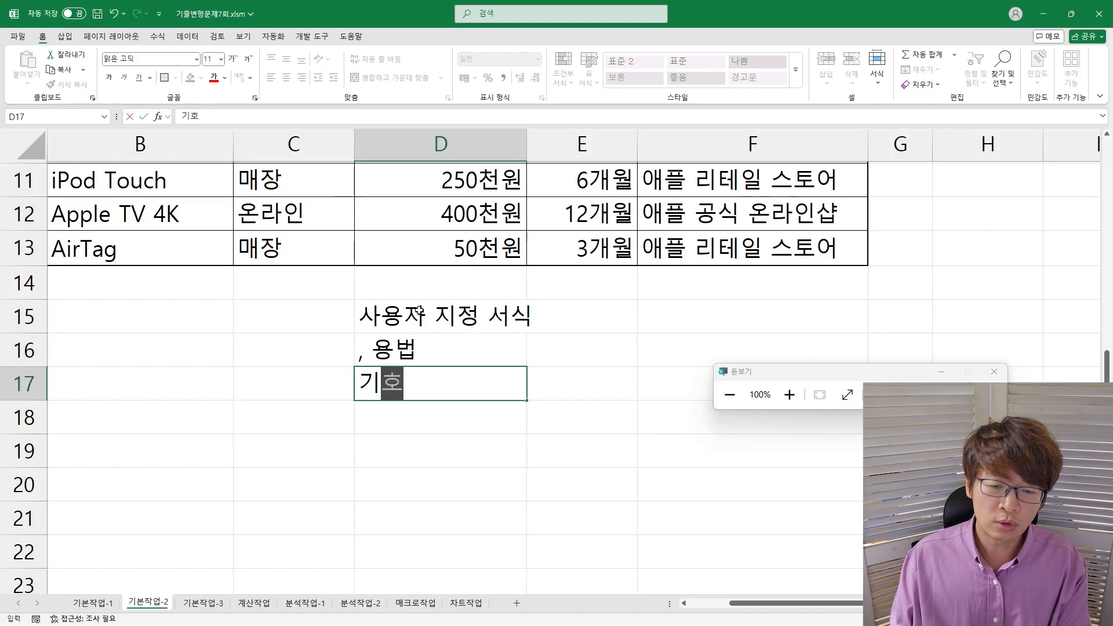
pyautogui.write('사이에 사용')
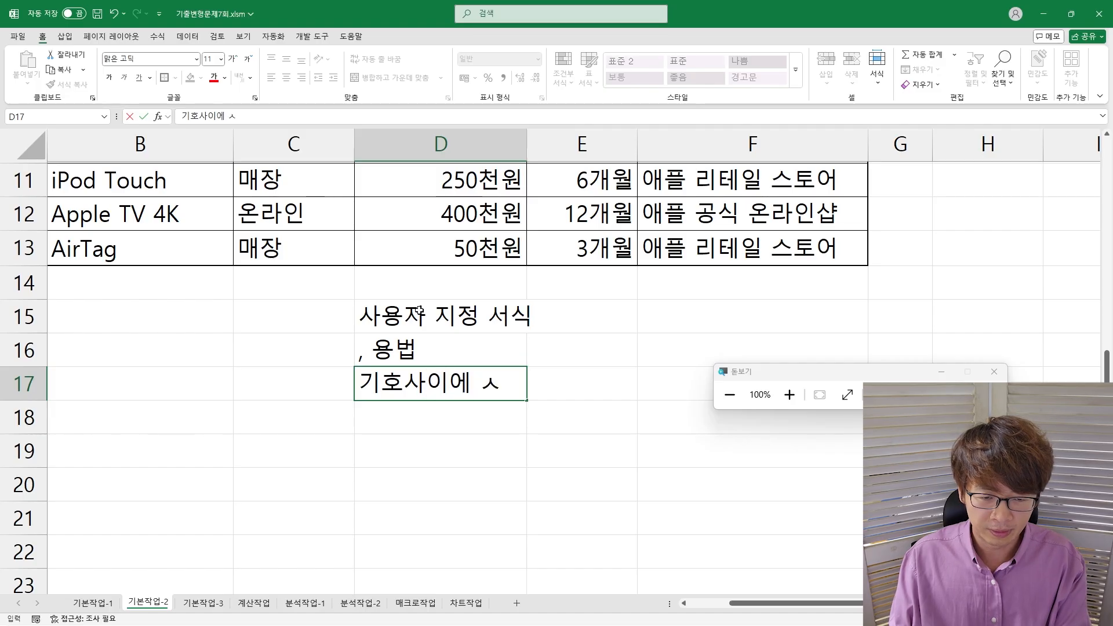
pyautogui.hotkey('ctrl', 'Return')
pyautogui.press('Tab')
pyautogui.write('천')
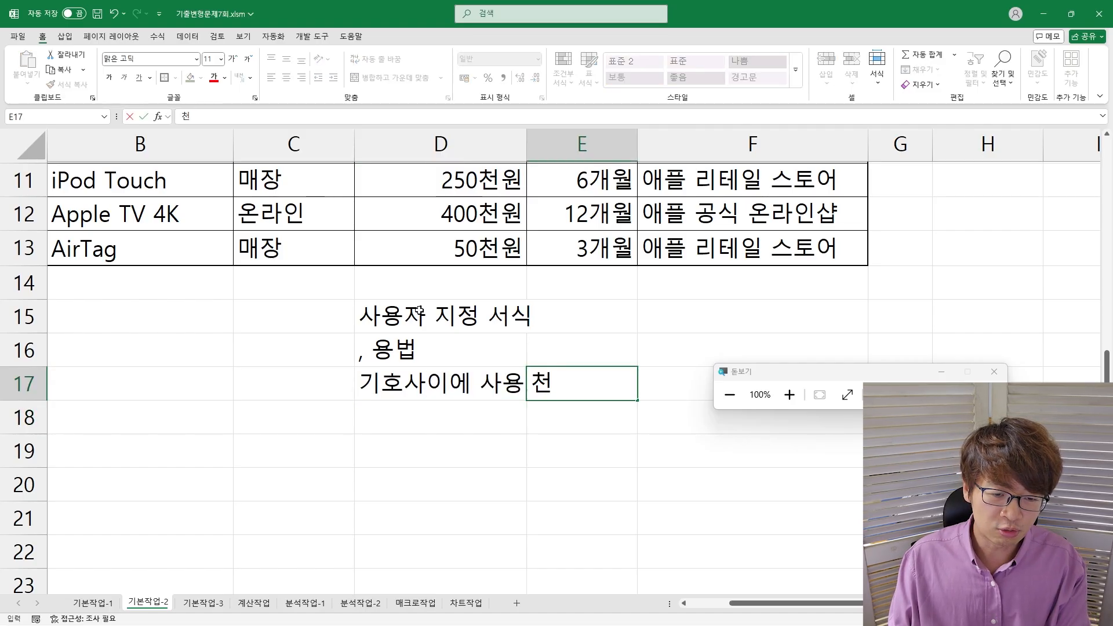
pyautogui.write('단위구분기호')
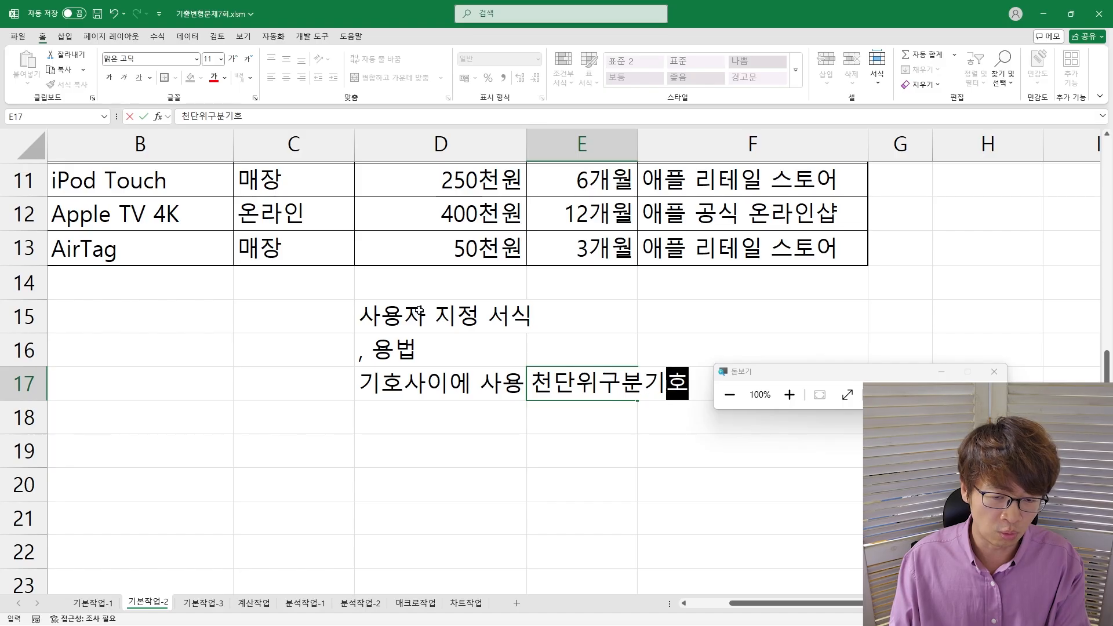
pyautogui.press('Return')
# - Enter "서식 끝에 , 사용" in cell D18 as the comma's second use
pyautogui.press('Left')
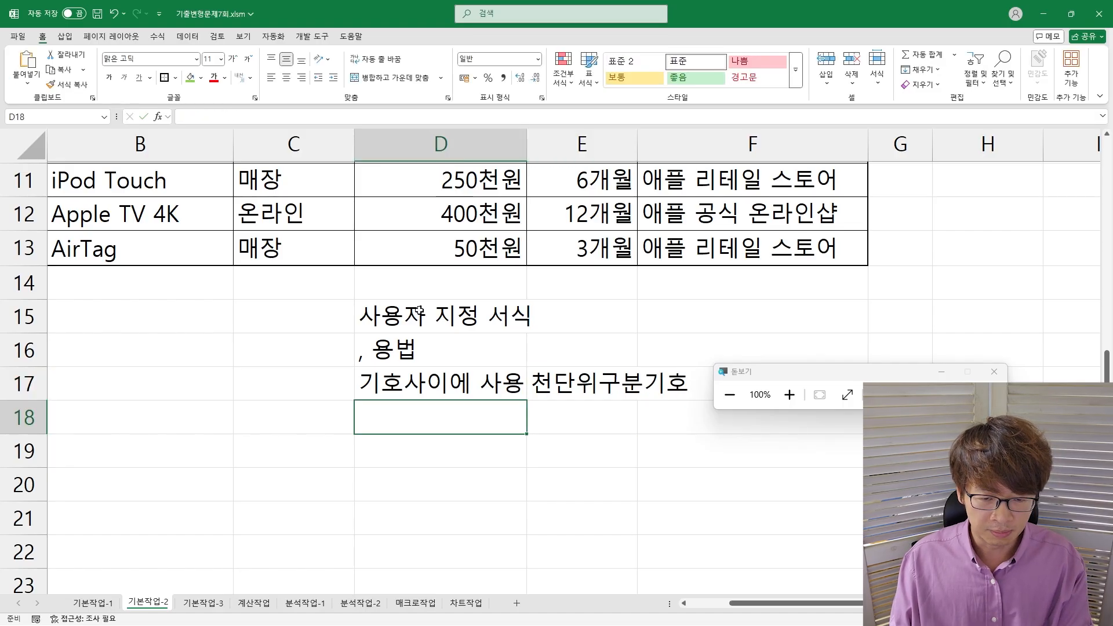
pyautogui.write('서식 끝에 ')
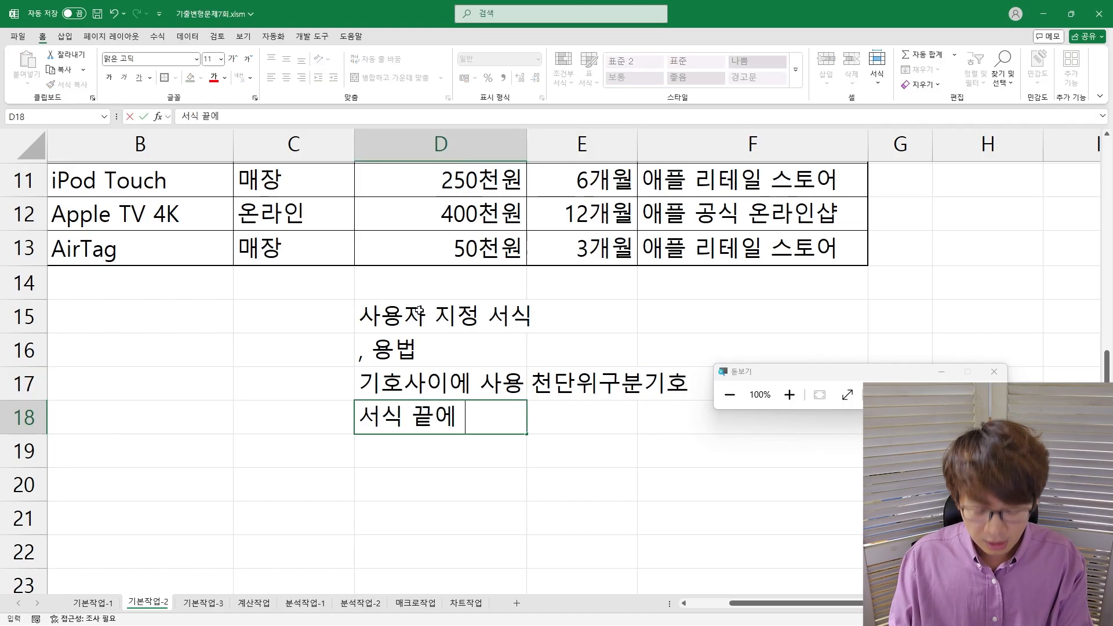
pyautogui.write(', tkdyd')
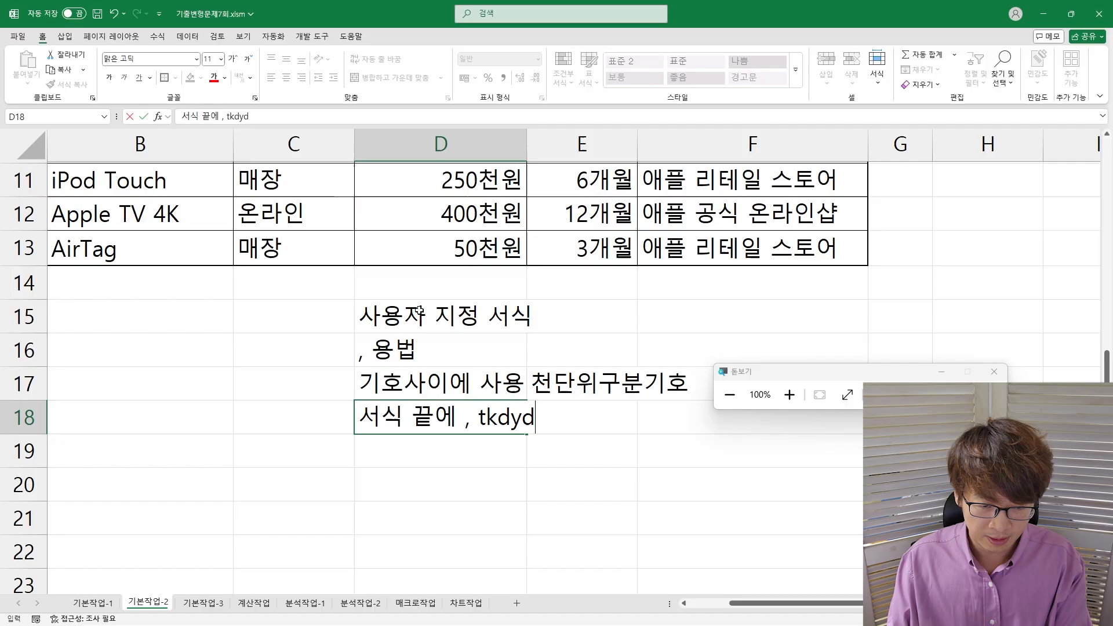
pyautogui.press('BackSpace')
pyautogui.press('BackSpace')
pyautogui.press('BackSpace')
pyautogui.press('BackSpace')
pyautogui.press('BackSpace')
pyautogui.press('Hangul')
pyautogui.write('사요ㅇ')
pyautogui.press('Return')
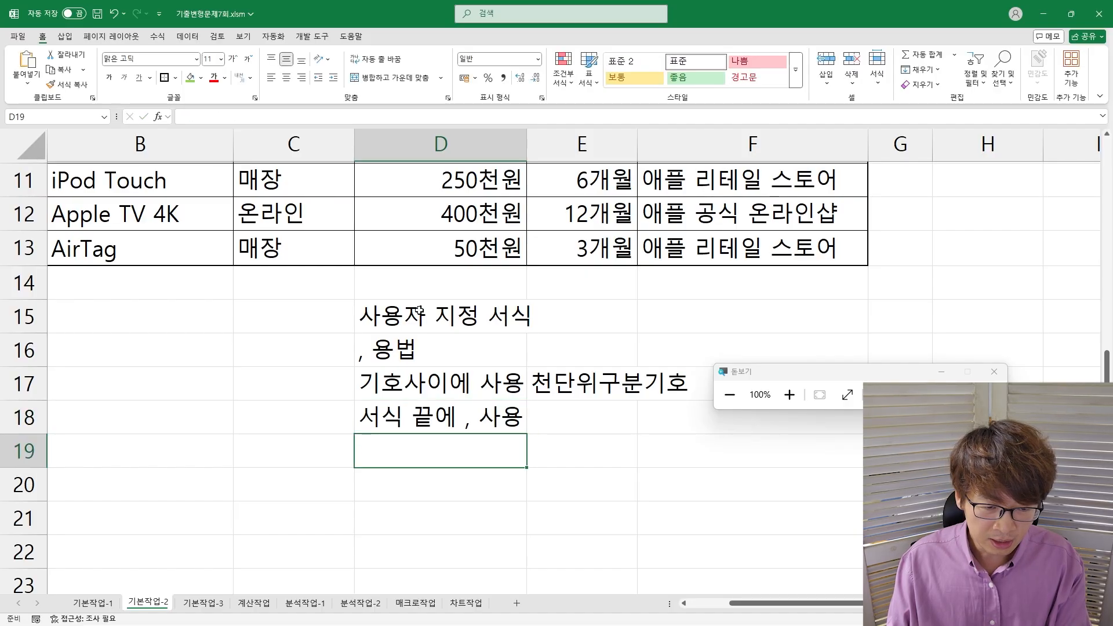
# - Enter the explanation 콤마 한개당 3자리 생략 in cell E18
pyautogui.press('Up')
pyautogui.press('Right')
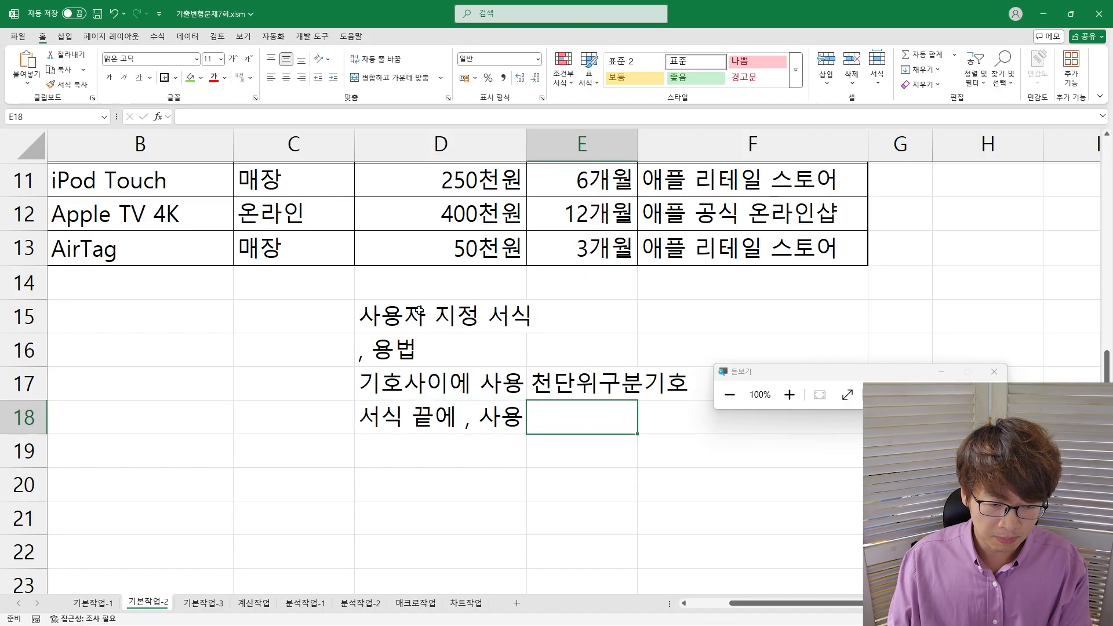
pyautogui.write('콤마 한개')
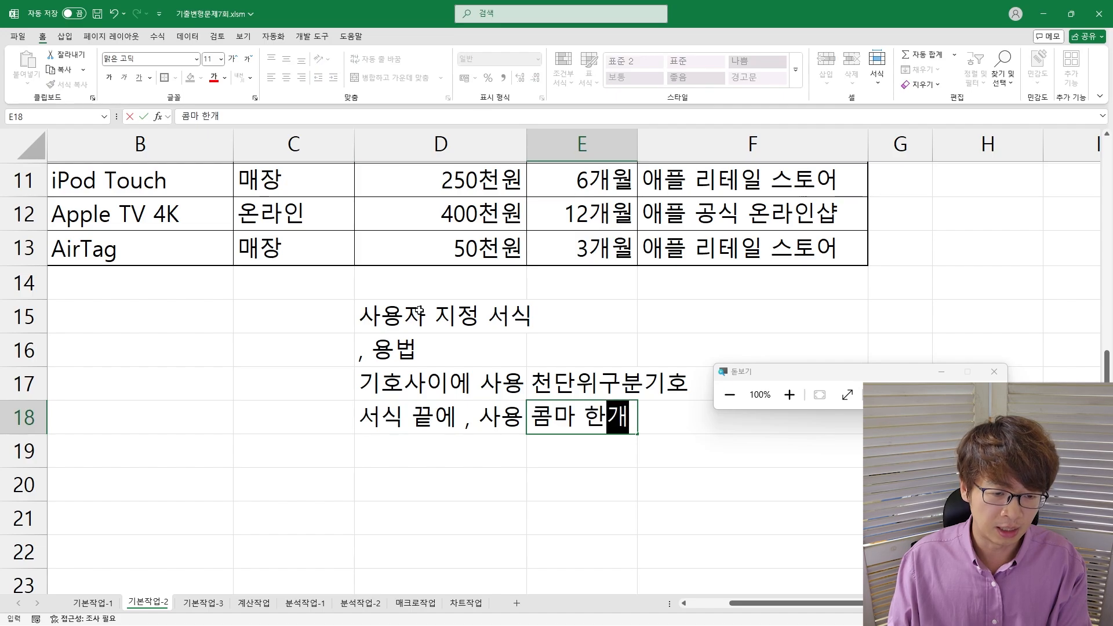
pyautogui.write('당 3')
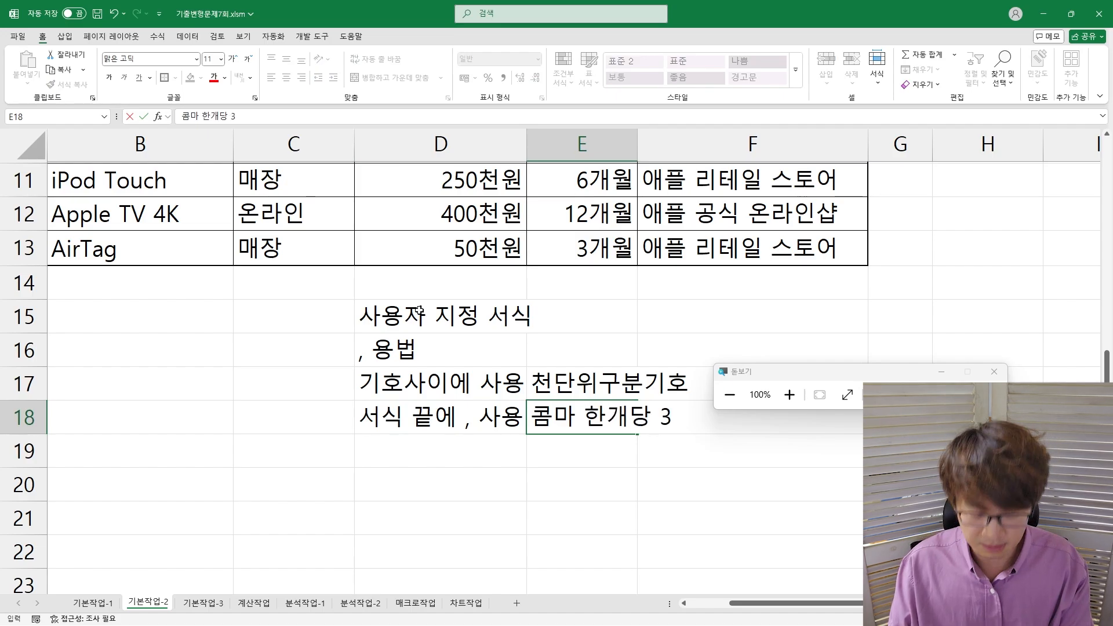
pyautogui.write('자리 생략')
pyautogui.press('Return')
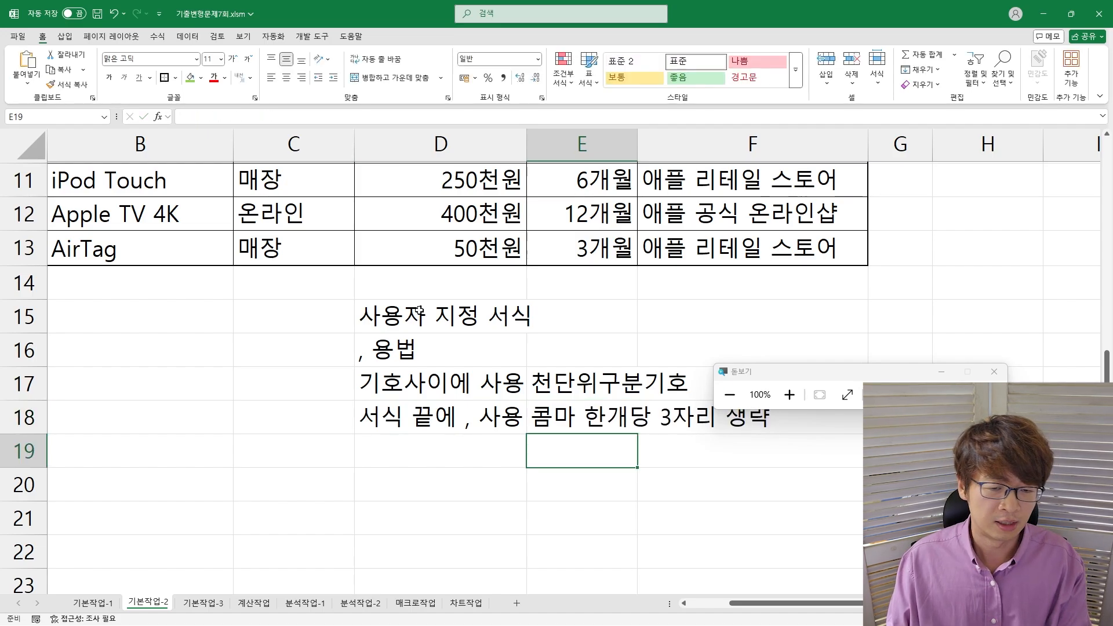
# - Close the screen magnifier and make the notes in D17:D18 bold
pyautogui.click(994, 373)
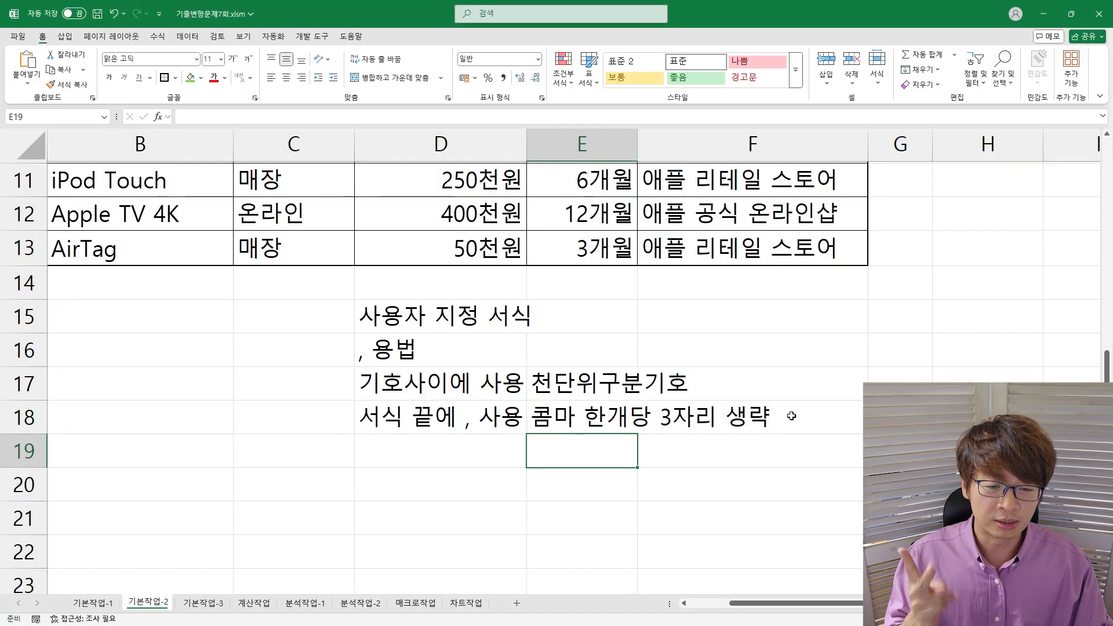
pyautogui.moveTo(442, 393); pyautogui.dragTo(441, 418)
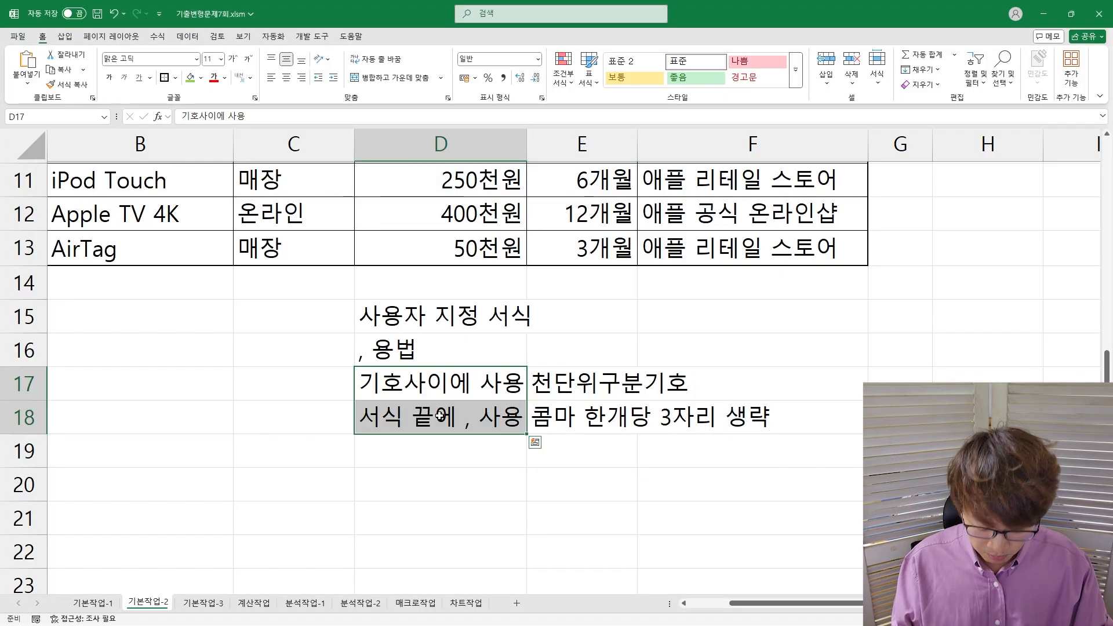
pyautogui.hotkey('ctrl', 'b')
pyautogui.click(422, 462)
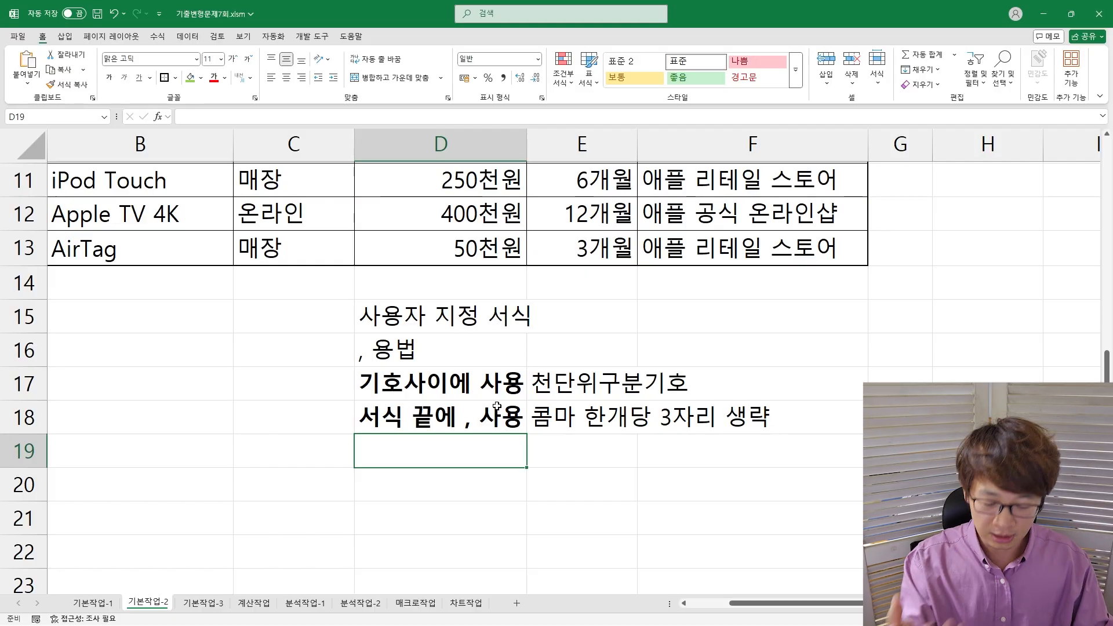
# - Reopen the number format of D4:D13 under magnification and examine both comma positions in the custom code #,##0,"천원"
pyautogui.scroll(3, 468, 385)
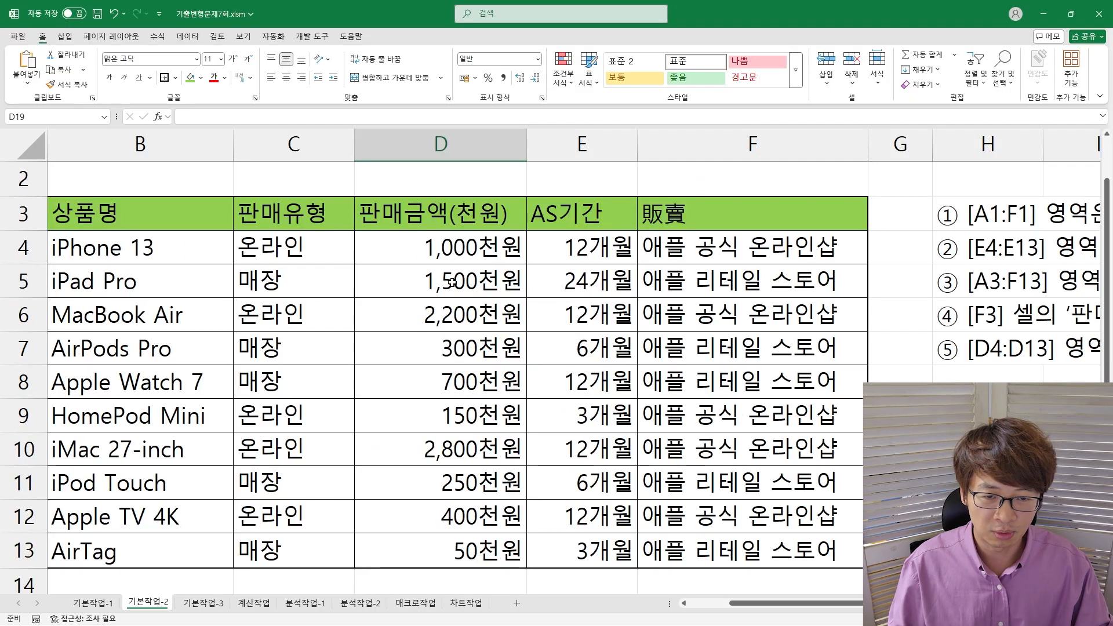
pyautogui.moveTo(460, 251); pyautogui.dragTo(466, 537)
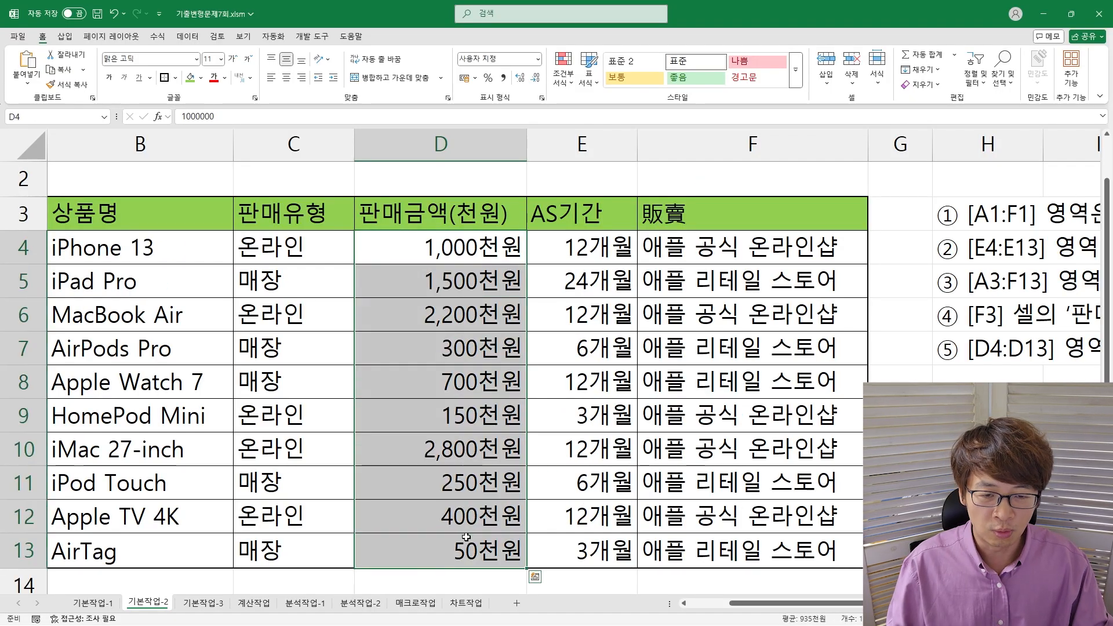
pyautogui.hotkey('ctrl', '1')
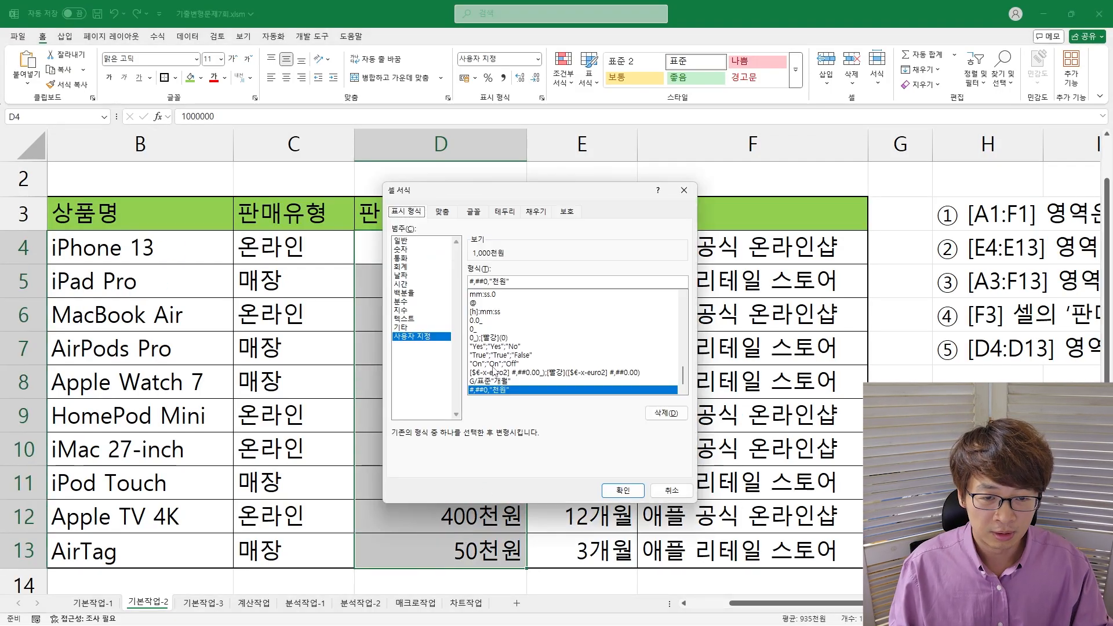
pyautogui.press('super+plus')
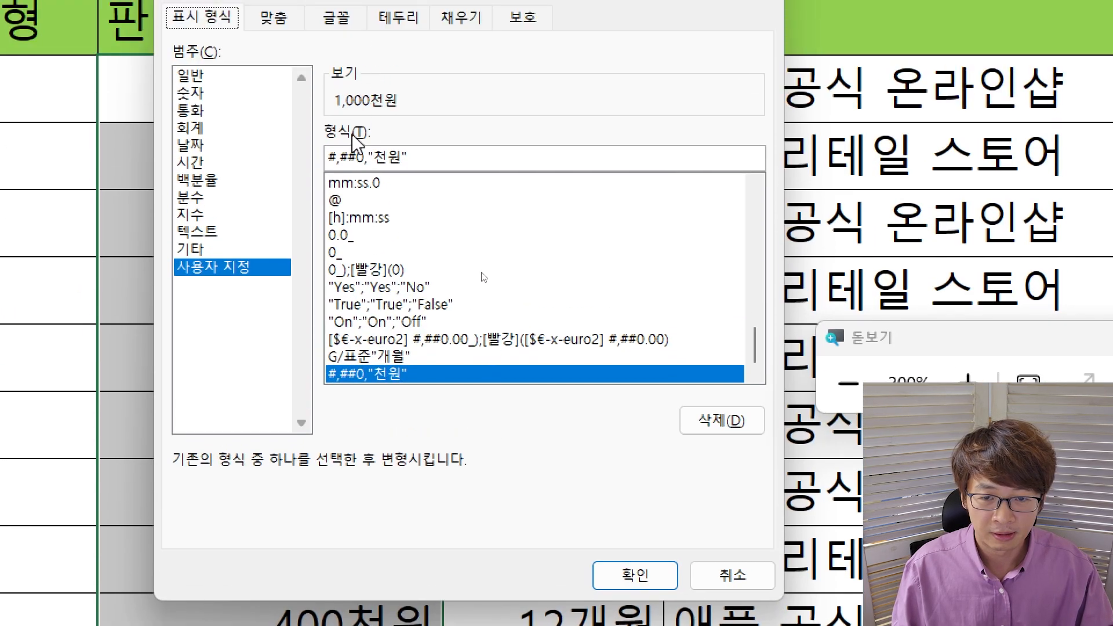
pyautogui.moveTo(365, 157); pyautogui.dragTo(329, 156)
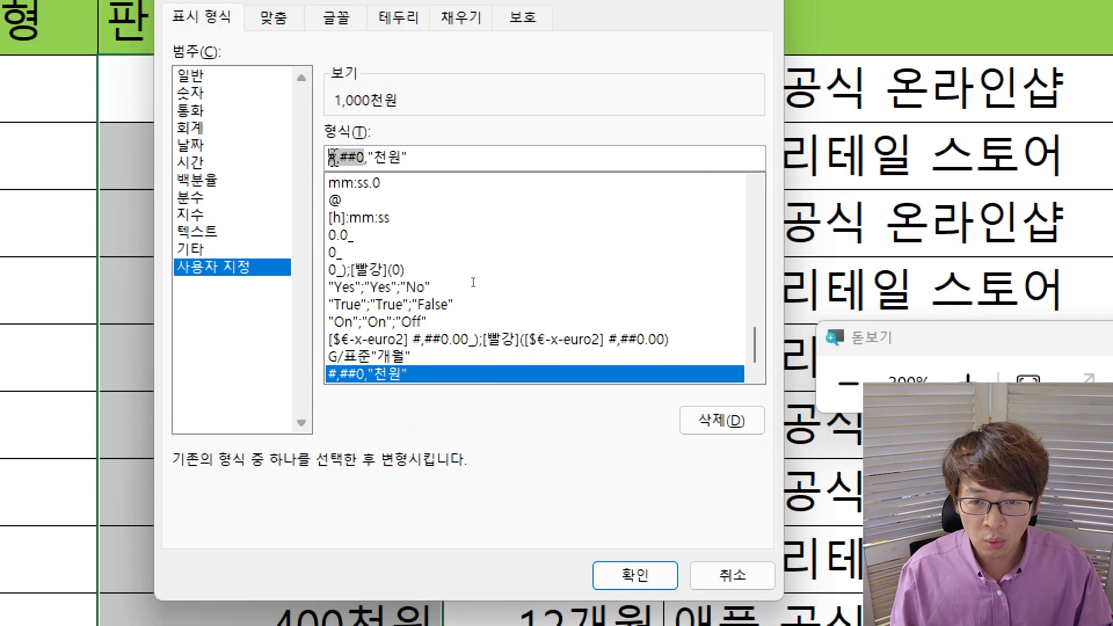
pyautogui.click(338, 157)
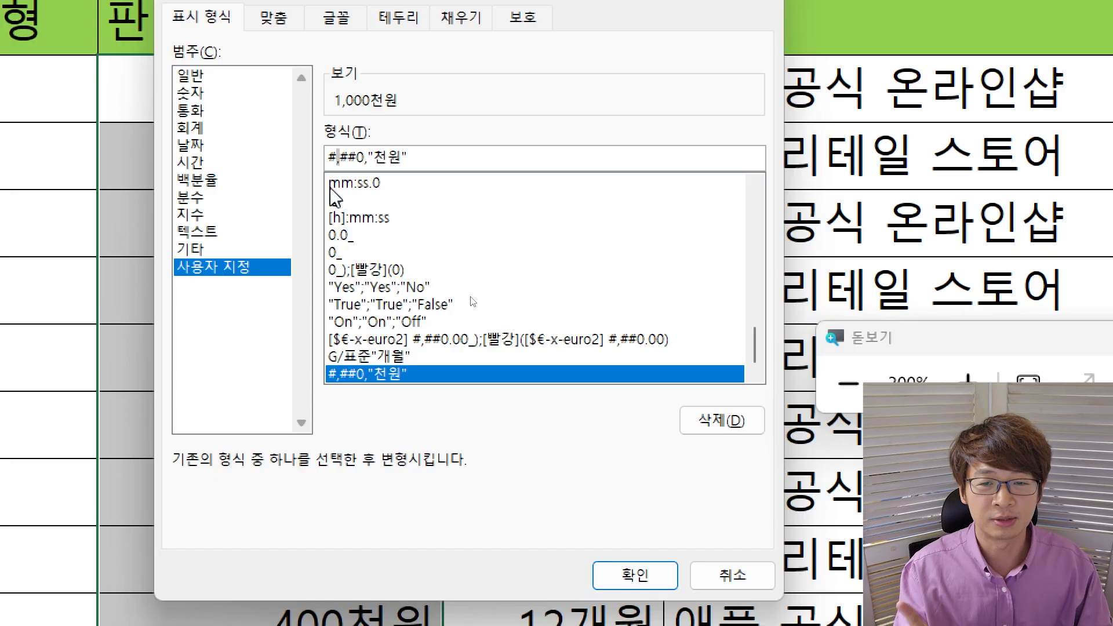
pyautogui.click(365, 156)
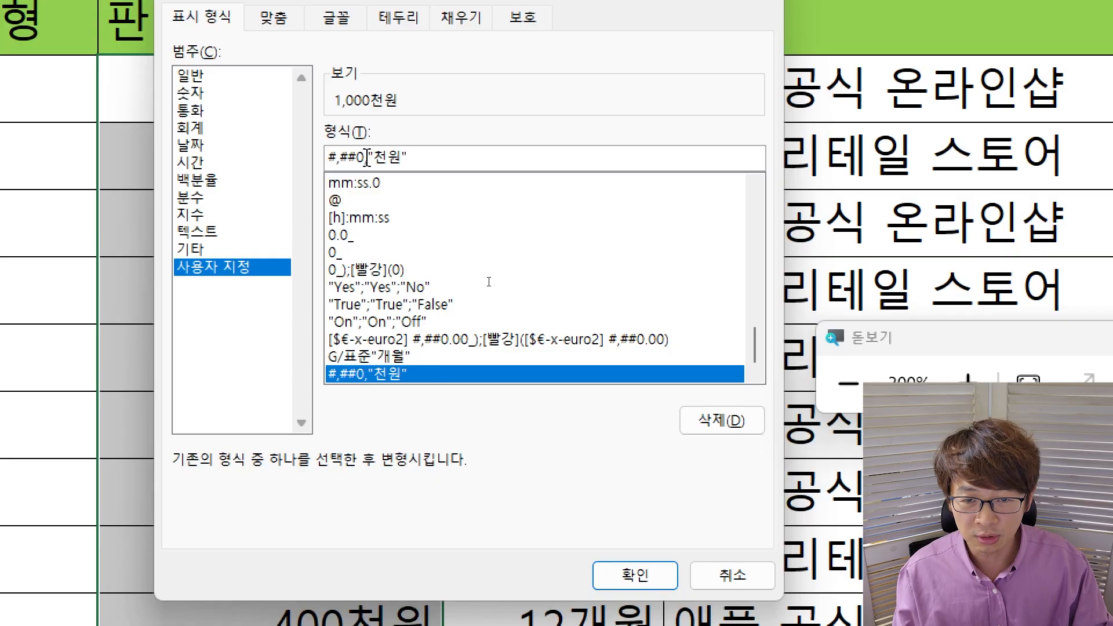
pyautogui.click(366, 158)
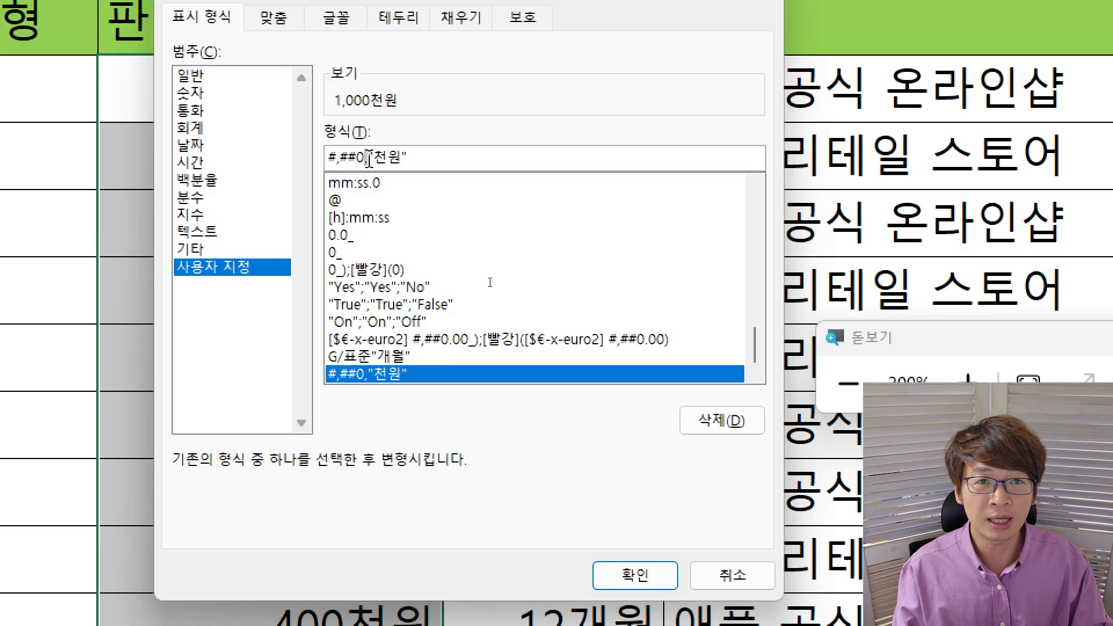
pyautogui.moveTo(336, 158); pyautogui.dragTo(342, 158)
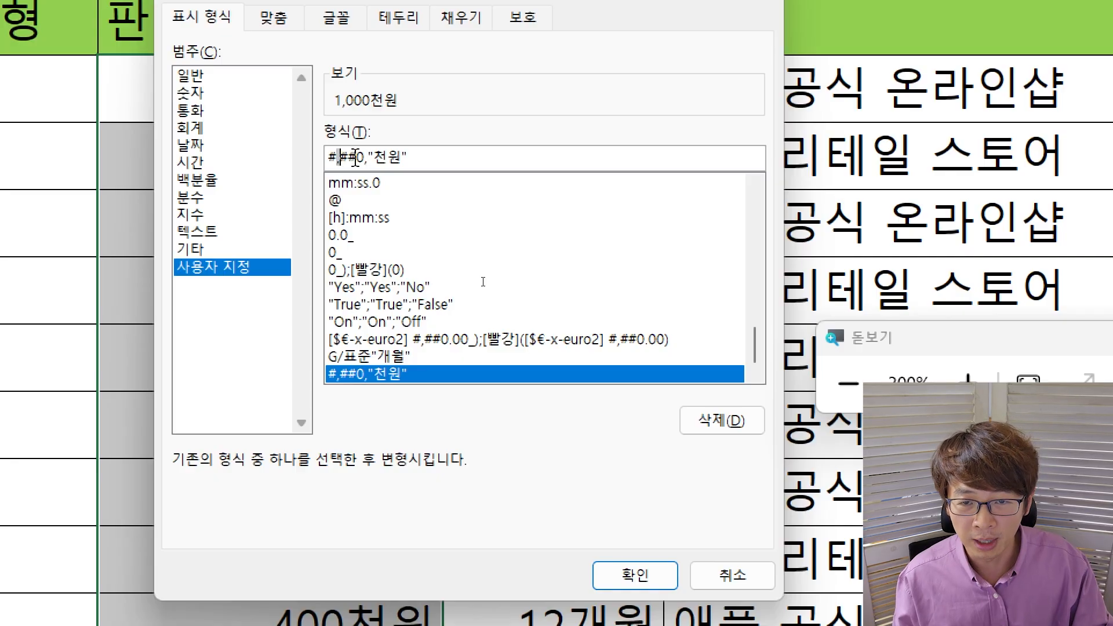
pyautogui.click(338, 156)
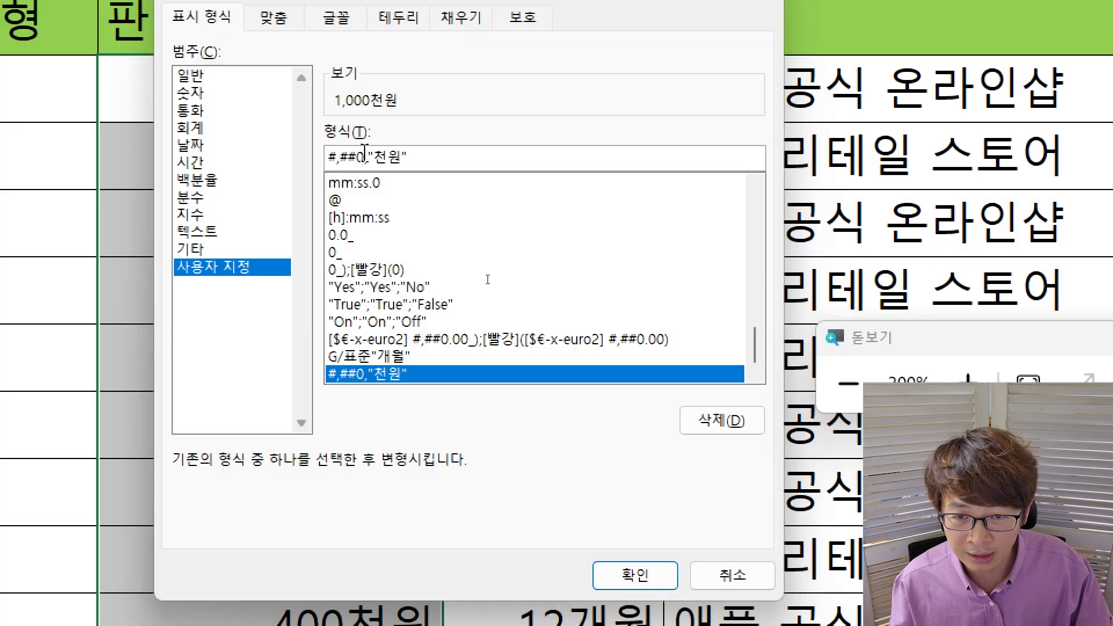
pyautogui.moveTo(365, 155); pyautogui.dragTo(345, 158)
# - Move the thousands-separator comma in the custom format code so that it reads ##,#0,"천원"
pyautogui.click(335, 158)
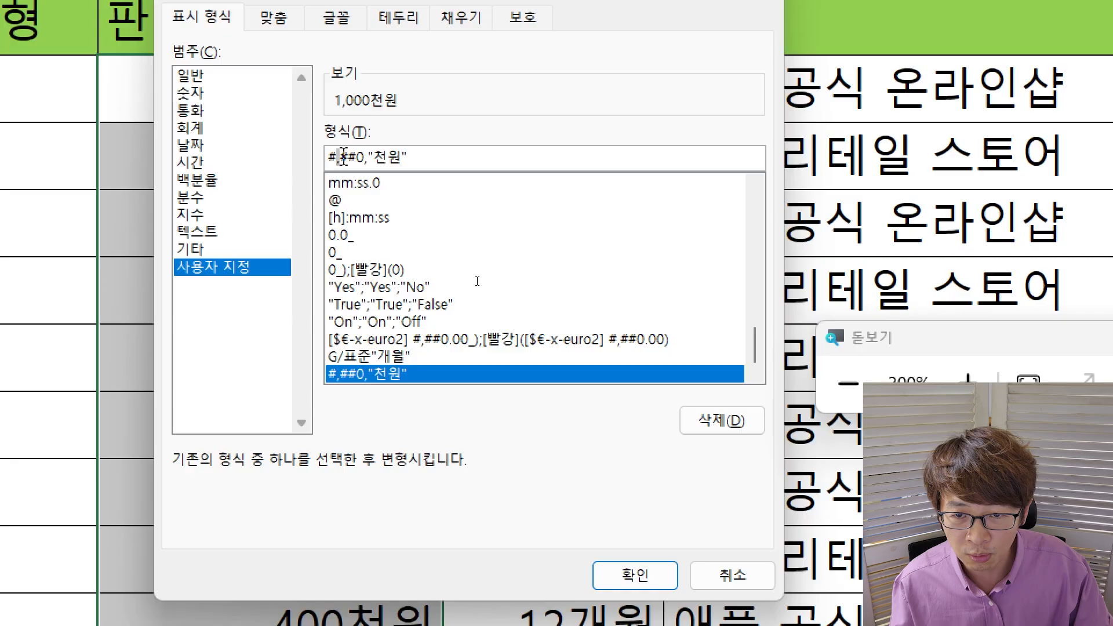
pyautogui.press('Delete')
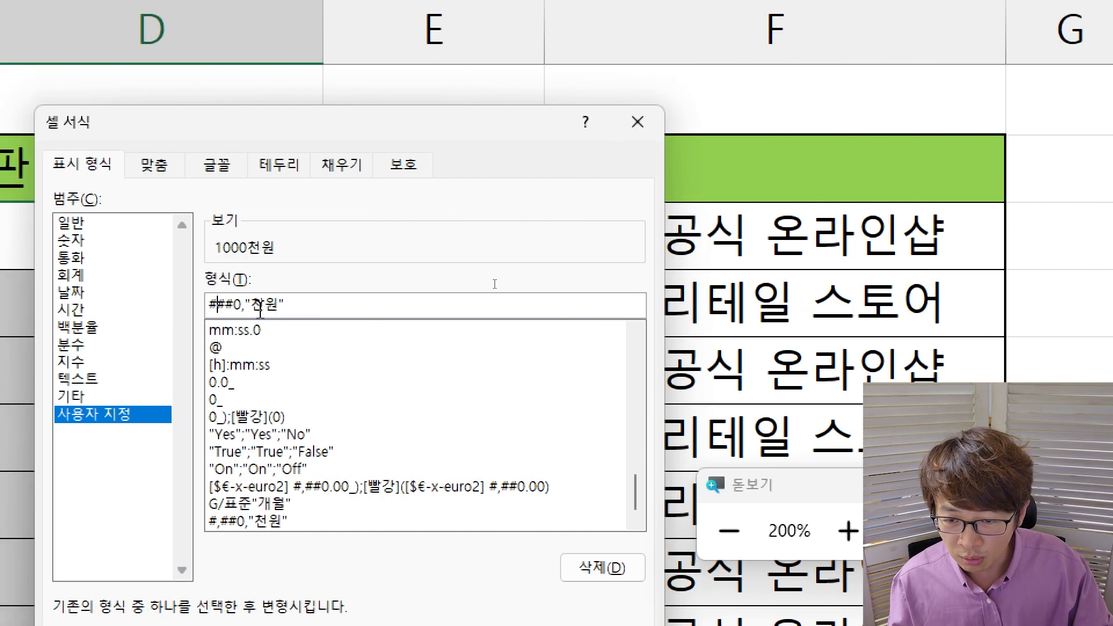
pyautogui.click(216, 304)
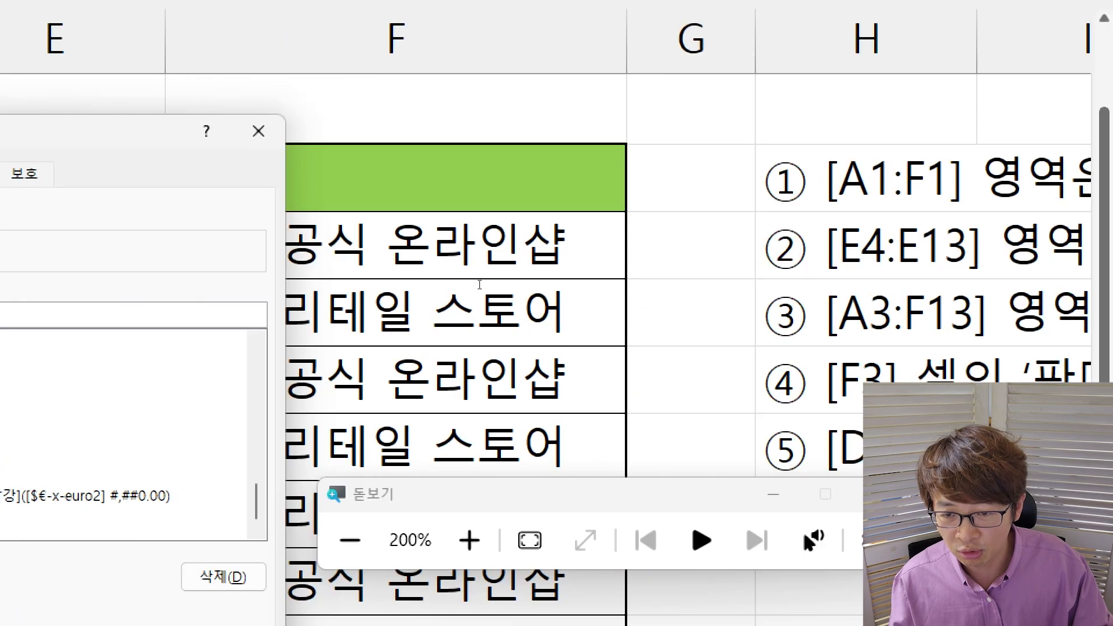
pyautogui.write(',#0,"천원')
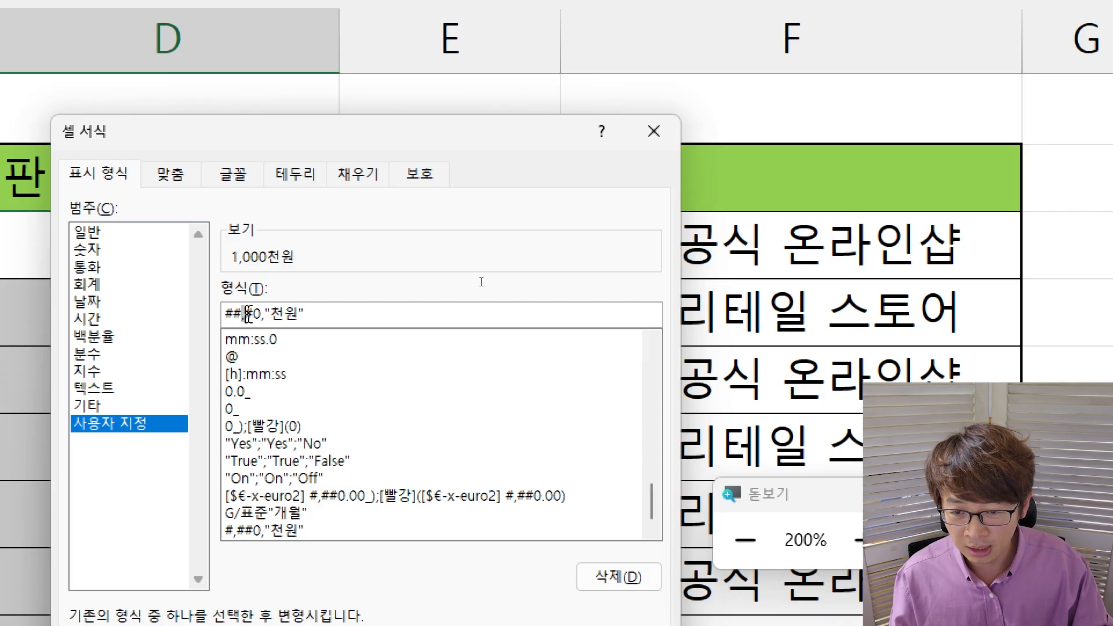
# - Restore the custom format code of D4:D13 to #,##0,"천원", return the magnifier to 100%, and apply the format
pyautogui.press('BackSpace')
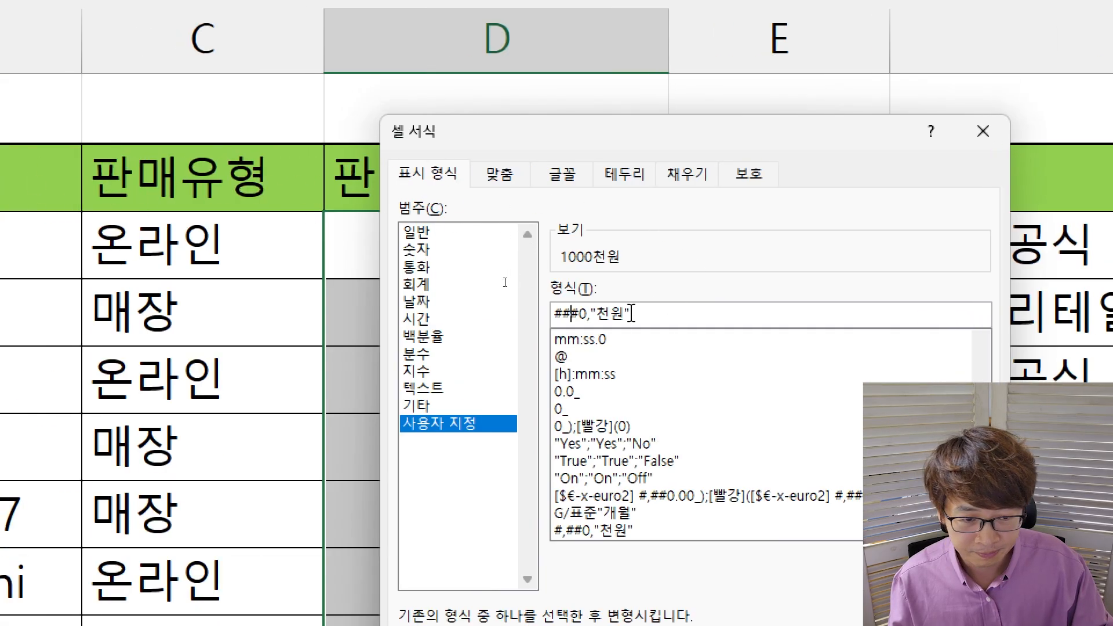
pyautogui.write(',')
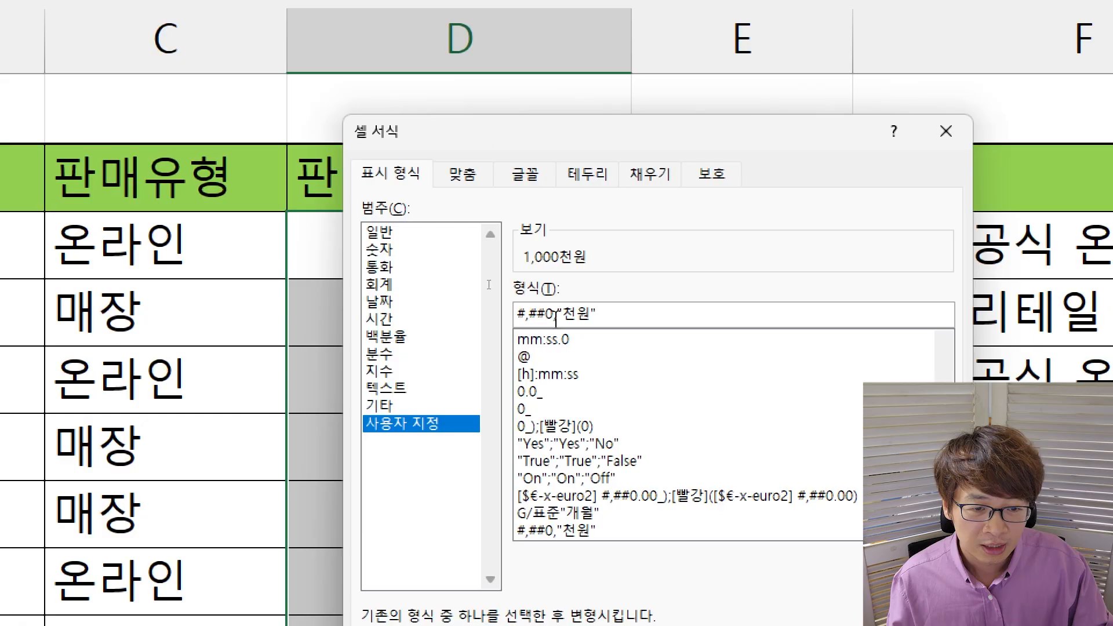
pyautogui.moveTo(553, 316); pyautogui.dragTo(477, 313)
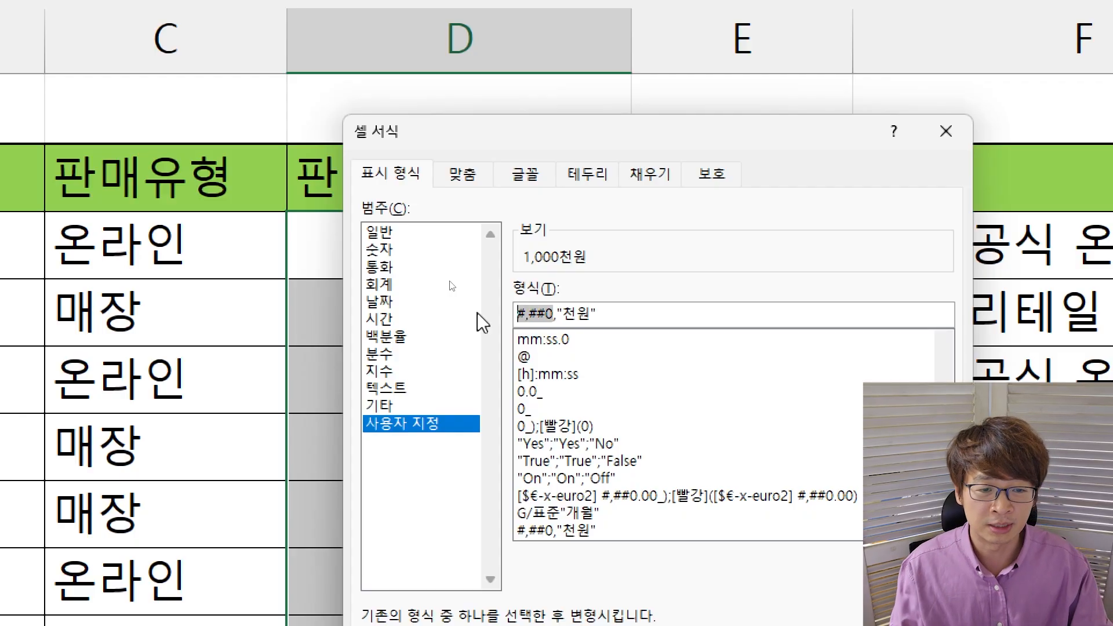
pyautogui.press('super+minus')
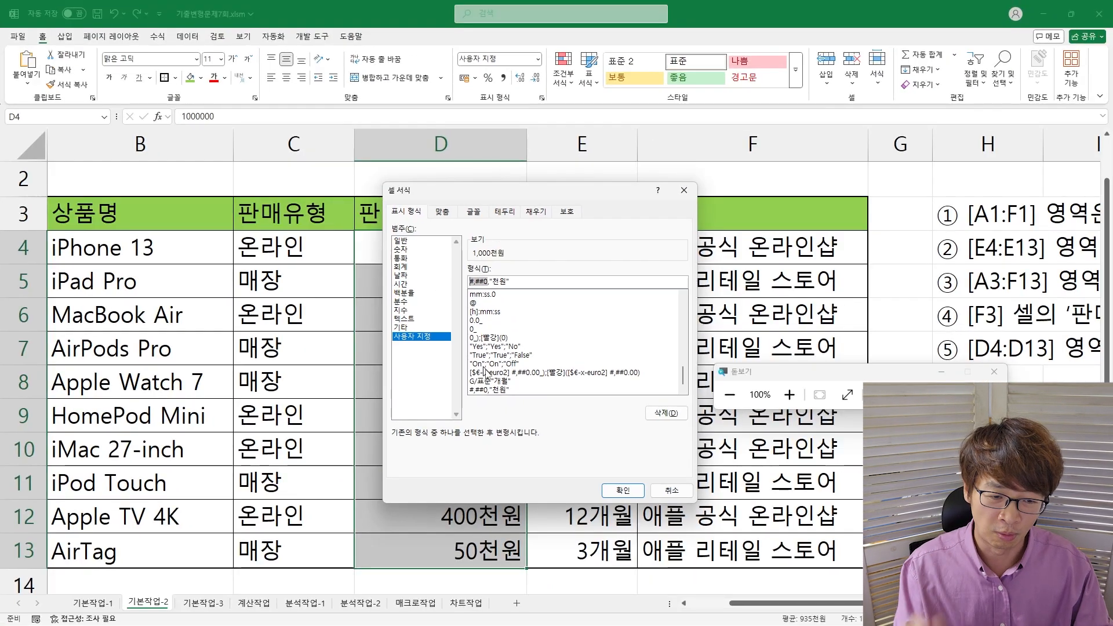
pyautogui.click(623, 490)
pyautogui.click(498, 440)
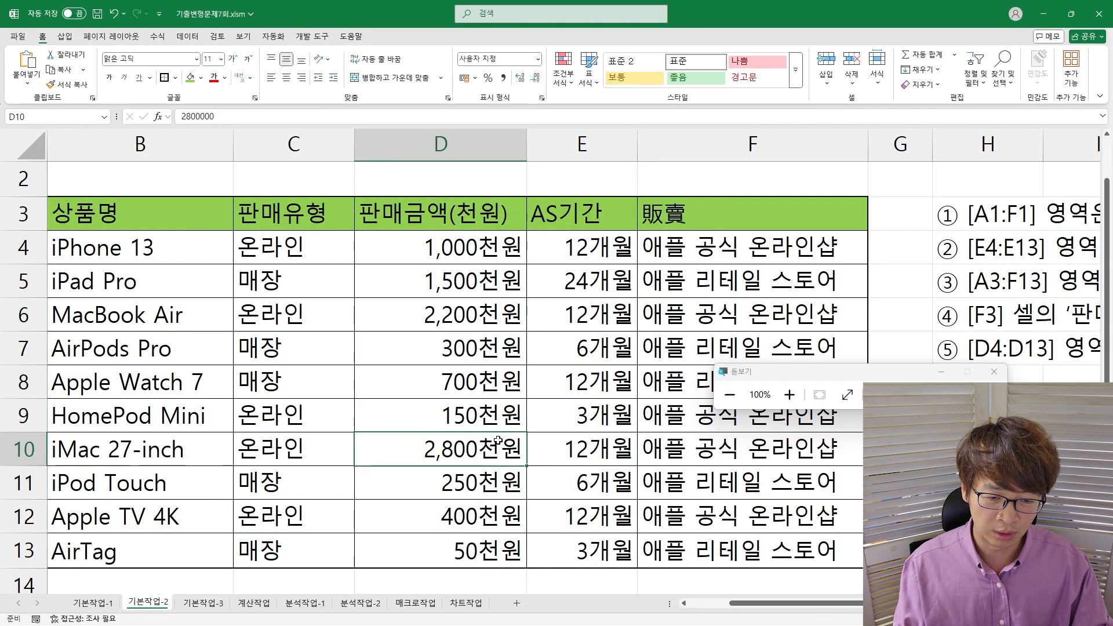
# - Review the comma usage notes in D17:E18 below the table, then return to the beginning of the sheet
pyautogui.scroll(-3, 498, 440)
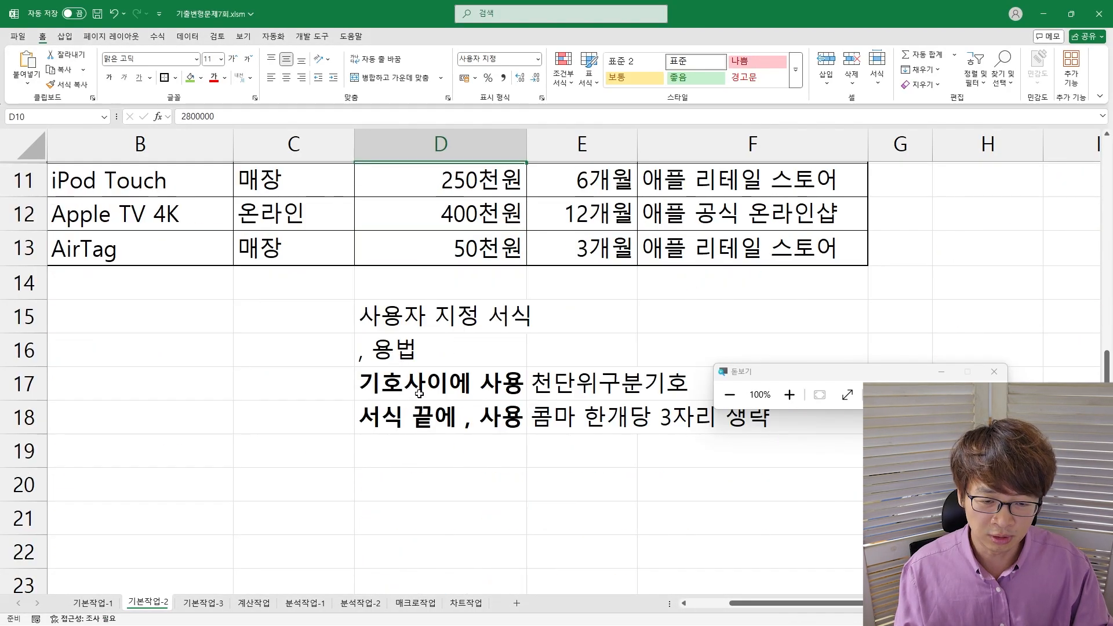
pyautogui.moveTo(419, 393); pyautogui.dragTo(676, 424)
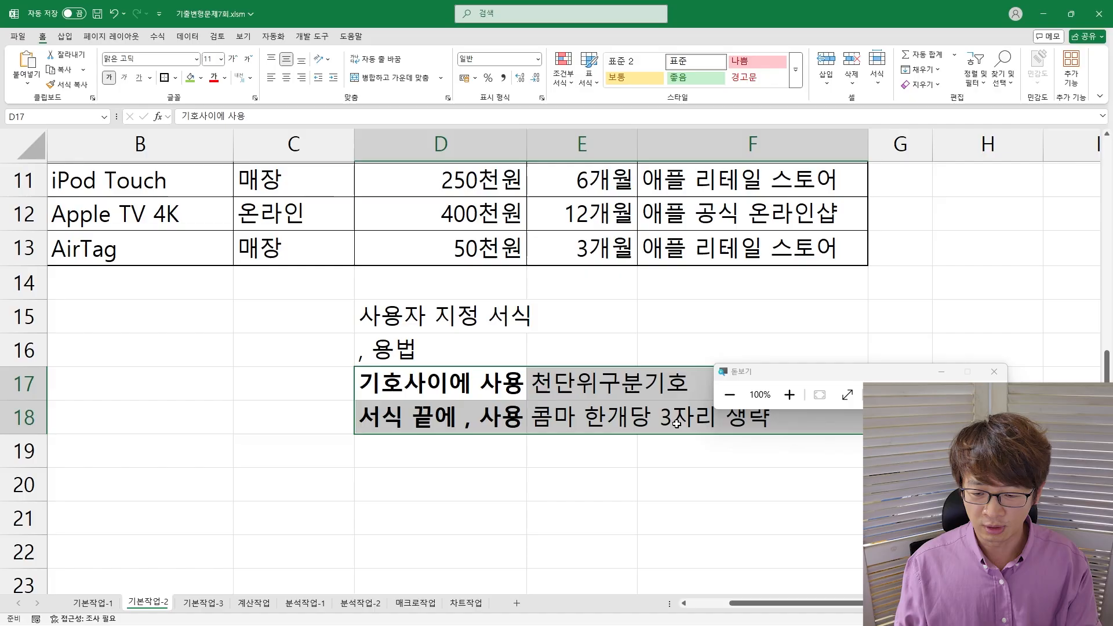
pyautogui.press('Up')
pyautogui.press('Up')
pyautogui.press('Up')
pyautogui.press('Up')
pyautogui.press('Up')
pyautogui.hotkey('ctrl', 'Up')
pyautogui.hotkey('ctrl', 'Up')
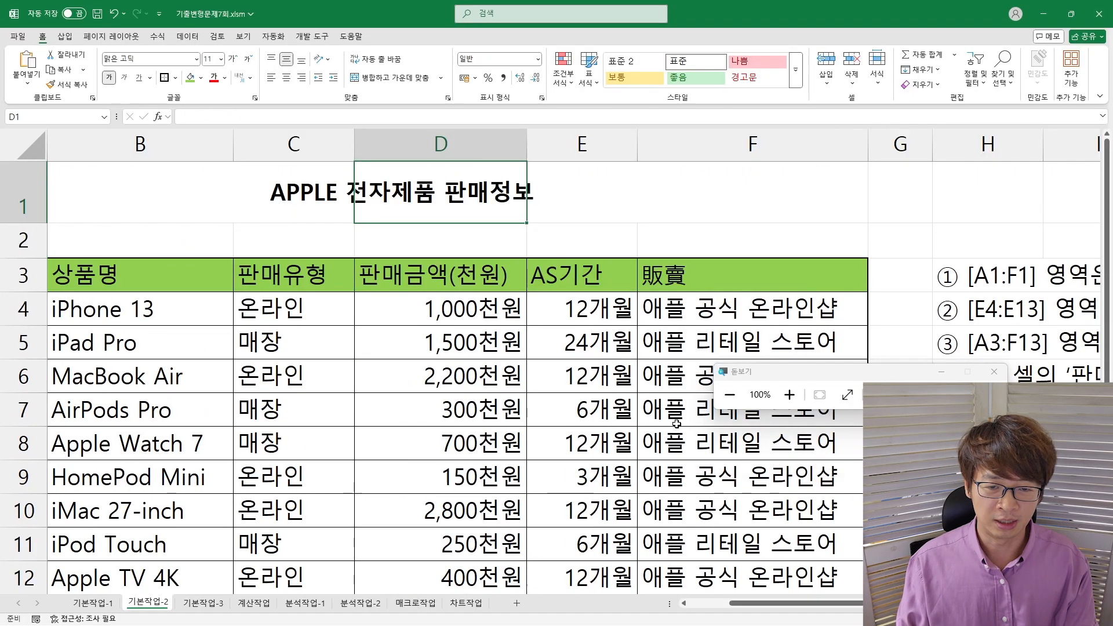
# - Switch to the 기본작업-3 sheet and remove the existing filter from the office supplies table
pyautogui.hotkey('alt', 'a')
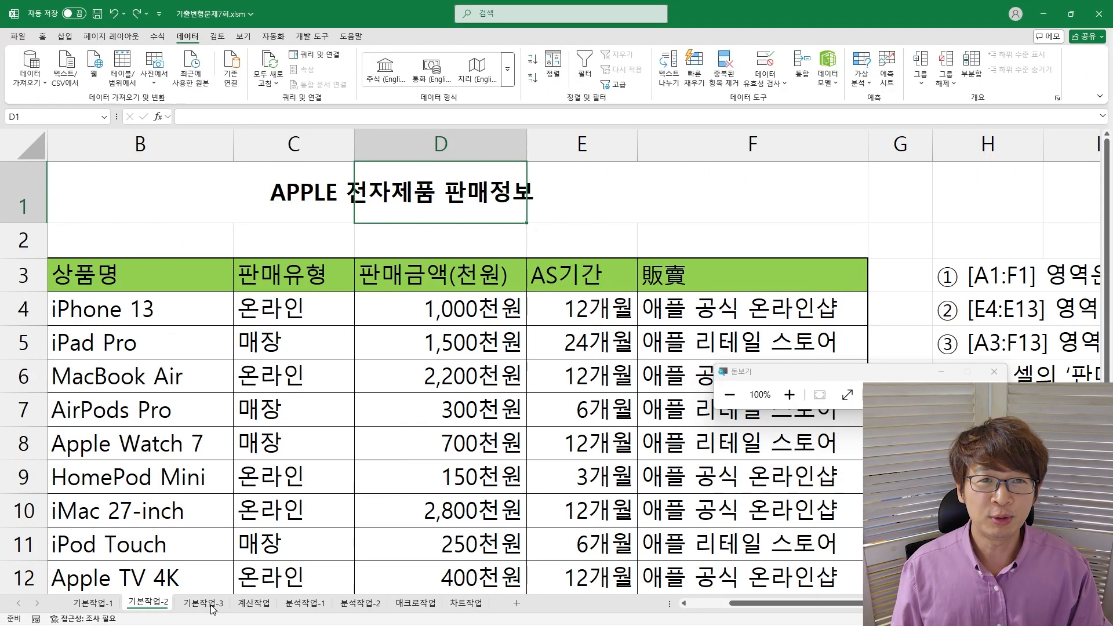
pyautogui.click(212, 607)
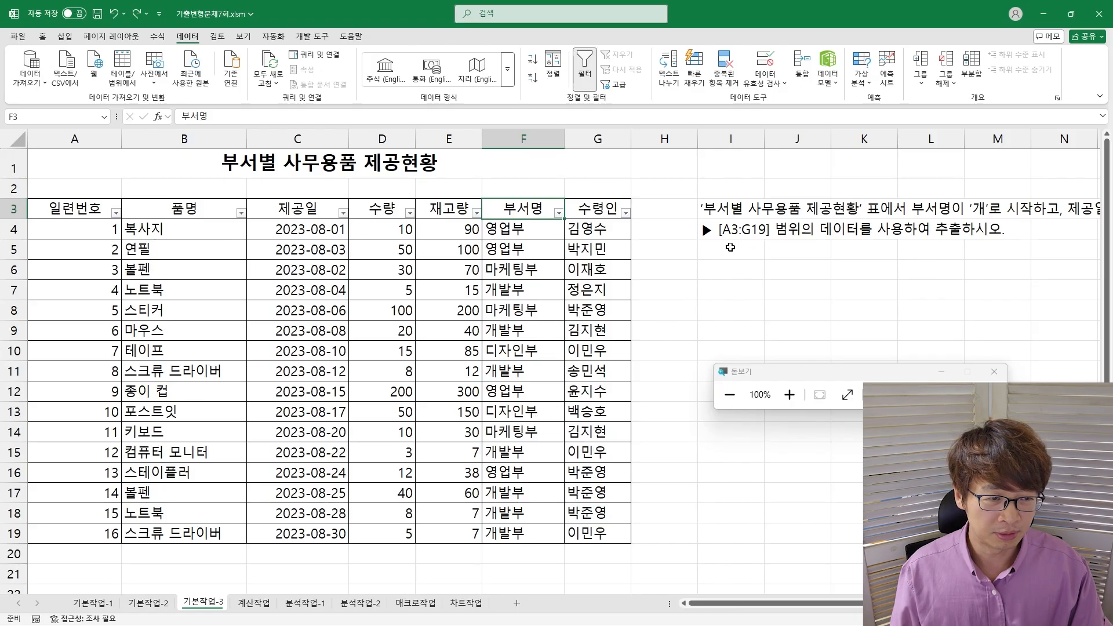
pyautogui.click(471, 252)
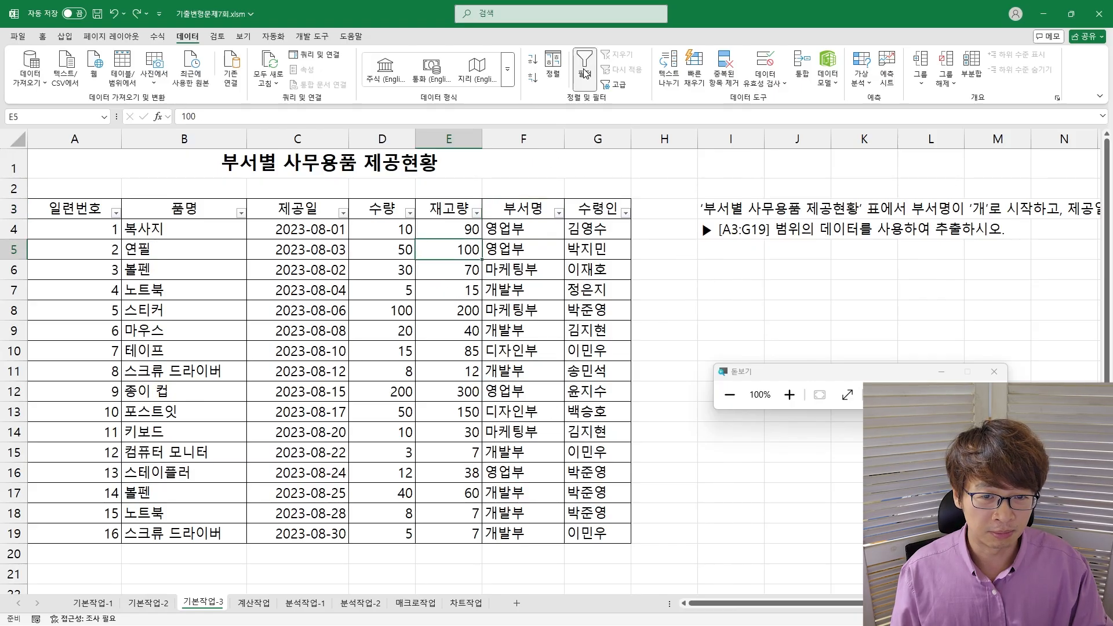
pyautogui.click(575, 87)
pyautogui.click(377, 348)
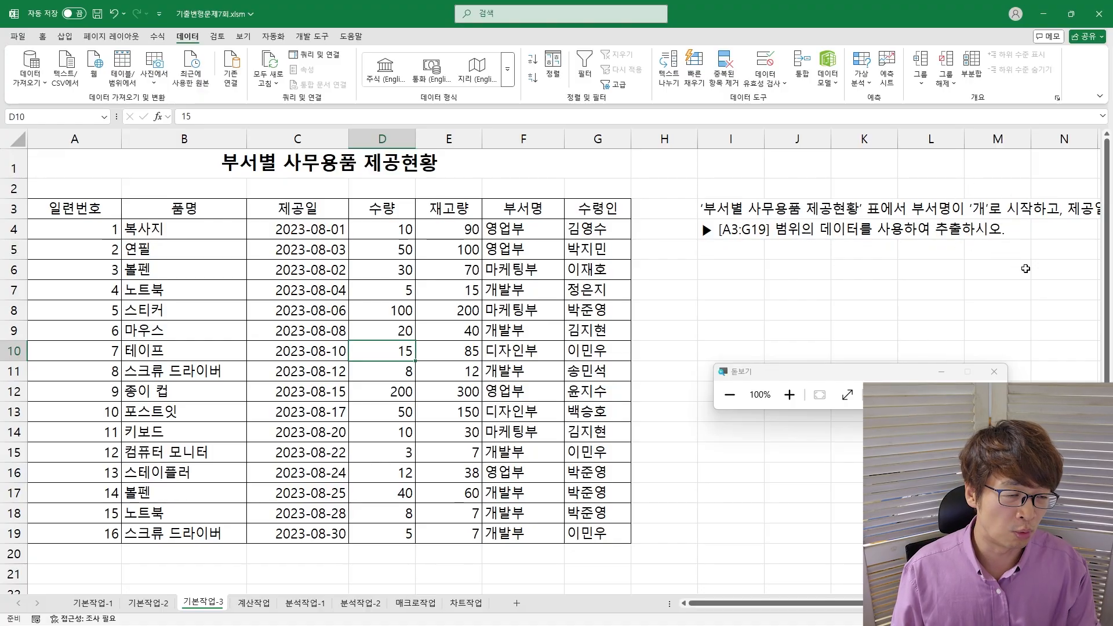
# - Read the full filter task beside the table, including its department name and supply date conditions
pyautogui.press('Right')
pyautogui.press('Right')
pyautogui.press('Right')
pyautogui.press('Right')
pyautogui.press('Right')
pyautogui.press('Right')
pyautogui.press('Right')
pyautogui.press('Right')
pyautogui.press('Right')
pyautogui.press('Right')
pyautogui.press('Right')
pyautogui.press('Right')
pyautogui.press('Right')
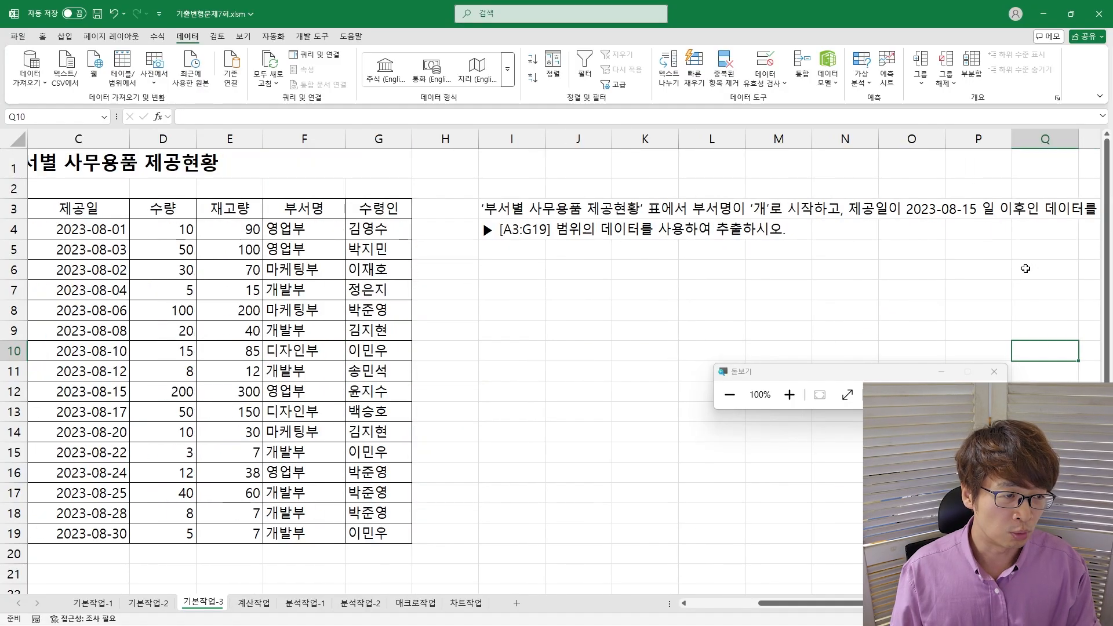
pyautogui.moveTo(473, 333)
pyautogui.mouseDown()
pyautogui.moveTo(87, 310)
pyautogui.moveTo(49, 290)
pyautogui.mouseUp()
pyautogui.click(362, 265)
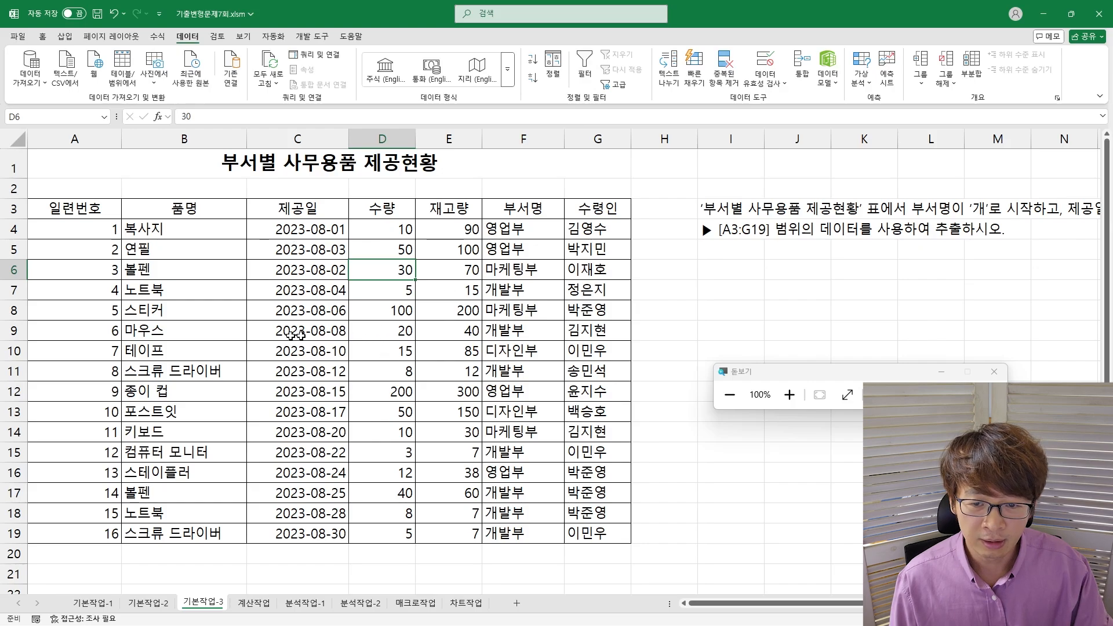
# - Turn on filtering for the office supplies table and filter 부서명 to entries that begin with 개
pyautogui.click(276, 283)
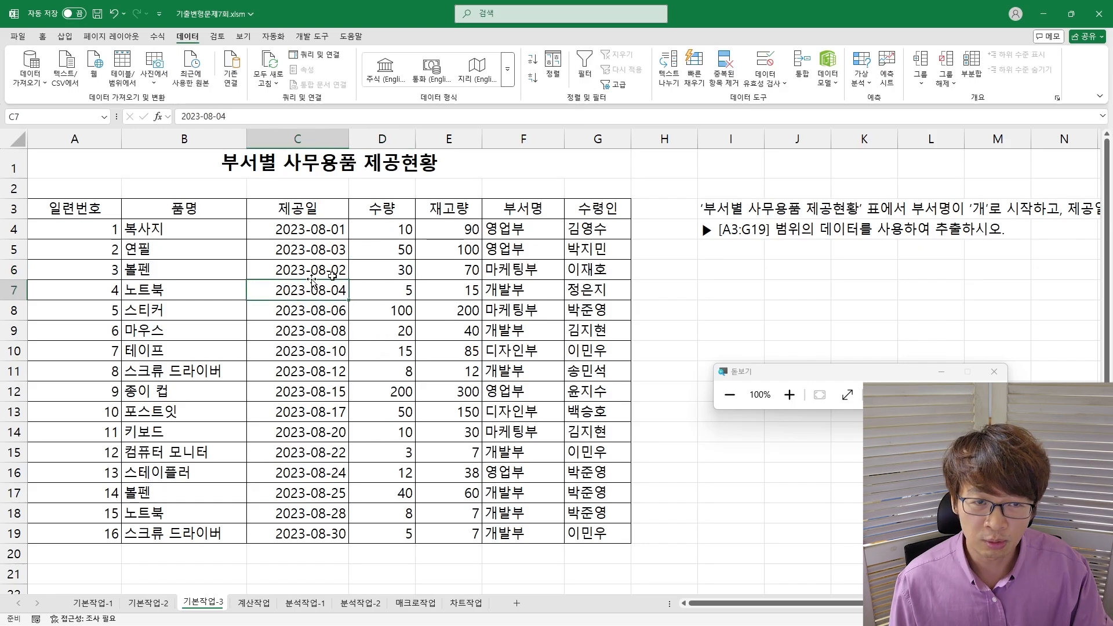
pyautogui.click(584, 65)
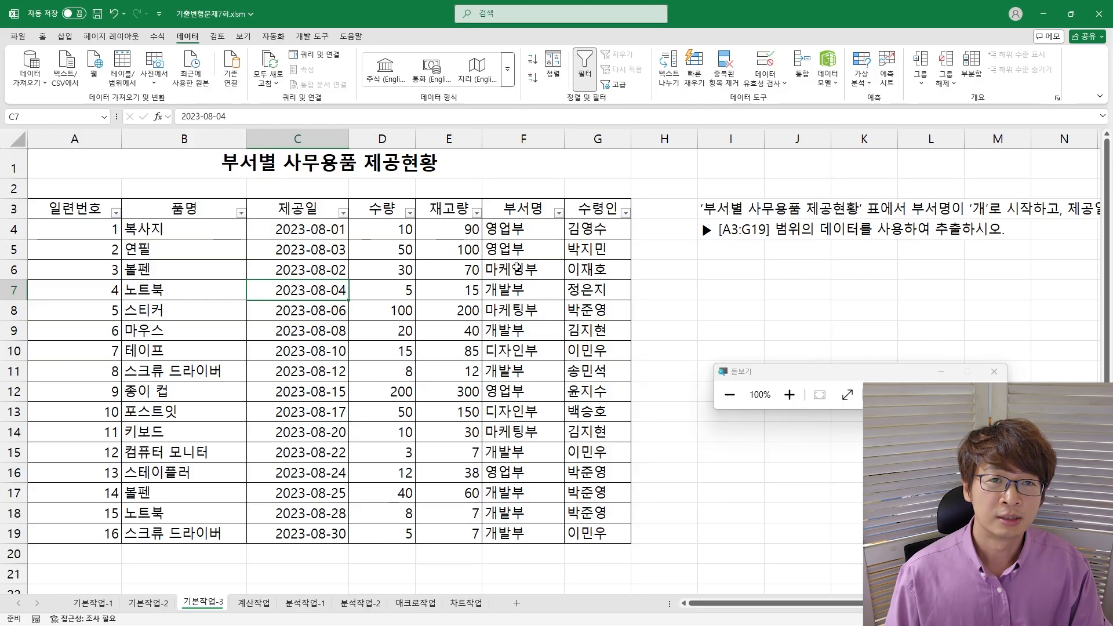
pyautogui.click(559, 213)
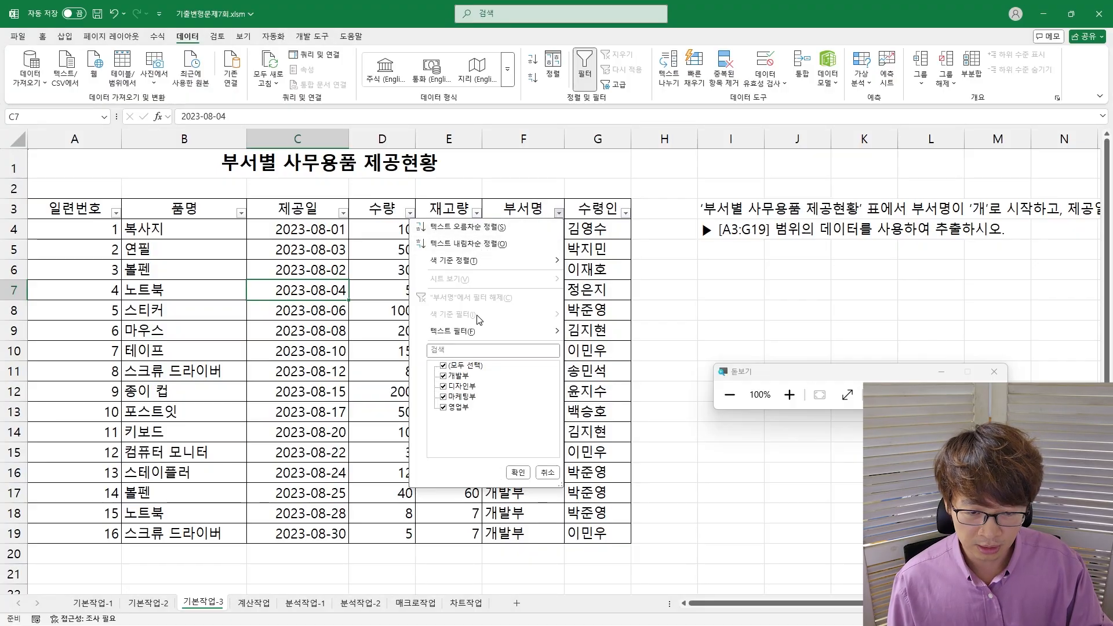
pyautogui.moveTo(521, 332)
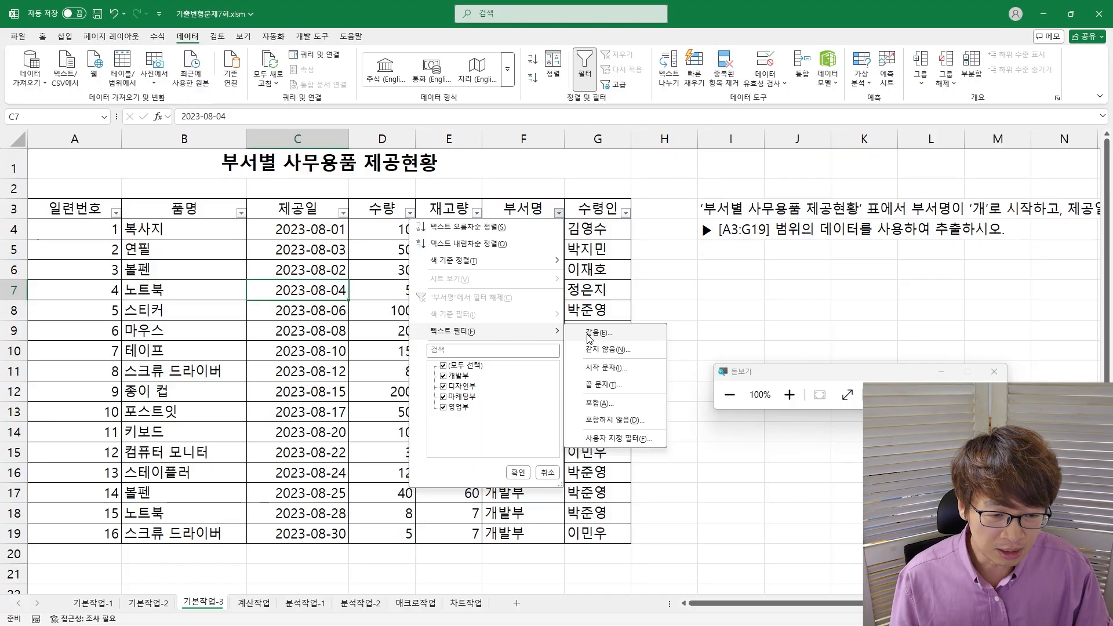
pyautogui.click(597, 367)
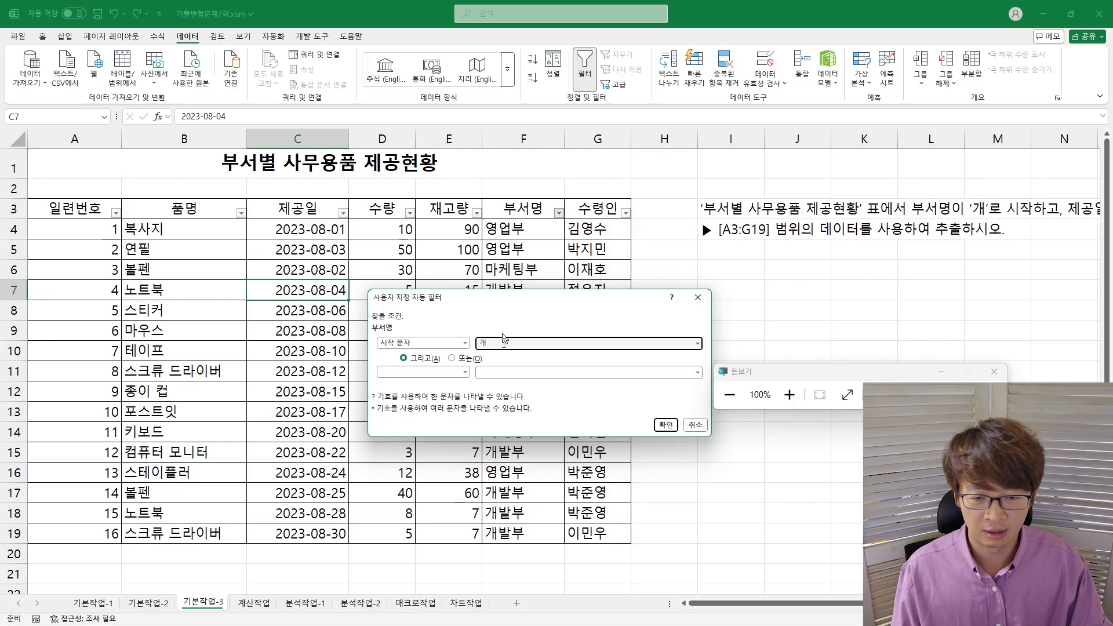
pyautogui.write('개')
pyautogui.click(666, 425)
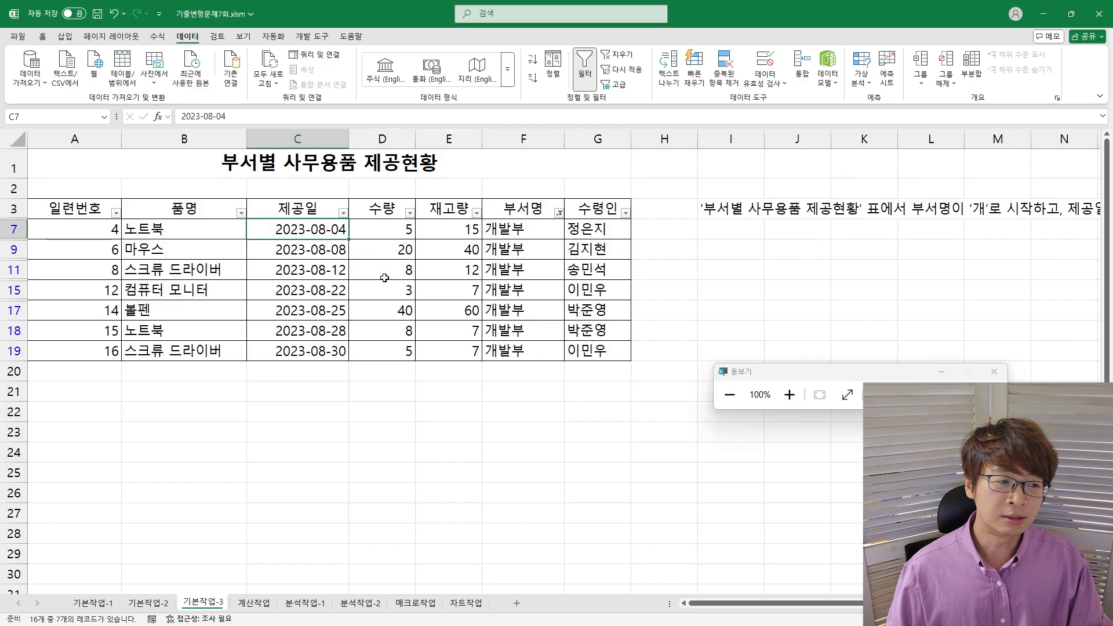
# - Filter the 제공일 column with the 이후 condition set to 2023-08-15, checking the task text and the listed dates first
pyautogui.moveTo(976, 207); pyautogui.dragTo(945, 210)
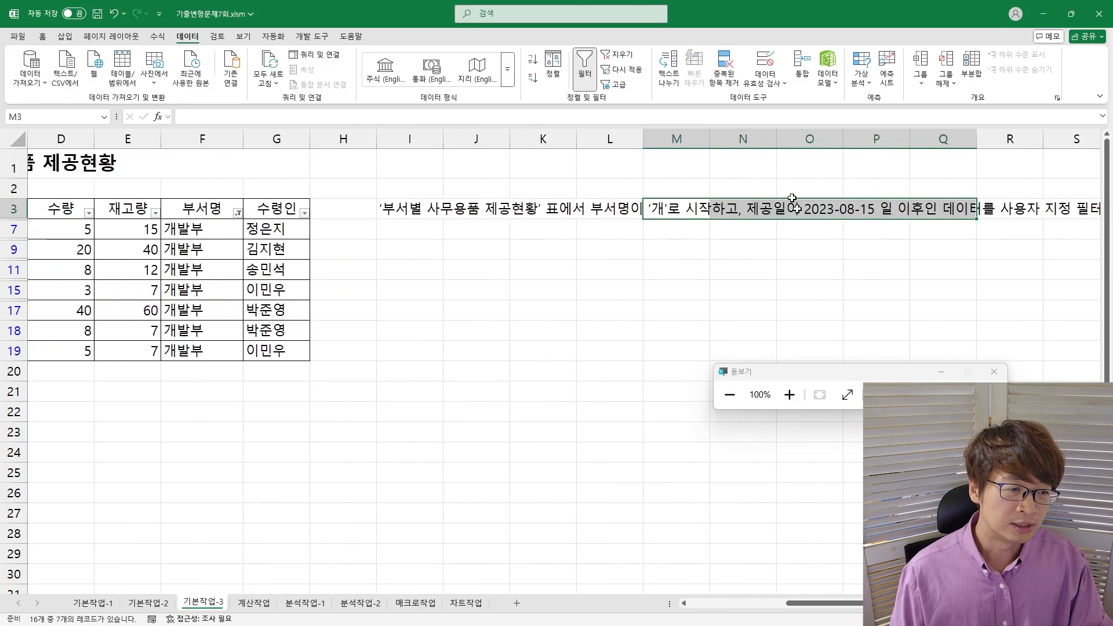
pyautogui.moveTo(437, 249); pyautogui.dragTo(17, 147)
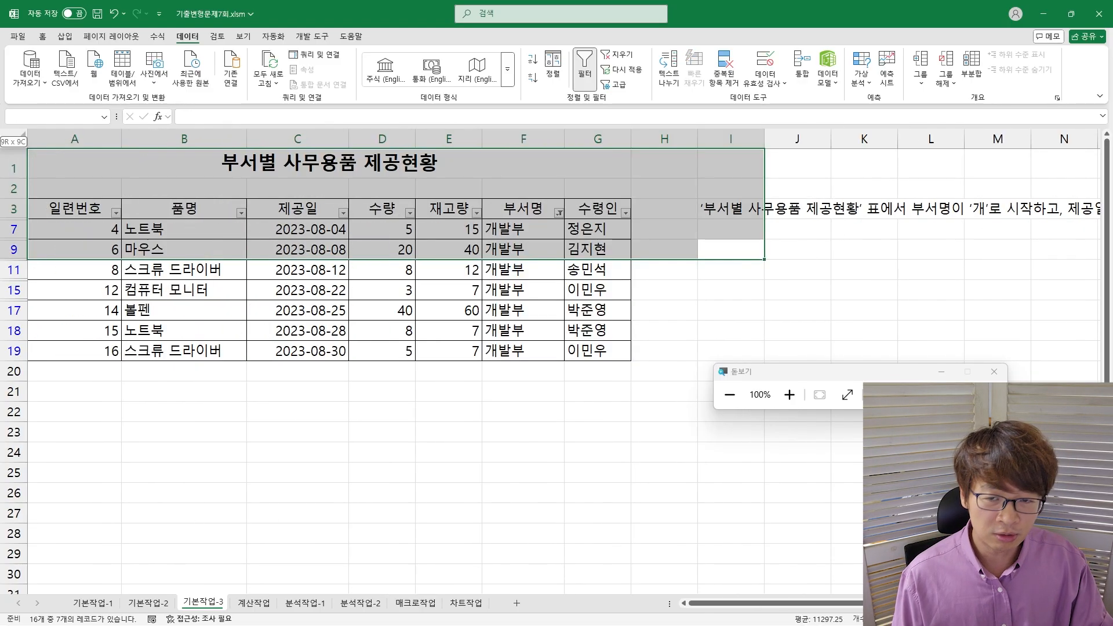
pyautogui.click(234, 293)
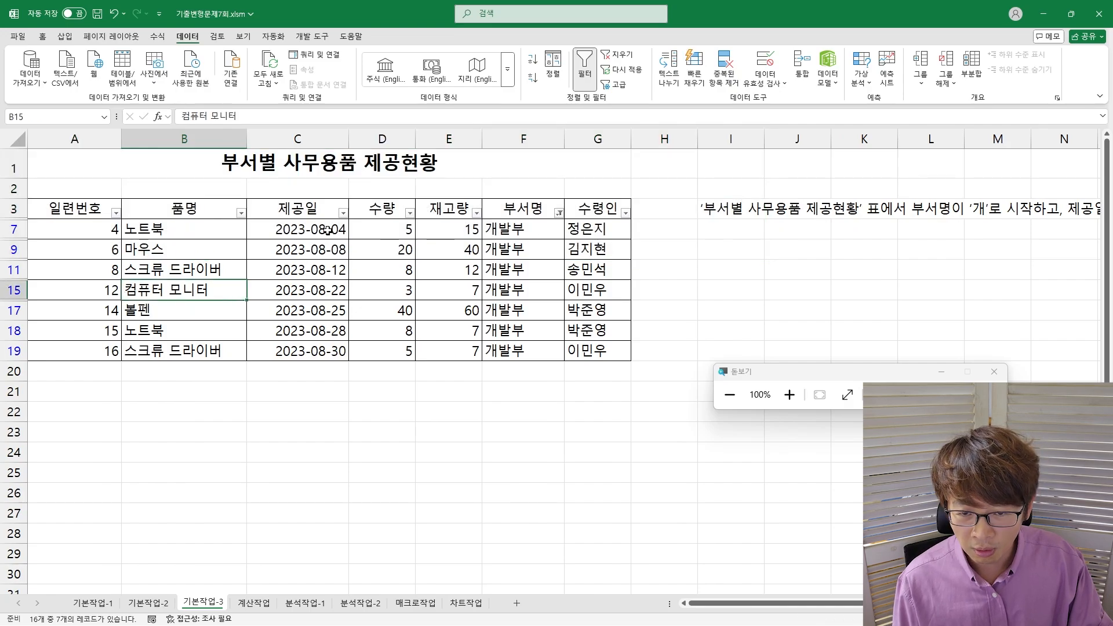
pyautogui.moveTo(328, 231); pyautogui.dragTo(319, 276)
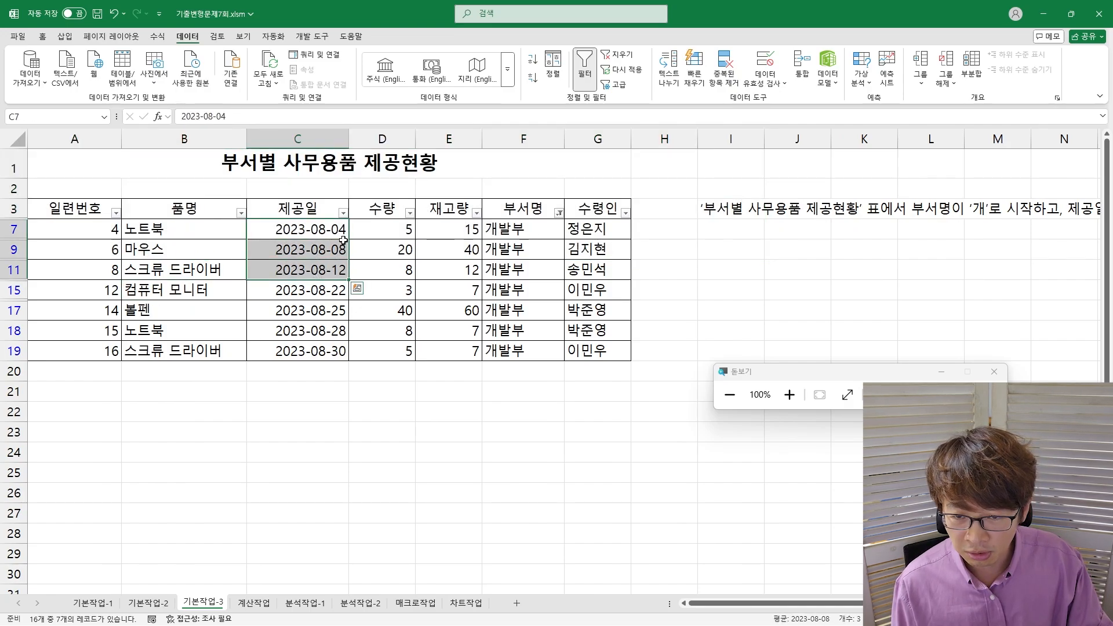
pyautogui.click(322, 231)
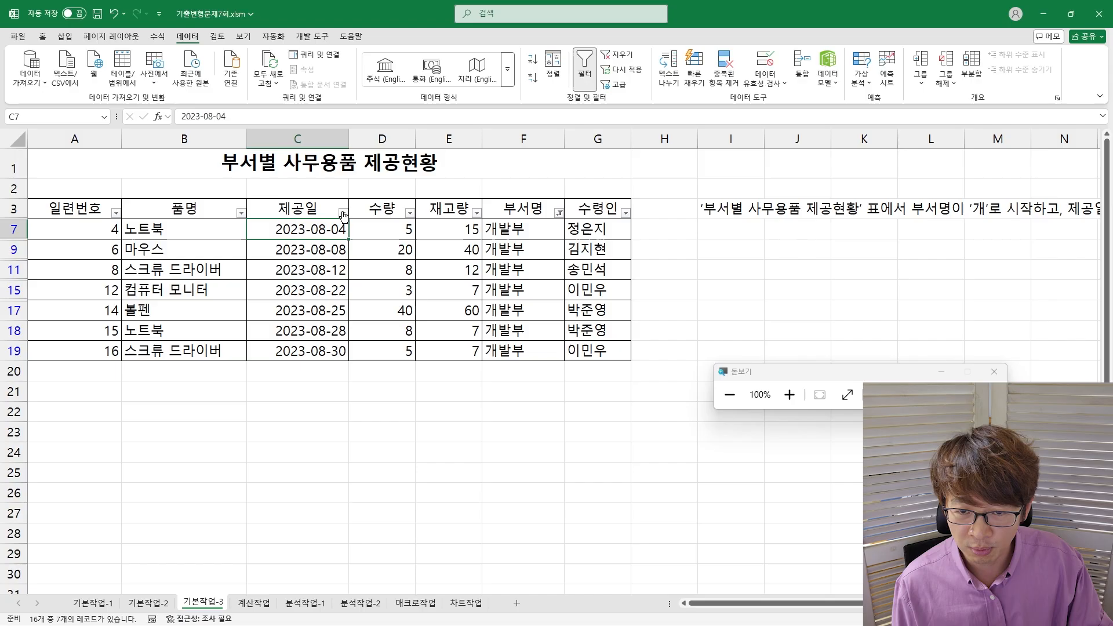
pyautogui.click(343, 213)
pyautogui.moveTo(304, 334)
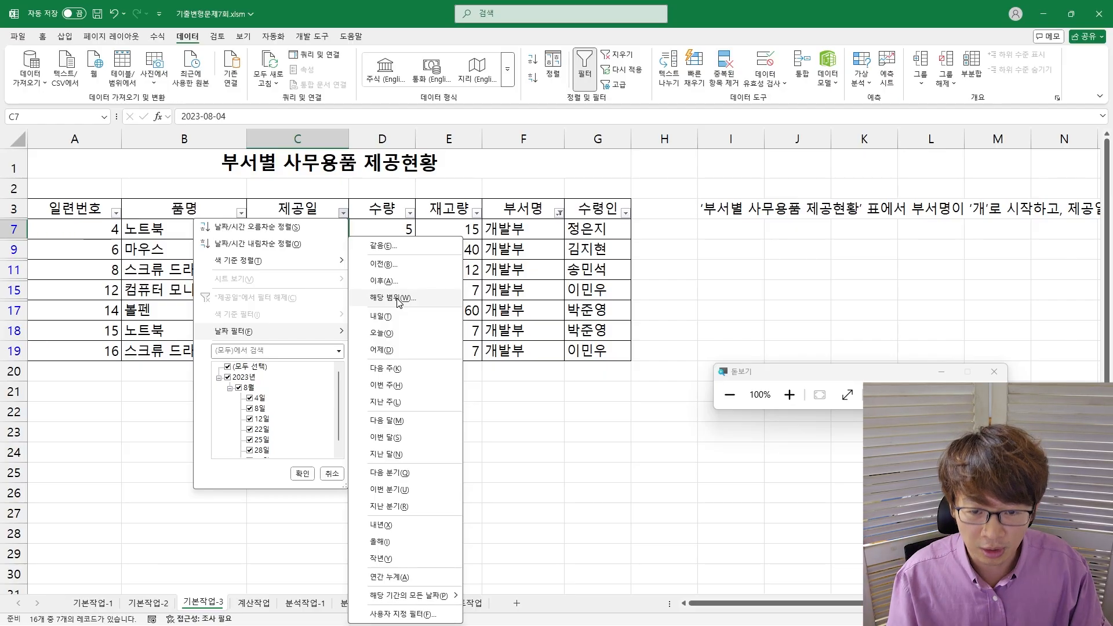
pyautogui.click(383, 282)
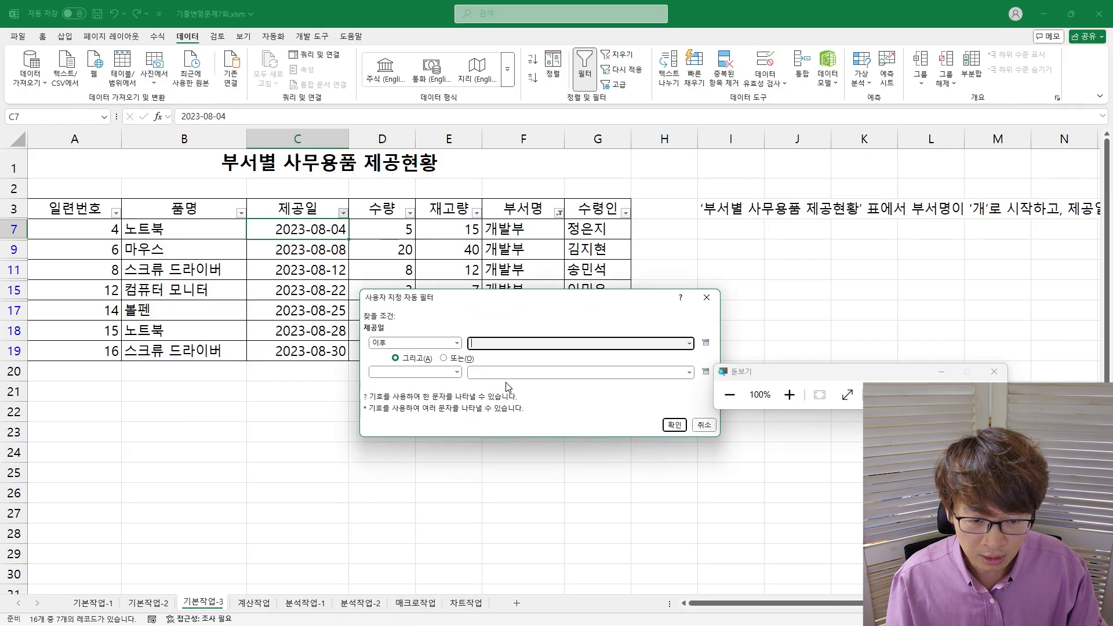
pyautogui.write('2023-08-15')
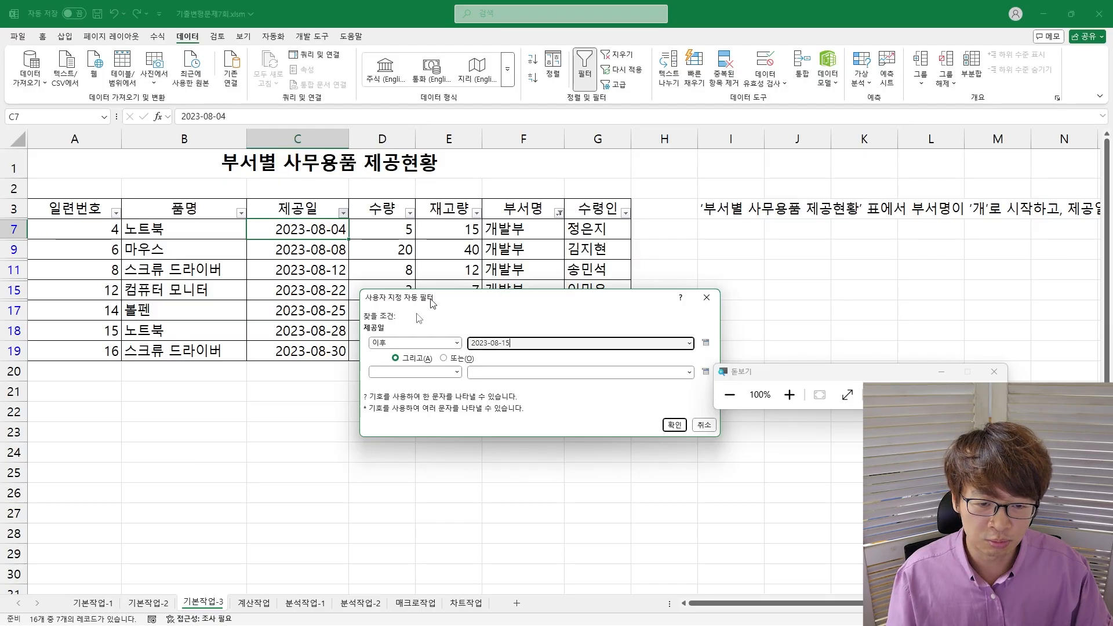
pyautogui.click(675, 425)
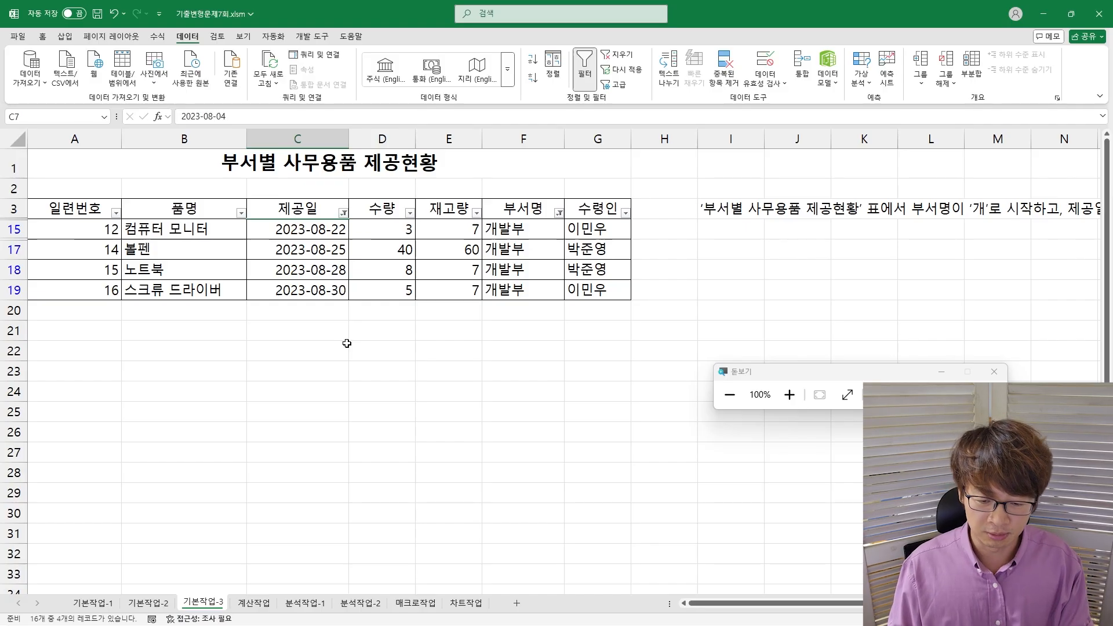
# - Switch to the 계산작업 sheet and hide columns H:J so the task text sits closer to 표1
pyautogui.hotkey('ctrl', 'pagedown')
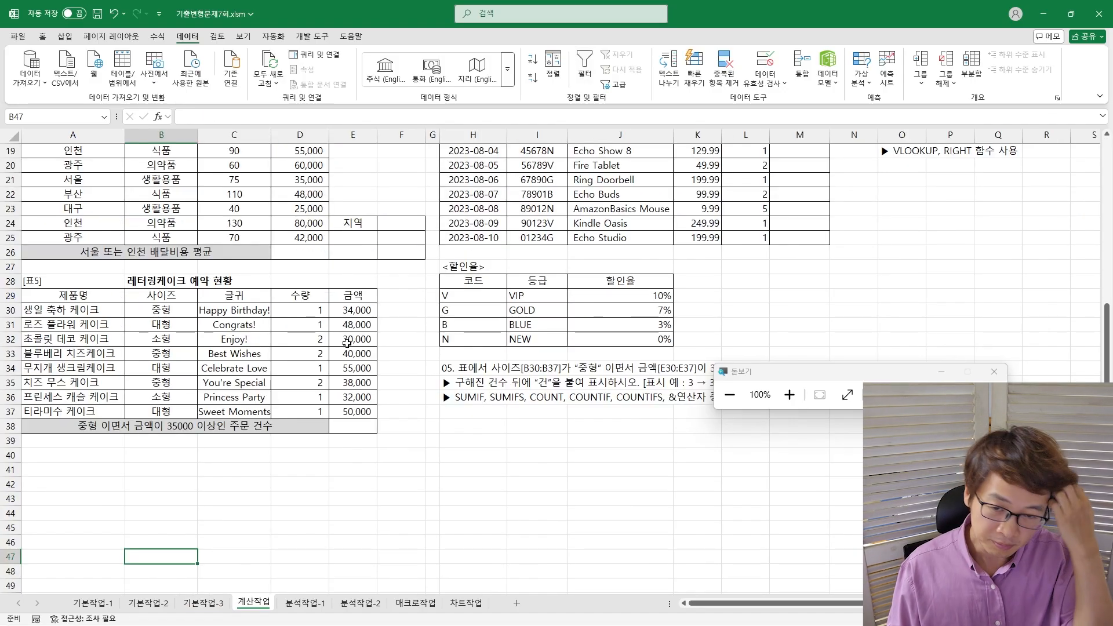
pyautogui.scroll(6, 347, 343)
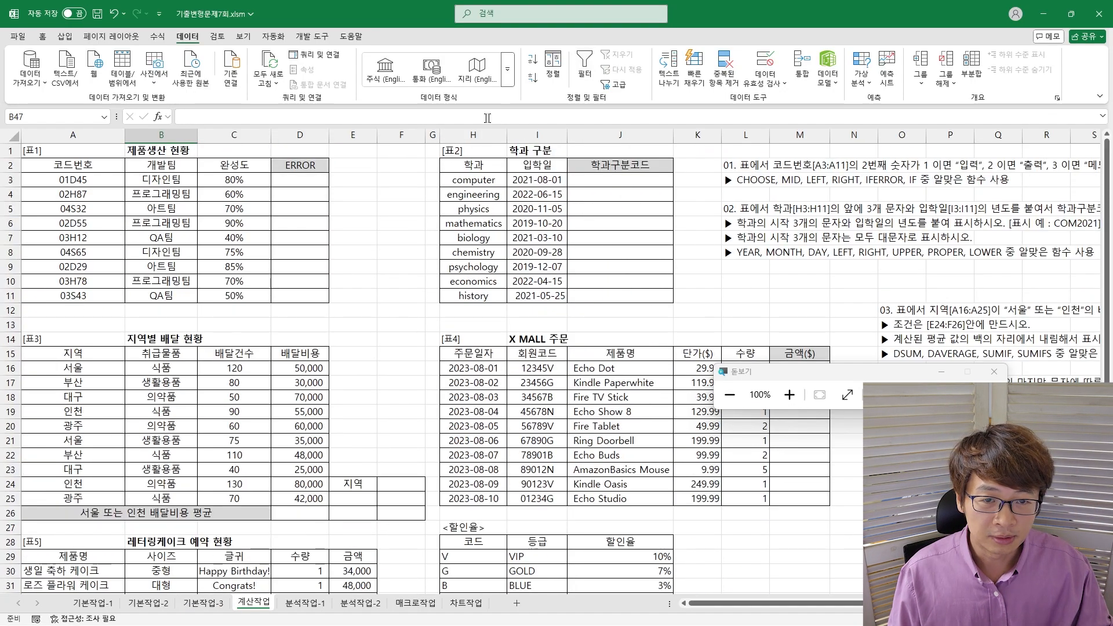
pyautogui.moveTo(473, 134); pyautogui.dragTo(597, 134)
pyautogui.rightClick(597, 135)
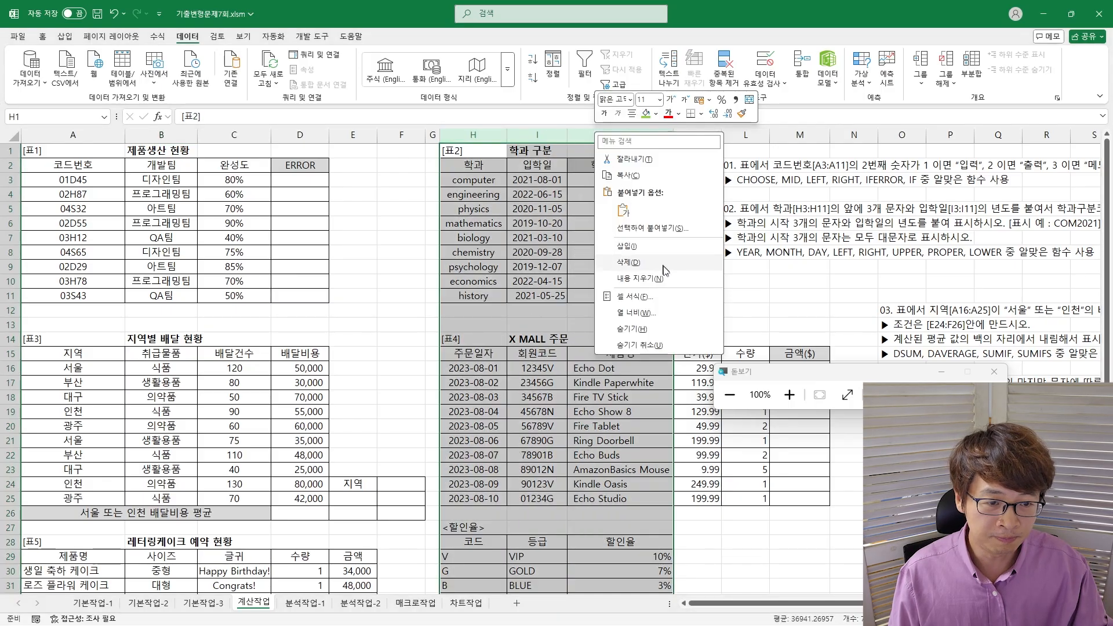
pyautogui.click(634, 330)
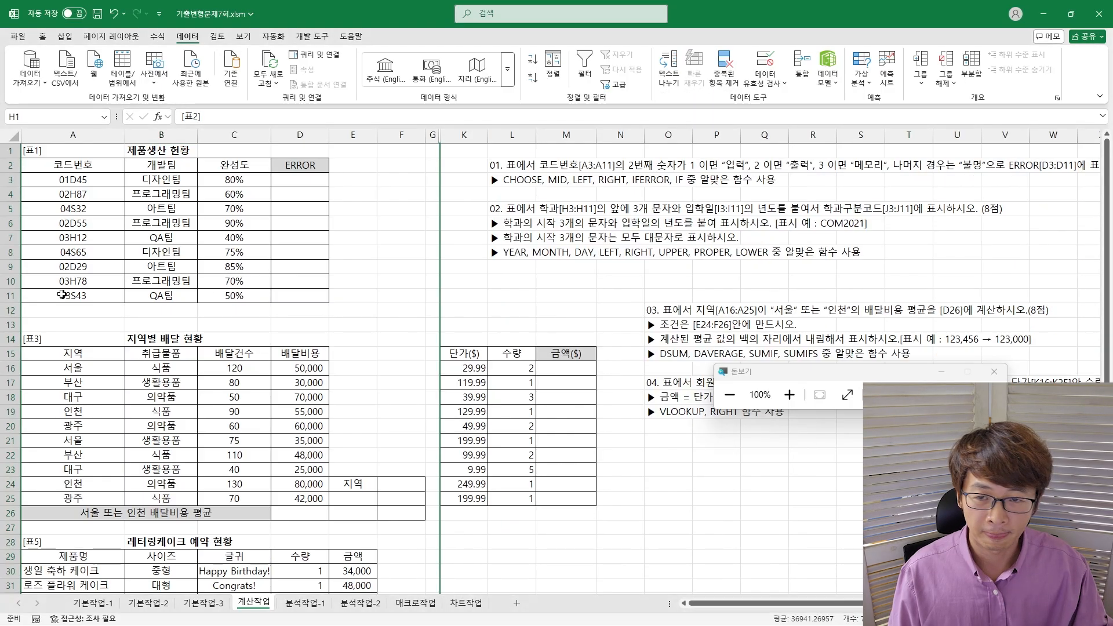
pyautogui.click(359, 310)
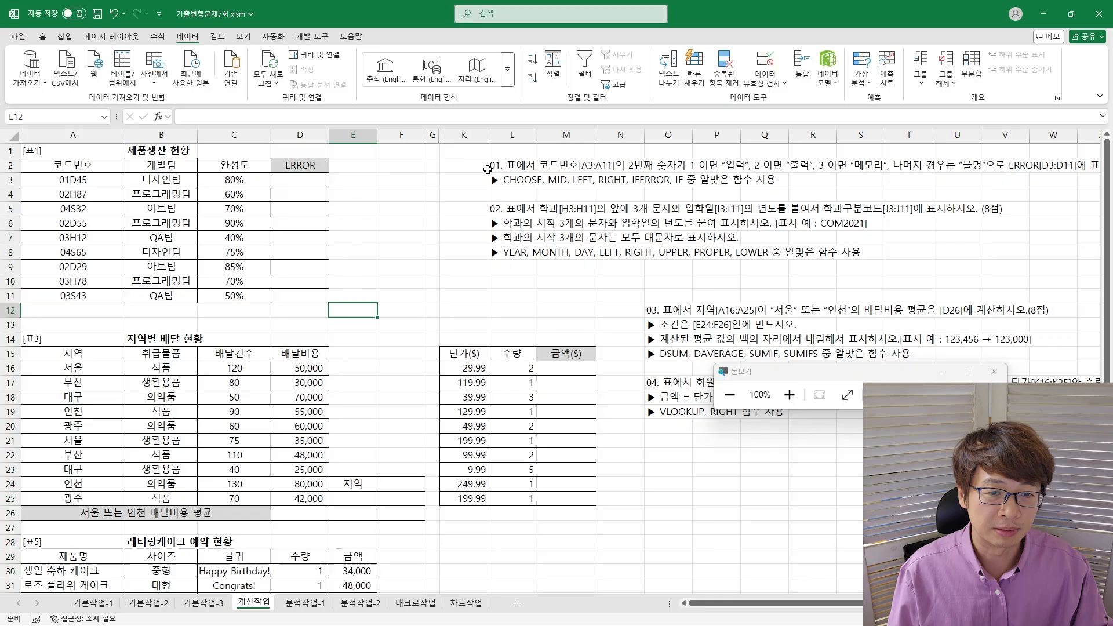
# - Examine the second character of the 코드번호 values in 표1, starting with A3
pyautogui.click(67, 179)
pyautogui.doubleClick(66, 179)
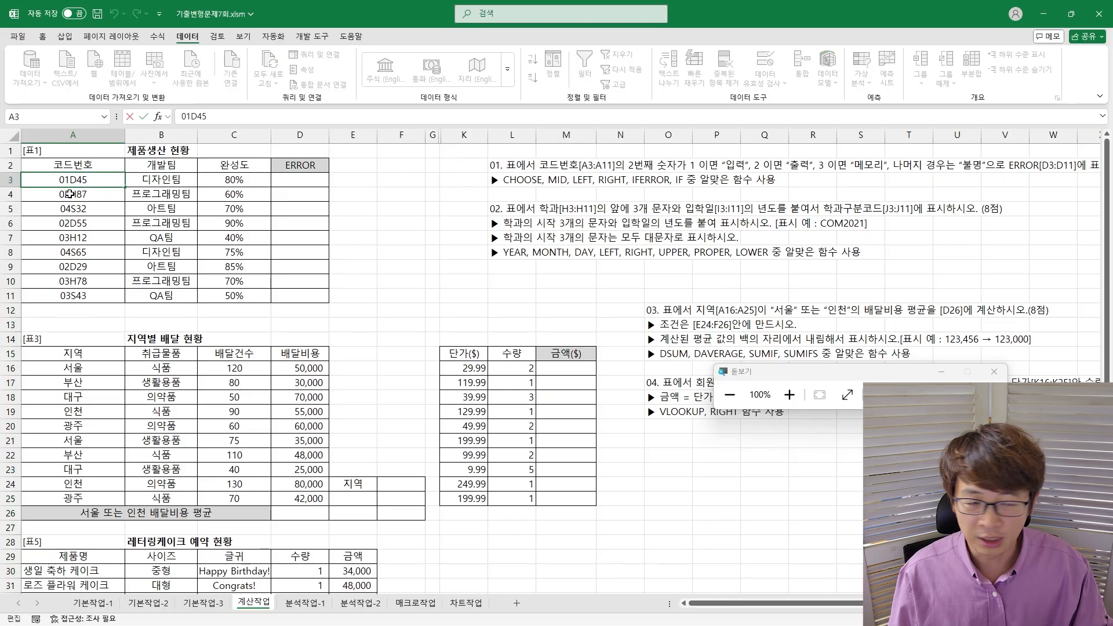
pyautogui.press('Escape')
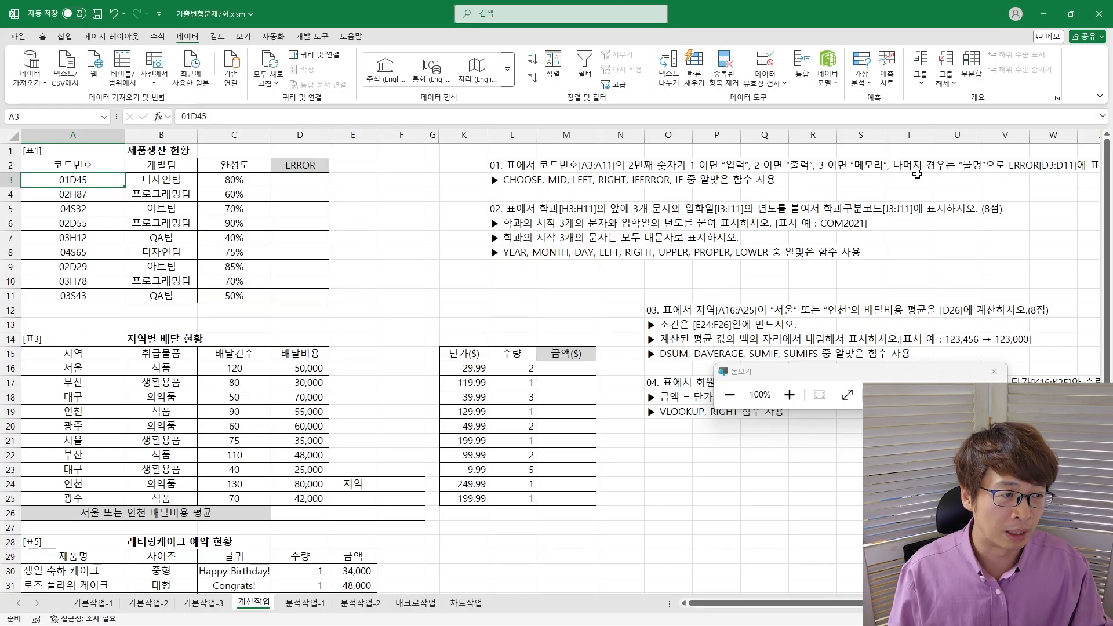
pyautogui.scroll(5, 110, 187)
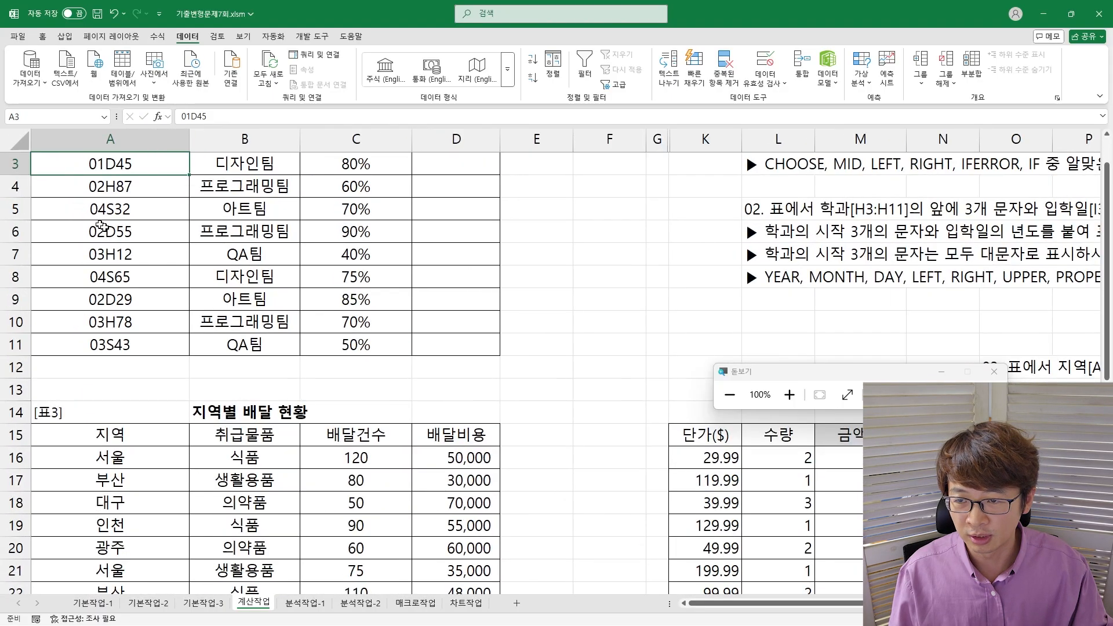
pyautogui.doubleClick(109, 209)
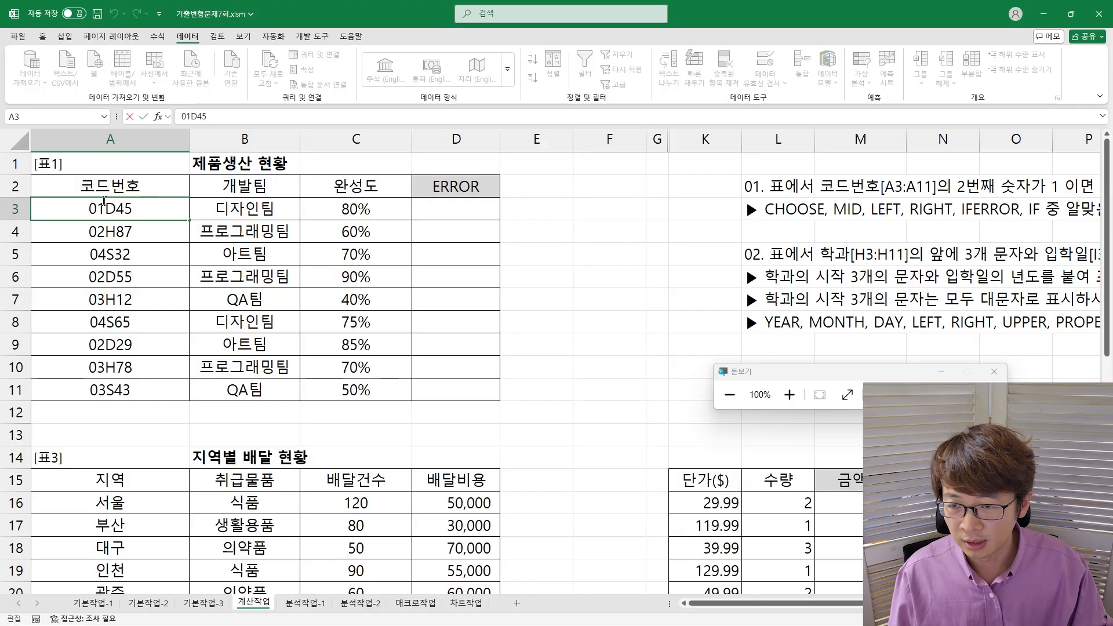
pyautogui.hotkey('shift', 'Left')
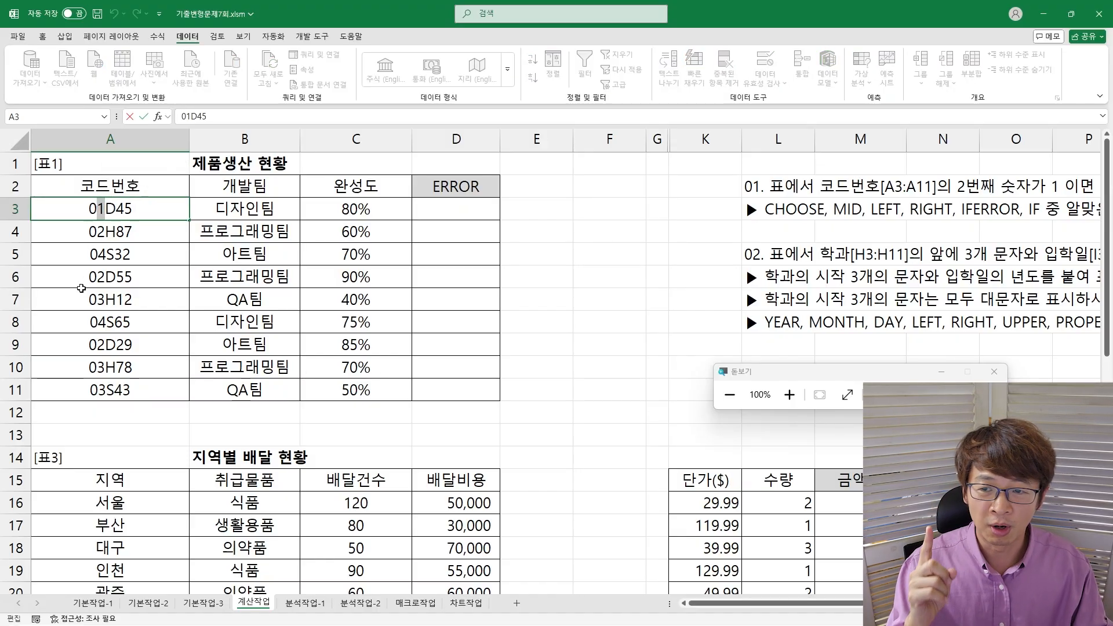
pyautogui.press('Escape')
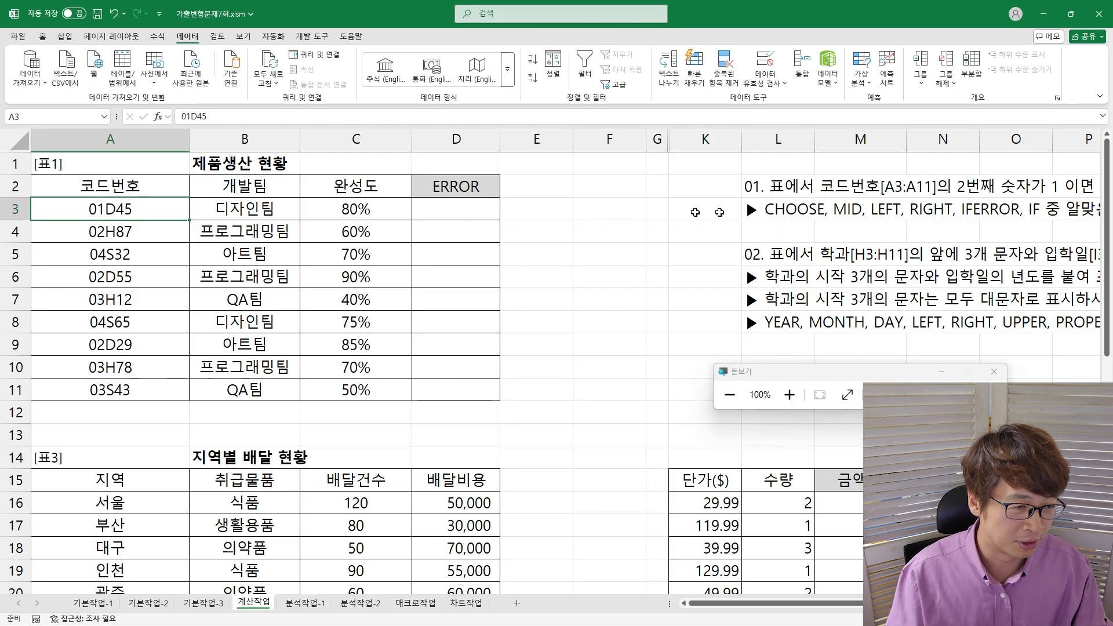
# - Read task 01 beside 표1, including the digit conditions and the list of permitted functions
pyautogui.click(782, 200)
pyautogui.press('Right')
pyautogui.press('Right')
pyautogui.press('Right')
pyautogui.press('Right')
pyautogui.press('Right')
pyautogui.hscroll(1, 783, 200)
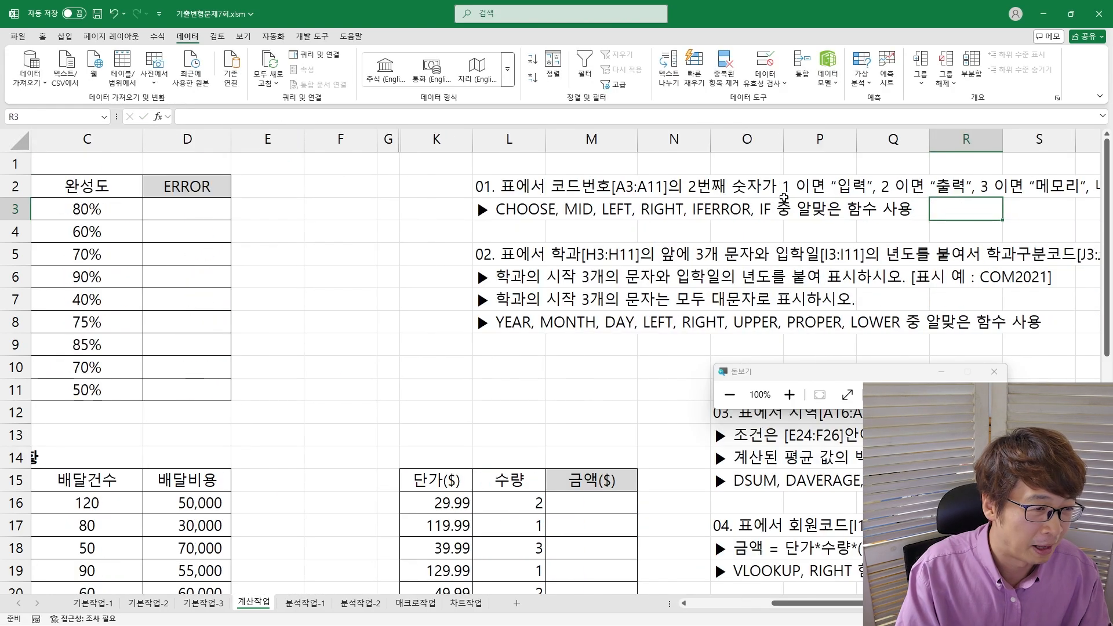
pyautogui.press('Left')
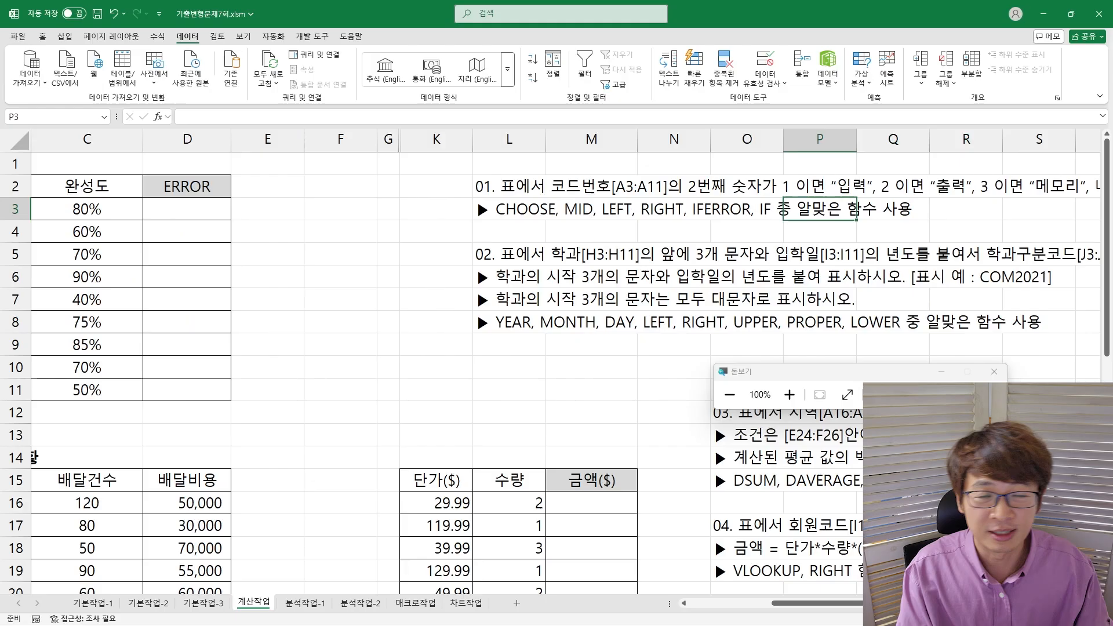
pyautogui.press('Home')
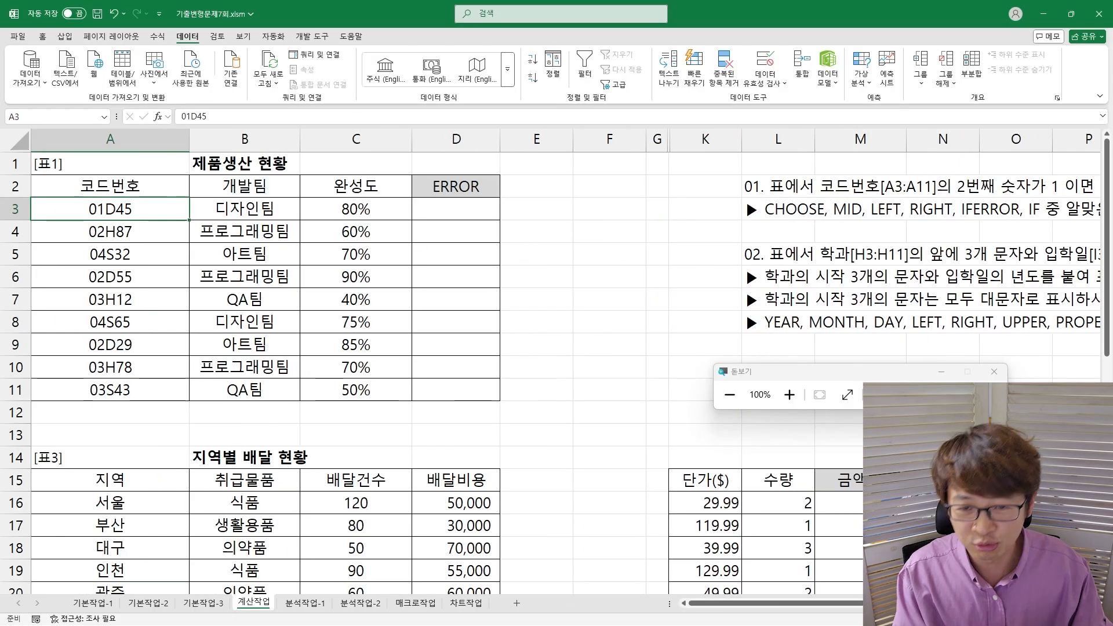
# - Enter =MID(A3,2,1) in D3 to extract the second character of the 코드번호
pyautogui.click(435, 214)
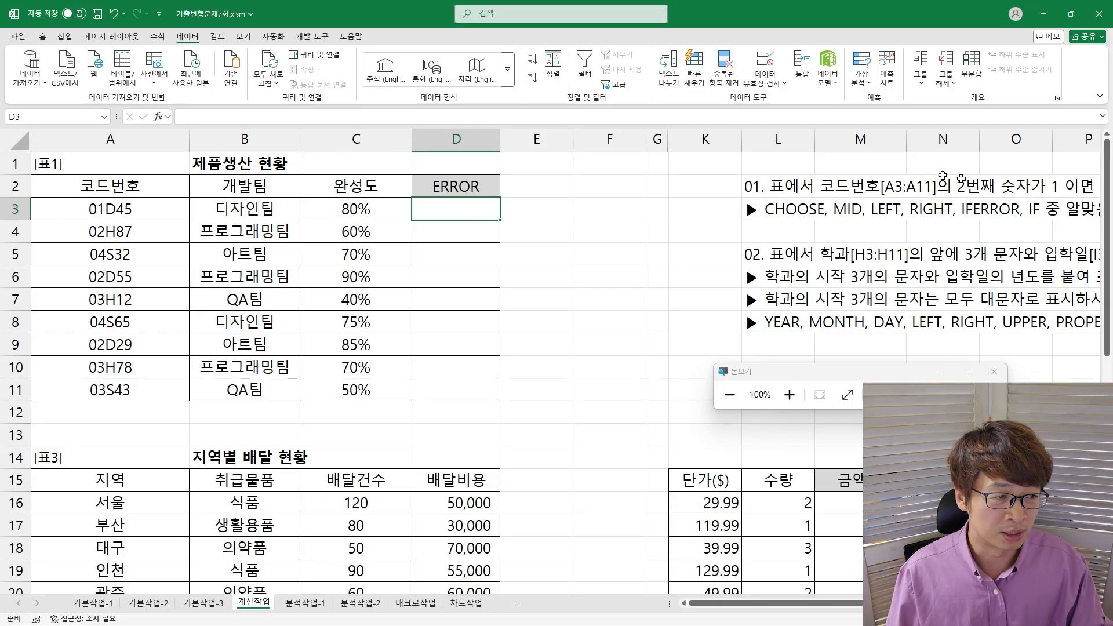
pyautogui.doubleClick(461, 214)
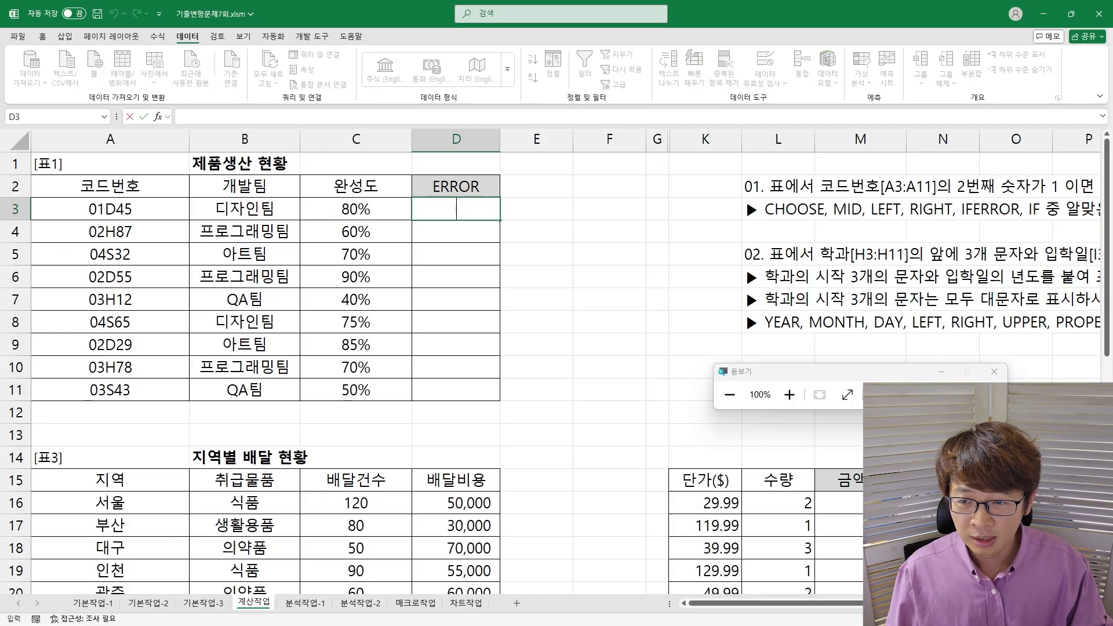
pyautogui.doubleClick(96, 212)
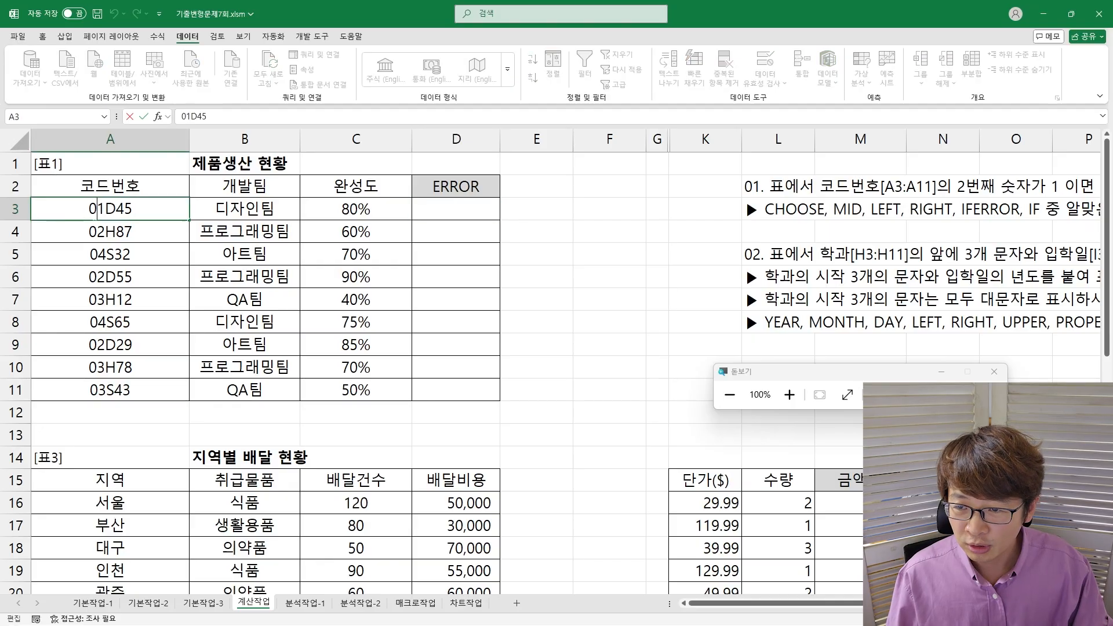
pyautogui.moveTo(98, 212); pyautogui.dragTo(105, 212)
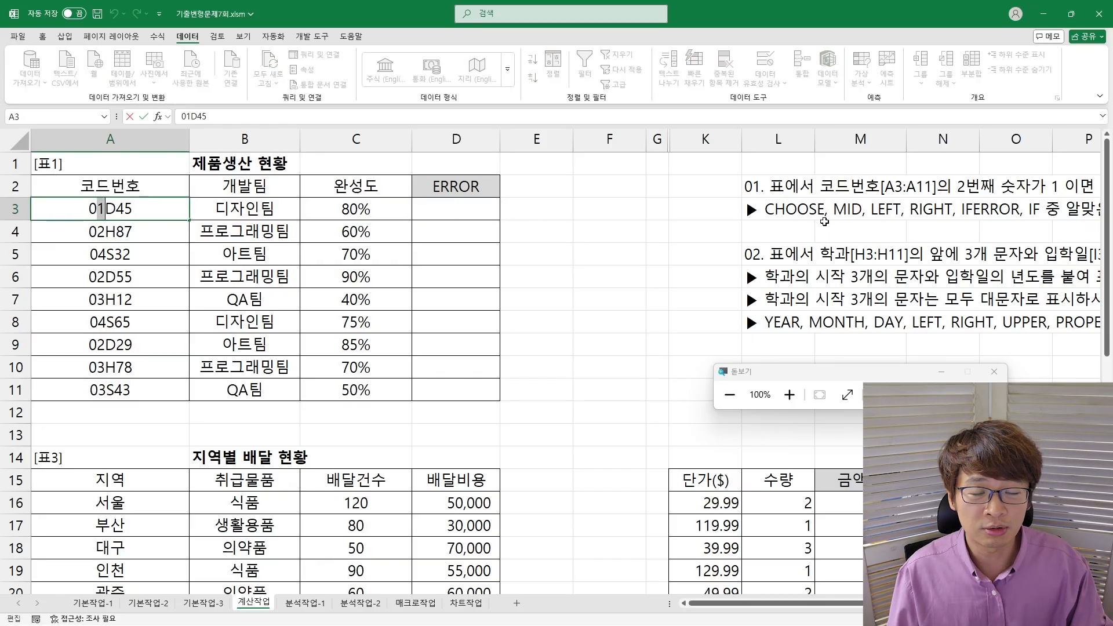
pyautogui.press('Escape')
pyautogui.click(418, 214)
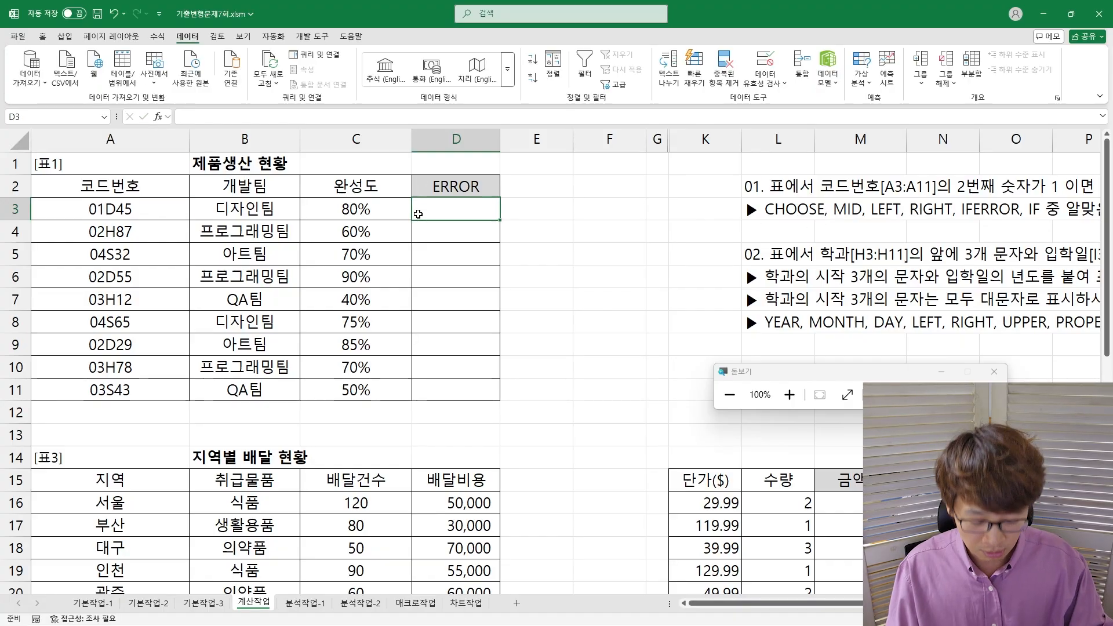
pyautogui.write('=')
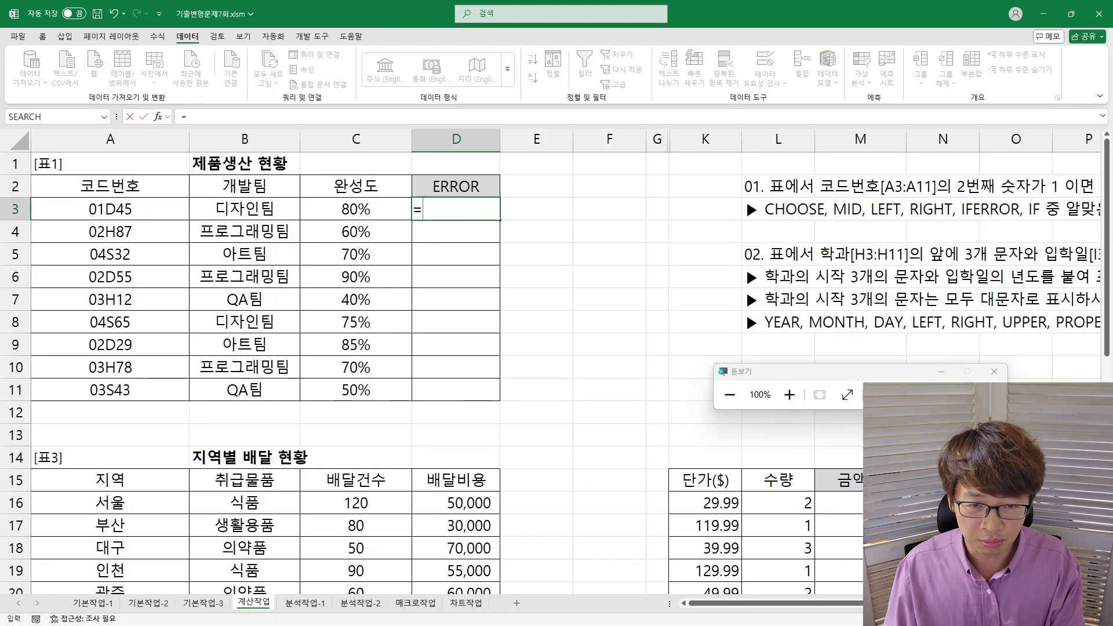
pyautogui.write('mid(')
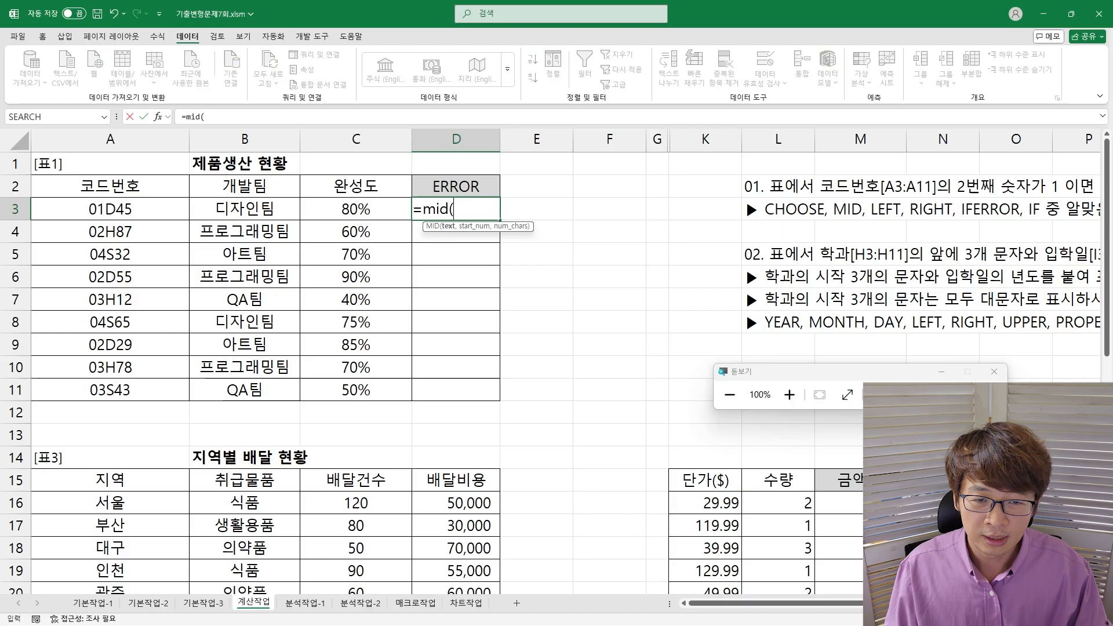
pyautogui.click(134, 217)
pyautogui.write(',')
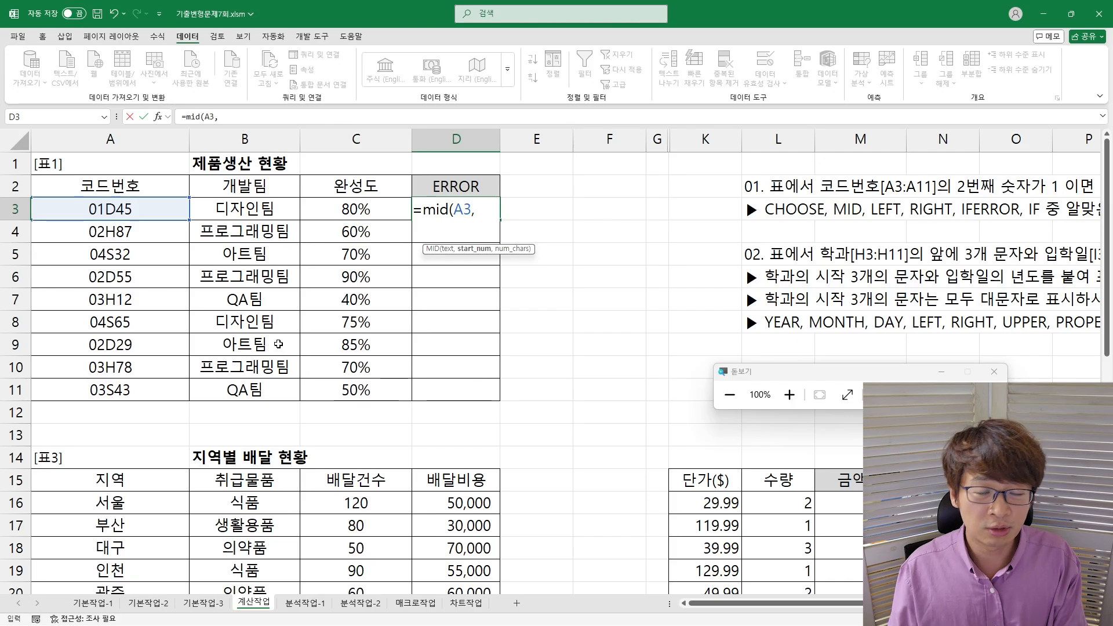
pyautogui.write('2')
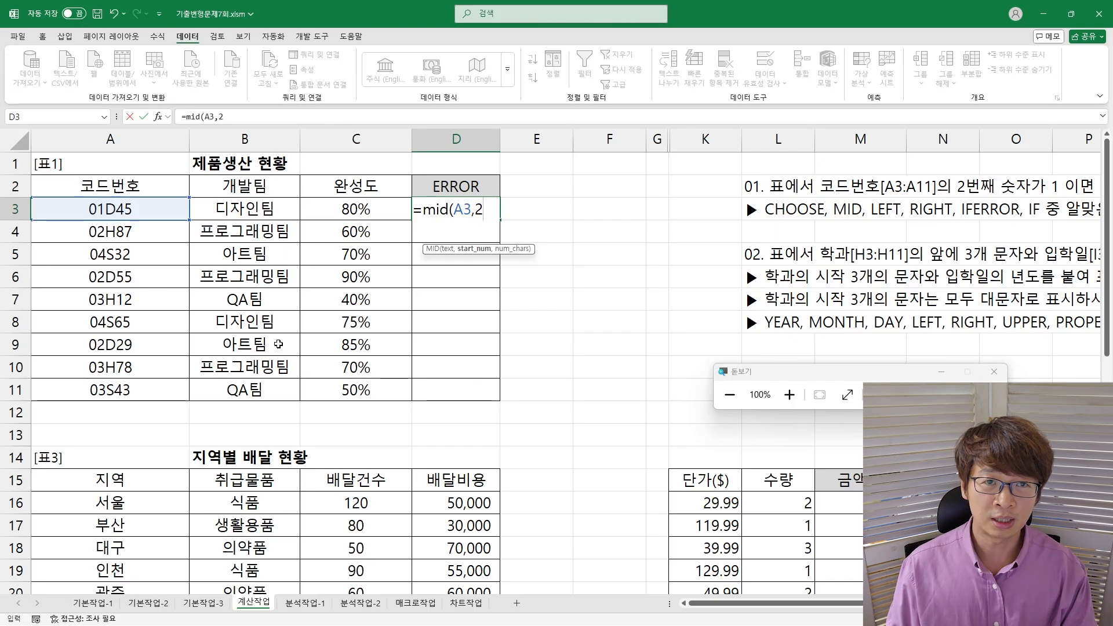
pyautogui.write(',')
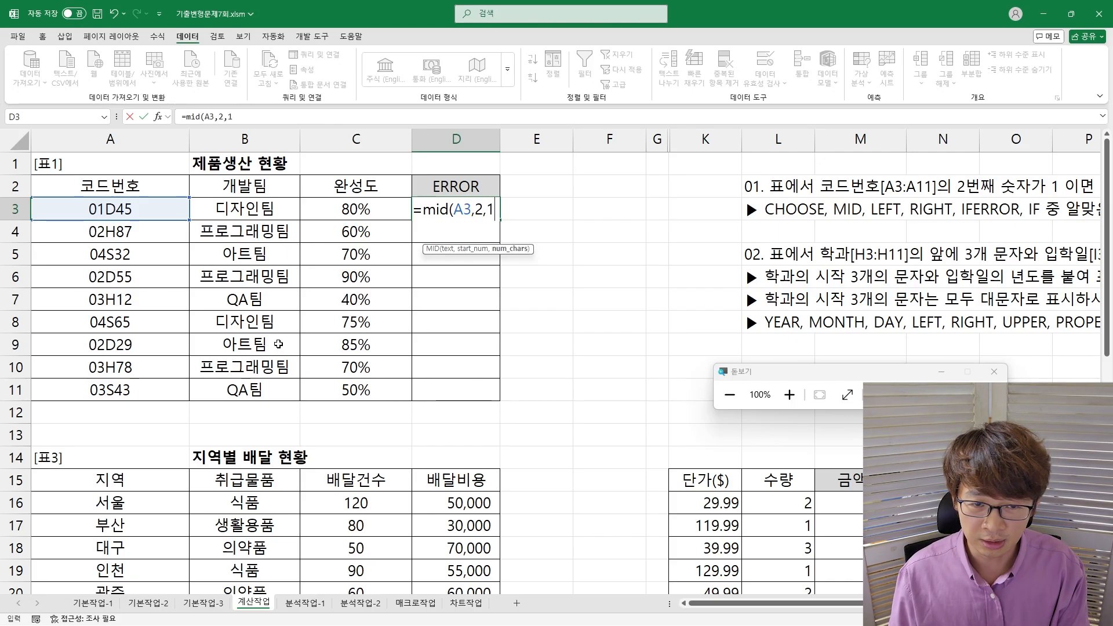
pyautogui.write('1)')
pyautogui.press('Return')
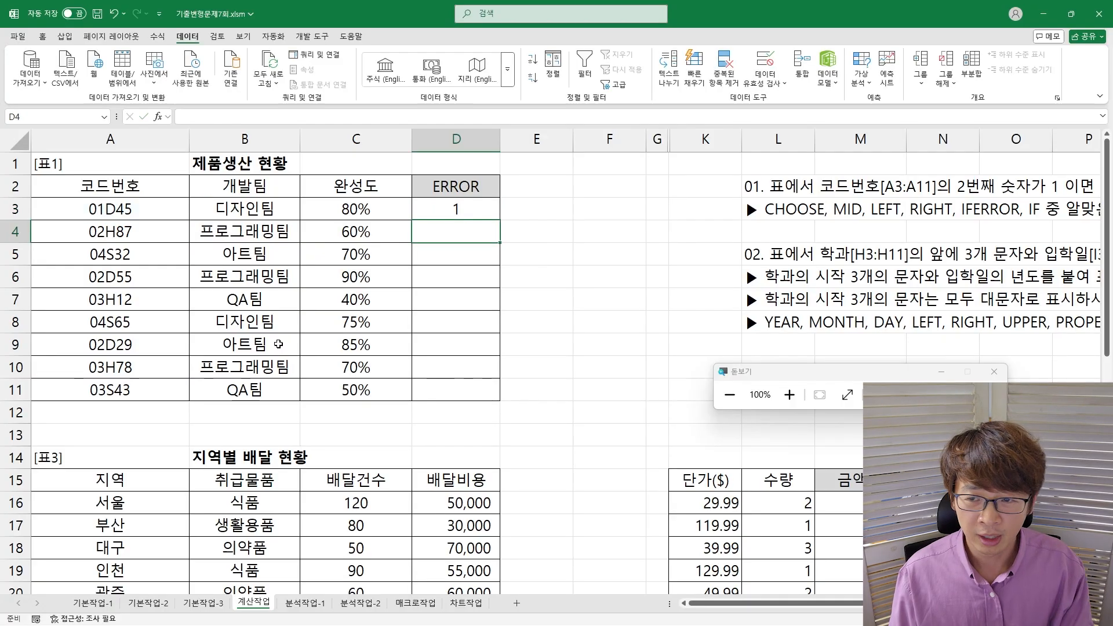
# - Fill the MID formula from D3 down through D11 of the ERROR column
pyautogui.press('Up')
pyautogui.hotkey('shift', 'Down')
pyautogui.hotkey('shift', 'Down')
pyautogui.hotkey('shift', 'Down')
pyautogui.hotkey('shift', 'Down')
pyautogui.hotkey('shift', 'Down')
pyautogui.hotkey('shift', 'Down')
pyautogui.hotkey('shift', 'Down')
pyautogui.hotkey('shift', 'Down')
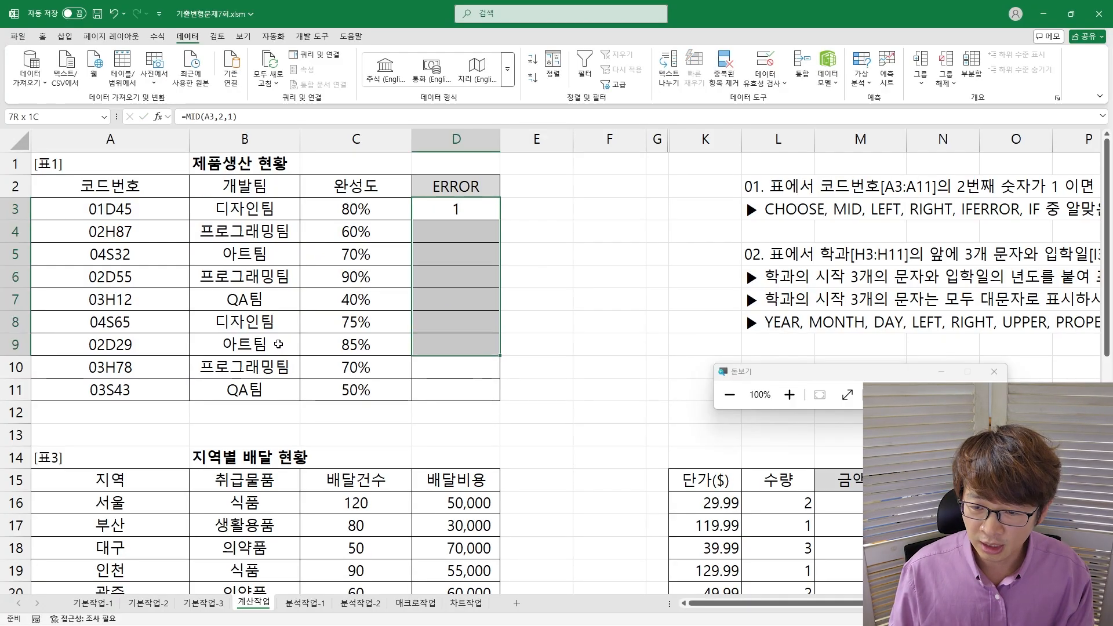
pyautogui.hotkey('ctrl', 'd')
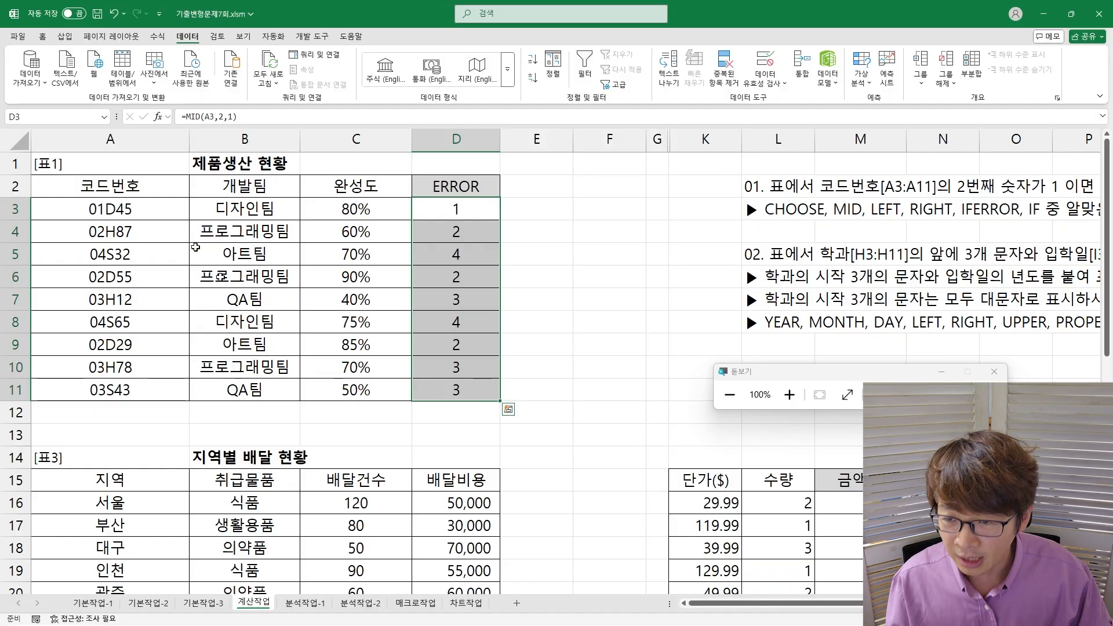
# - Wrap D3's MID formula in CHOOSE so it reads =CHOOSE(MID(A3,2,1),"입력","출력","메모리")
pyautogui.doubleClick(432, 210)
pyautogui.moveTo(350, 210); pyautogui.dragTo(432, 213)
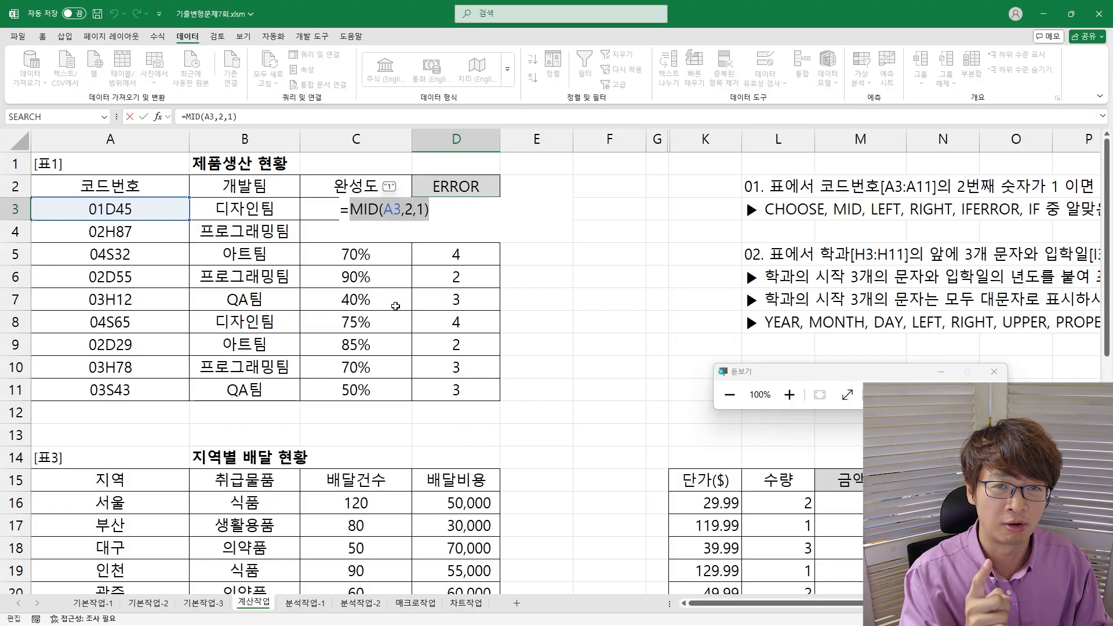
pyautogui.press('Escape')
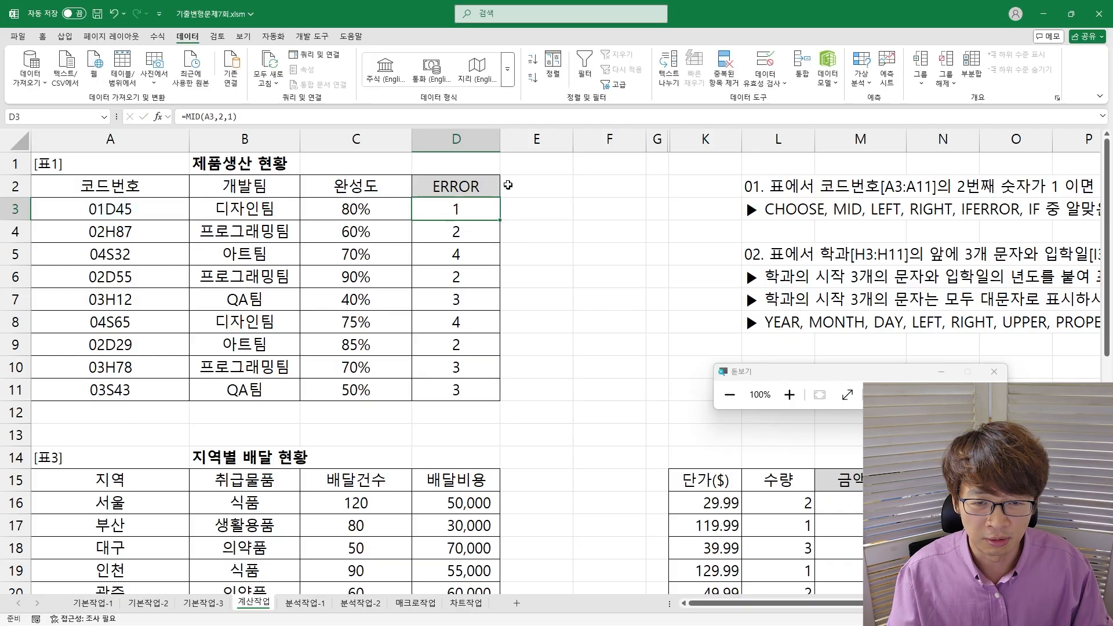
pyautogui.doubleClick(476, 214)
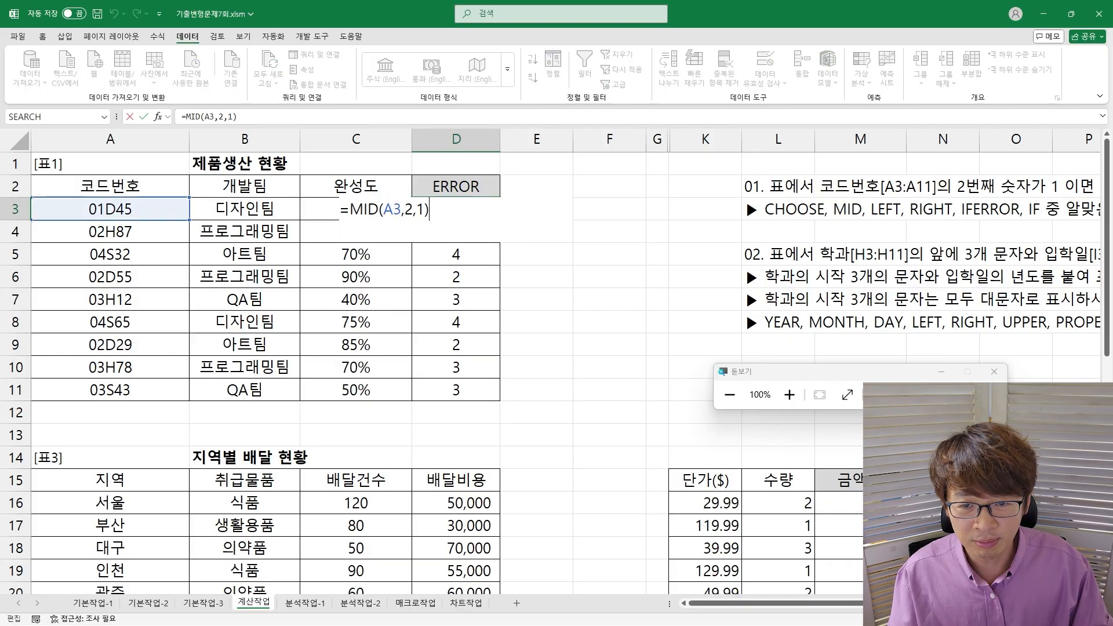
pyautogui.write('choose(MID(A3,2,1')
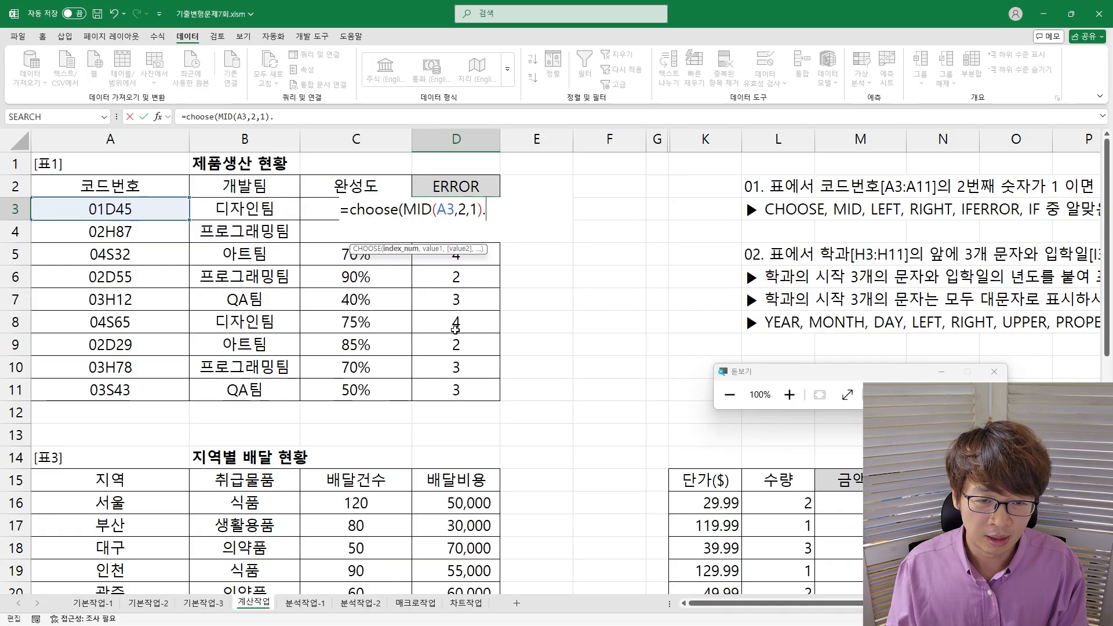
pyautogui.write('),"')
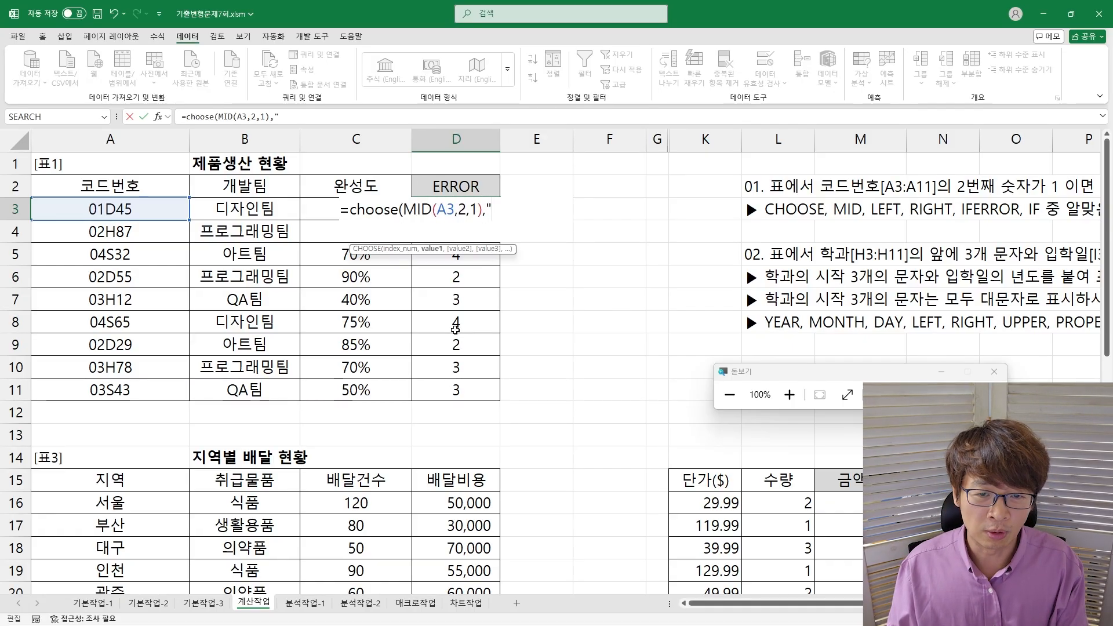
pyautogui.write('입력"')
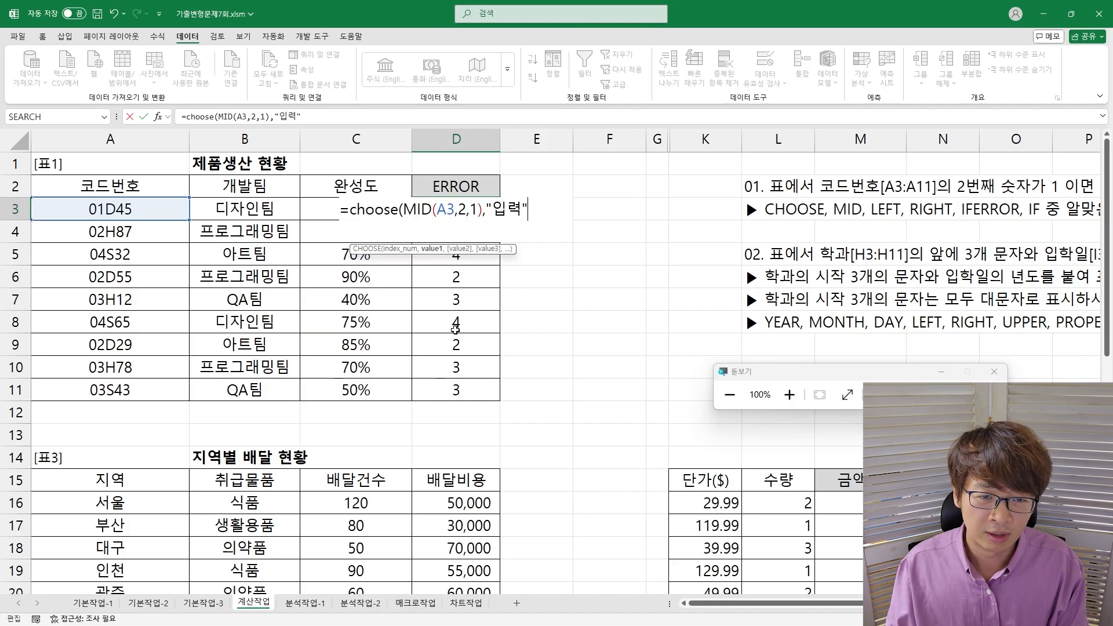
pyautogui.write(',"출력"')
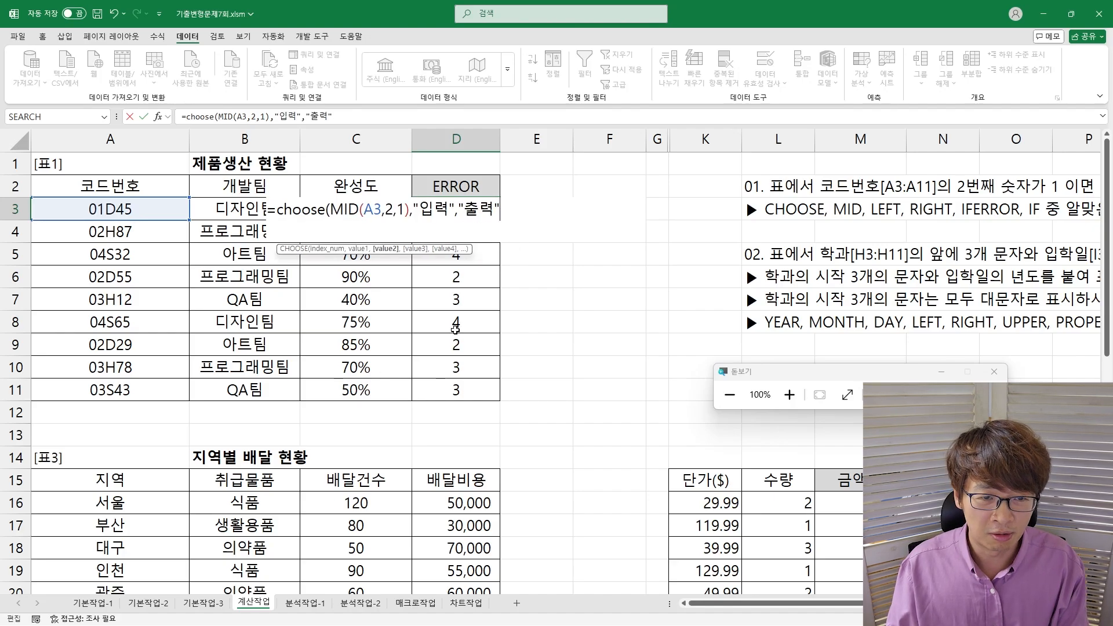
pyautogui.write(',"메모리"')
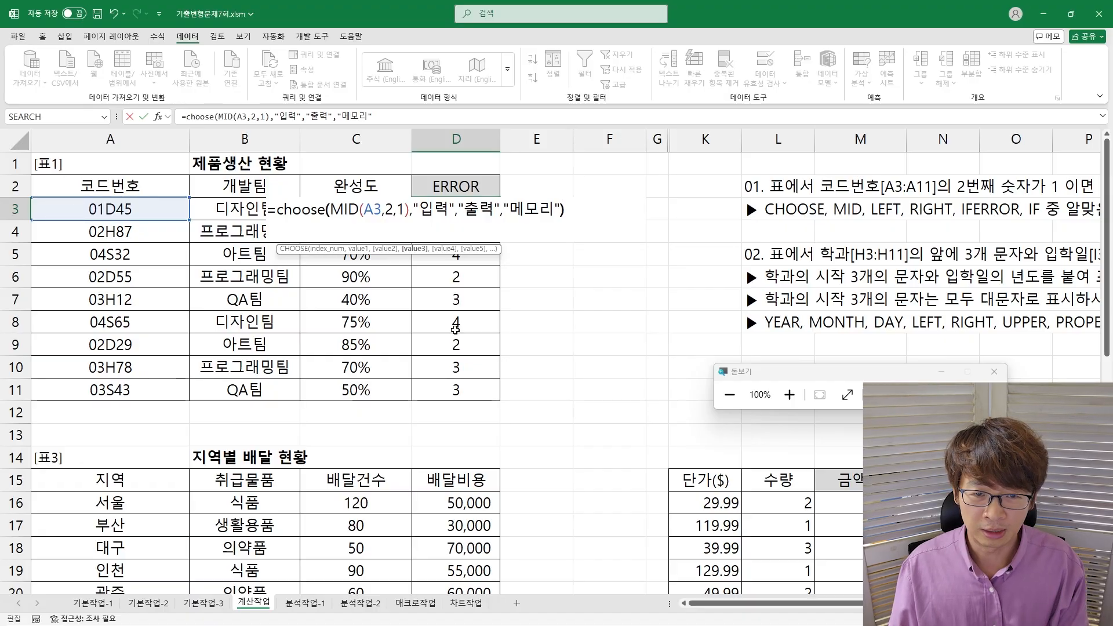
pyautogui.press('Return')
# - Read the rest of task 01's text to check the result required for all remaining digits
pyautogui.press('Up')
pyautogui.press('Right')
pyautogui.press('Right')
pyautogui.press('Right')
pyautogui.press('Right')
pyautogui.press('Right')
pyautogui.press('Right')
pyautogui.press('Right')
pyautogui.press('Right')
pyautogui.press('Right')
pyautogui.press('Right')
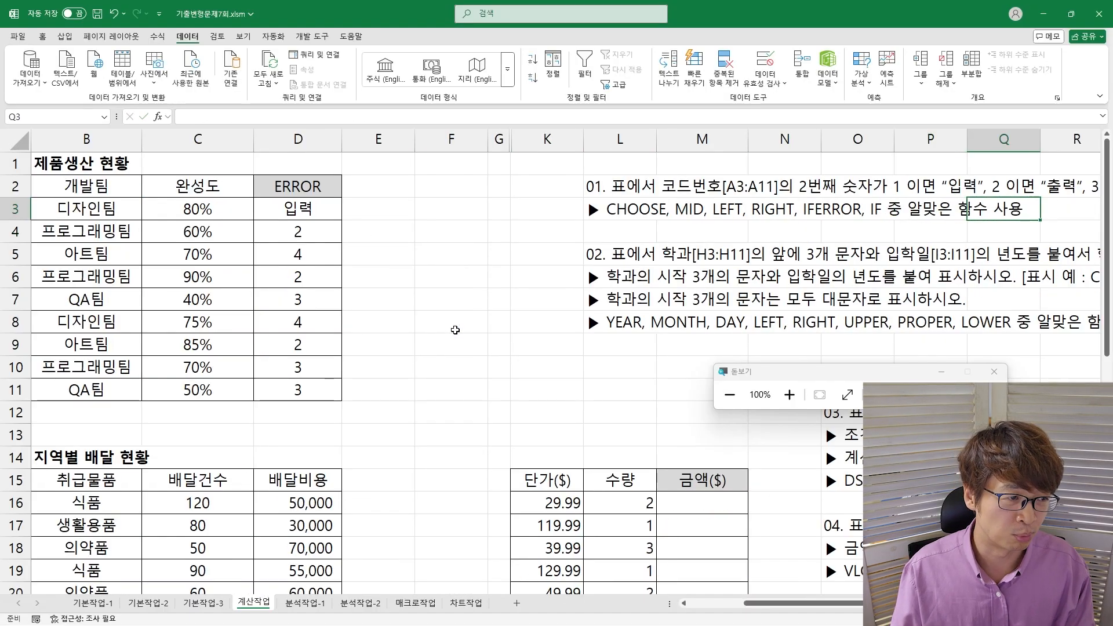
pyautogui.press('Right')
pyautogui.press('Right')
pyautogui.press('Right')
pyautogui.press('Right')
pyautogui.press('Right')
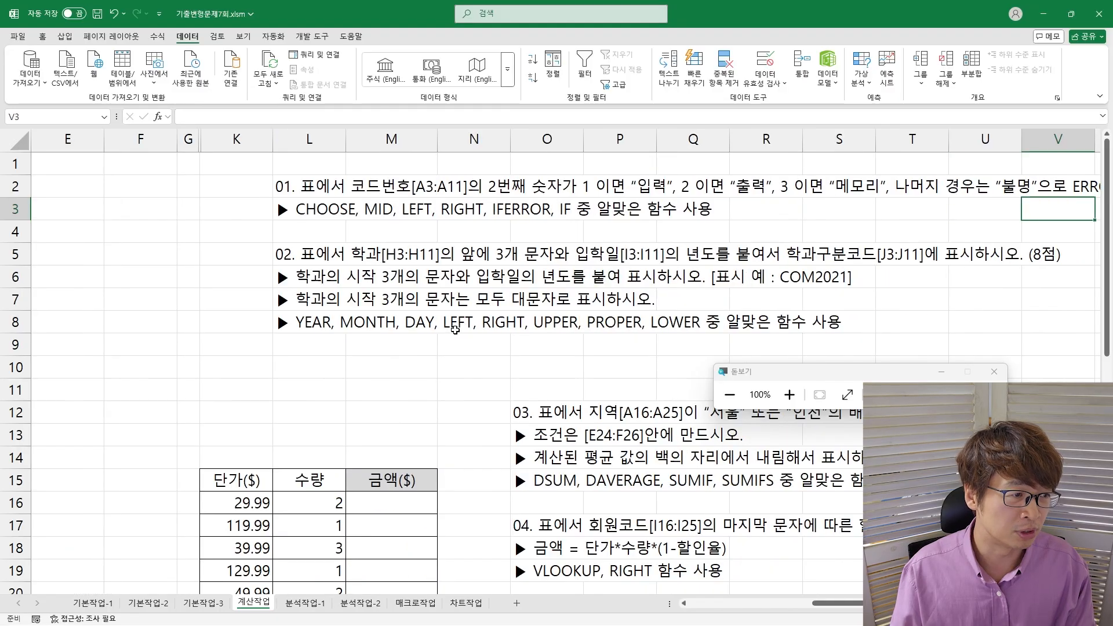
pyautogui.press('Right')
pyautogui.press('Right')
pyautogui.press('Left')
pyautogui.press('Left')
pyautogui.press('Left')
pyautogui.press('Left')
pyautogui.press('Left')
pyautogui.press('Left')
pyautogui.press('Left')
pyautogui.press('Left')
pyautogui.press('Left')
pyautogui.press('Left')
pyautogui.press('Left')
pyautogui.press('Left')
pyautogui.press('Left')
pyautogui.press('Left')
pyautogui.press('Left')
pyautogui.press('Left')
pyautogui.press('Left')
pyautogui.press('Left')
pyautogui.press('Left')
pyautogui.press('Left')
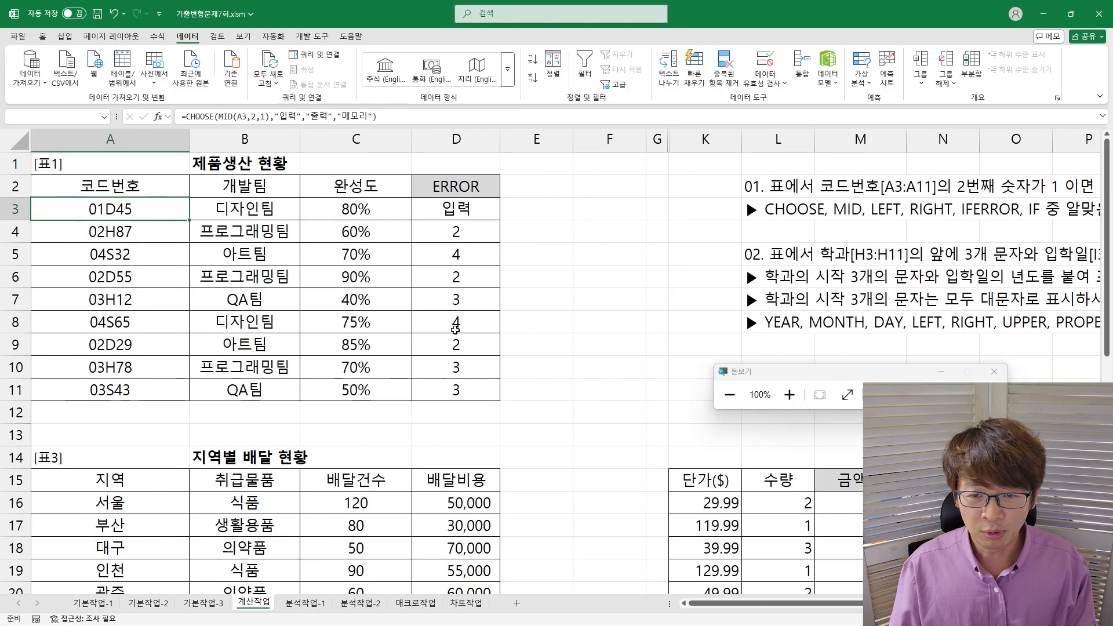
# - Fill the CHOOSE formula from D3 down through D11 of the ERROR column
pyautogui.press('Right')
pyautogui.press('Right')
pyautogui.press('Right')
pyautogui.press('F2')
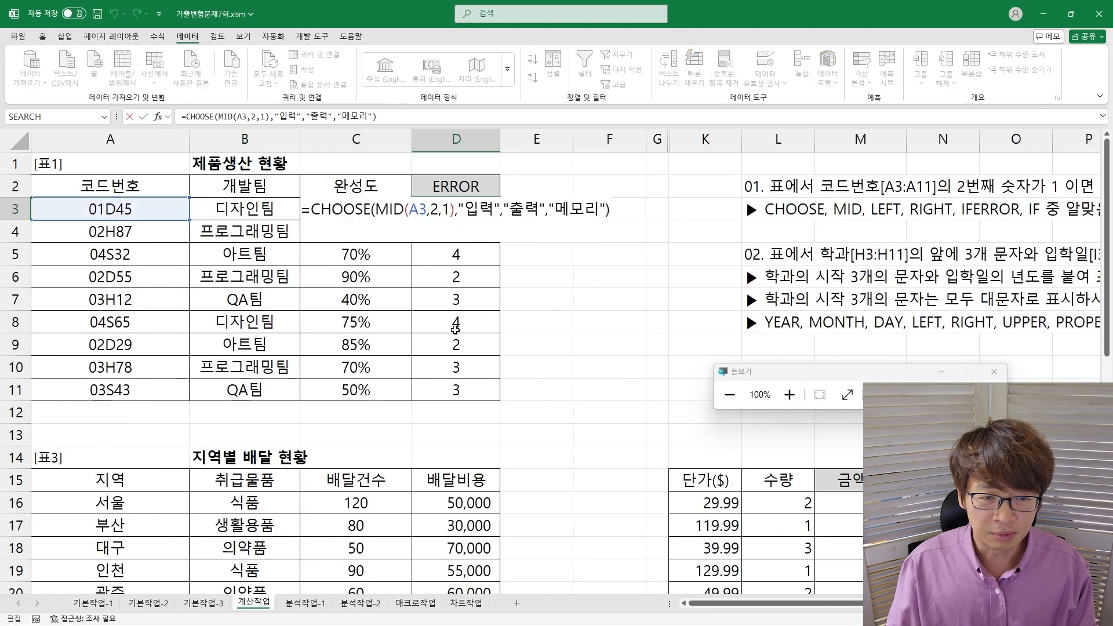
pyautogui.hotkey('ctrl', 'Return')
pyautogui.hotkey('shift', 'Down')
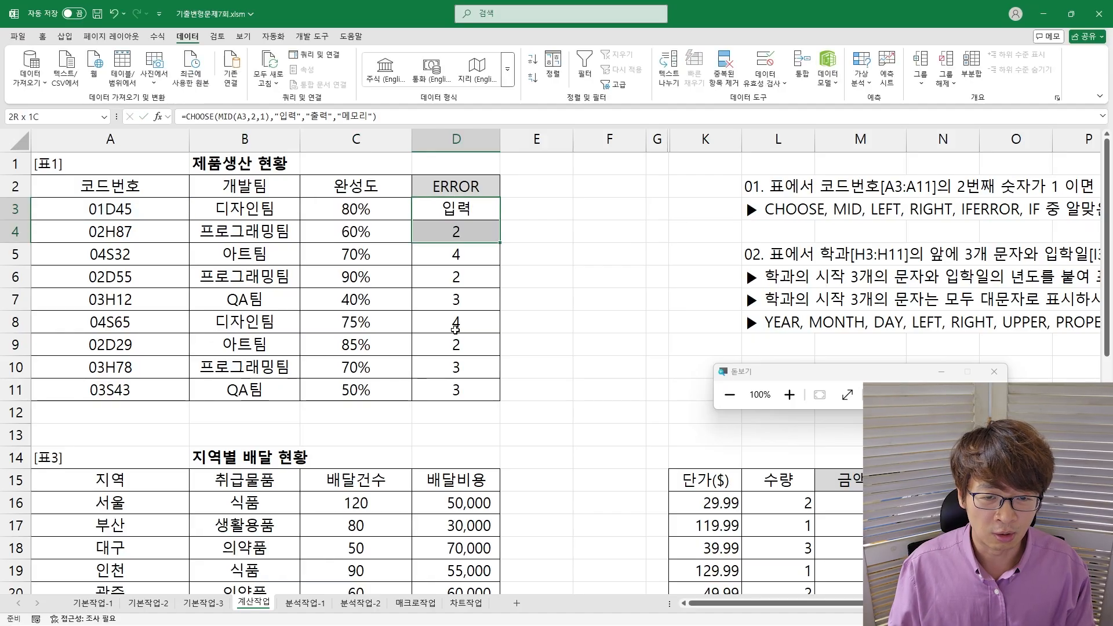
pyautogui.hotkey('shift', 'Down')
pyautogui.hotkey('shift', 'Down')
pyautogui.hotkey('shift', 'Down')
pyautogui.hotkey('shift', 'Down')
pyautogui.hotkey('shift', 'Down')
pyautogui.hotkey('shift', 'Down')
pyautogui.hotkey('shift', 'Down')
pyautogui.hotkey('ctrl', 'd')
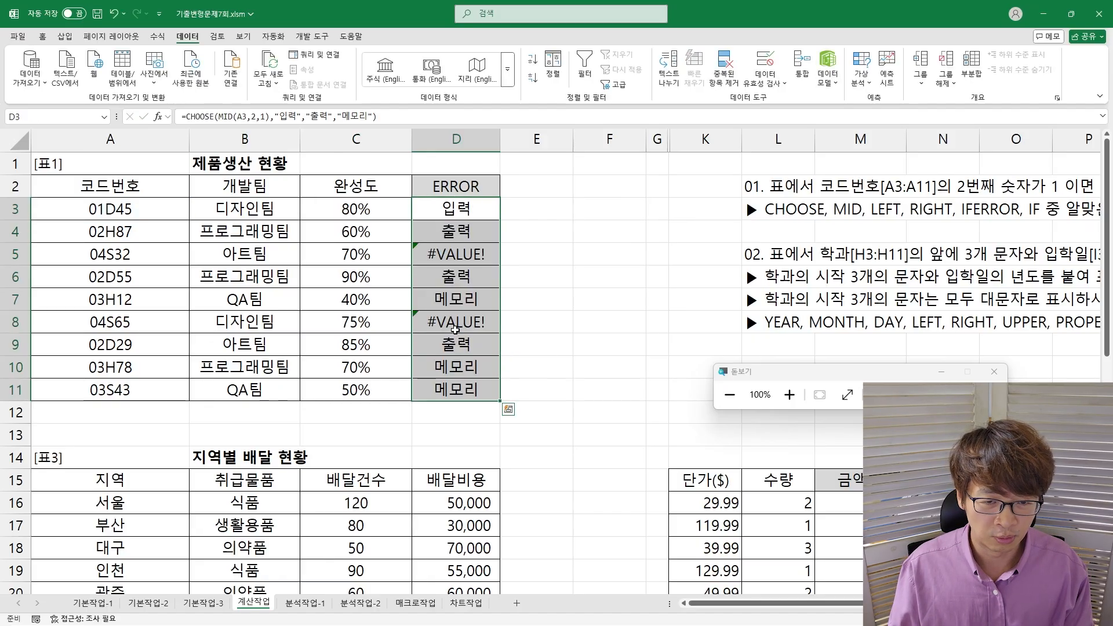
# - Examine the ERROR column results and the three-value list inside D3's CHOOSE formula
pyautogui.press('Up')
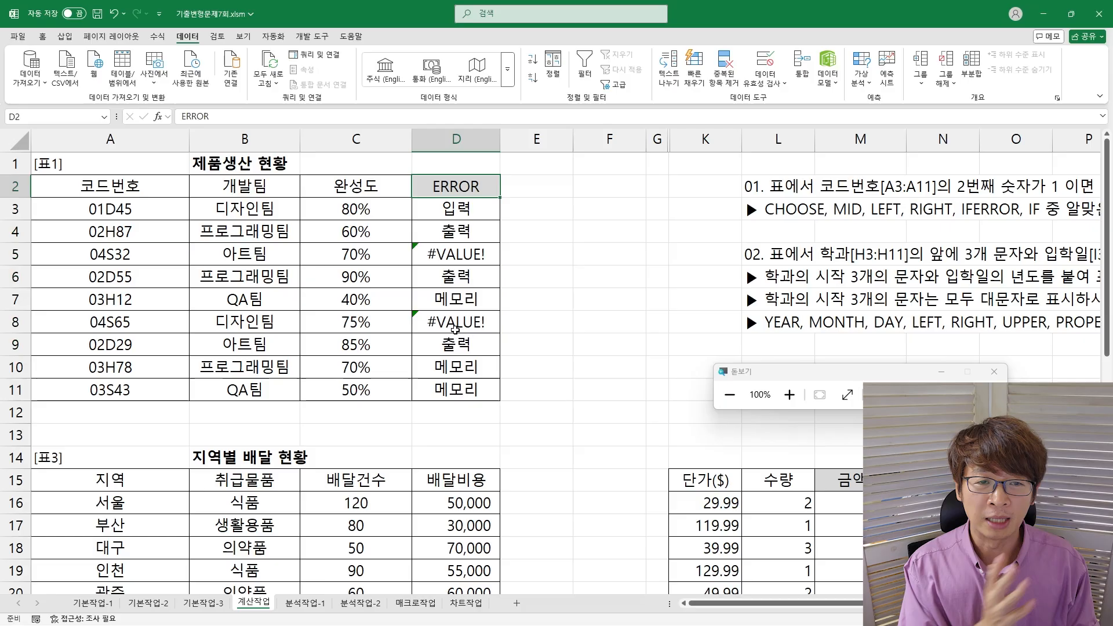
pyautogui.press('Down')
pyautogui.press('Down')
pyautogui.press('Down')
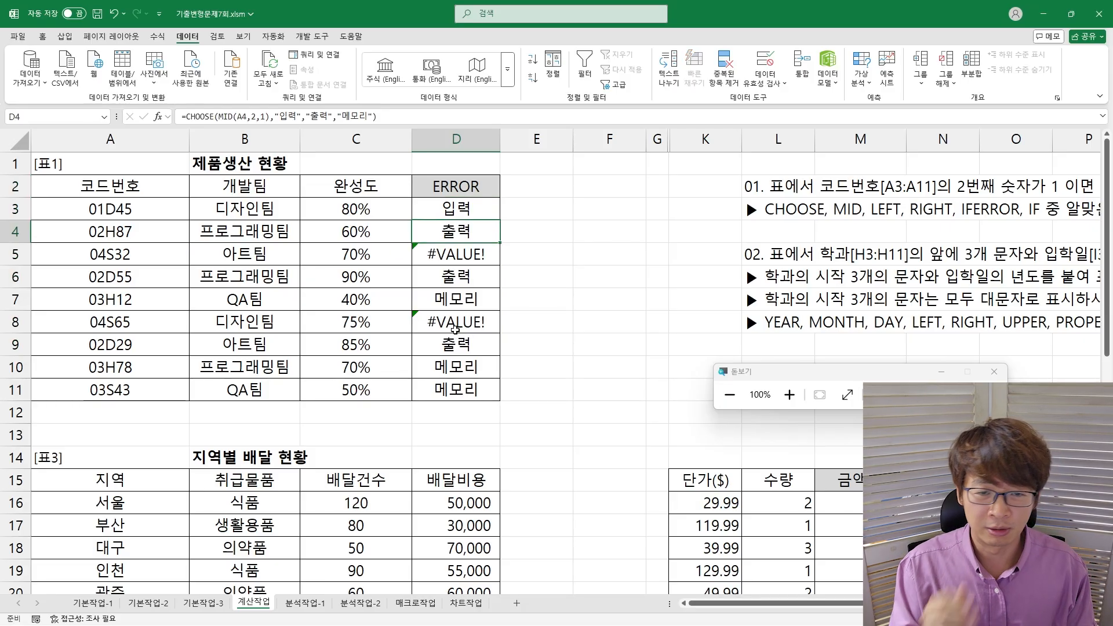
pyautogui.press('Up')
pyautogui.press('Up')
pyautogui.press('F2')
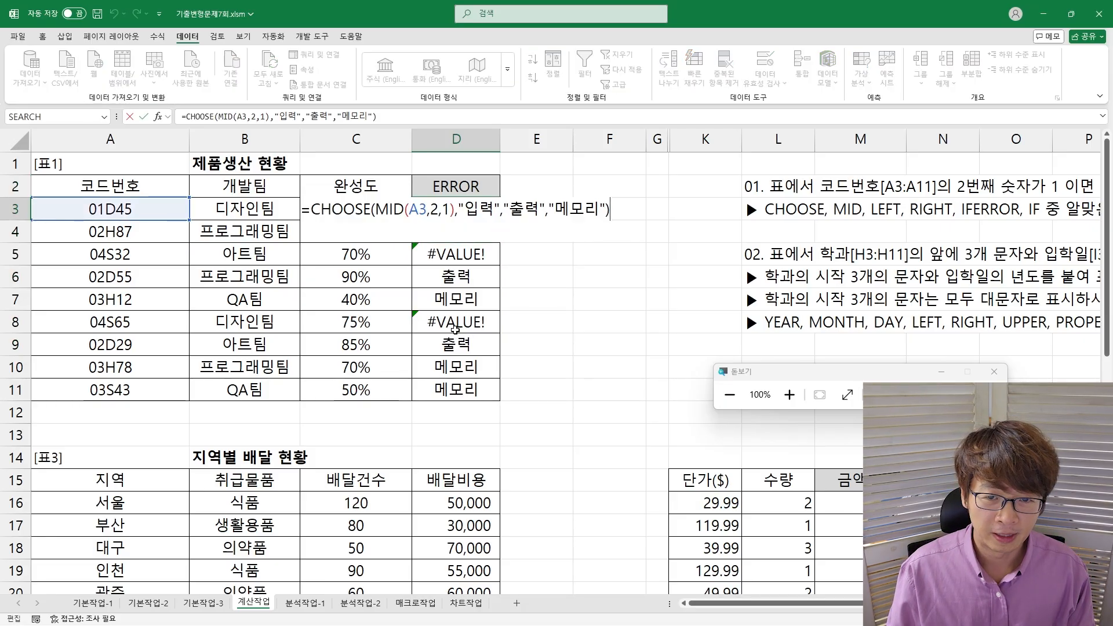
pyautogui.press('Left')
pyautogui.press('Left')
pyautogui.hotkey('shift', 'Left')
pyautogui.hotkey('shift', 'Left')
pyautogui.hotkey('shift', 'Left')
pyautogui.hotkey('shift', 'Left')
pyautogui.hotkey('shift', 'Left')
pyautogui.hotkey('shift', 'Left')
pyautogui.hotkey('shift', 'Left')
pyautogui.hotkey('shift', 'Left')
pyautogui.hotkey('shift', 'Left')
pyautogui.hotkey('shift', 'Left')
pyautogui.hotkey('shift', 'Left')
pyautogui.hotkey('shift', 'Left')
pyautogui.hotkey('shift', 'Left')
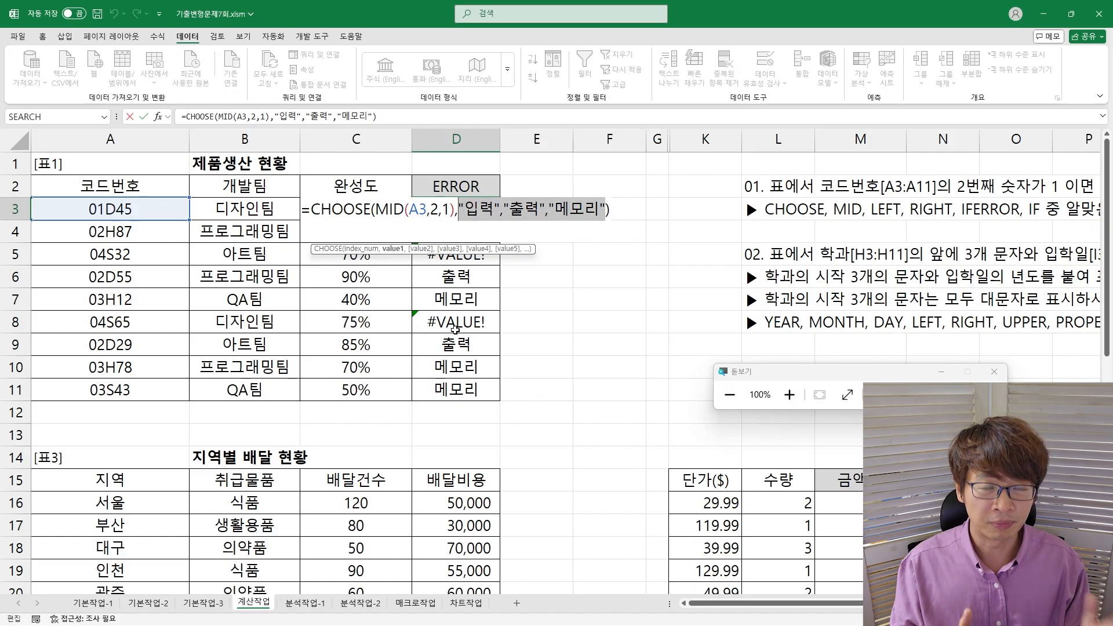
pyautogui.press('End')
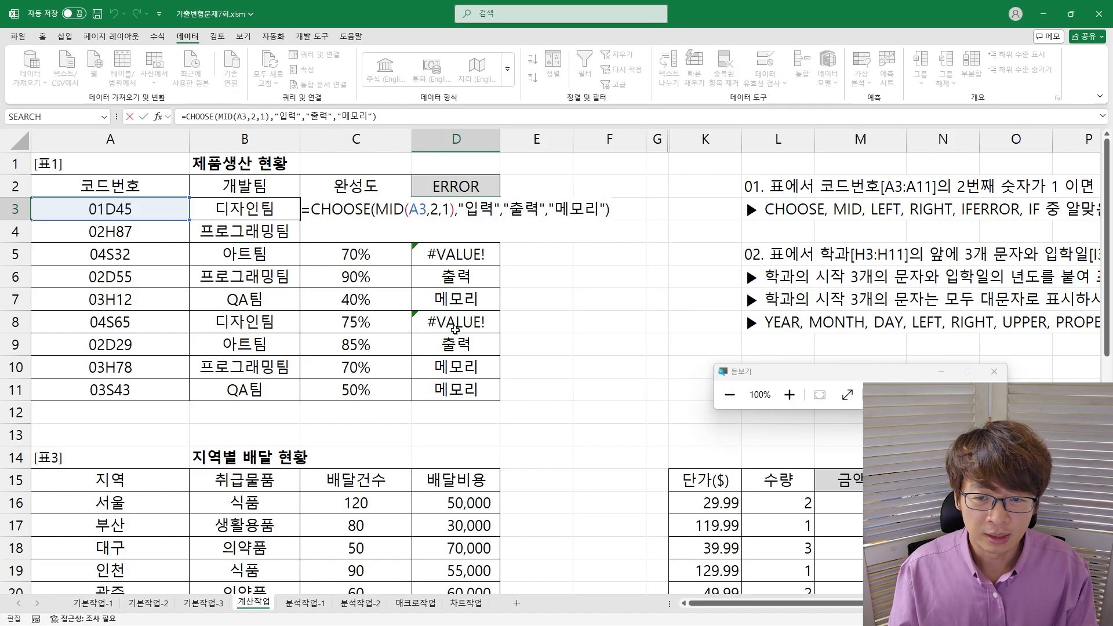
# - Wrap D3's formula in IFERROR so it reads =IFERROR(CHOOSE(MID(A3,2,1),"입력","출력","메모리"), "불명")
pyautogui.press('Home')
pyautogui.press('Right')
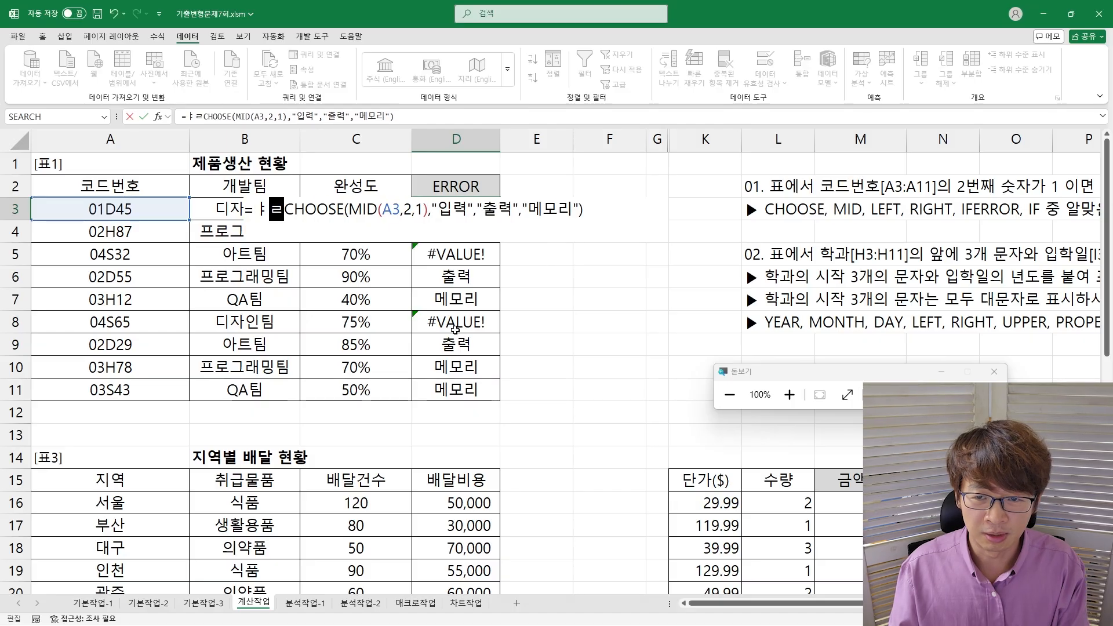
pyautogui.write('iferror')
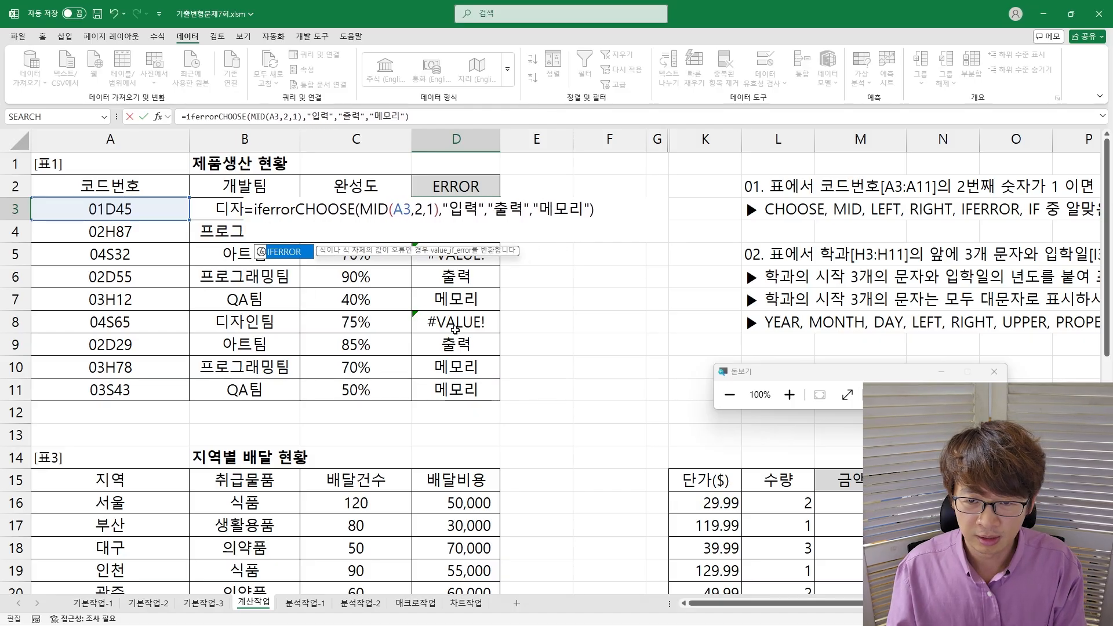
pyautogui.write('(')
pyautogui.hotkey('shift', 'End')
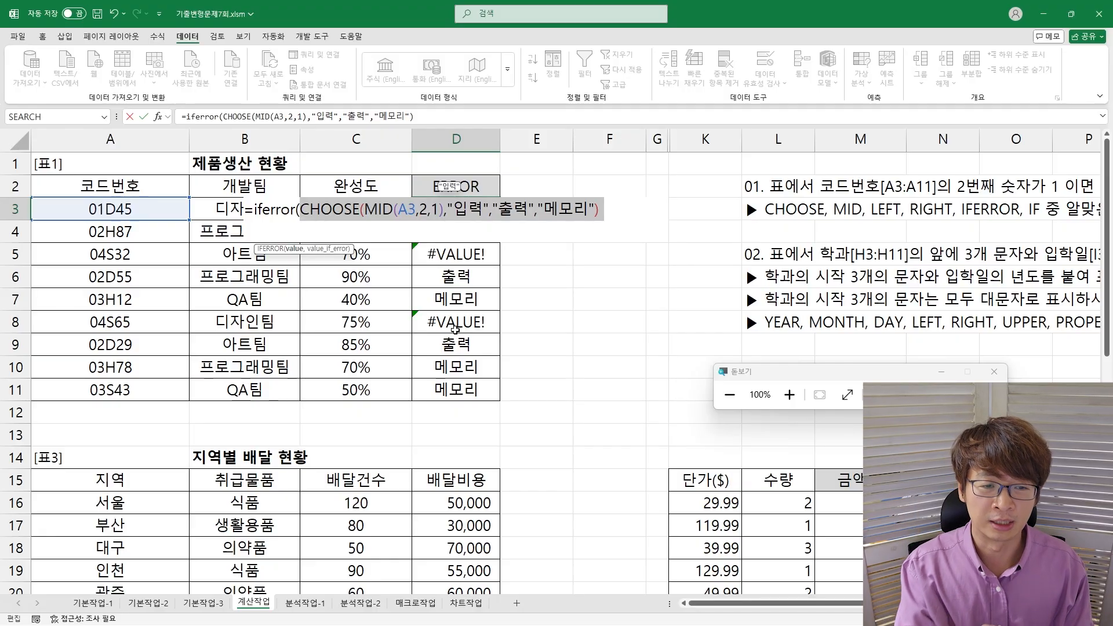
pyautogui.press('End')
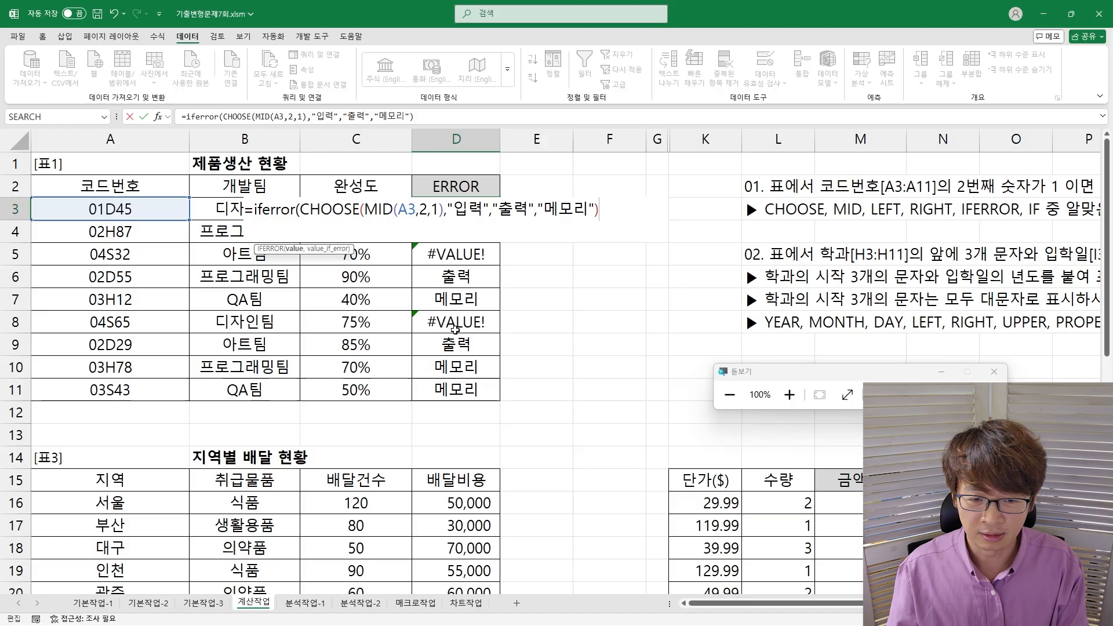
pyautogui.write(',')
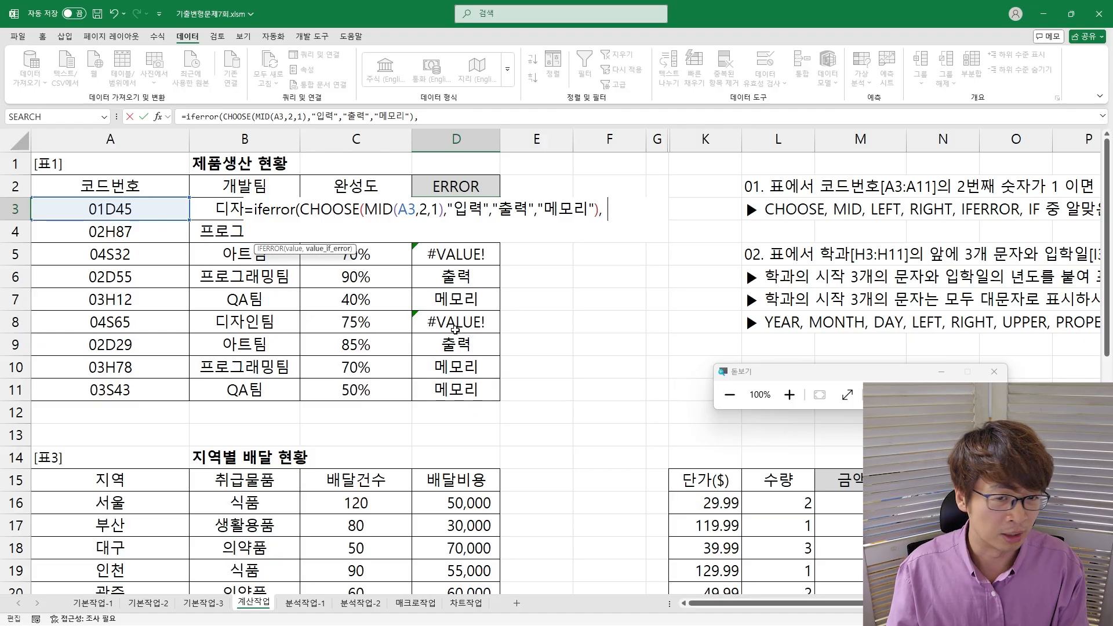
pyautogui.write(' "qnmfa')
pyautogui.press('BackSpace')
pyautogui.press('BackSpace')
pyautogui.press('BackSpace')
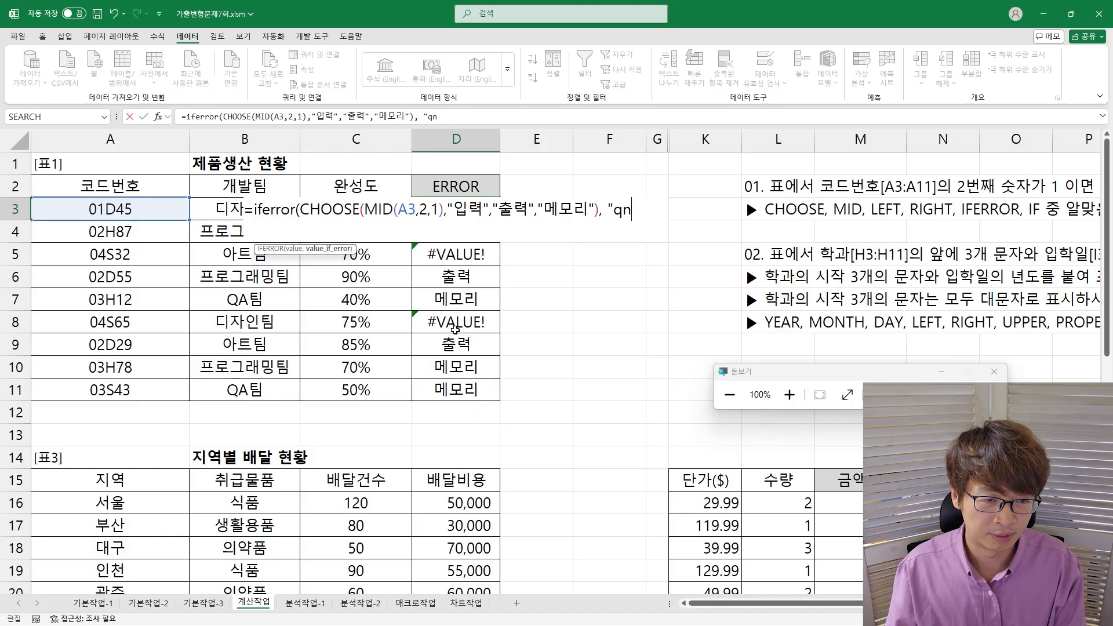
pyautogui.press('BackSpace')
pyautogui.press('BackSpace')
pyautogui.press('Hangul')
pyautogui.write('ㅂ불명")')
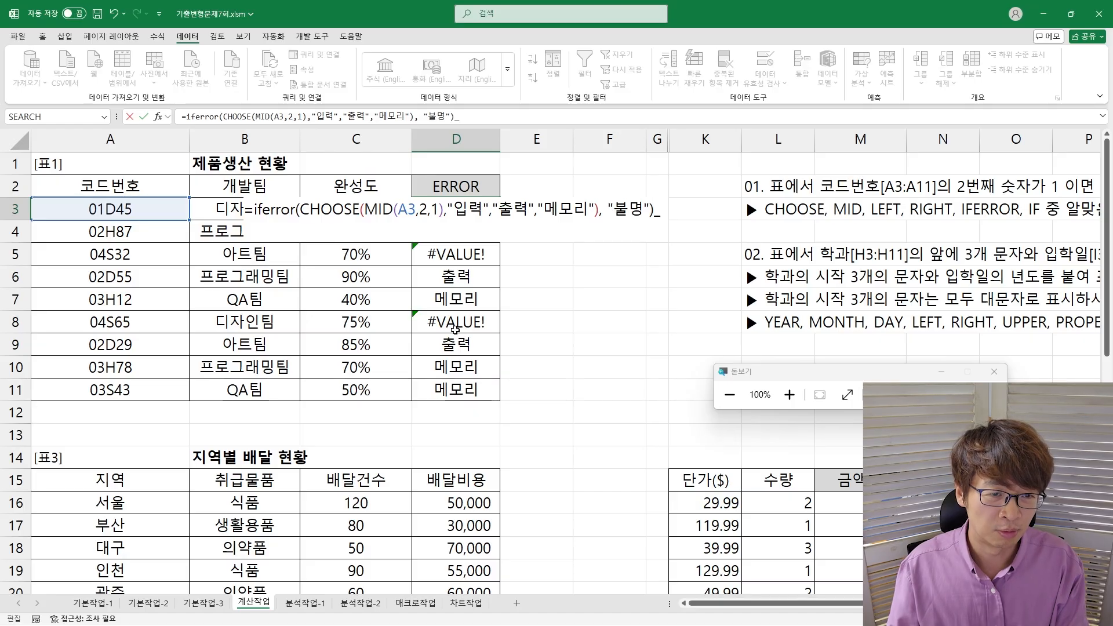
pyautogui.press('Return')
# - Check task 01's full text for the required labels, target range and allowed functions
pyautogui.press('Right')
pyautogui.press('Right')
pyautogui.press('Right')
pyautogui.press('Right')
pyautogui.press('Right')
pyautogui.press('Right')
pyautogui.press('Right')
pyautogui.press('Right')
pyautogui.press('Right')
pyautogui.press('Right')
pyautogui.press('Right')
pyautogui.press('Right')
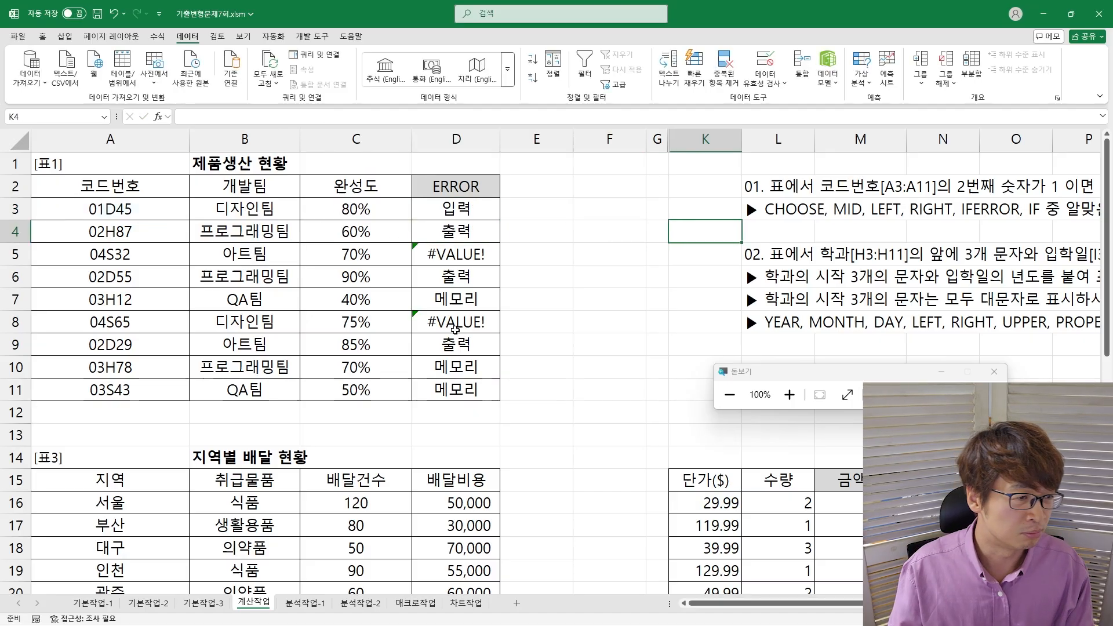
pyautogui.press('Right')
pyautogui.press('Right')
pyautogui.press('Right')
pyautogui.press('Right')
pyautogui.press('Right')
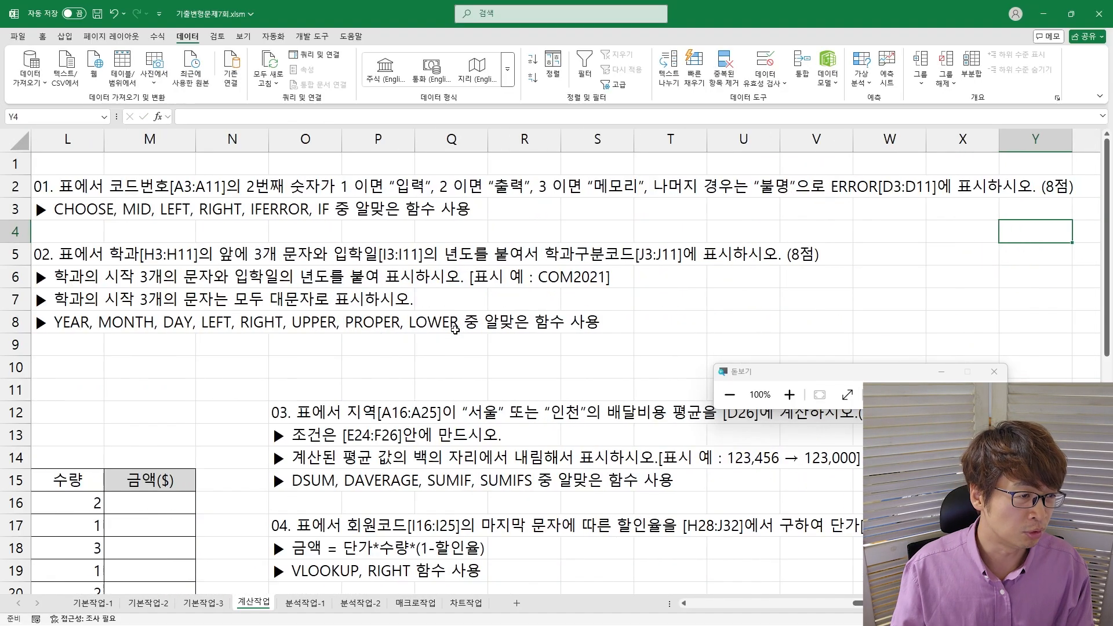
pyautogui.press('Left')
pyautogui.press('Left')
pyautogui.press('Left')
pyautogui.press('Left')
pyautogui.press('Left')
pyautogui.press('Left')
pyautogui.press('Left')
pyautogui.press('Left')
pyautogui.press('Left')
pyautogui.press('Left')
pyautogui.press('Left')
pyautogui.press('Left')
pyautogui.press('Left')
pyautogui.press('Left')
pyautogui.press('Left')
pyautogui.press('Left')
pyautogui.press('Left')
pyautogui.press('Left')
pyautogui.press('Left')
pyautogui.press('Left')
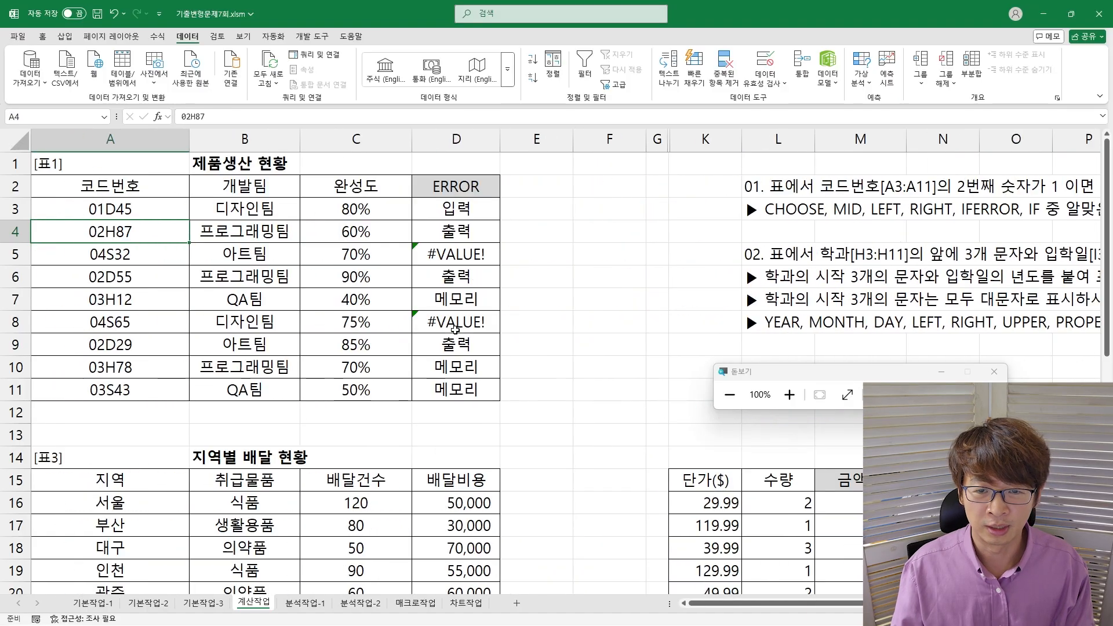
# - Fill the IFERROR formula from D3 down through D11 and review its CHOOSE argument in D3
pyautogui.click(450, 219)
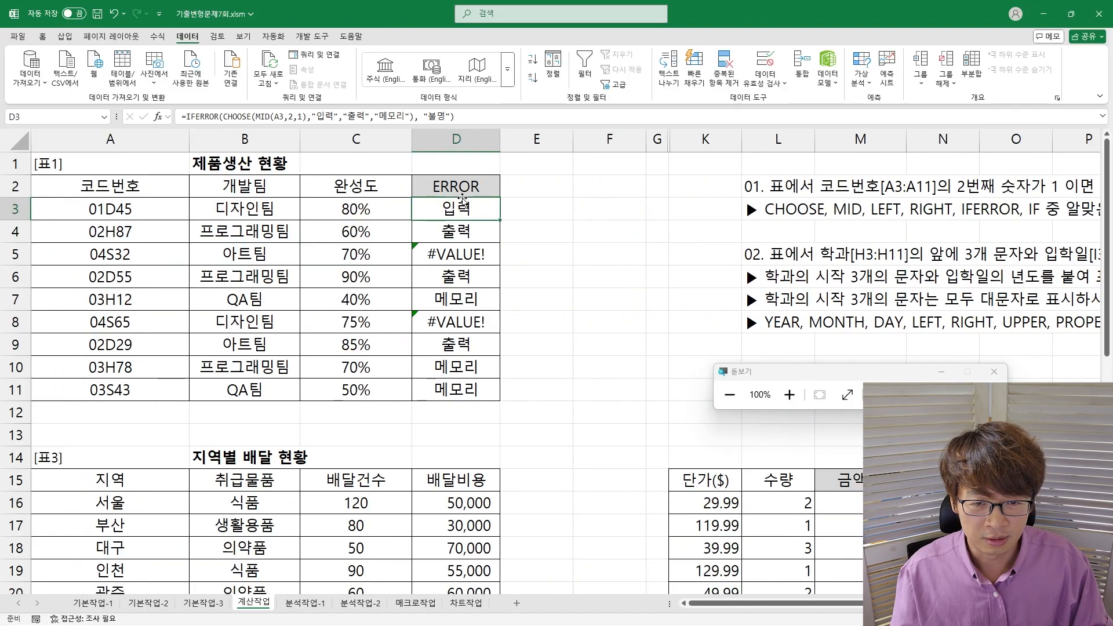
pyautogui.doubleClick(502, 221)
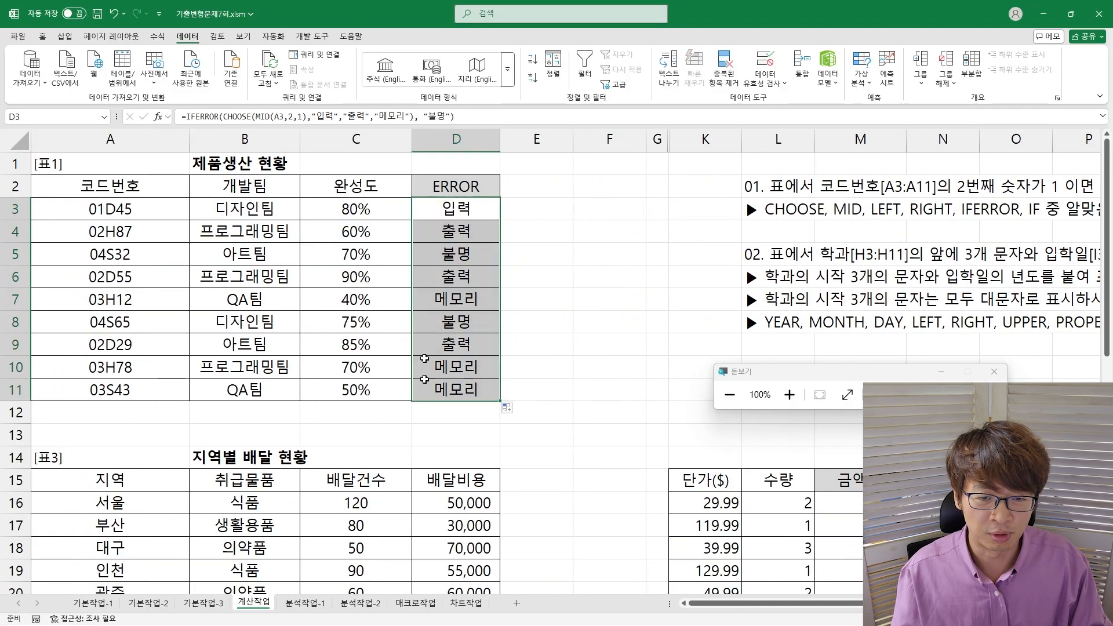
pyautogui.doubleClick(462, 214)
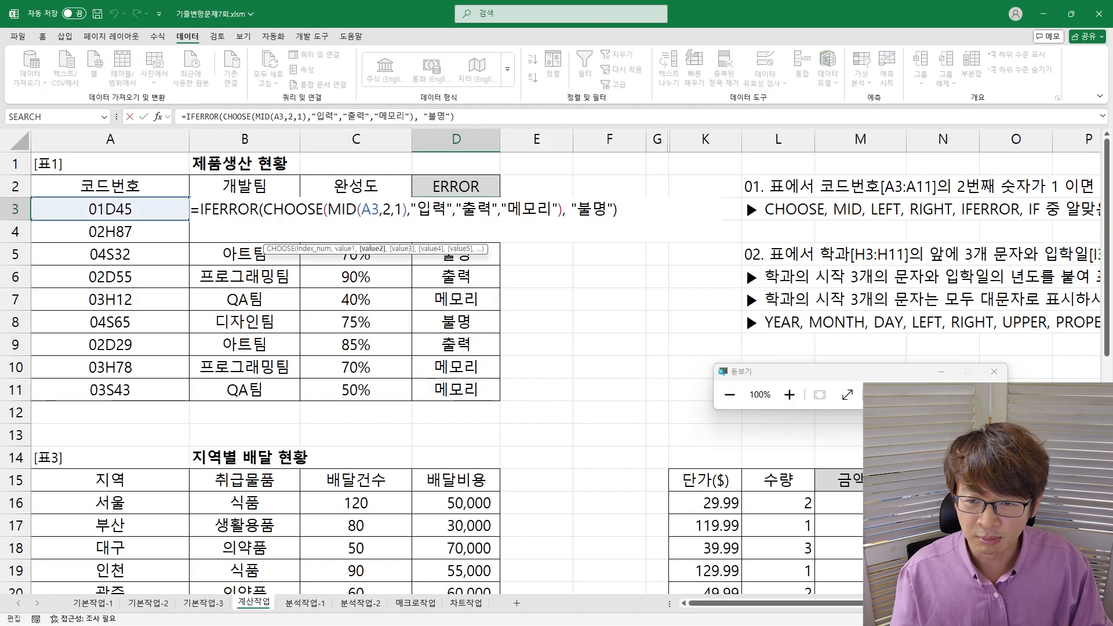
pyautogui.moveTo(264, 210); pyautogui.dragTo(558, 210)
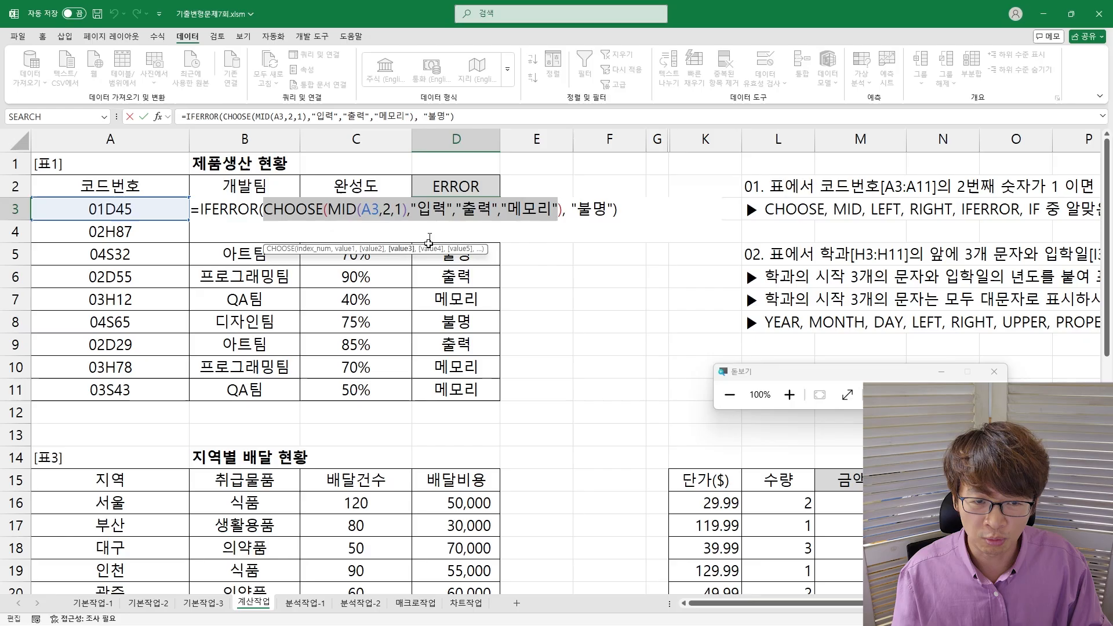
pyautogui.hotkey('shift', 'Right')
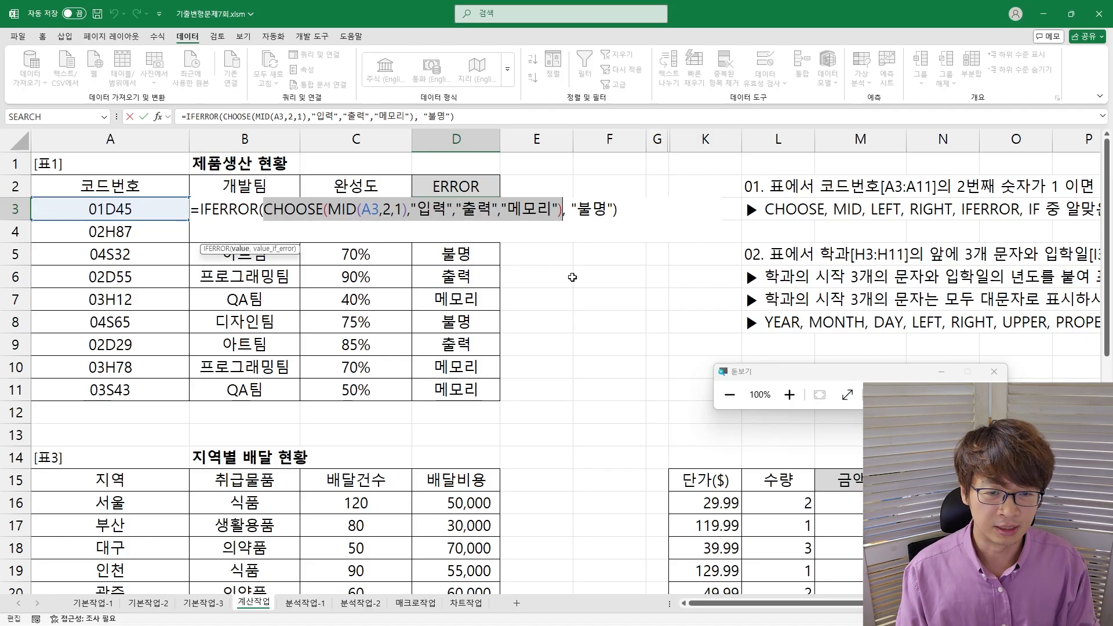
pyautogui.press('Return')
# - Hide columns K through N to bring task 03's text closer to the 지역별 배달 현황 table
pyautogui.scroll(-2, 663, 284)
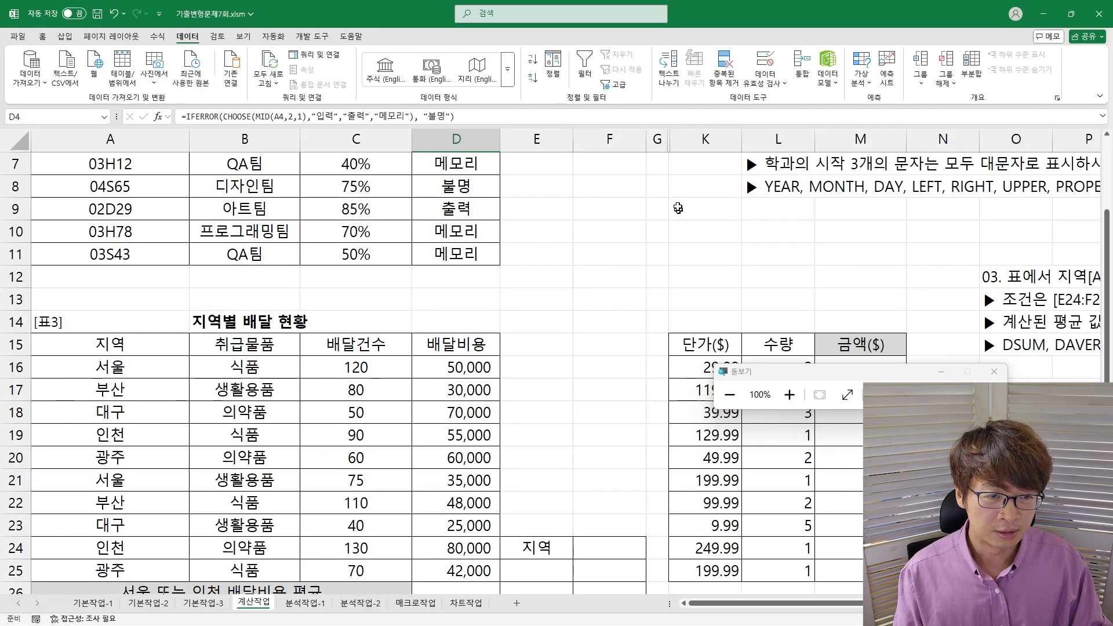
pyautogui.scroll(-1, 638, 299)
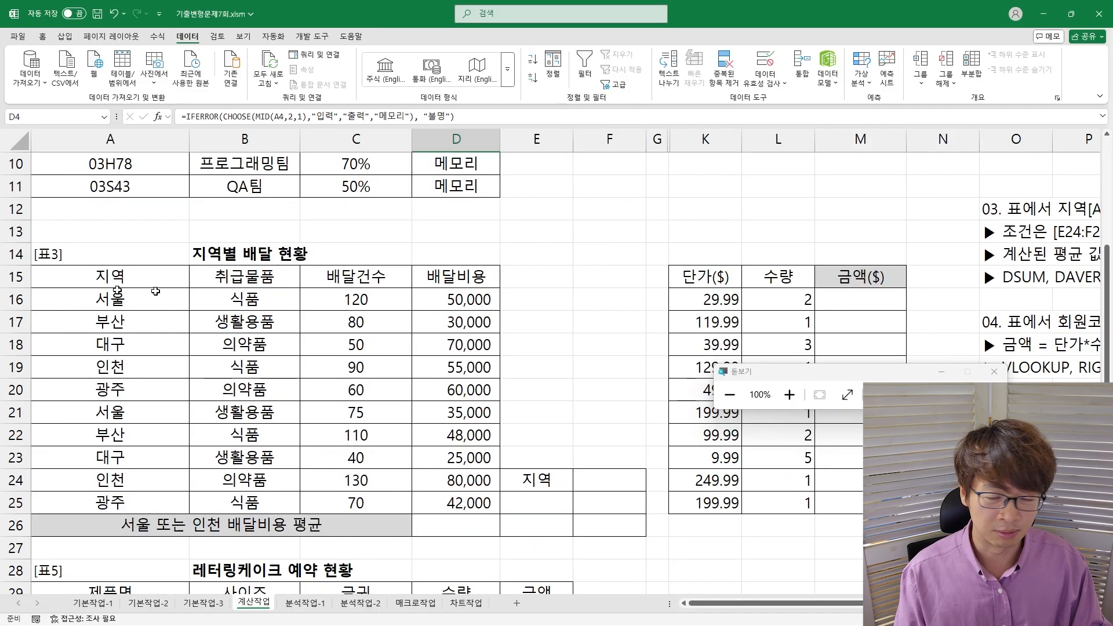
pyautogui.click(741, 144)
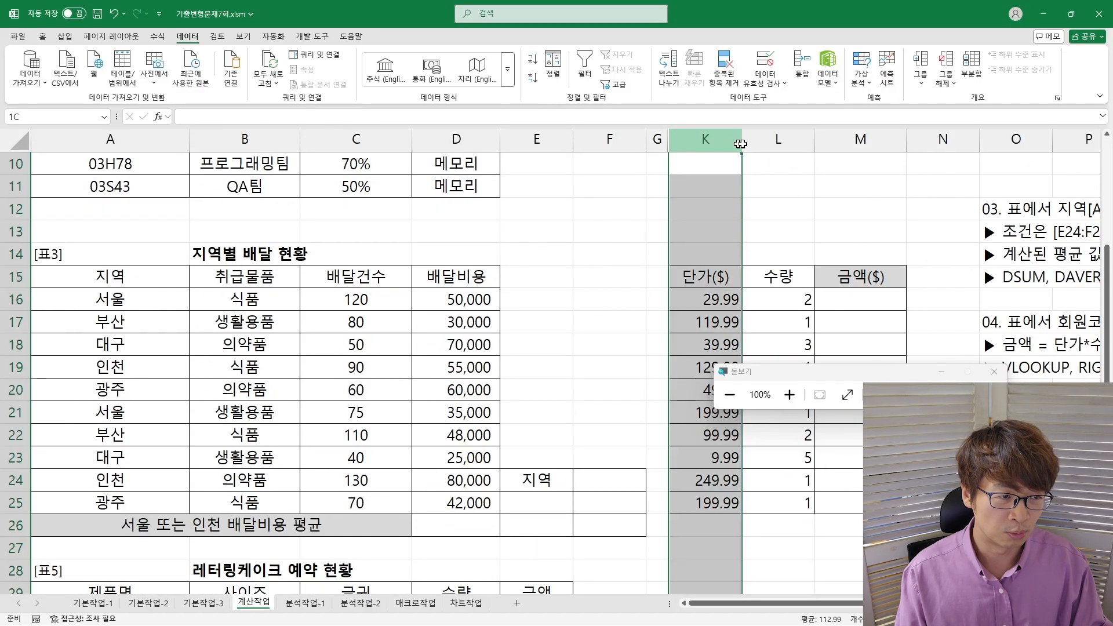
pyautogui.moveTo(741, 143); pyautogui.dragTo(841, 144)
pyautogui.rightClick(840, 144)
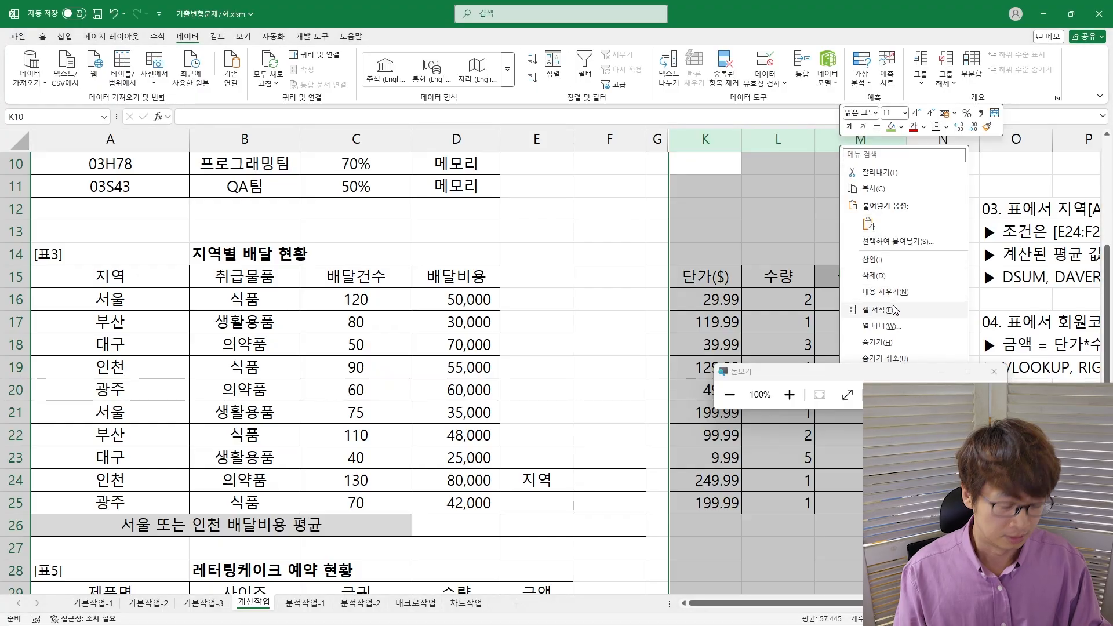
pyautogui.click(878, 342)
pyautogui.click(580, 367)
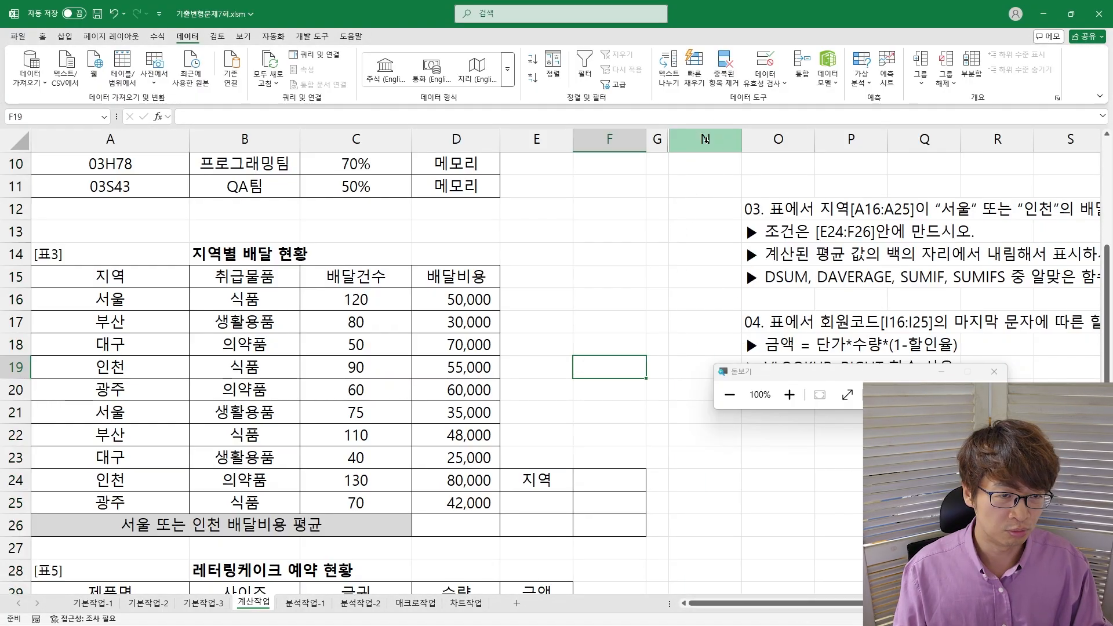
pyautogui.rightClick(706, 139)
pyautogui.click(744, 337)
pyautogui.click(745, 235)
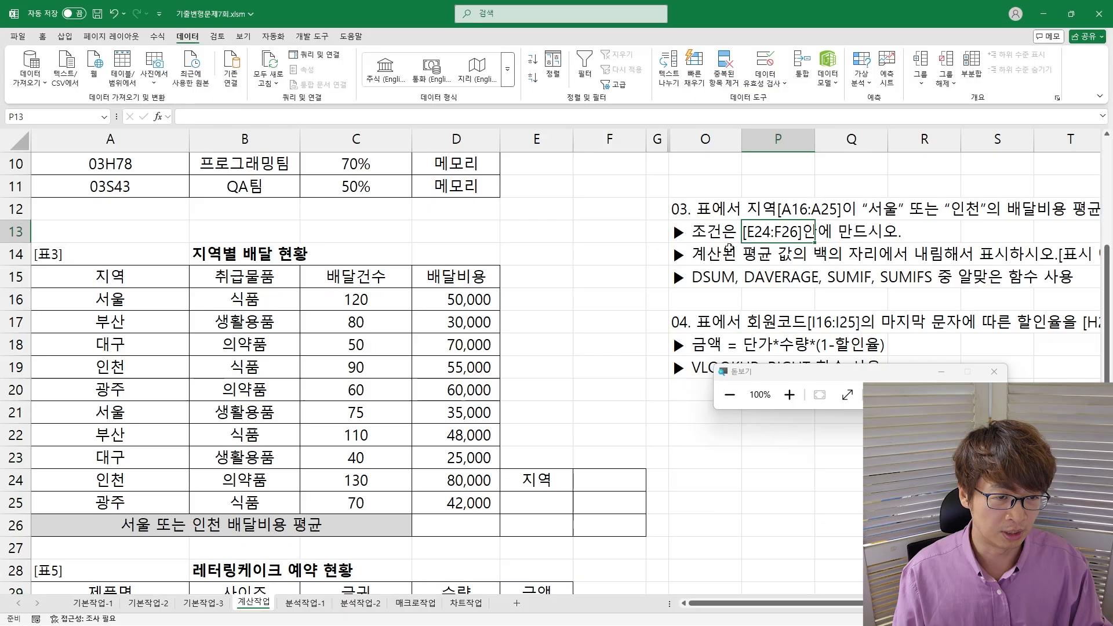
# - Read task 03's requirements and locate its criteria range E24:F26 beside the delivery table
pyautogui.press('Right')
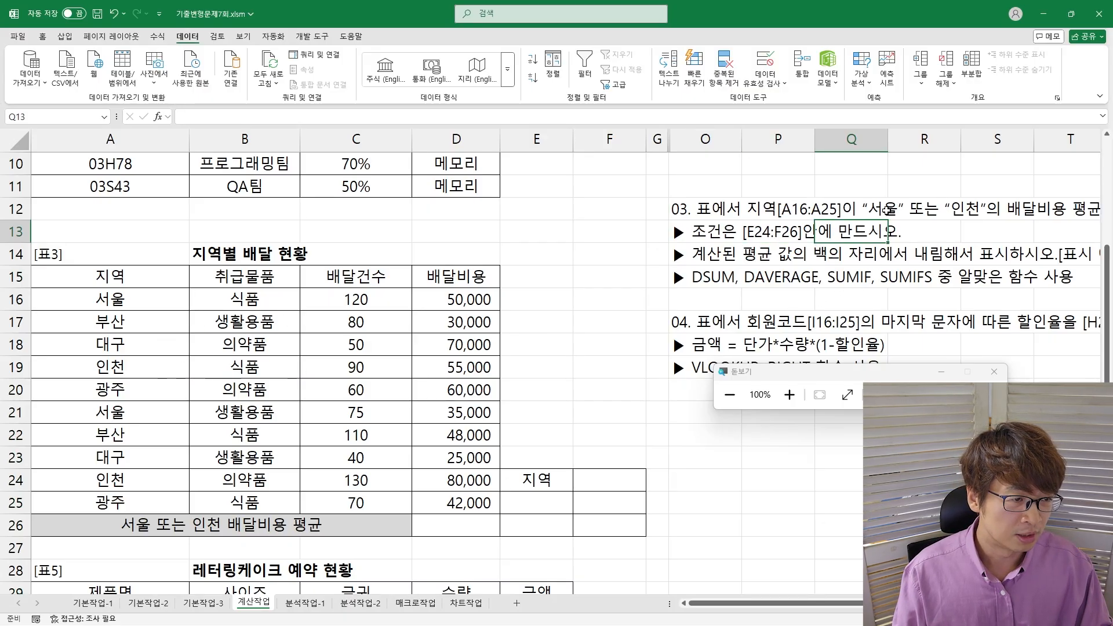
pyautogui.moveTo(1003, 212); pyautogui.dragTo(801, 210)
pyautogui.moveTo(982, 232); pyautogui.dragTo(536, 229)
pyautogui.moveTo(377, 502); pyautogui.dragTo(428, 530)
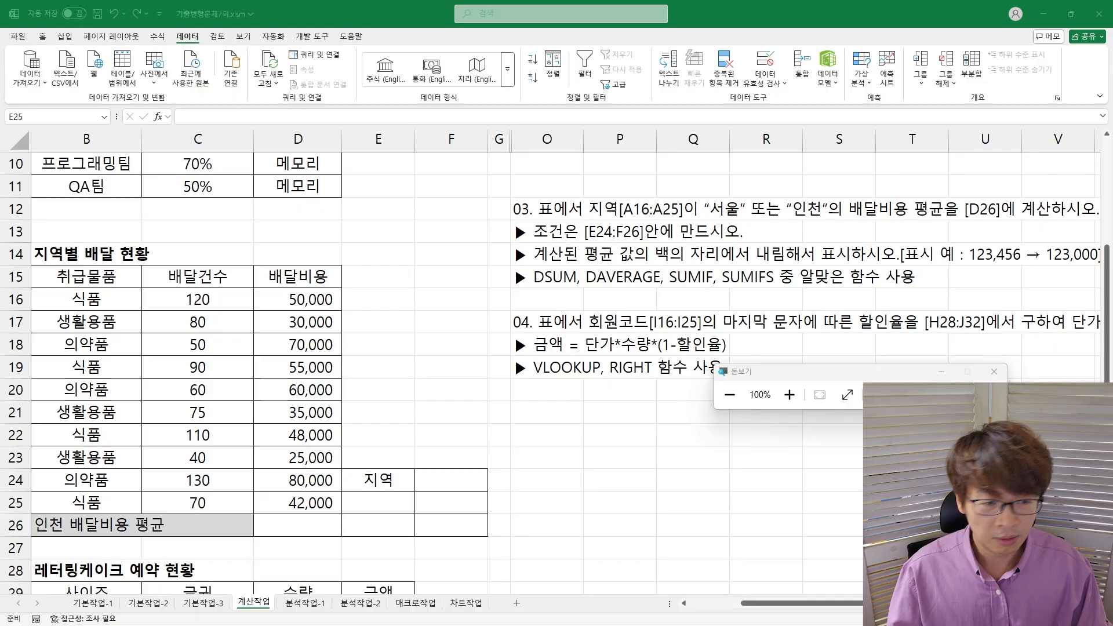
# - Add ROUNDDOWN, ROUND and ROUNDUP after SUMIFS in task 03's list of allowed functions in O15
pyautogui.click(524, 280)
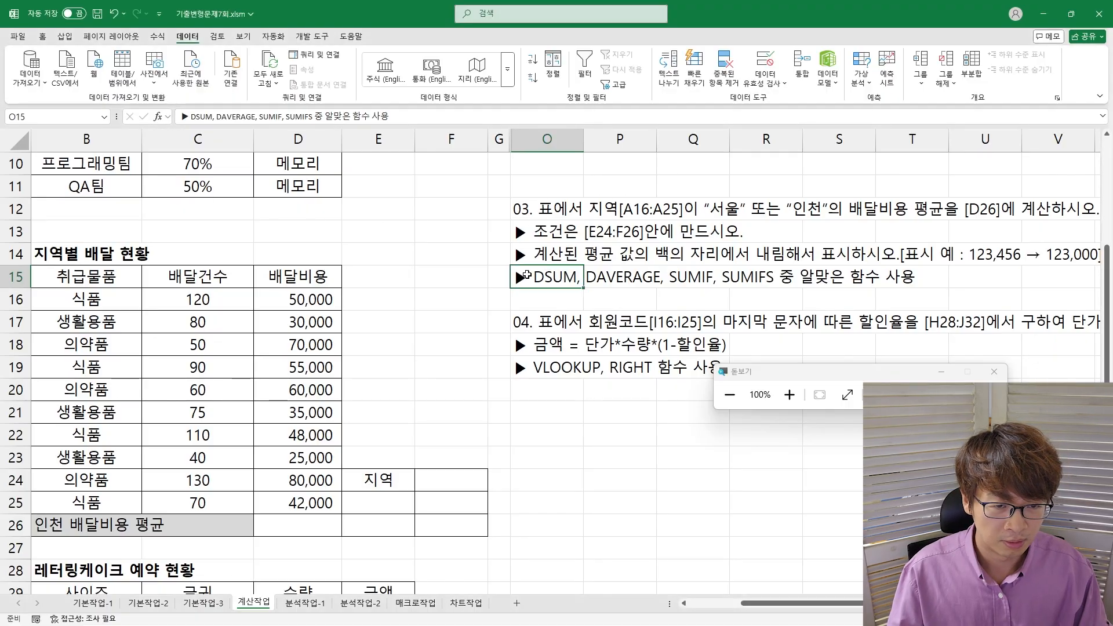
pyautogui.doubleClick(524, 280)
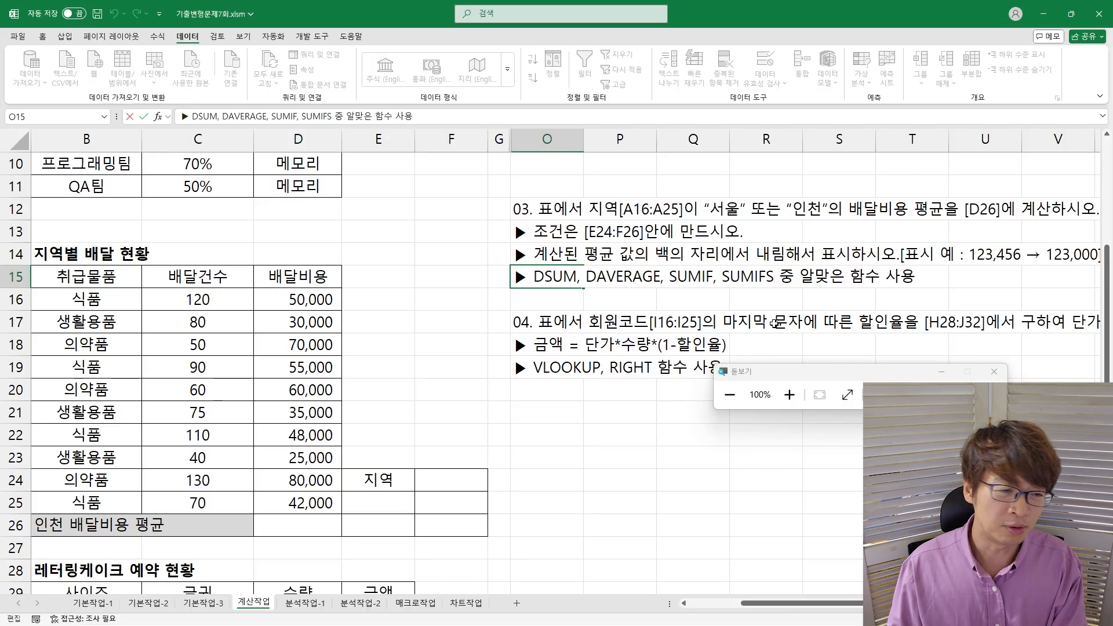
pyautogui.write(', ')
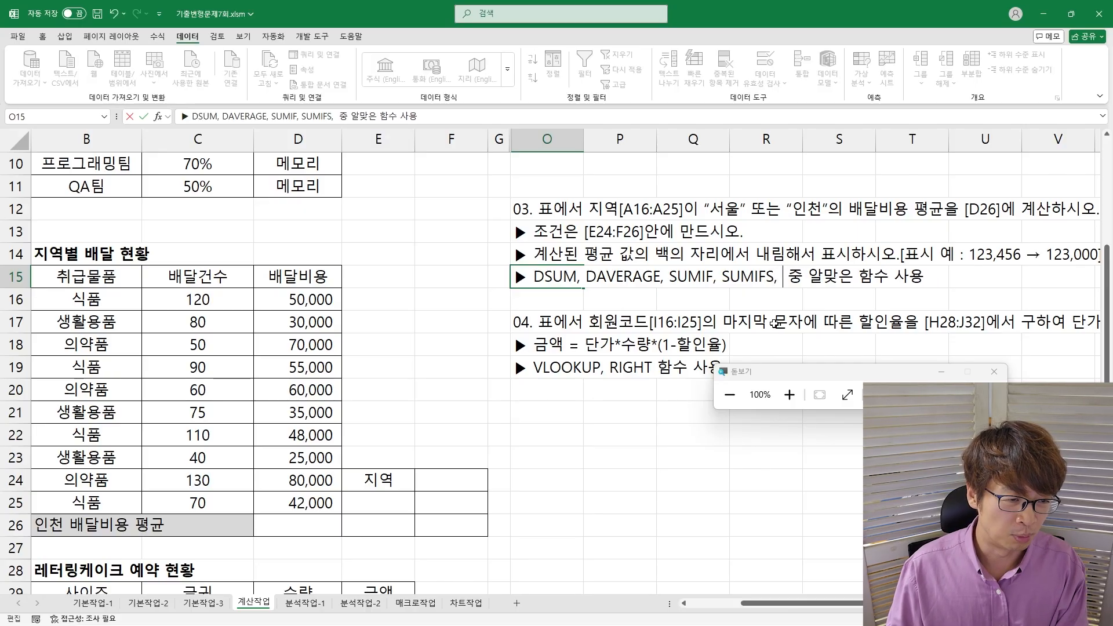
pyautogui.write('d')
pyautogui.press('BackSpace')
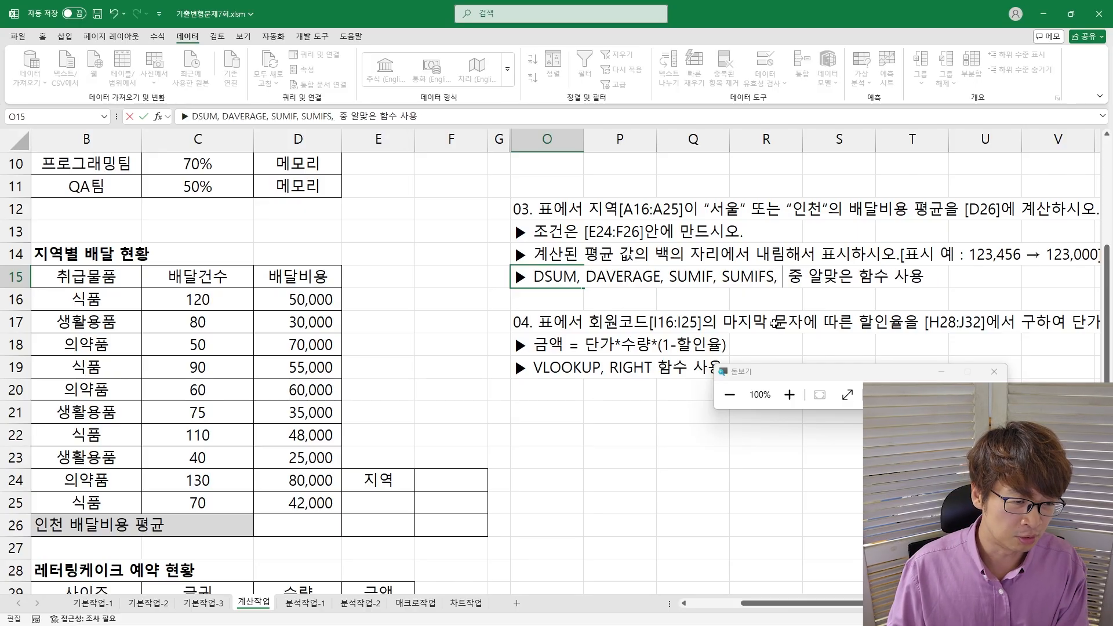
pyautogui.write('ROUNDDOW')
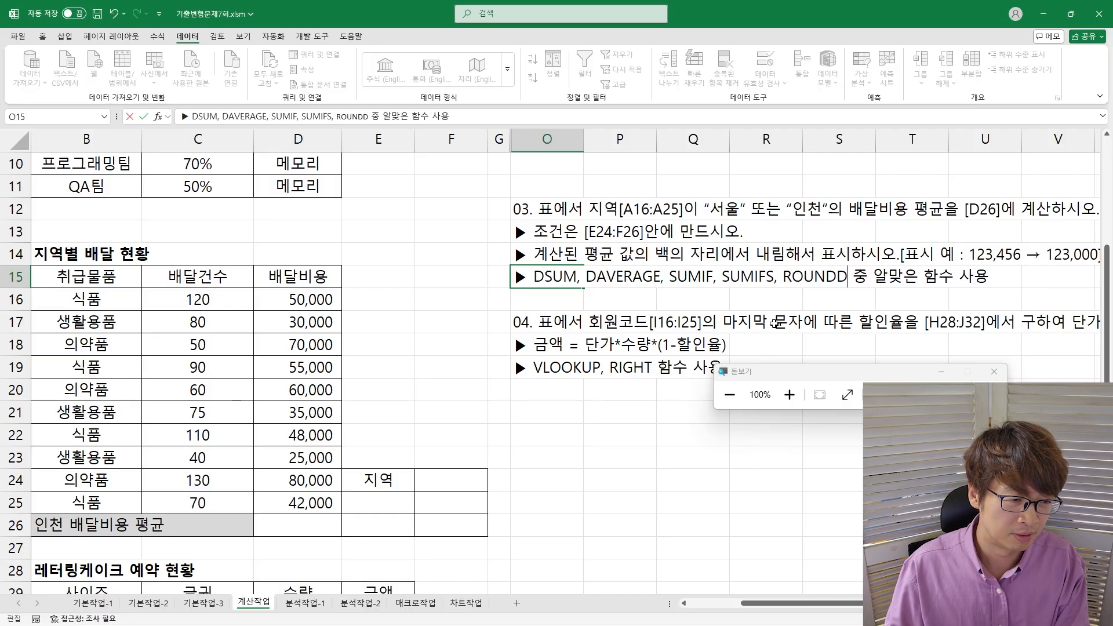
pyautogui.write('N')
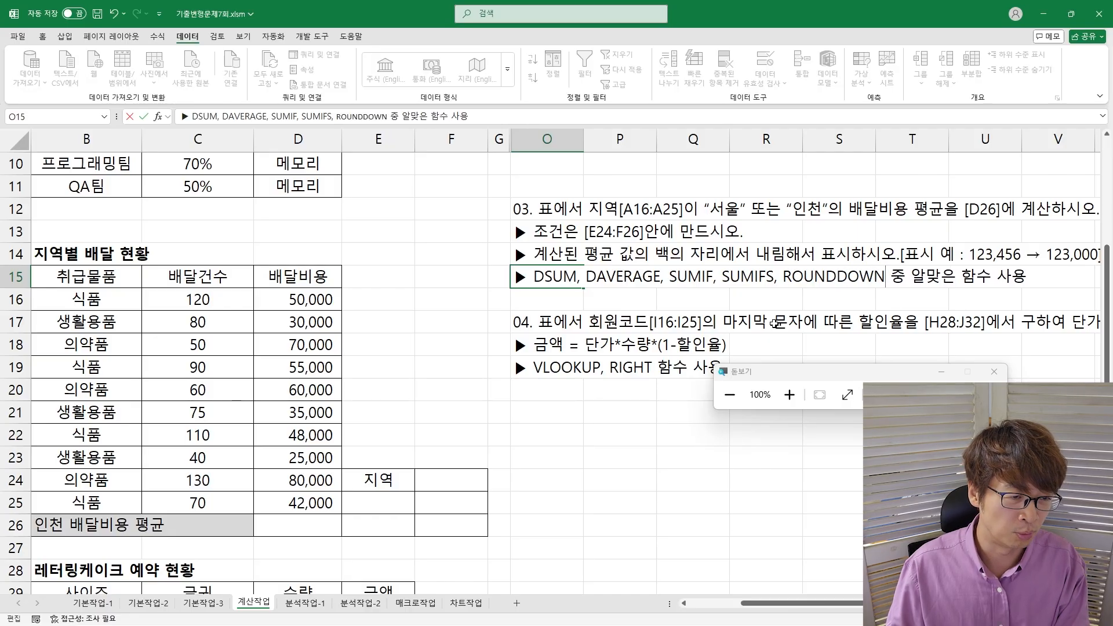
pyautogui.write(', ROUND, ')
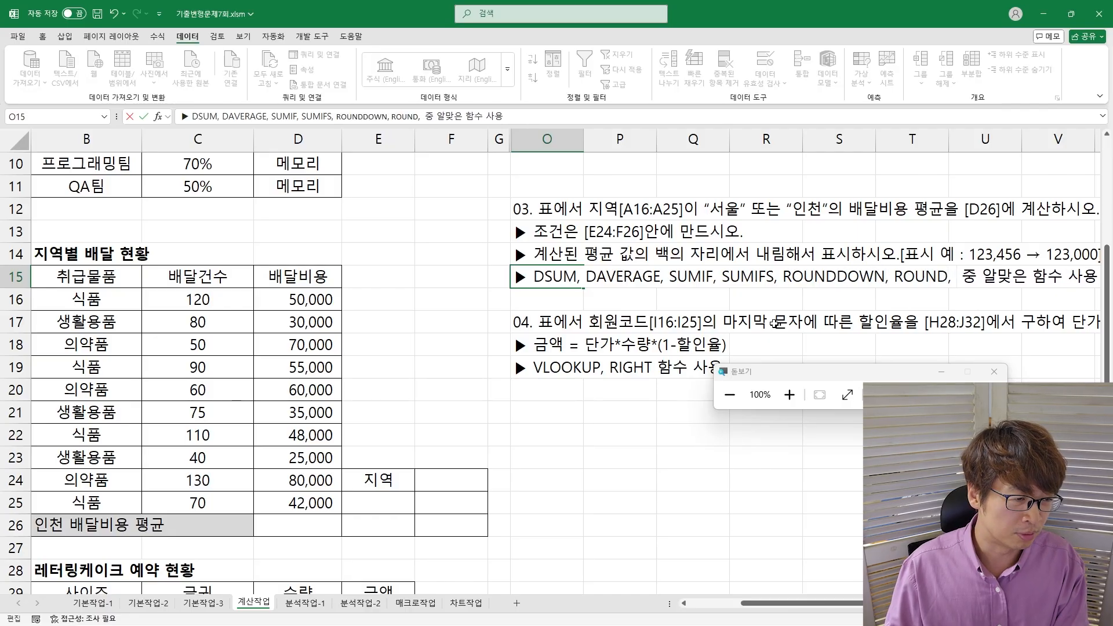
pyautogui.write('ROU')
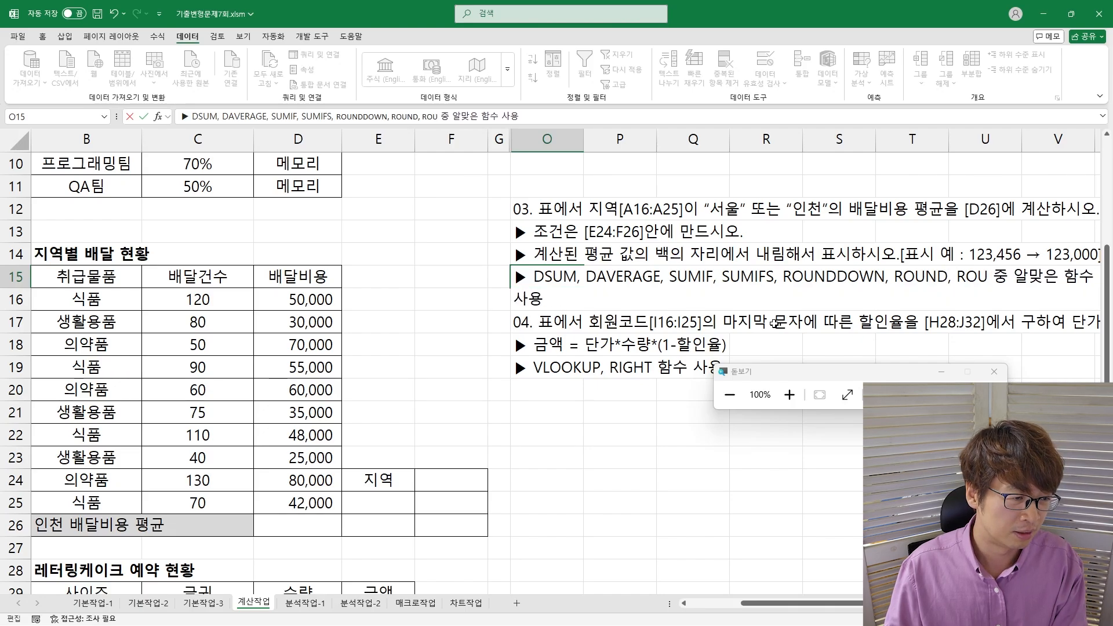
pyautogui.write('NDUP')
pyautogui.press('Return')
pyautogui.press('Up')
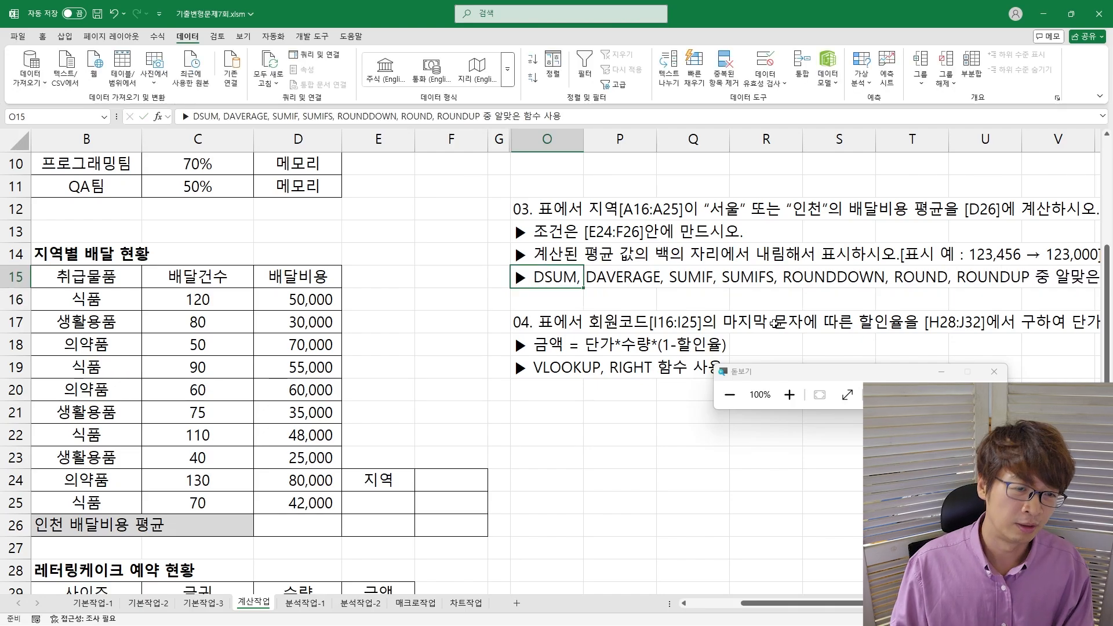
# - Look over task 03's rounding and function lines and return to the 지역 header of the 지역별 배달 현황 table
pyautogui.press('Right')
pyautogui.press('Right')
pyautogui.press('Right')
pyautogui.press('Left')
pyautogui.press('Left')
pyautogui.press('Up')
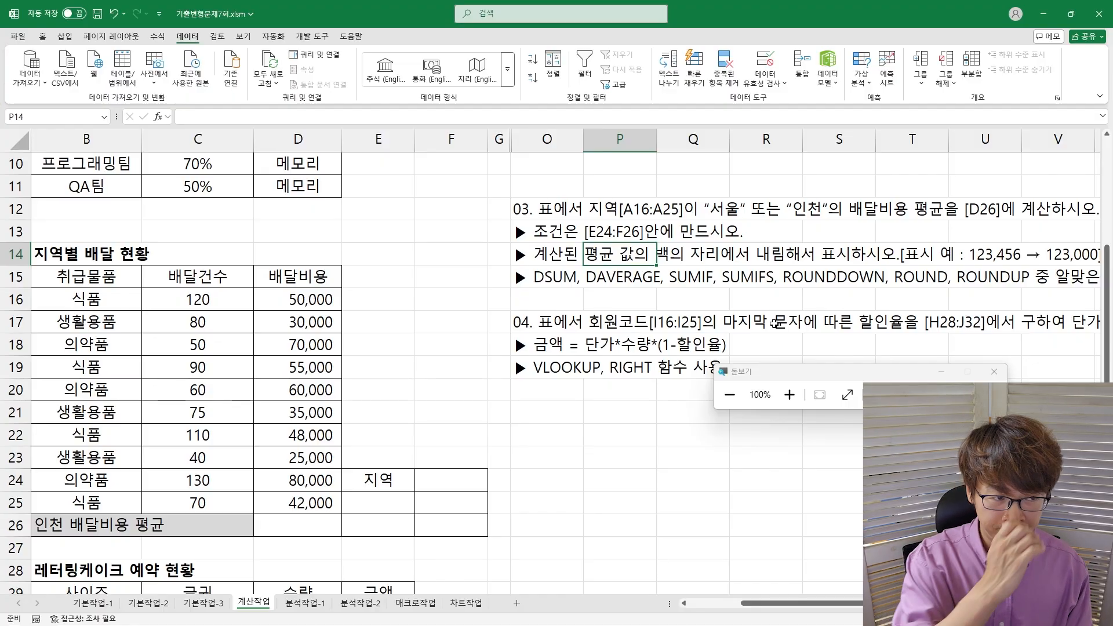
pyautogui.press('Left')
pyautogui.press('Left')
pyautogui.press('Left')
pyautogui.press('Left')
pyautogui.press('Left')
pyautogui.press('Left')
pyautogui.press('Left')
pyautogui.press('Left')
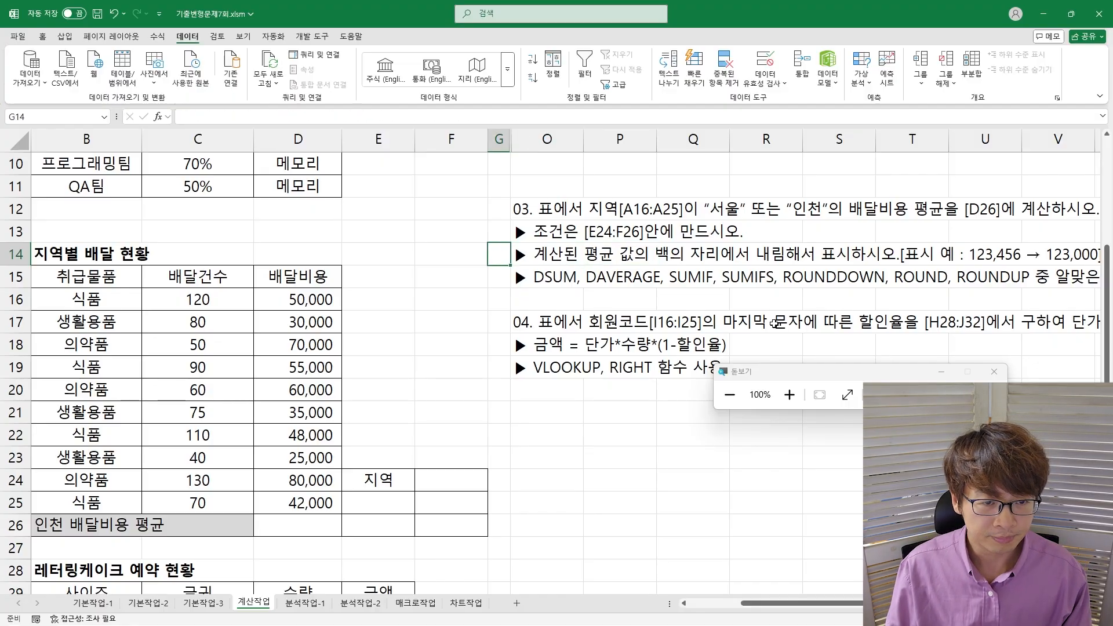
pyautogui.press('Down')
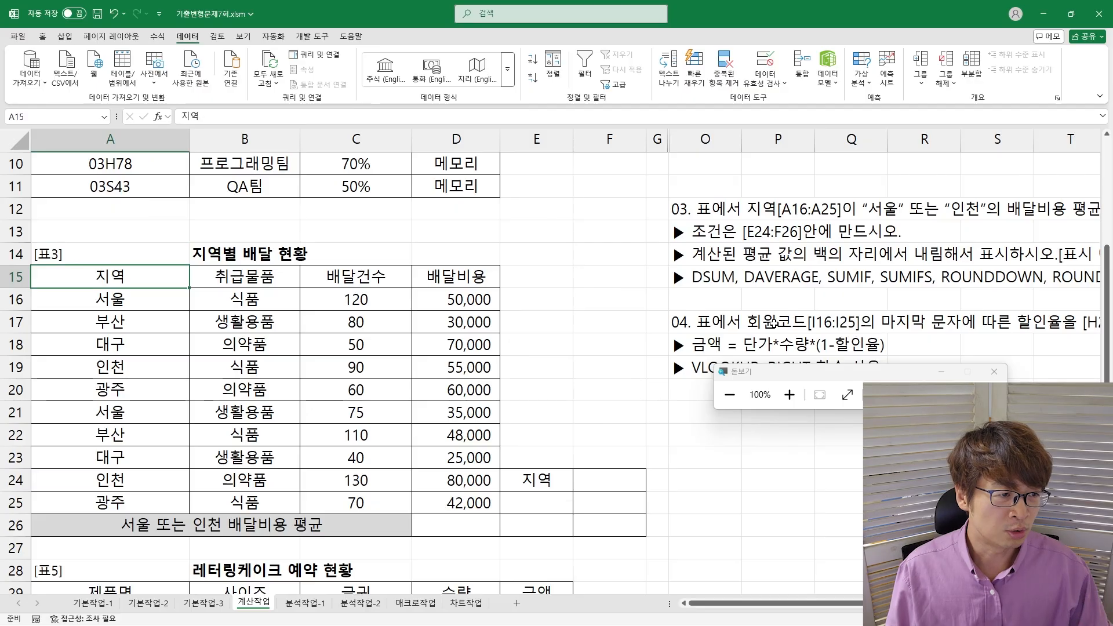
# - Enter the criteria 서울 in E25 and 인천 in E26 below the 지역 header
pyautogui.scroll(-2, 459, 446)
pyautogui.scroll(1, 273, 337)
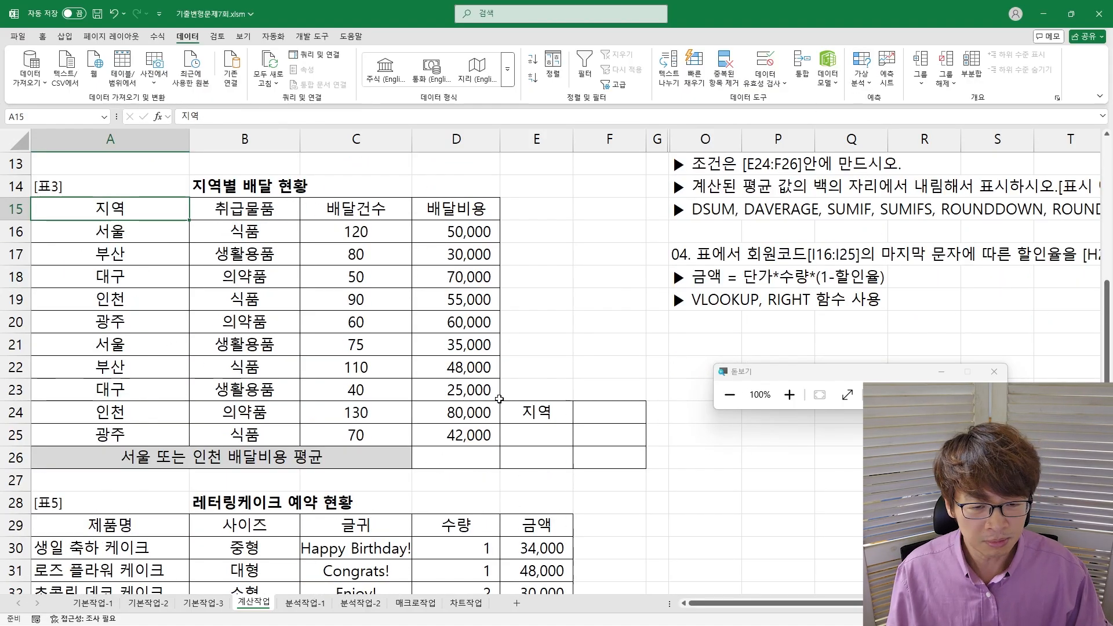
pyautogui.moveTo(536, 415); pyautogui.dragTo(587, 458)
pyautogui.click(543, 430)
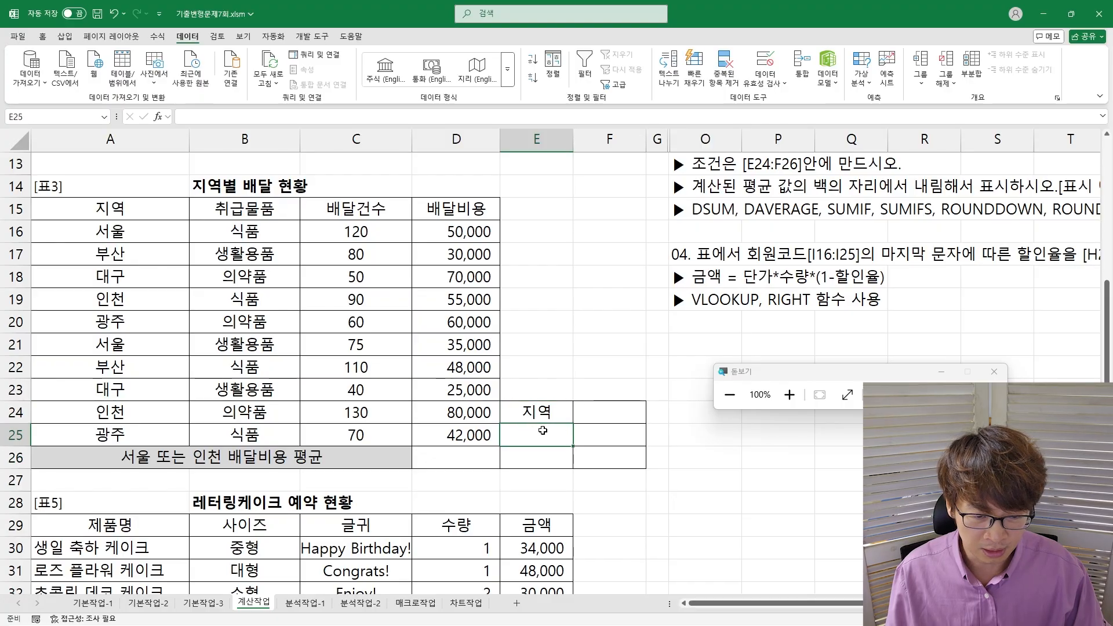
pyautogui.press('BackSpace')
pyautogui.press('BackSpace')
pyautogui.press('BackSpace')
pyautogui.press('BackSpace')
pyautogui.press('BackSpace')
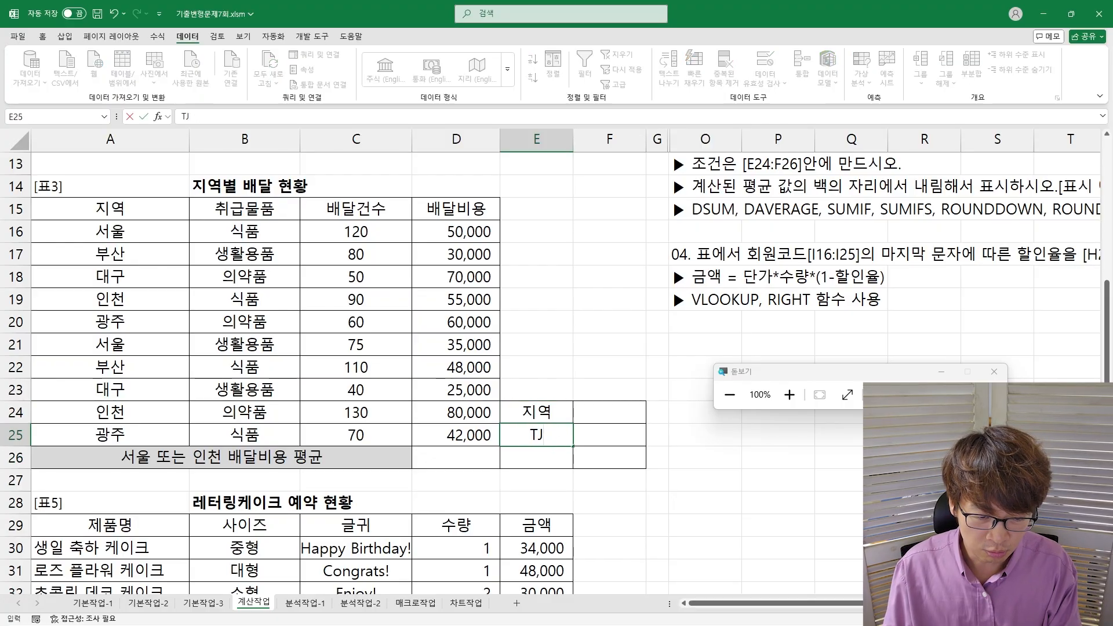
pyautogui.press('Hangul')
pyautogui.write('서울')
pyautogui.press('Return')
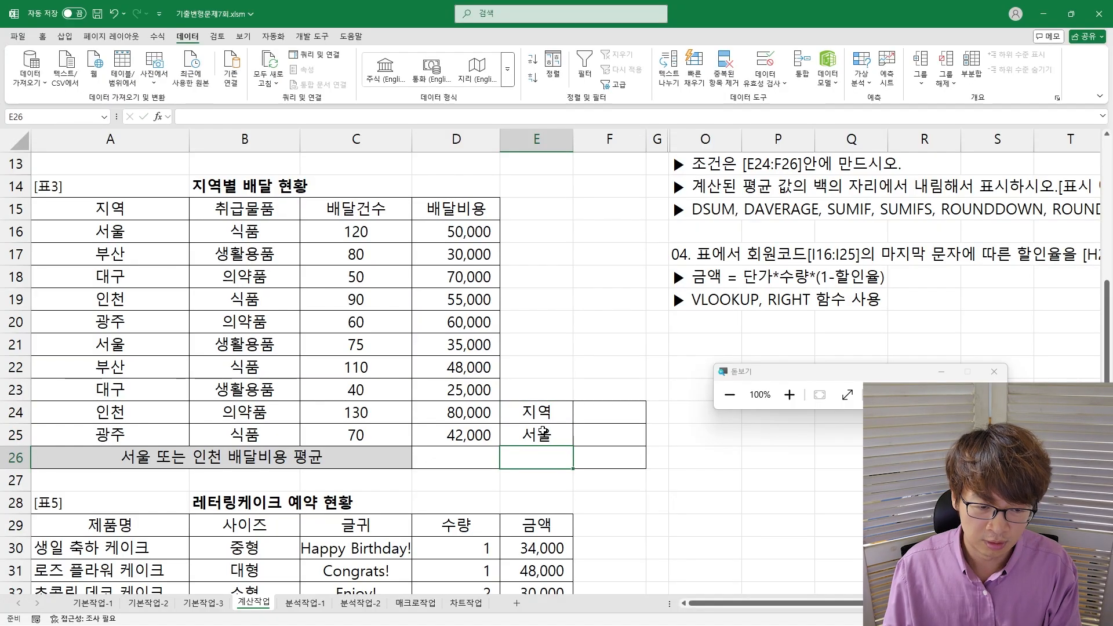
pyautogui.write('인천')
pyautogui.press('Return')
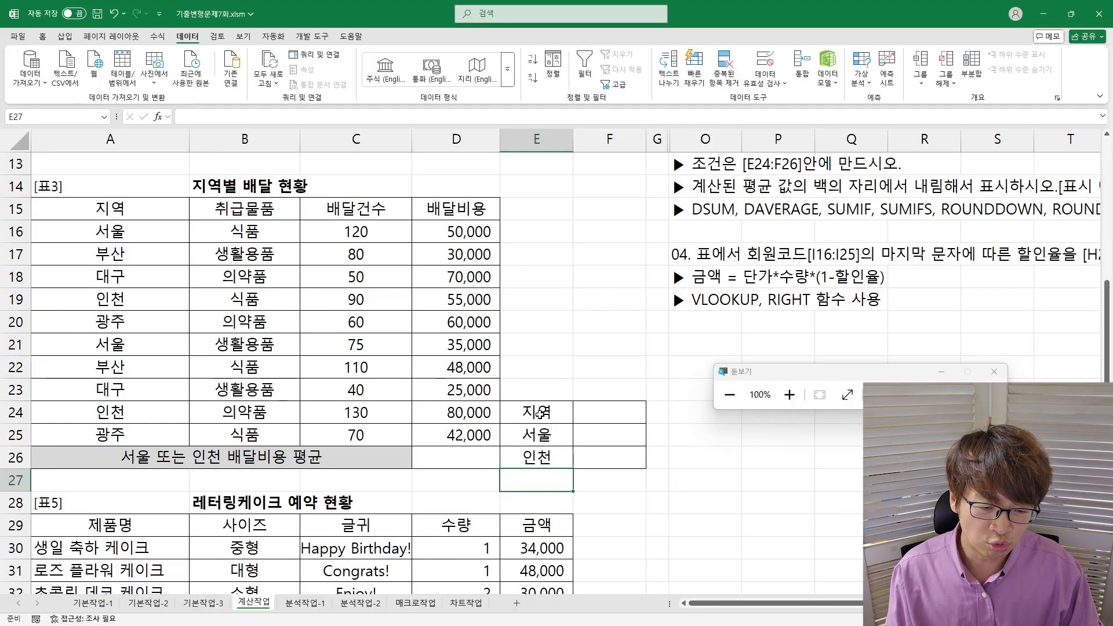
pyautogui.moveTo(538, 413); pyautogui.dragTo(540, 458)
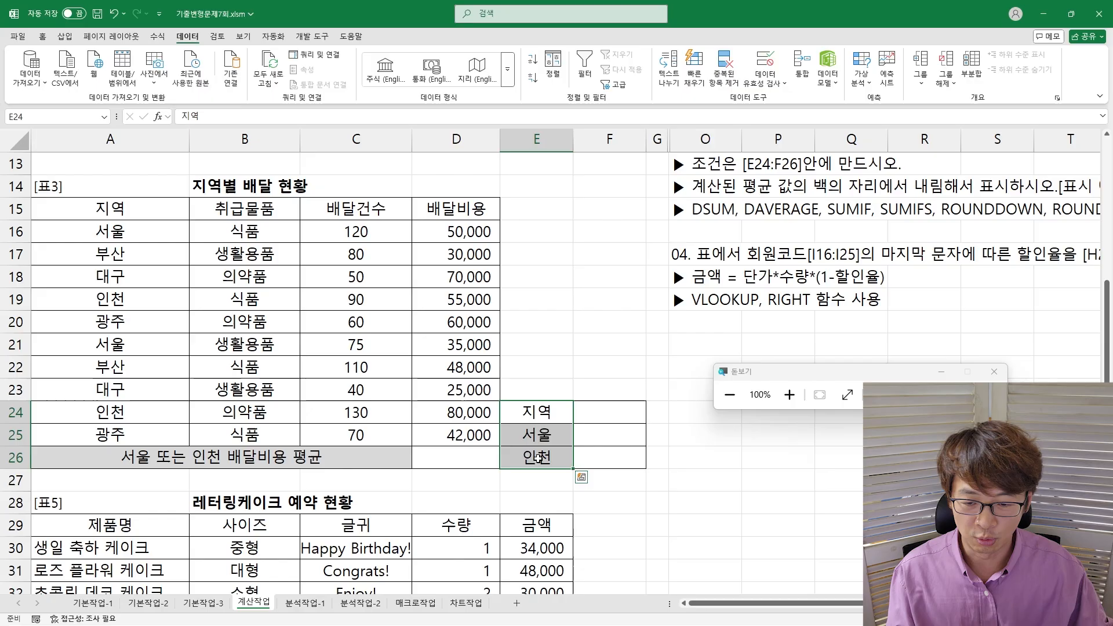
# - Start a DAVERAGE formula in D26 with the delivery table A15:D25 as its database argument
pyautogui.click(477, 456)
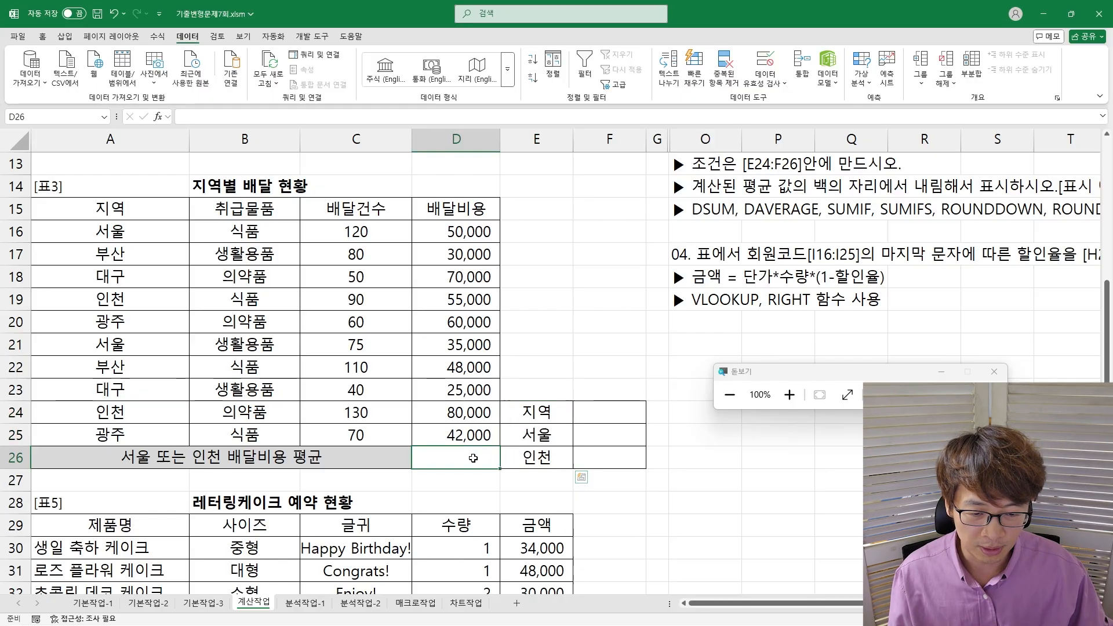
pyautogui.write('=')
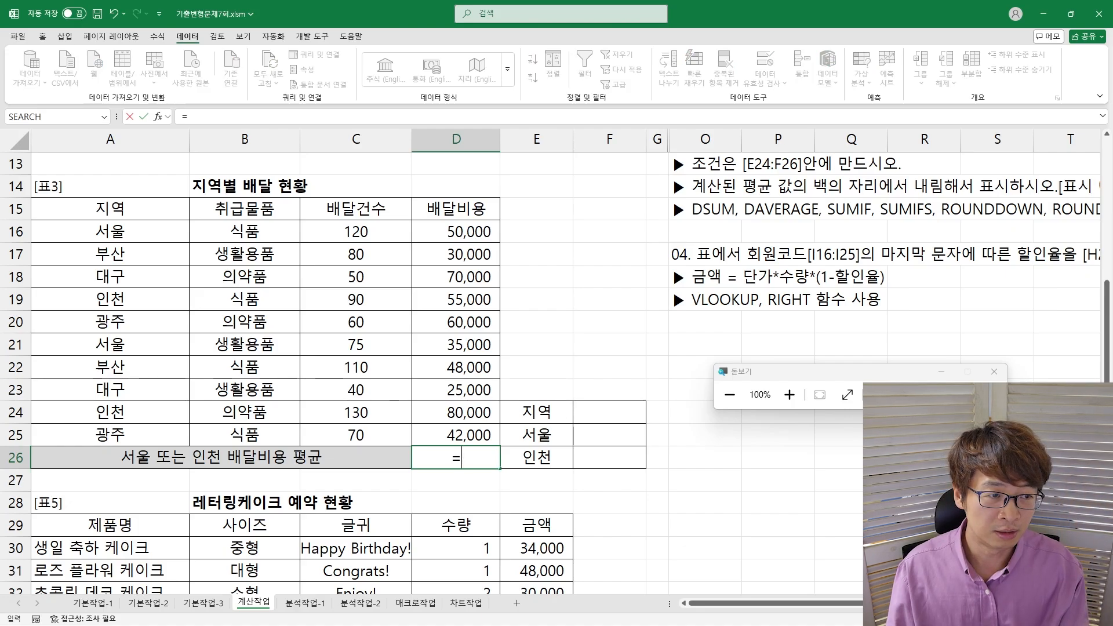
pyautogui.write('ㅇㅁ')
pyautogui.press('BackSpace')
pyautogui.press('BackSpace')
pyautogui.press('Hangul')
pyautogui.write('dave')
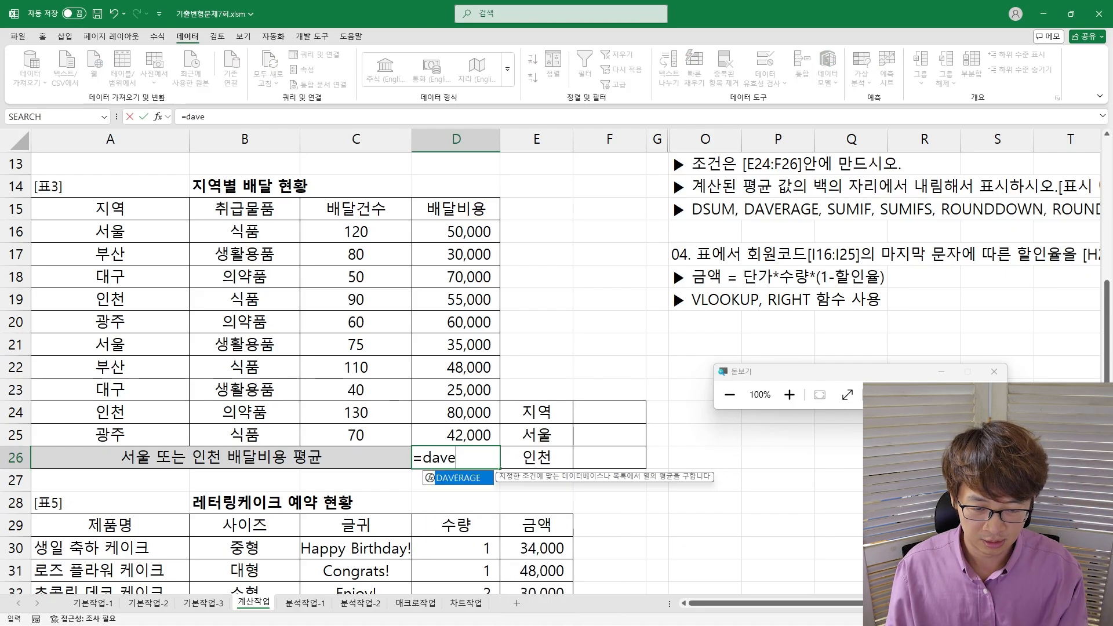
pyautogui.write('rage*(')
pyautogui.press('BackSpace')
pyautogui.press('BackSpace')
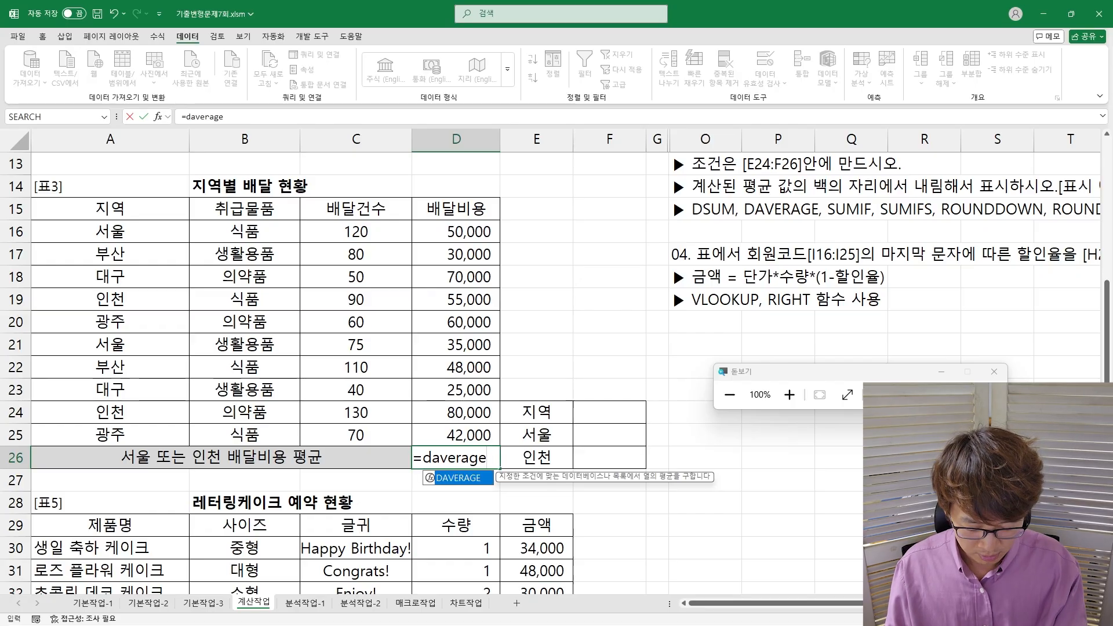
pyautogui.write('(')
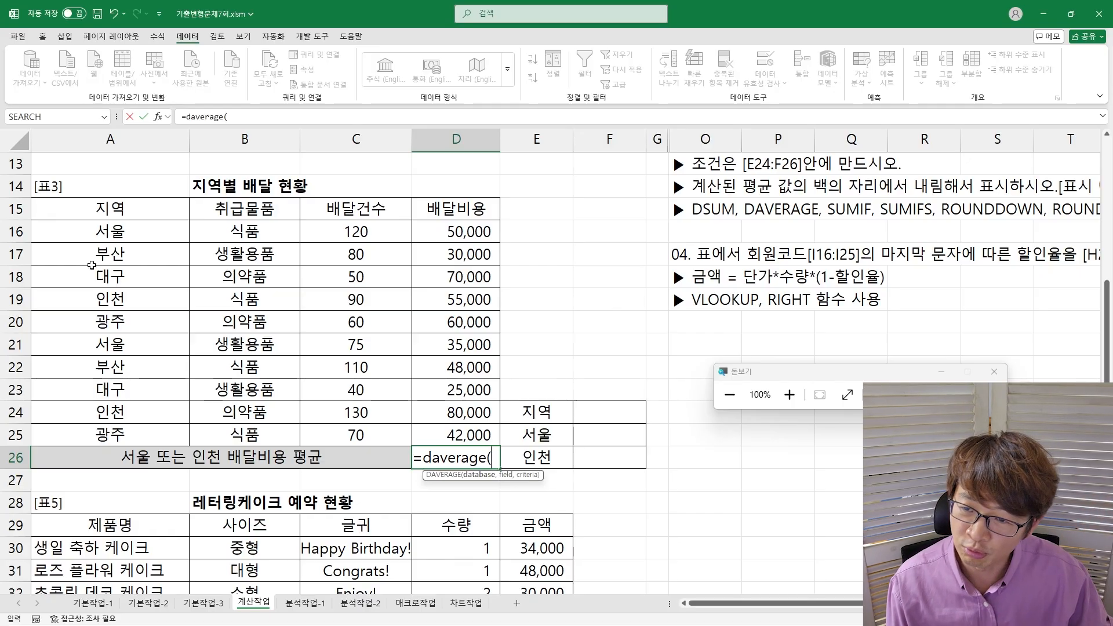
pyautogui.moveTo(113, 206); pyautogui.dragTo(439, 423)
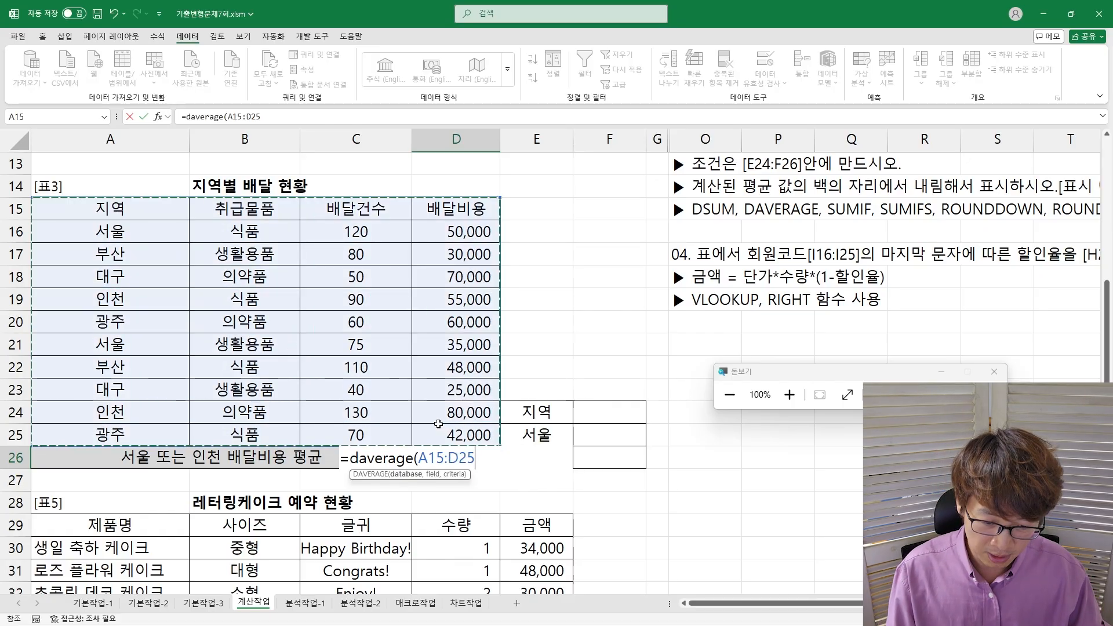
pyautogui.write(',')
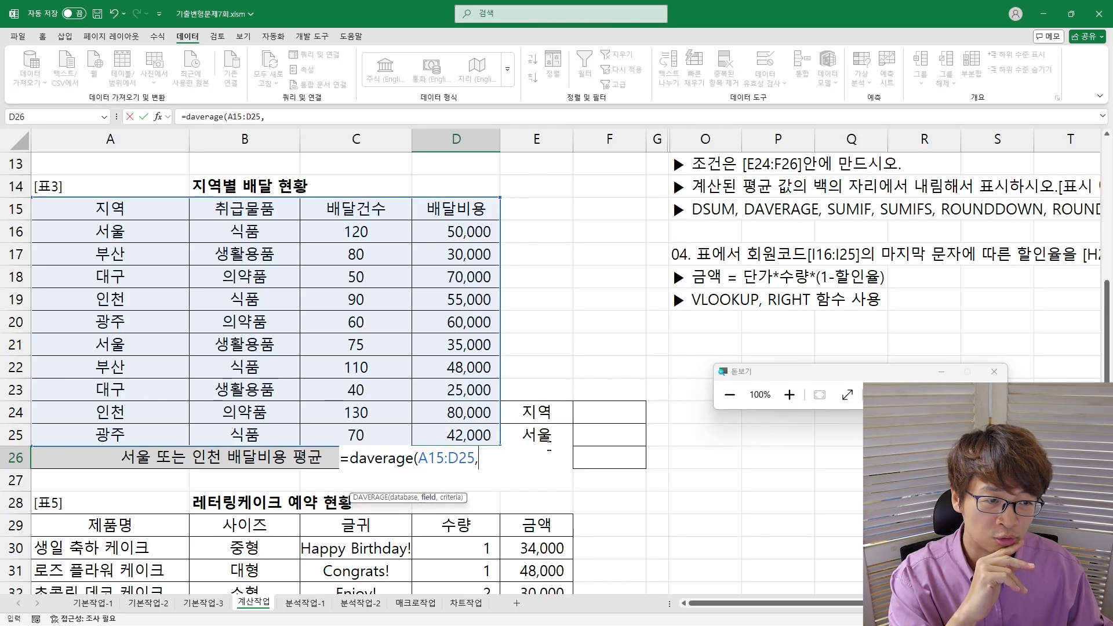
# - Complete D26's DAVERAGE formula with the 배달비용 header D15 as the field and E24:E26 as the criteria
pyautogui.click(469, 209)
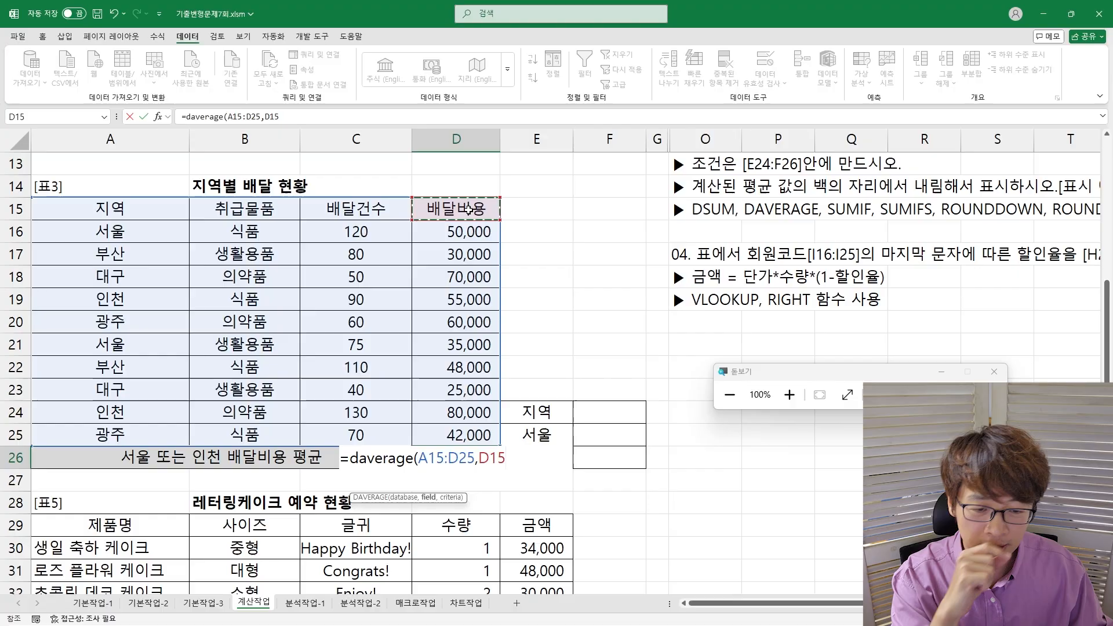
pyautogui.write(',')
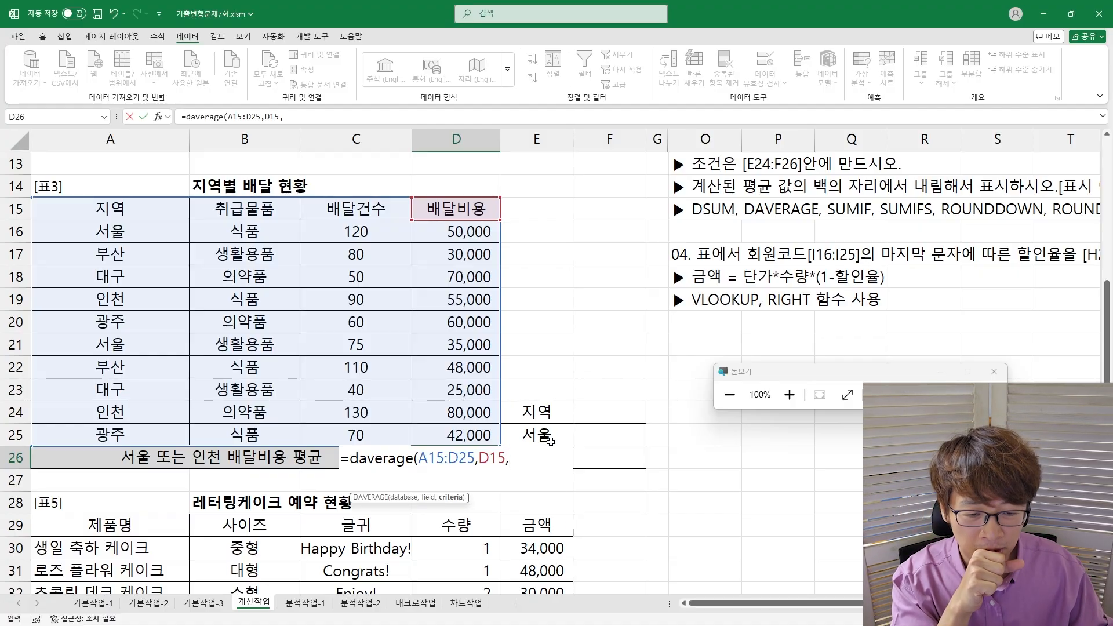
pyautogui.moveTo(546, 416); pyautogui.dragTo(560, 464)
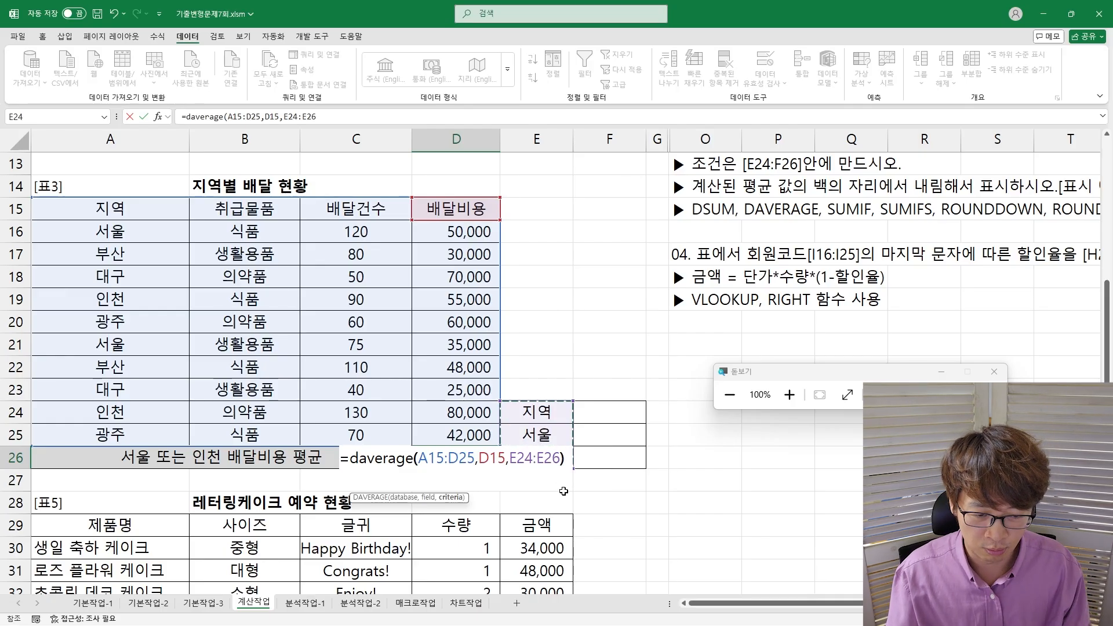
pyautogui.press('Return')
pyautogui.press('Up')
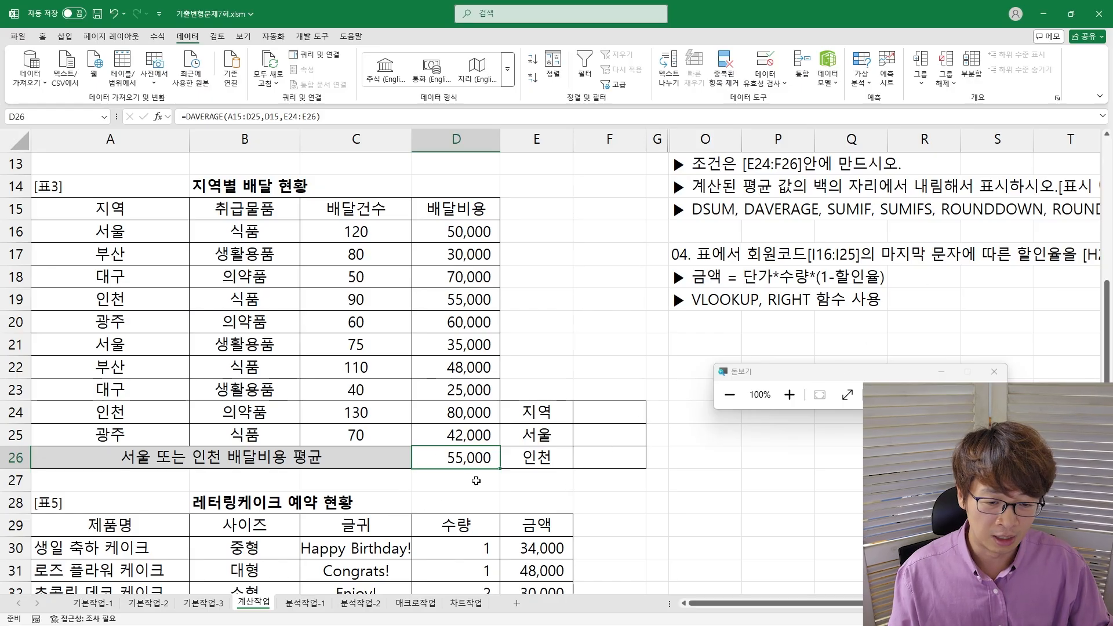
# - Check task 03's instruction for rounding the average down and its display example
pyautogui.click(936, 187)
pyautogui.press('Right')
pyautogui.press('Right')
pyautogui.press('Right')
pyautogui.press('Right')
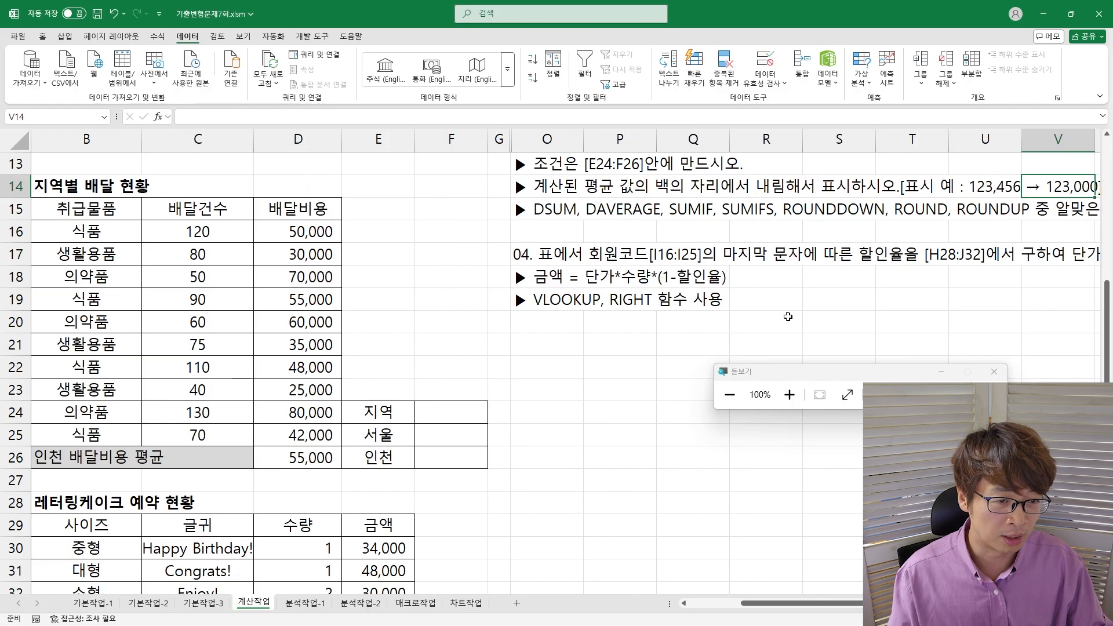
pyautogui.moveTo(316, 484); pyautogui.dragTo(35, 480)
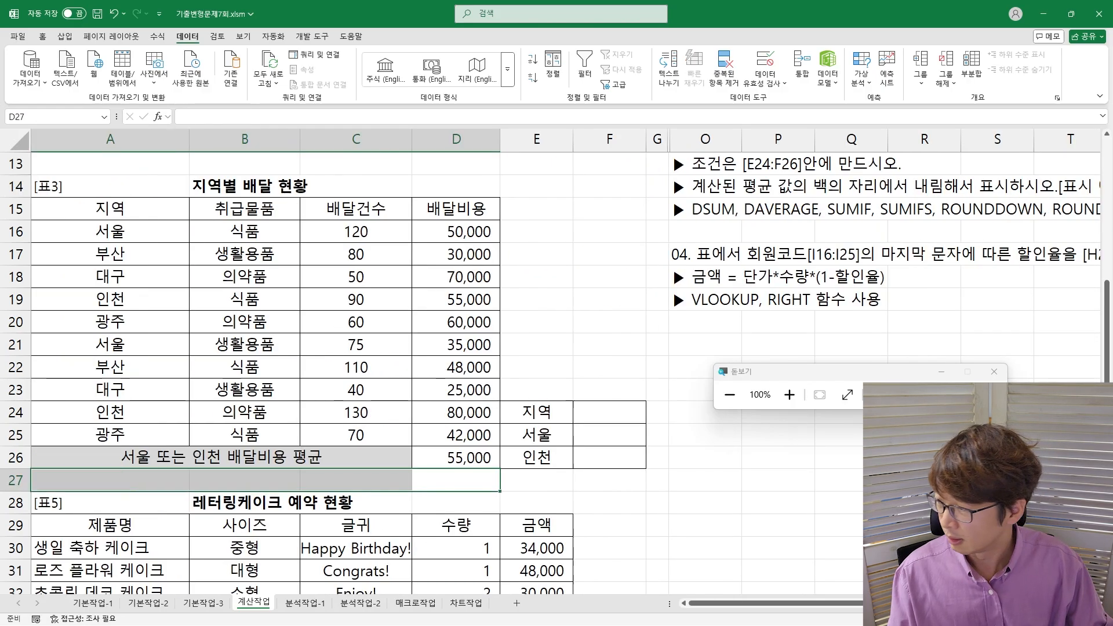
# - Wrap D26's DAVERAGE formula in a round-down function with -4 as the number of digits
pyautogui.click(461, 460)
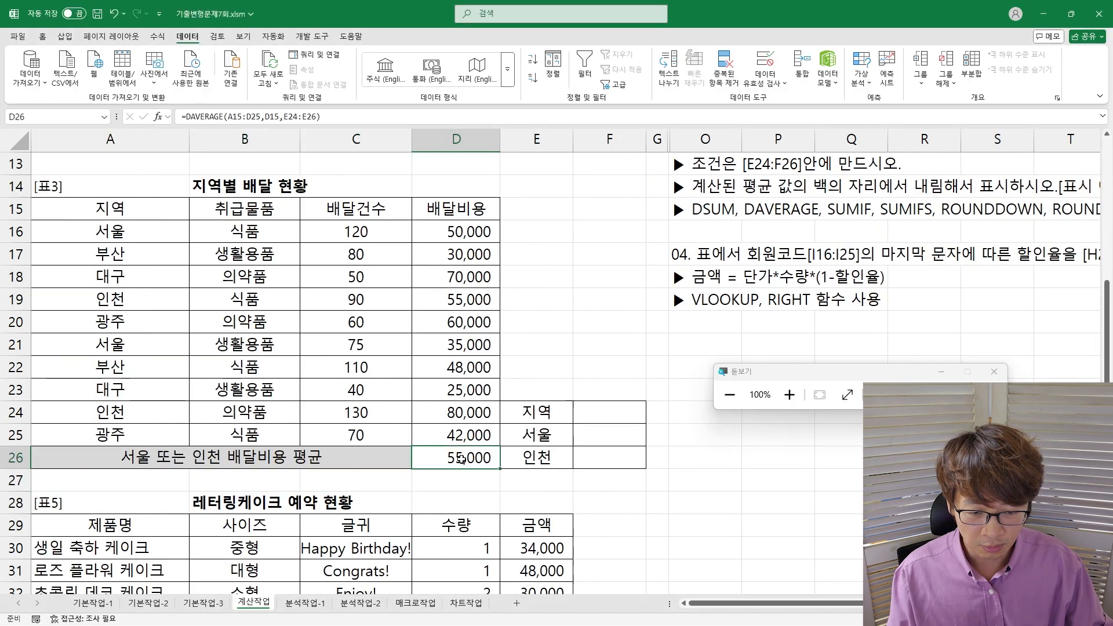
pyautogui.doubleClick(461, 458)
pyautogui.press('Escape')
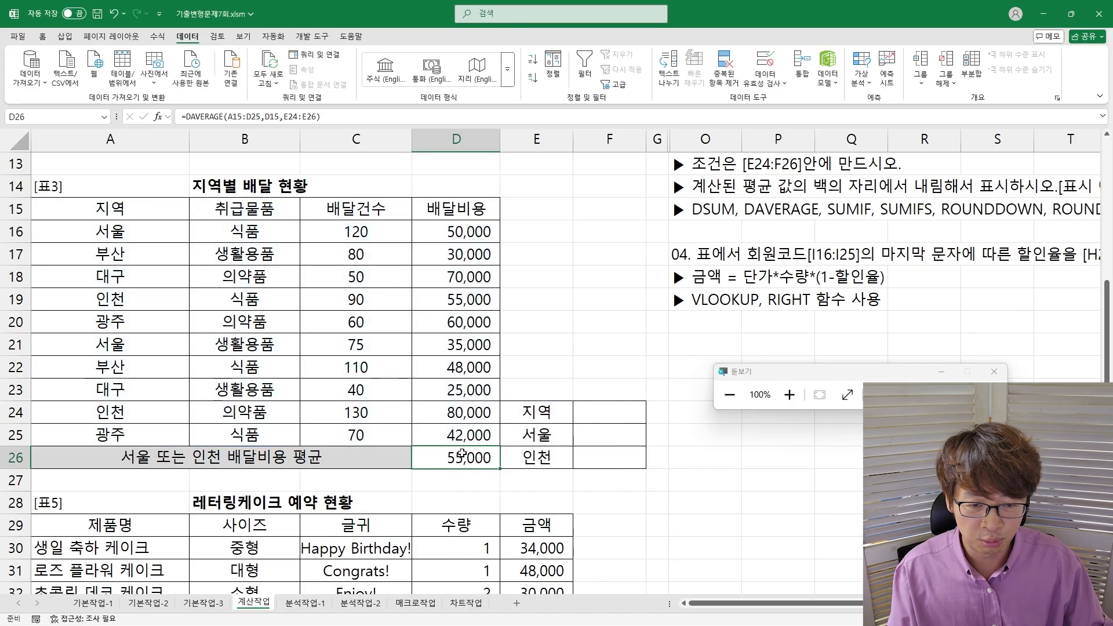
pyautogui.doubleClick(441, 456)
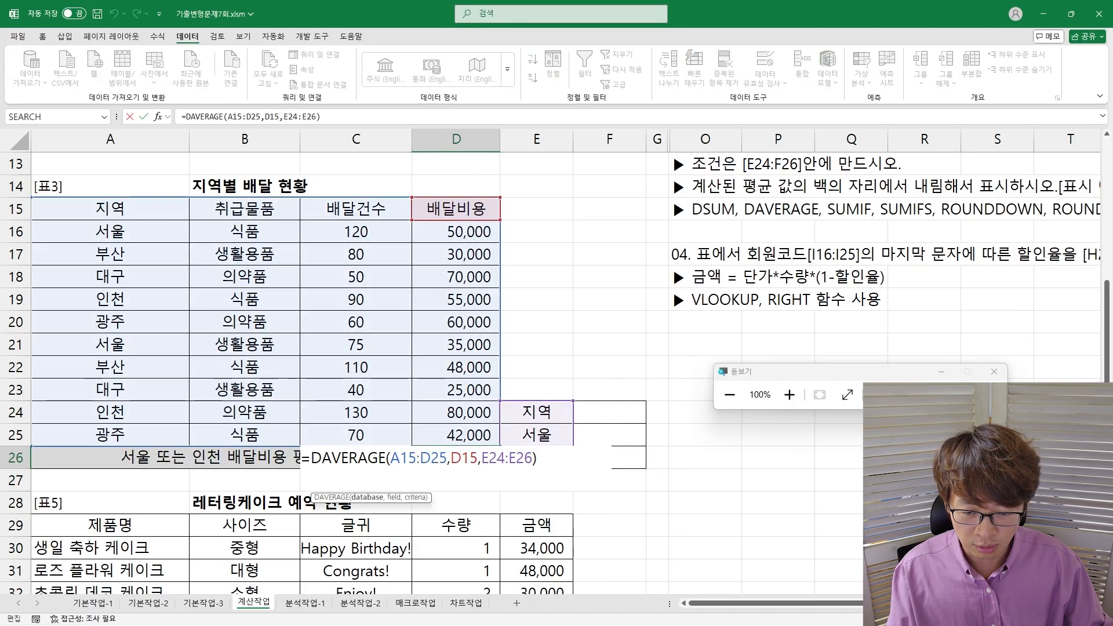
pyautogui.write('roud')
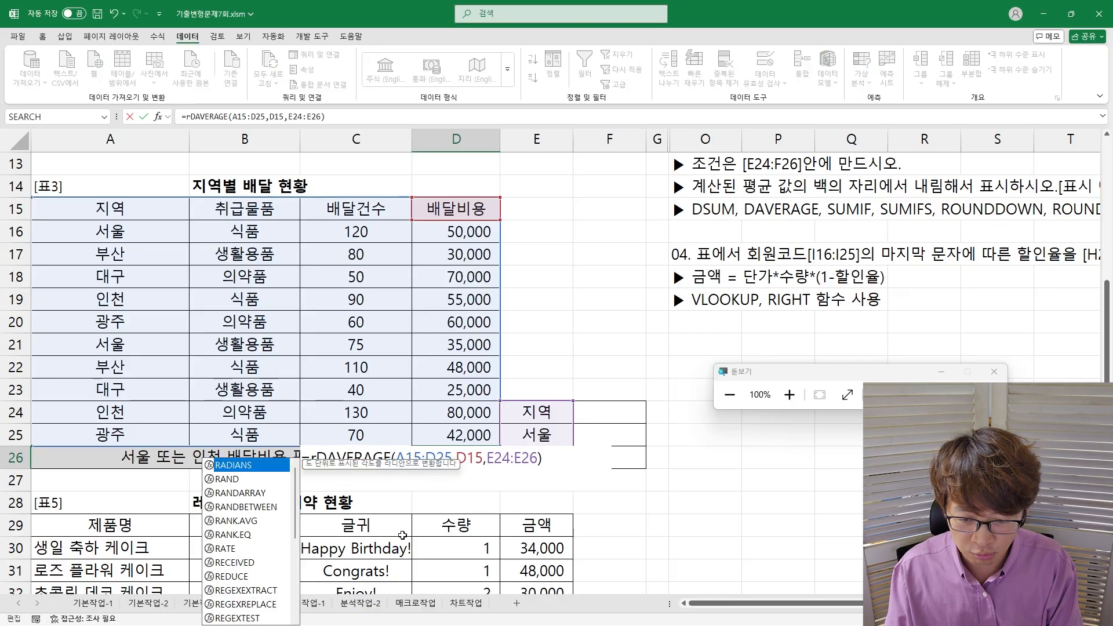
pyautogui.write('down(')
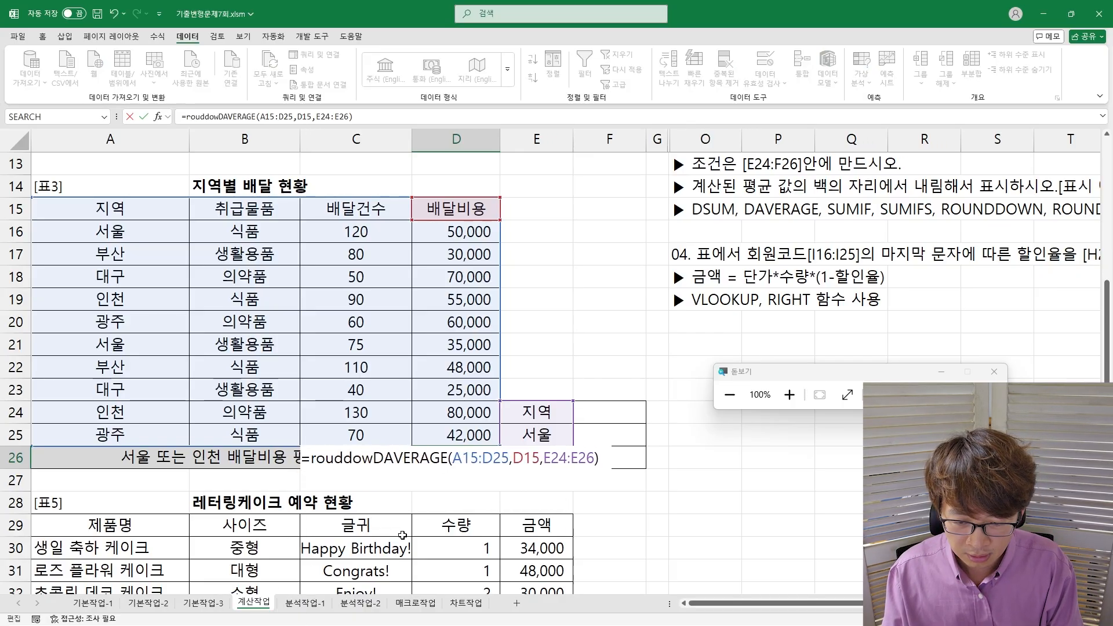
pyautogui.hotkey('shift', 'End')
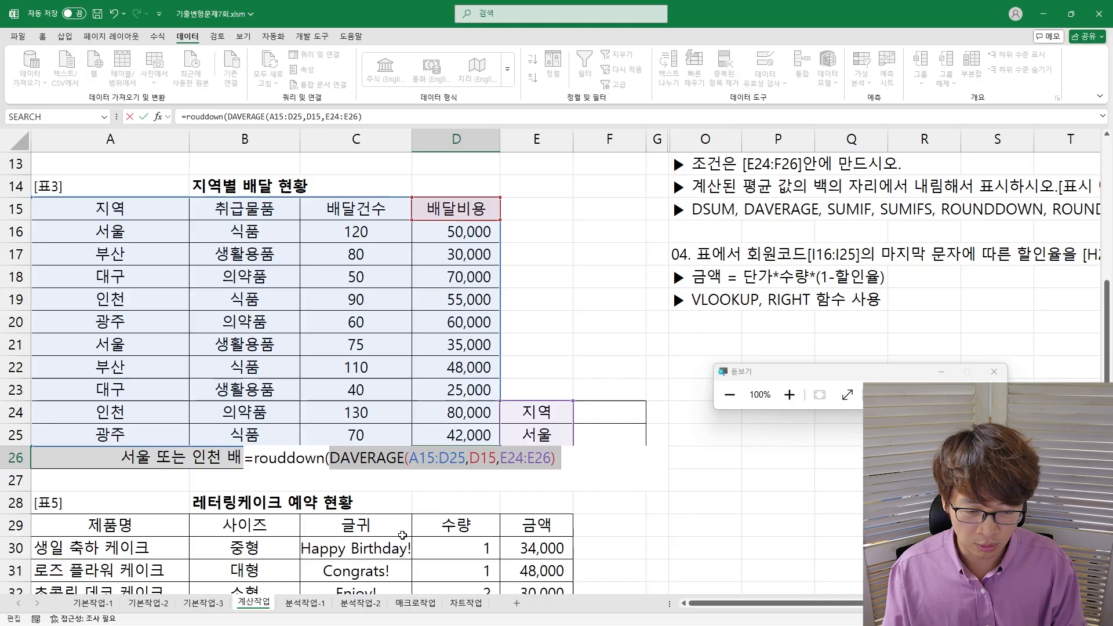
pyautogui.press('End')
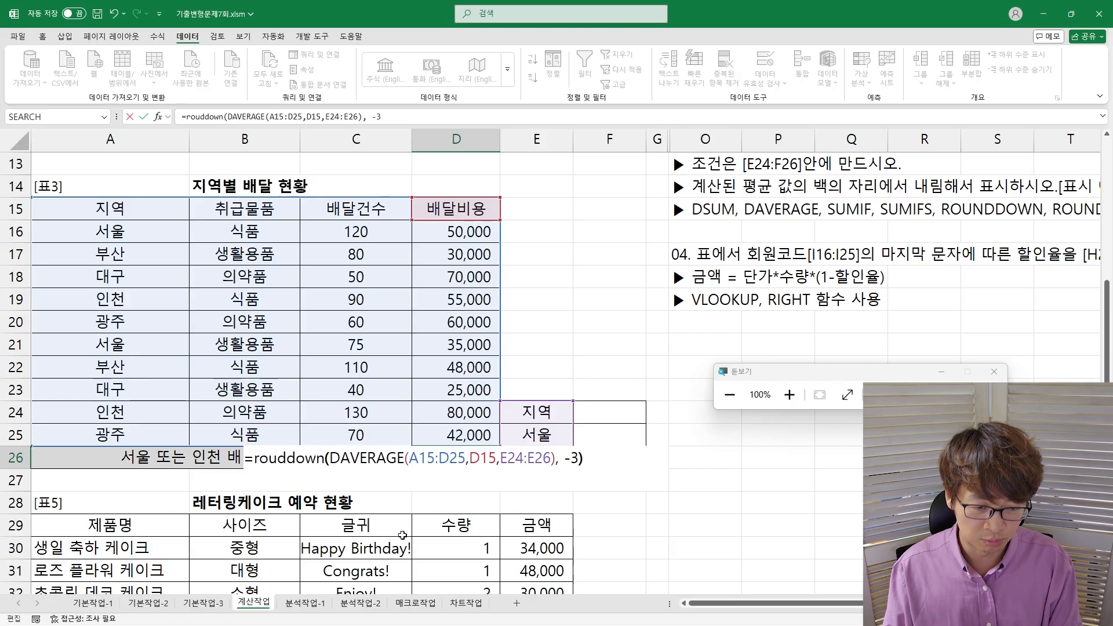
pyautogui.press('BackSpace')
pyautogui.press('Return')
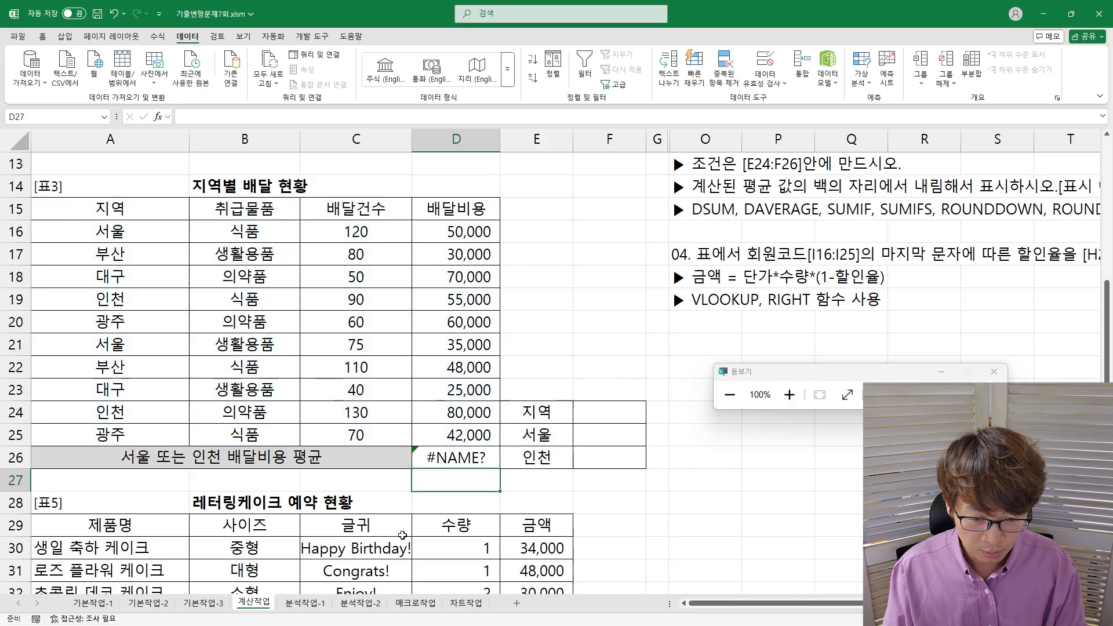
# - Correct the misspelled outer function name in D26's formula to ROUNDDOWN
pyautogui.press('F2')
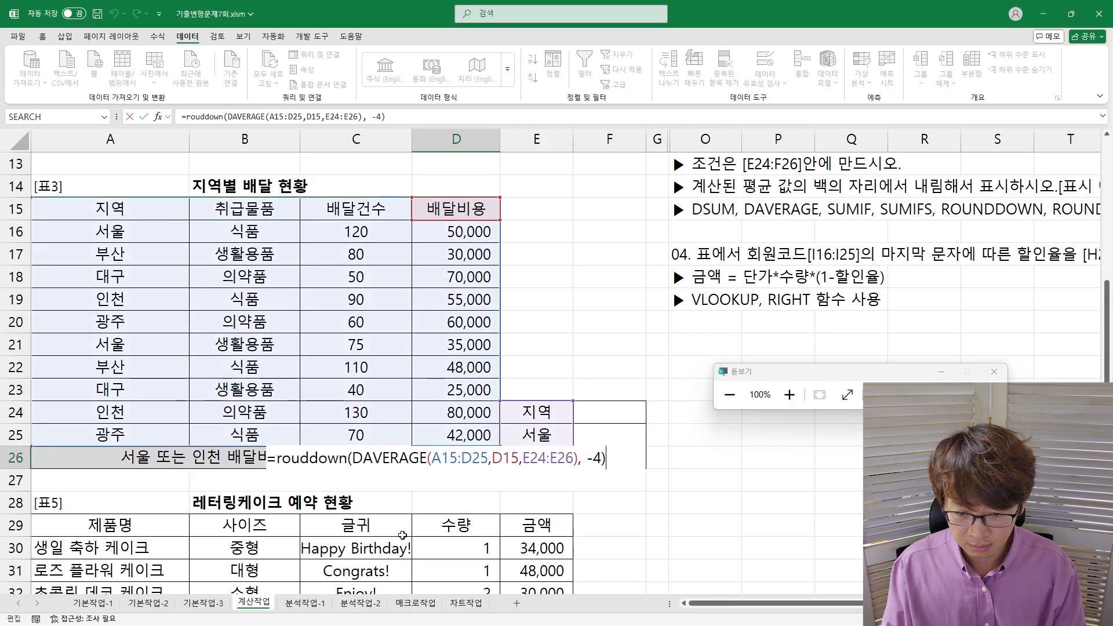
pyautogui.press('Left')
pyautogui.press('Left')
pyautogui.press('Left')
pyautogui.press('Left')
pyautogui.press('Left')
pyautogui.press('Left')
pyautogui.press('Left')
pyautogui.press('Left')
pyautogui.press('Left')
pyautogui.press('Left')
pyautogui.press('Left')
pyautogui.press('Left')
pyautogui.press('Left')
pyautogui.press('Left')
pyautogui.press('Left')
pyautogui.press('Left')
pyautogui.press('Left')
pyautogui.press('Left')
pyautogui.press('Left')
pyautogui.press('Left')
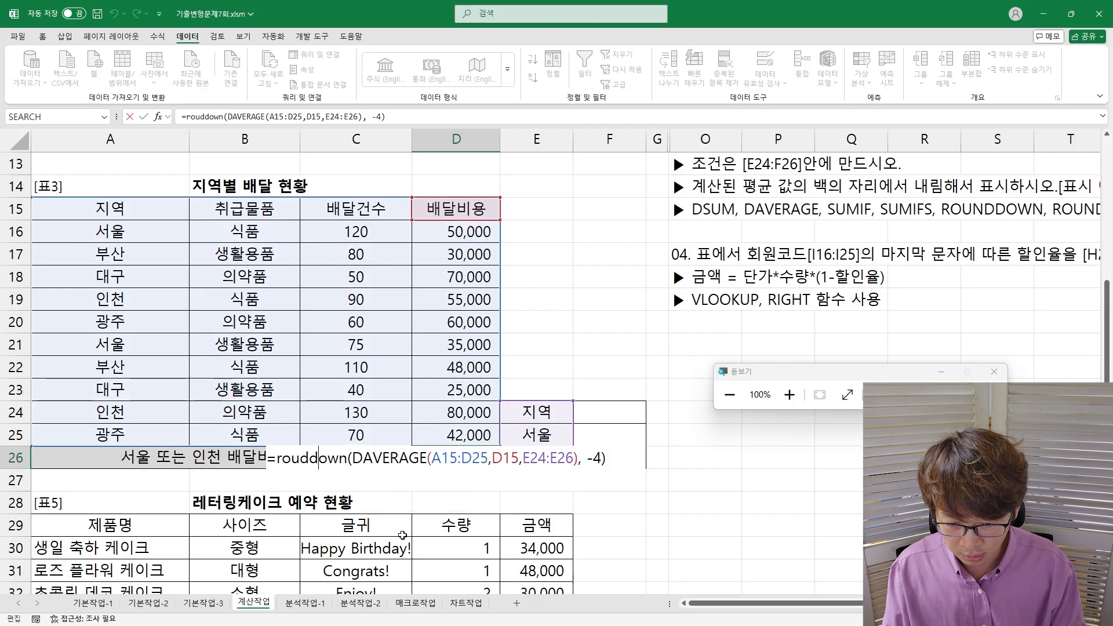
pyautogui.write('n')
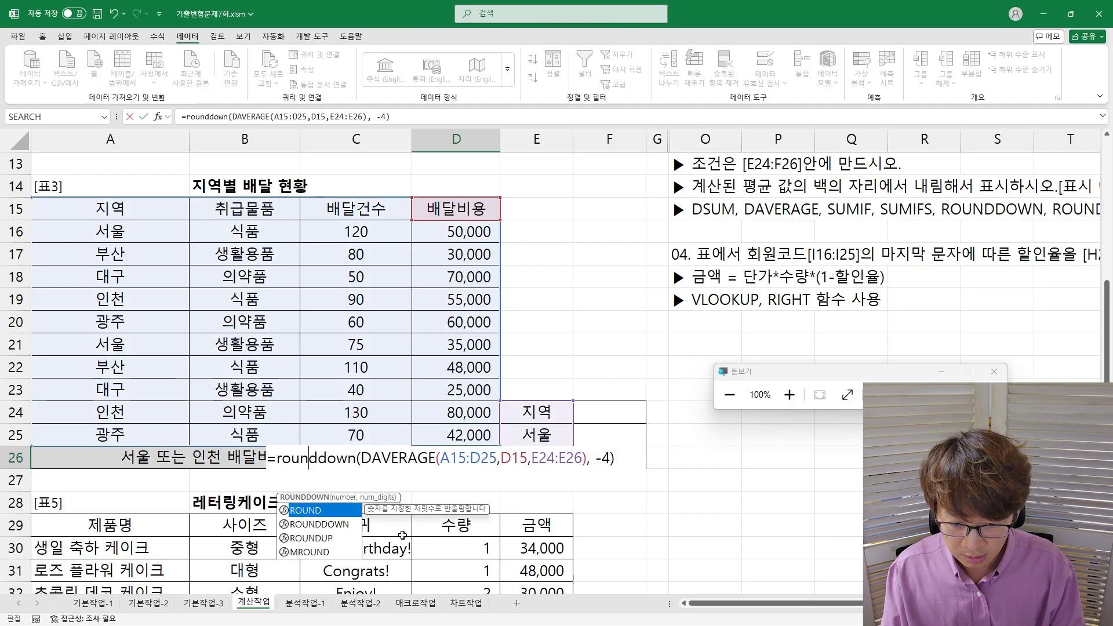
pyautogui.press('Return')
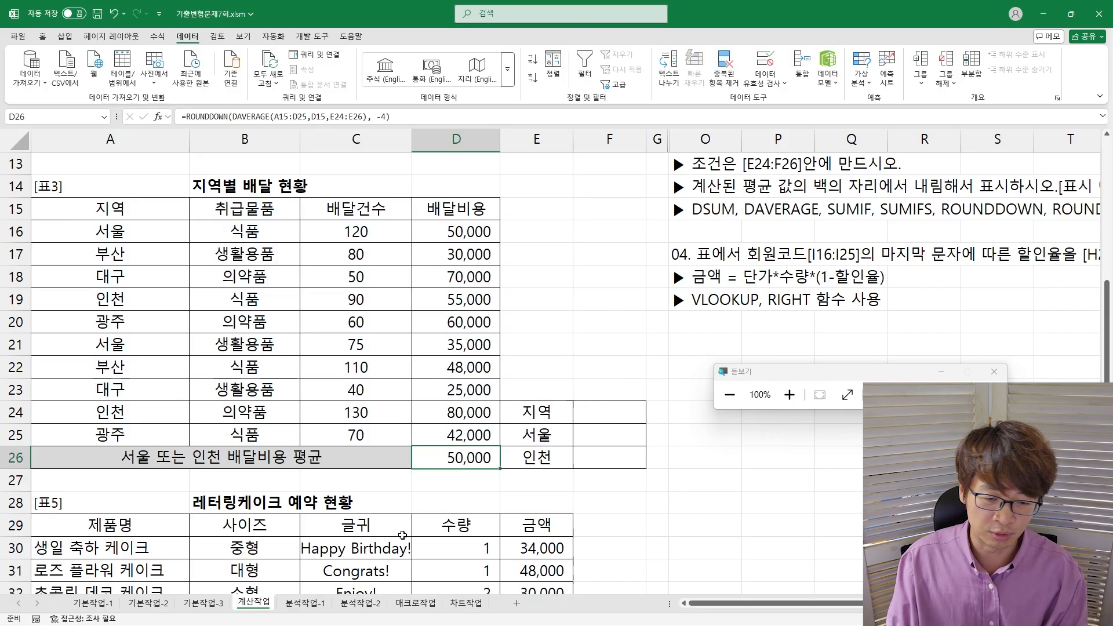
# - Set the number of digits in D26's ROUNDDOWN formula to -3
pyautogui.press('F2')
pyautogui.press('Left')
pyautogui.press('BackSpace')
pyautogui.write('3')
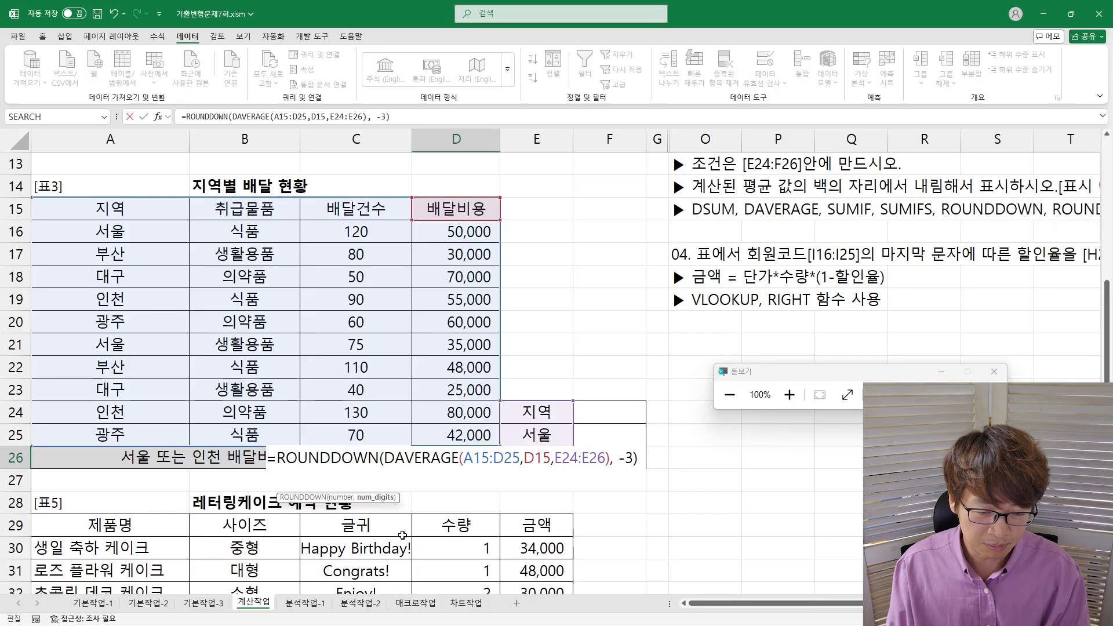
pyautogui.press('Return')
pyautogui.press('Up')
pyautogui.press('F2')
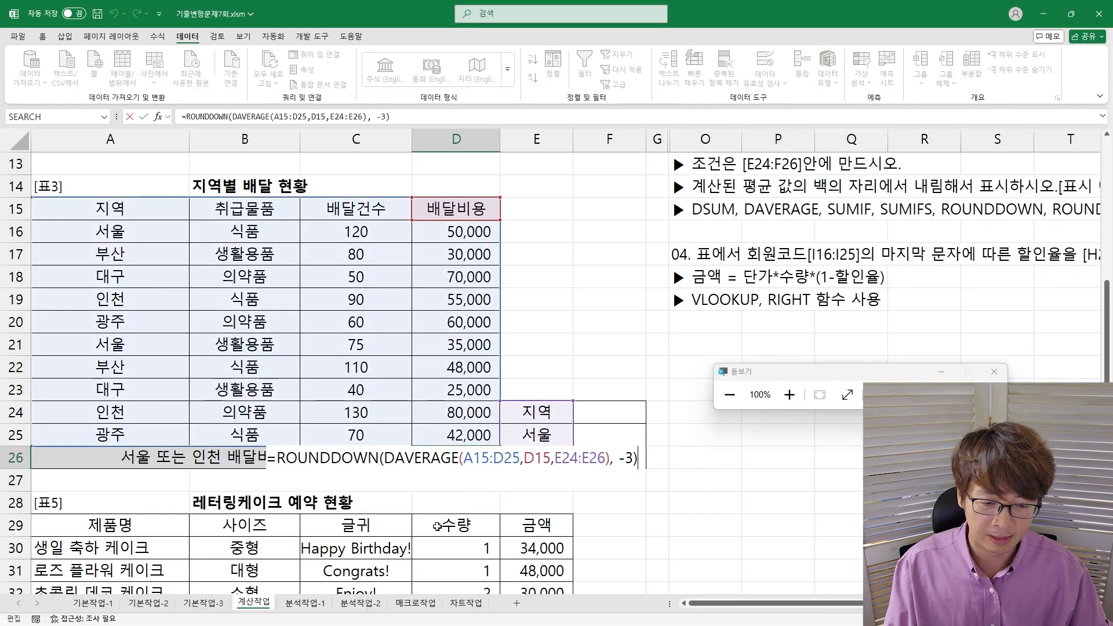
pyautogui.press('Escape')
# - Unhide the columns between G and O and minimize the magnifier window covering the task text
pyautogui.scroll(-4, 440, 511)
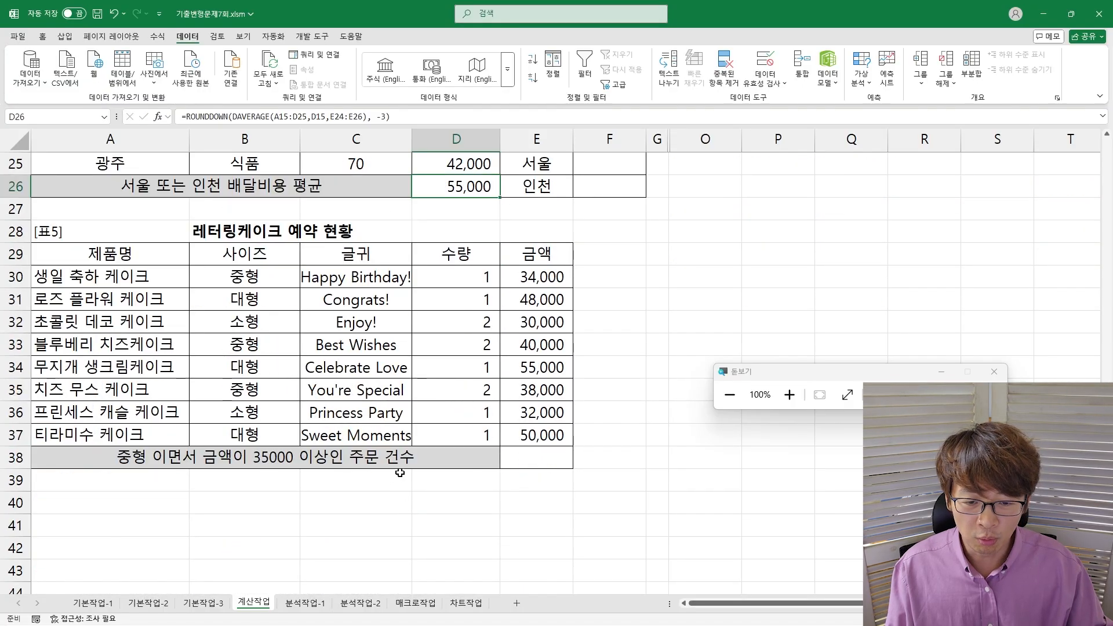
pyautogui.scroll(2, 453, 439)
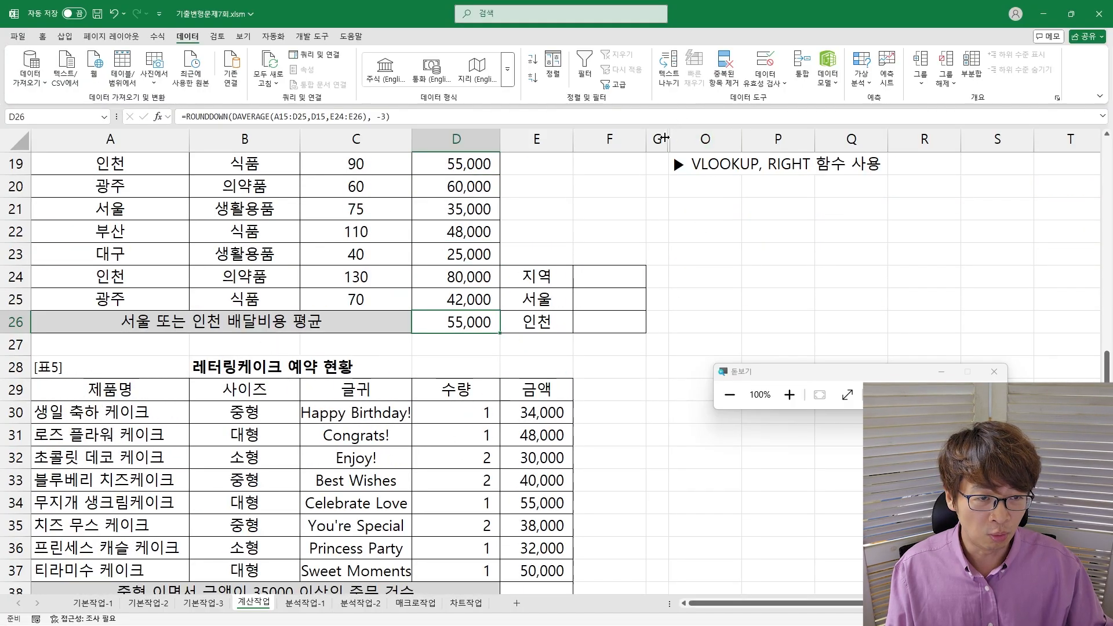
pyautogui.moveTo(657, 138); pyautogui.dragTo(690, 138)
pyautogui.rightClick(690, 138)
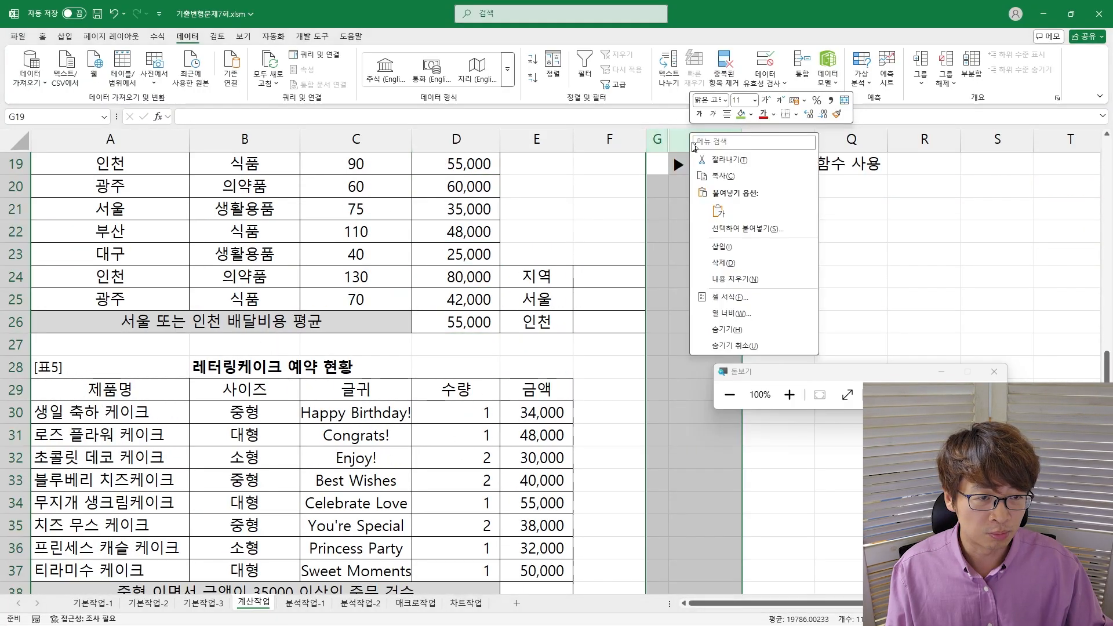
pyautogui.click(736, 346)
pyautogui.scroll(-2, 896, 378)
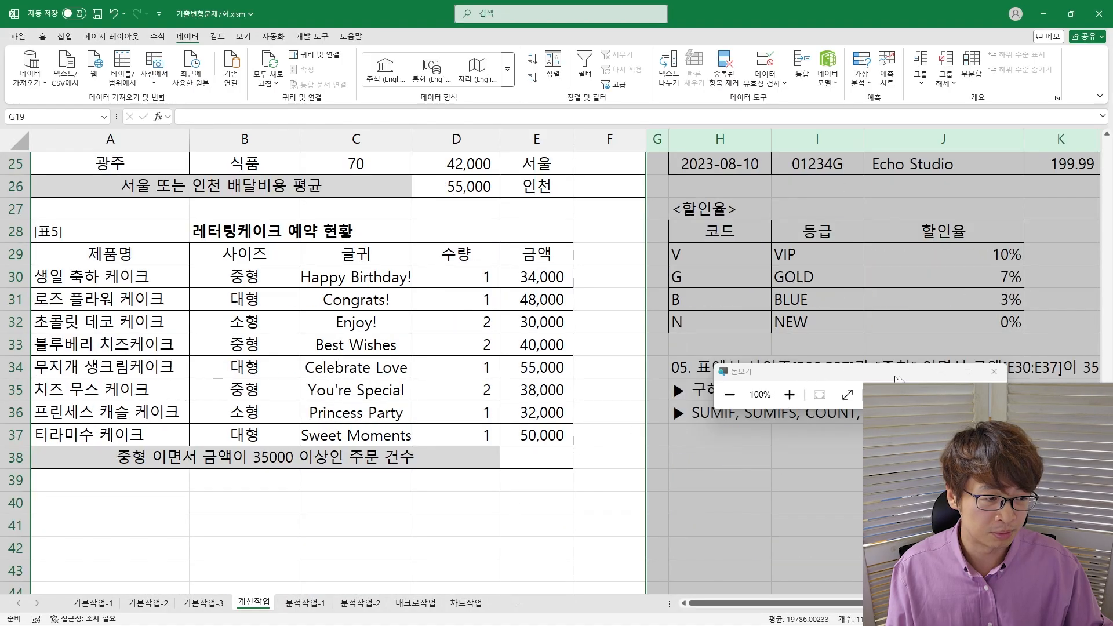
pyautogui.click(941, 371)
# - Examine task 05's instruction and display example, and compare the 금액 of the 중형 rows in 표5 with the 35,000 threshold
pyautogui.click(700, 380)
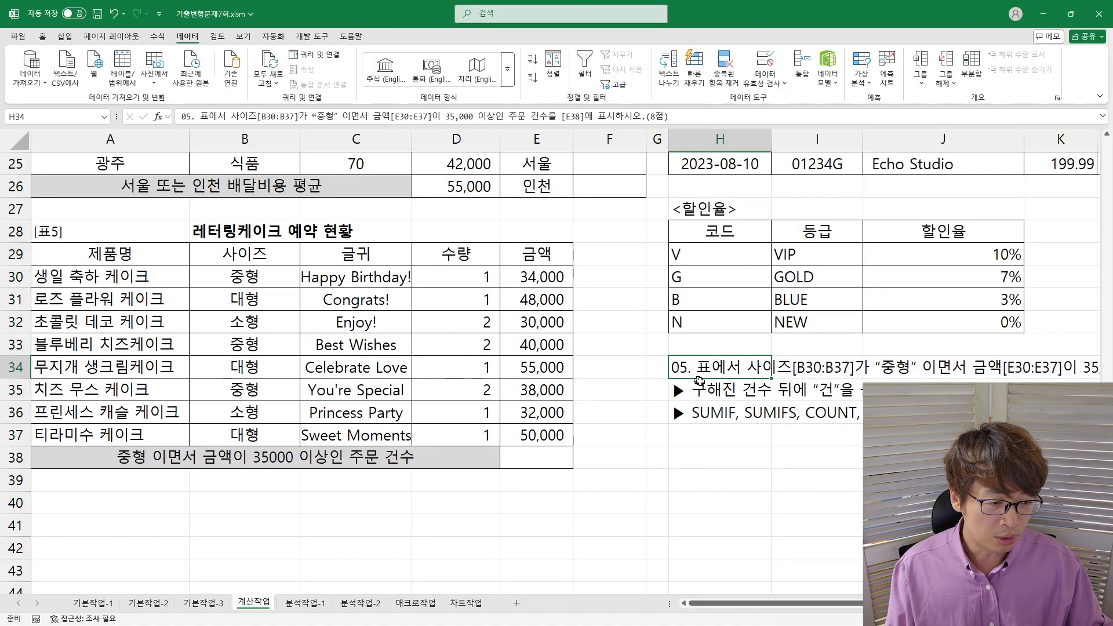
pyautogui.moveTo(245, 277); pyautogui.dragTo(242, 414)
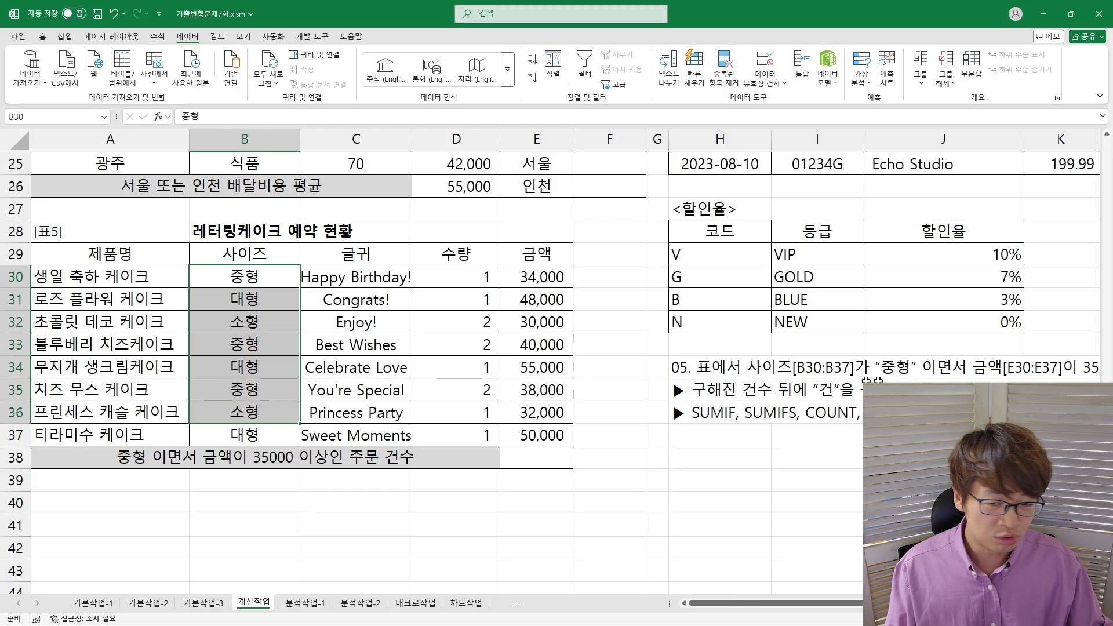
pyautogui.click(246, 345)
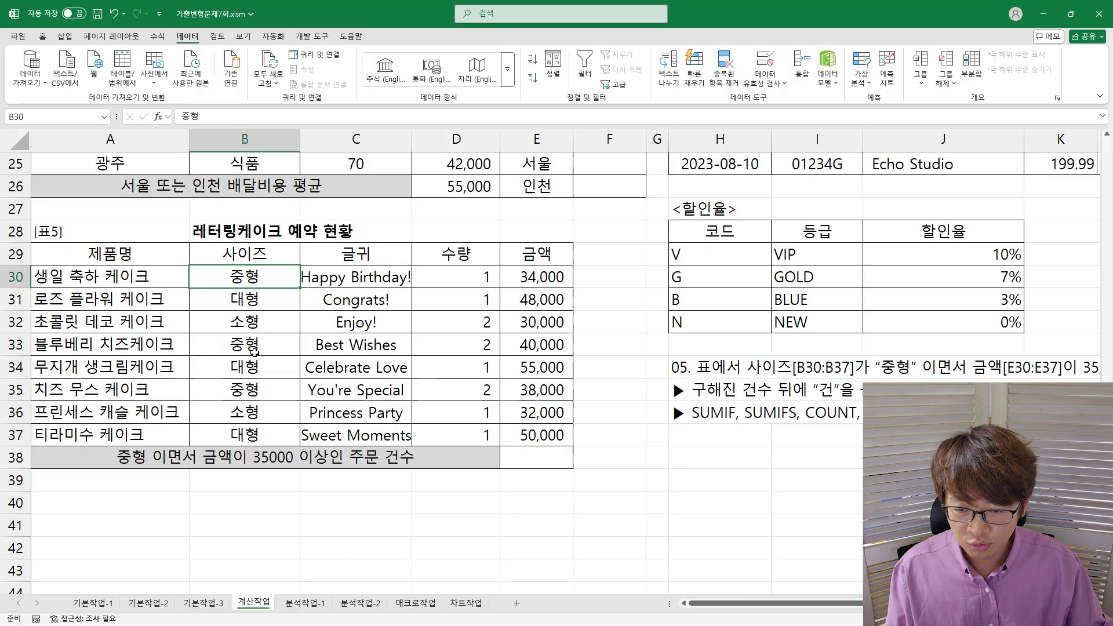
pyautogui.click(250, 393)
pyautogui.moveTo(1004, 383); pyautogui.dragTo(783, 400)
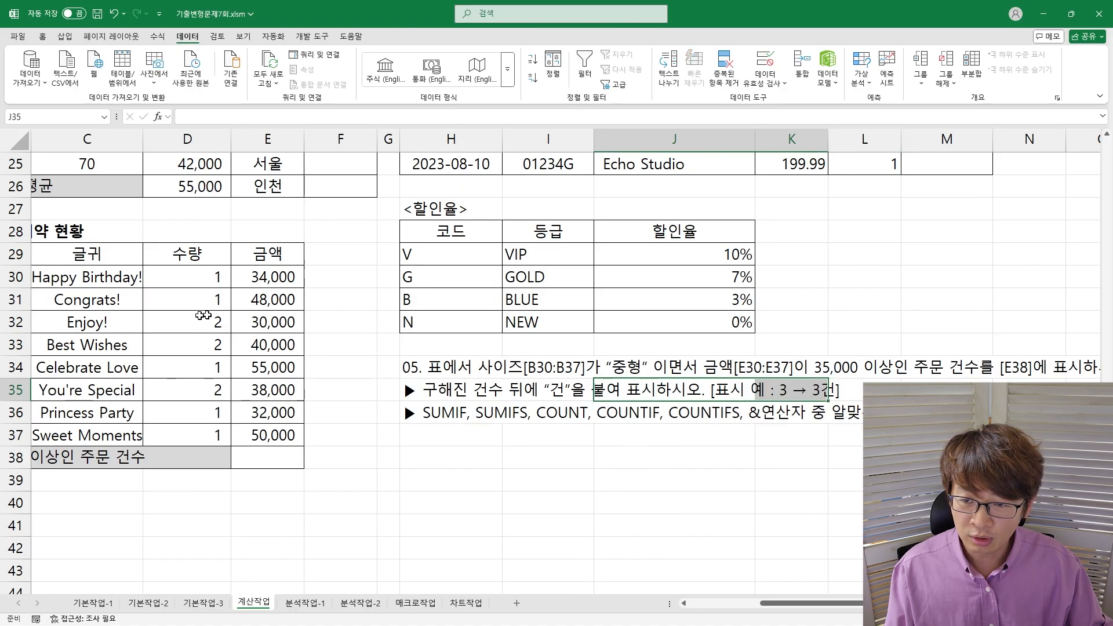
pyautogui.moveTo(203, 316); pyautogui.dragTo(78, 302)
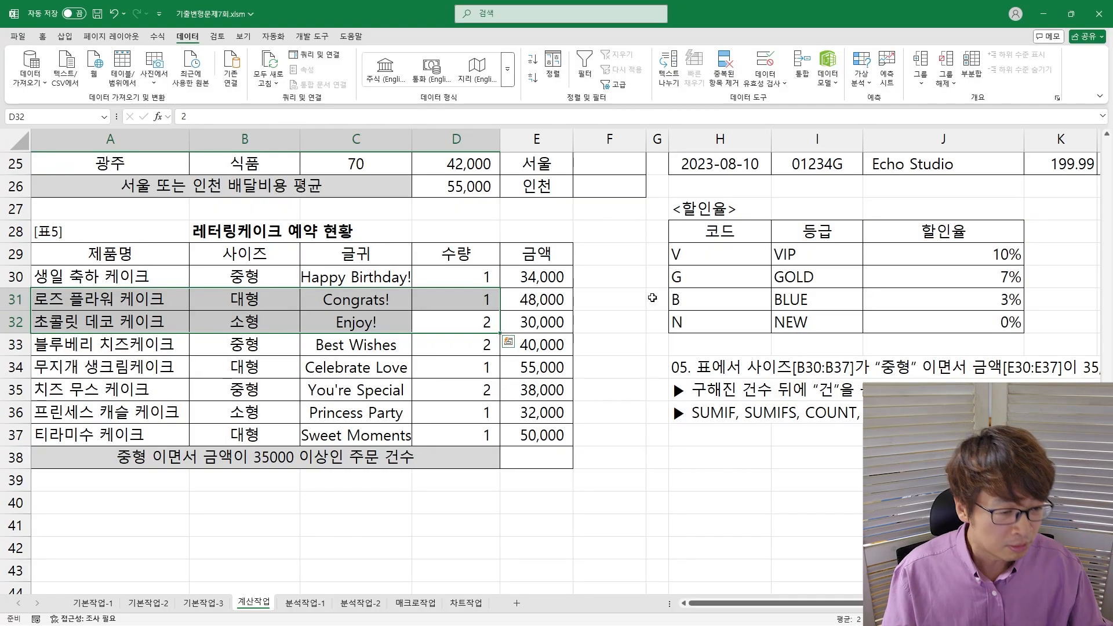
pyautogui.hscroll(2, 580, 348)
pyautogui.moveTo(600, 367); pyautogui.dragTo(35, 369)
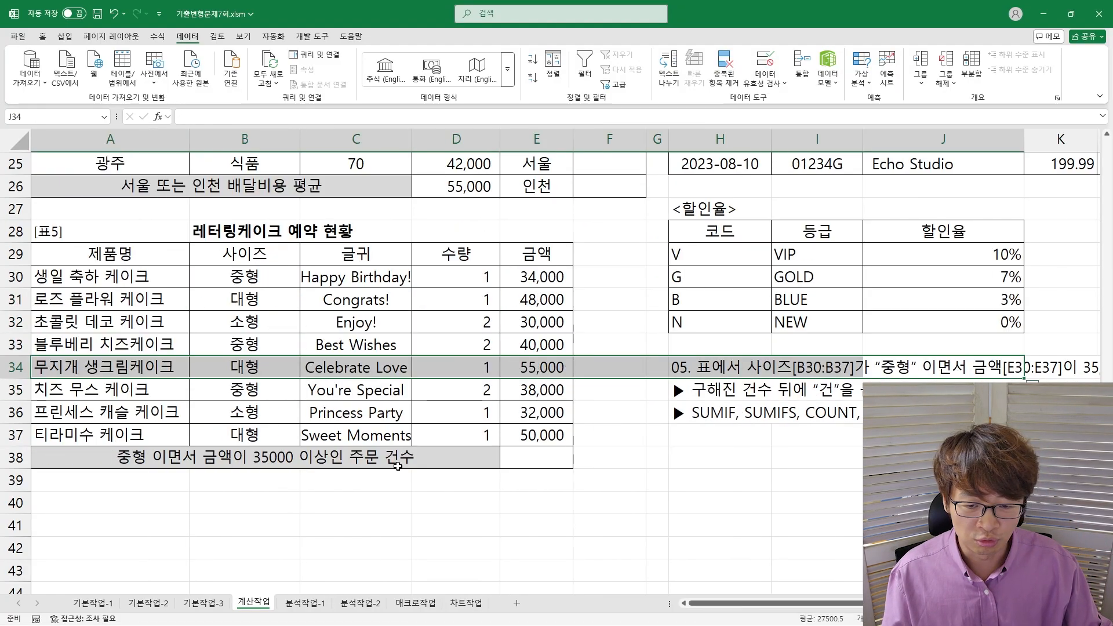
pyautogui.click(542, 458)
pyautogui.click(255, 277)
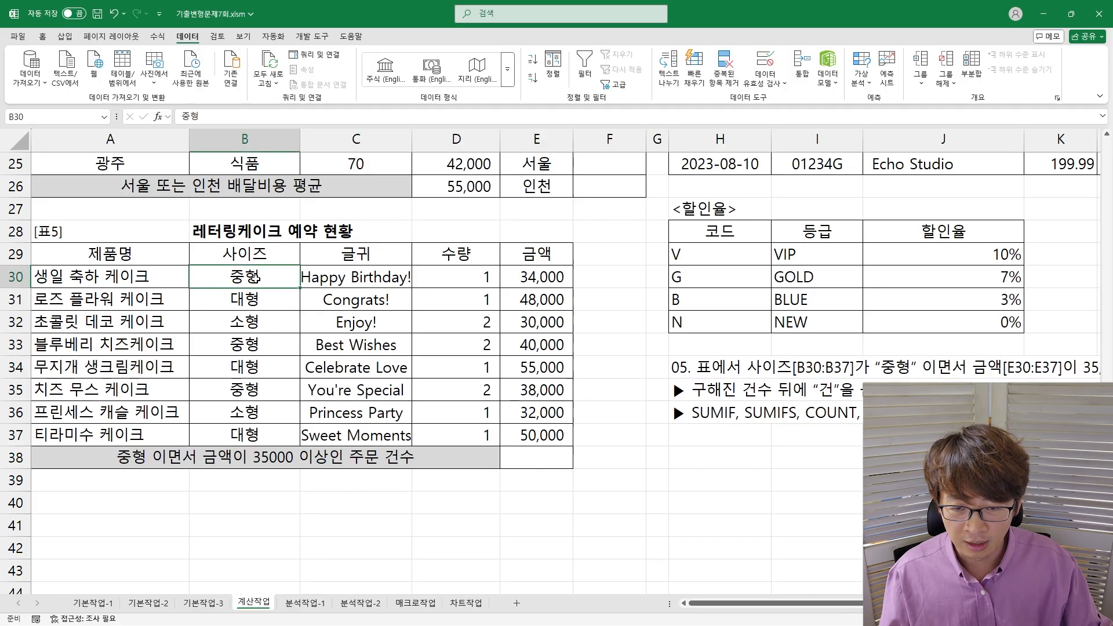
pyautogui.click(528, 277)
pyautogui.moveTo(222, 352); pyautogui.dragTo(536, 348)
pyautogui.moveTo(261, 397); pyautogui.dragTo(531, 393)
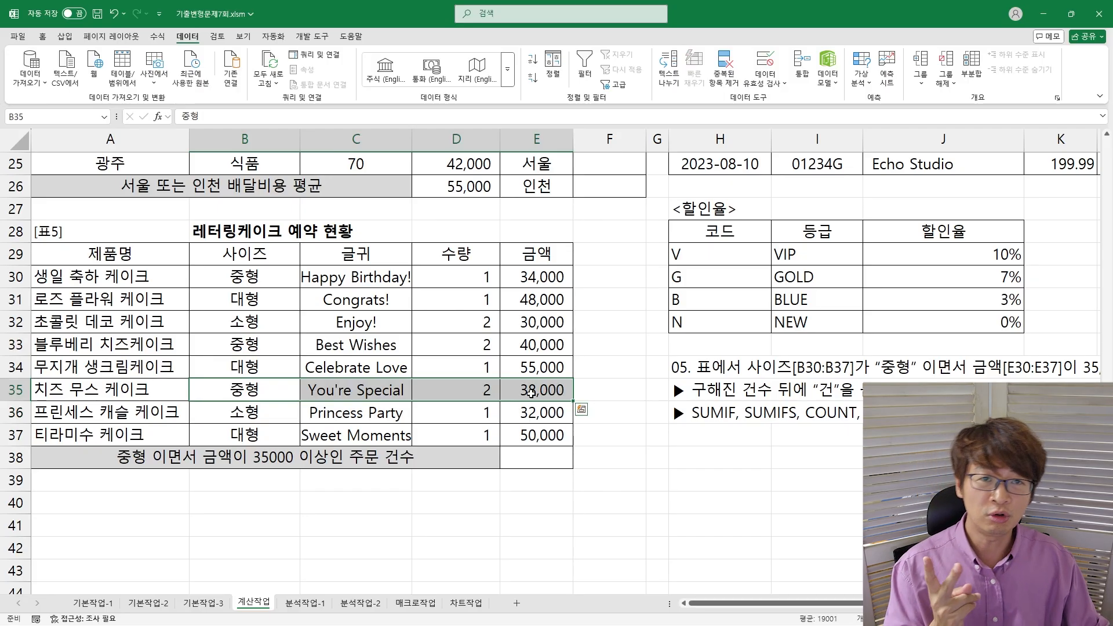
# - Start a COUNTIFS formula in E38 with the size range B30:B37 and "=중형" as its first criterion
pyautogui.click(539, 457)
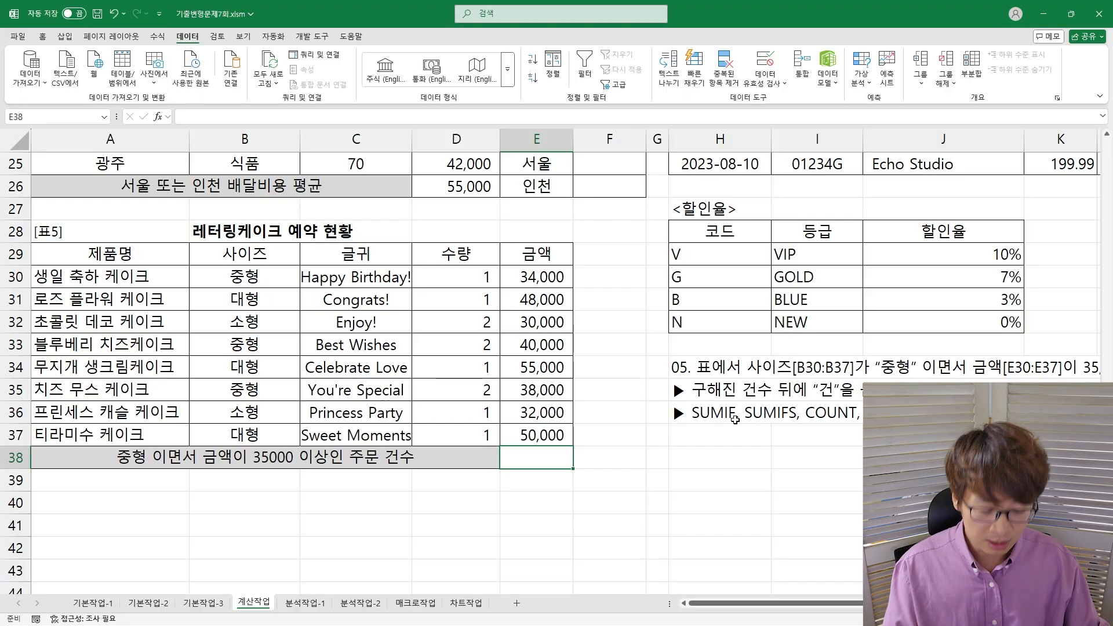
pyautogui.write('=countif*')
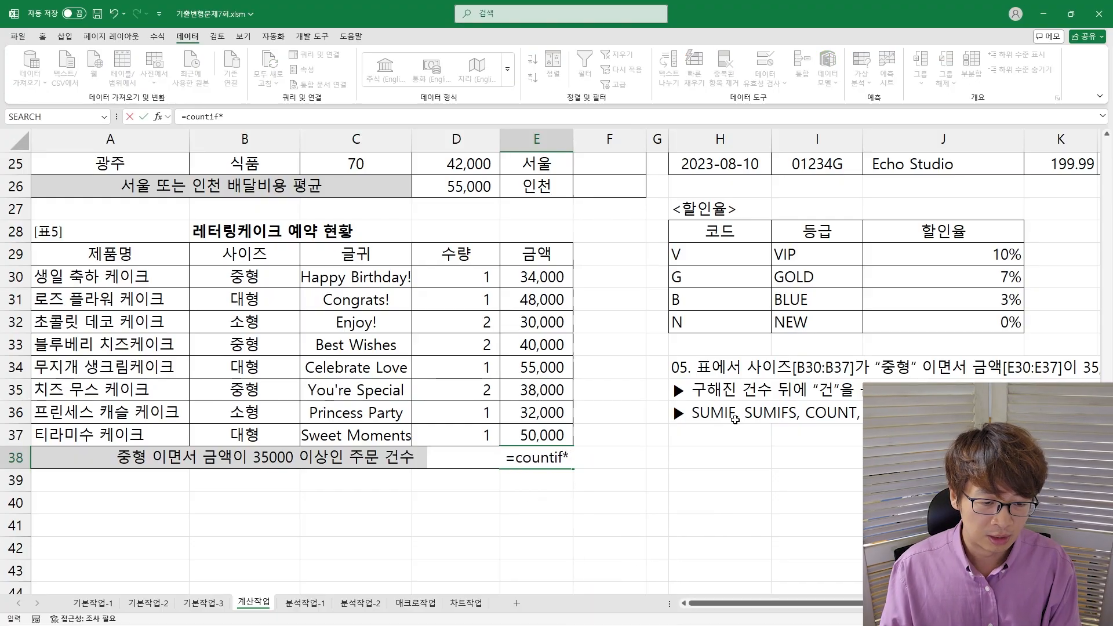
pyautogui.press('BackSpace')
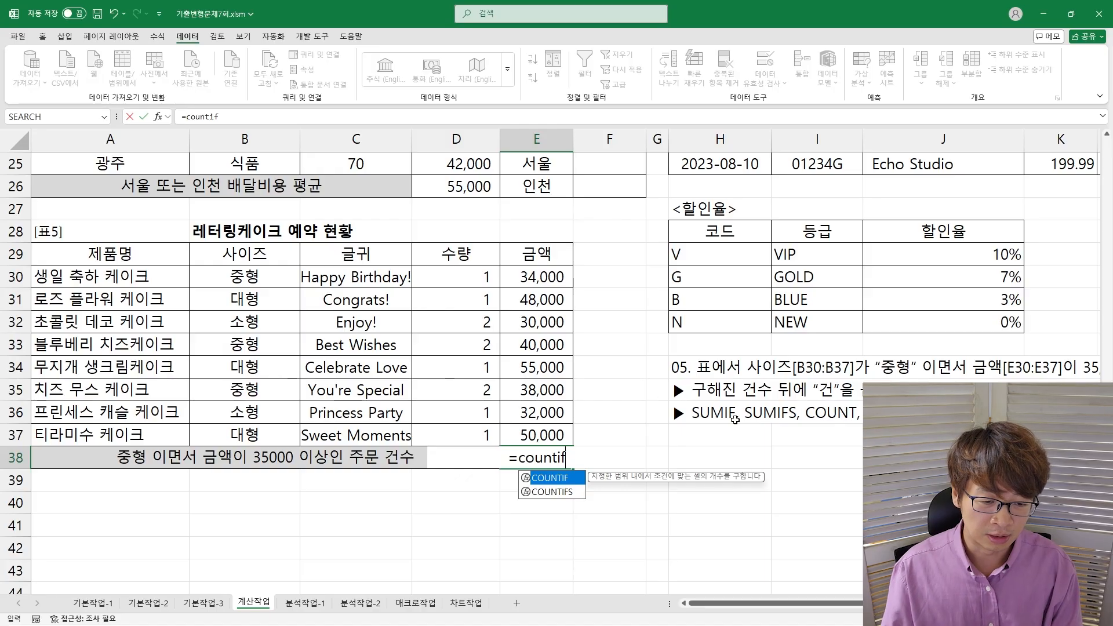
pyautogui.write('s(')
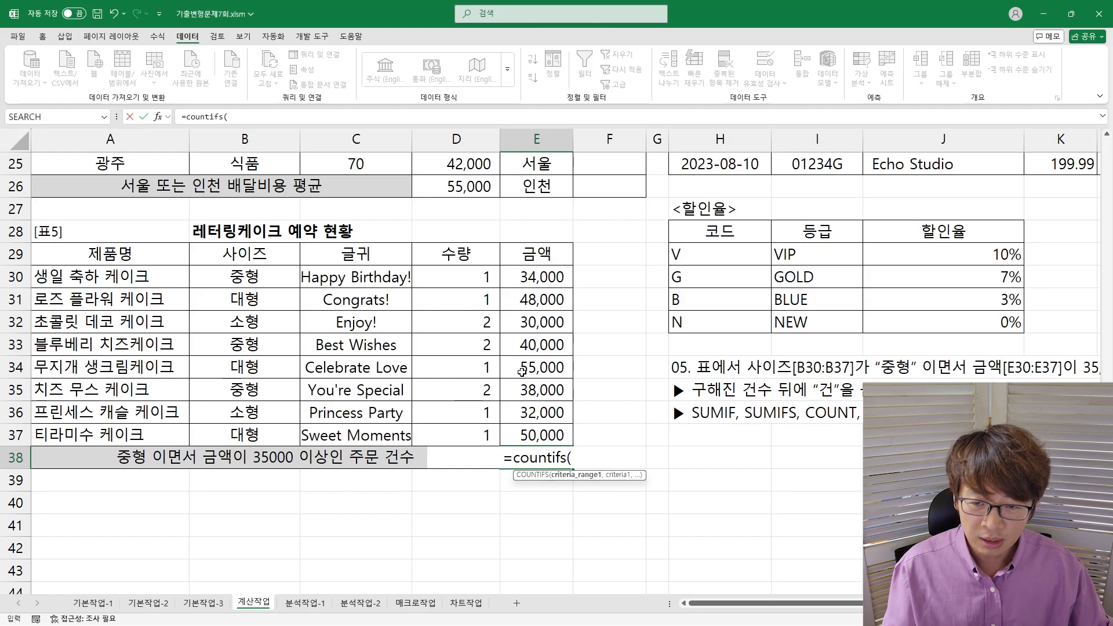
pyautogui.moveTo(232, 274); pyautogui.dragTo(236, 442)
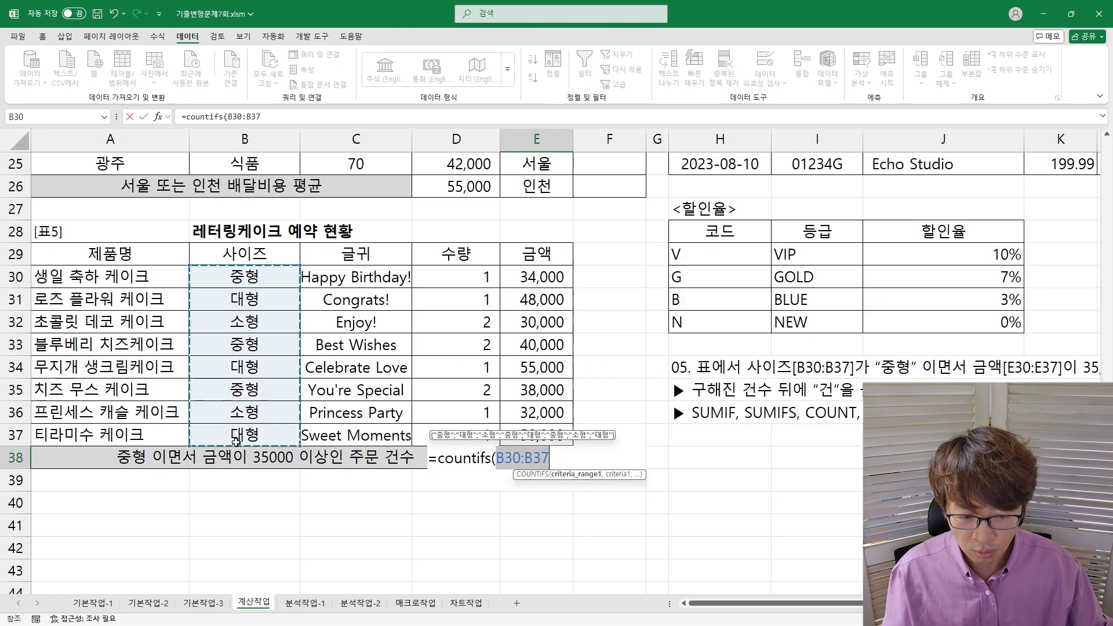
pyautogui.write(',')
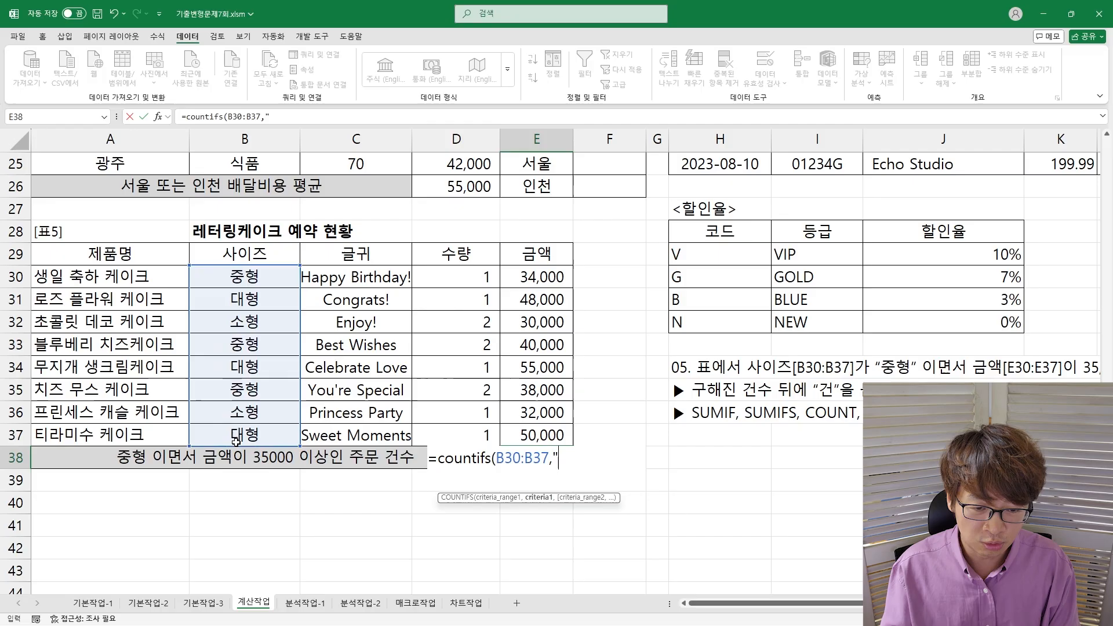
pyautogui.write('"=')
pyautogui.write('중형')
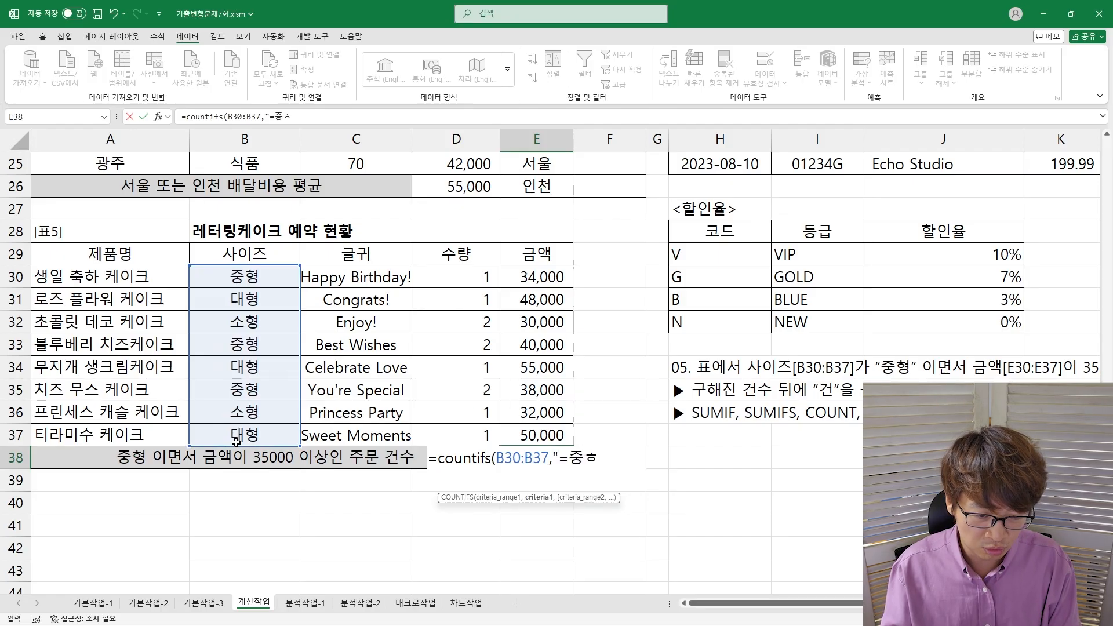
pyautogui.write('"')
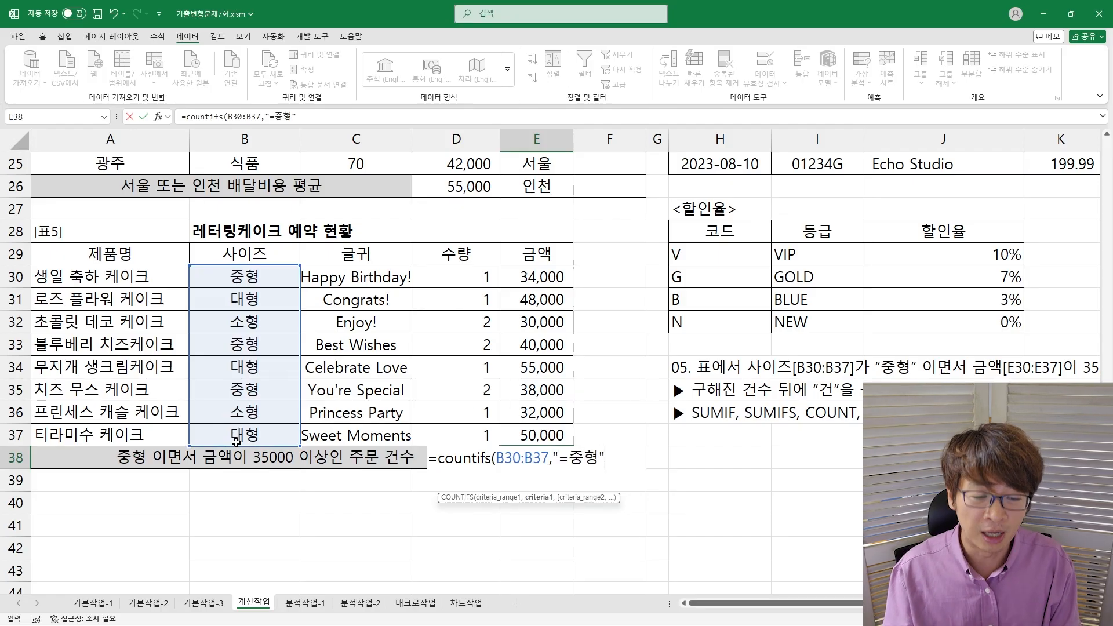
pyautogui.write(',')
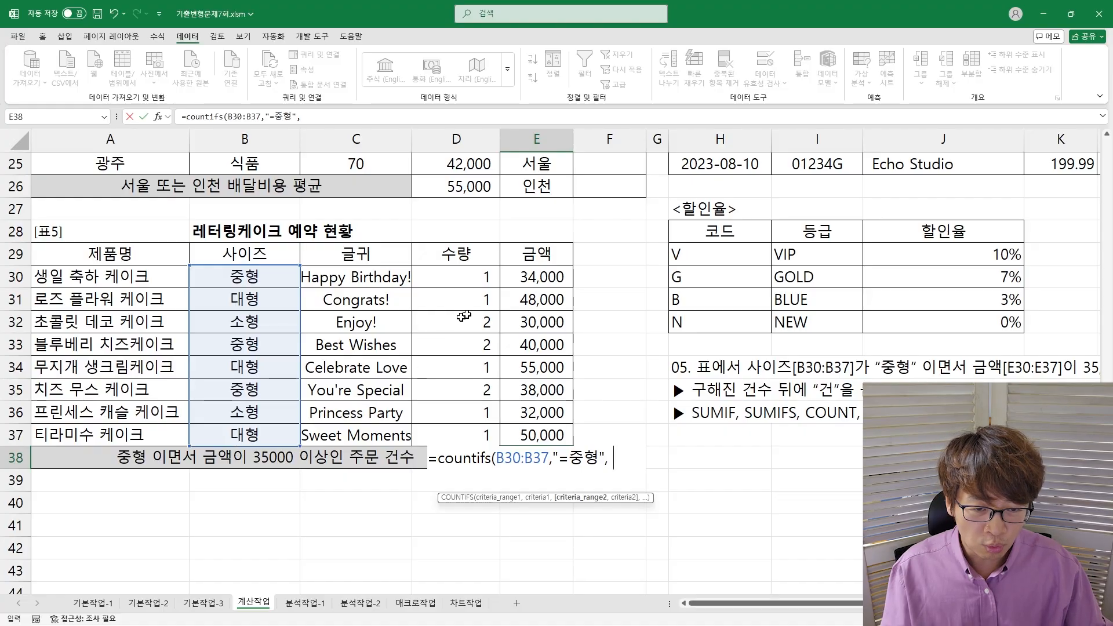
# - Complete E38's COUNTIFS formula with the amount range E30:E37 and the criterion ">=35000"
pyautogui.moveTo(550, 276); pyautogui.dragTo(526, 435)
pyautogui.write(', E30:E37,')
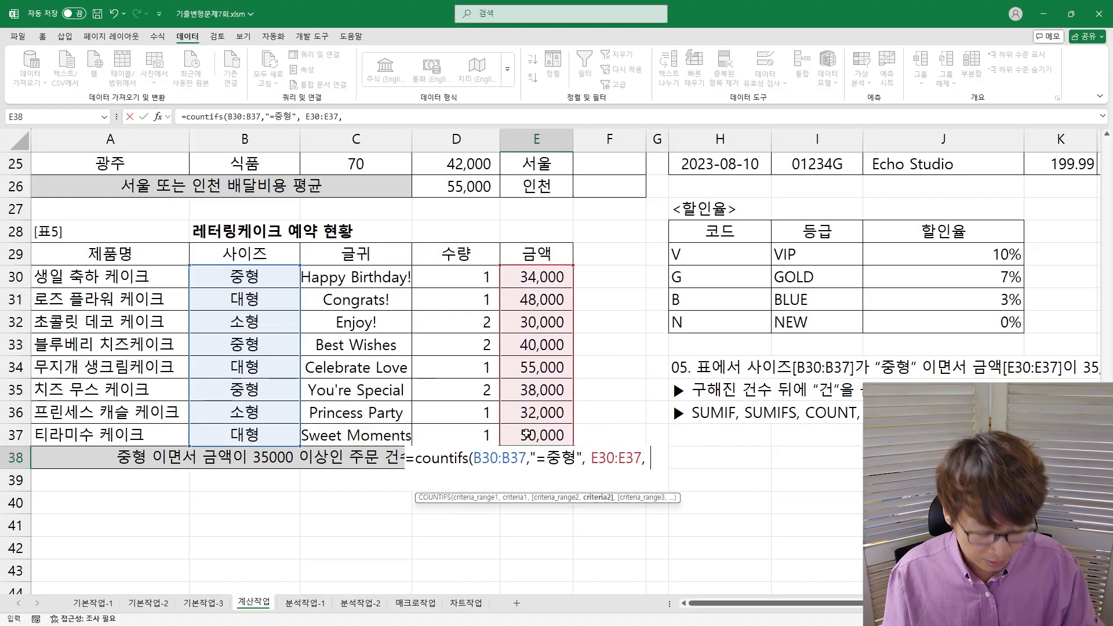
pyautogui.write('">= ')
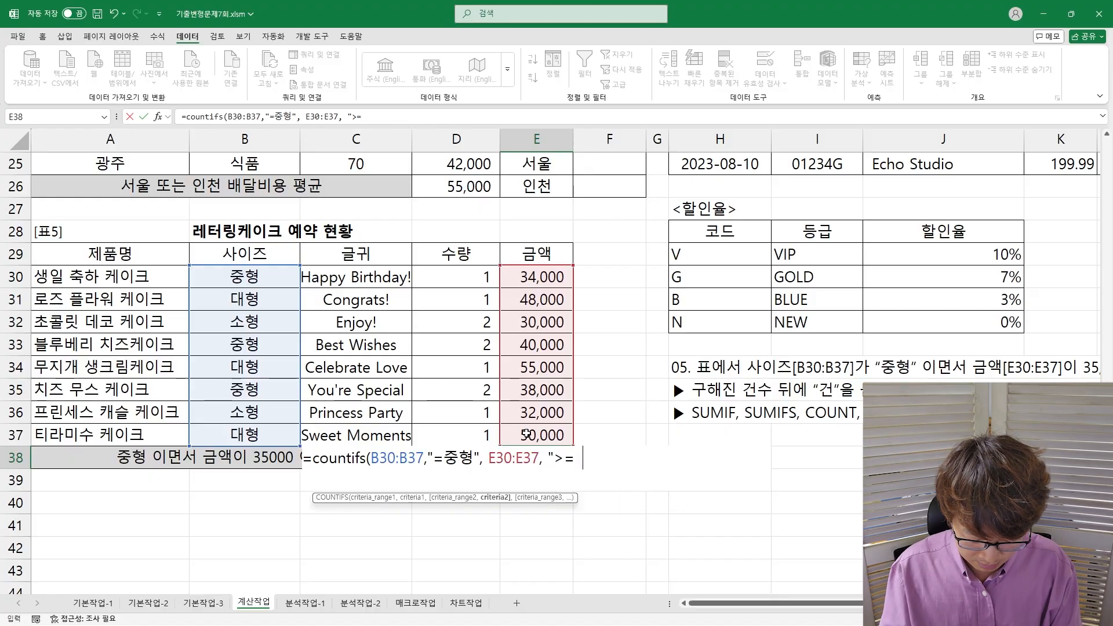
pyautogui.write('35000')
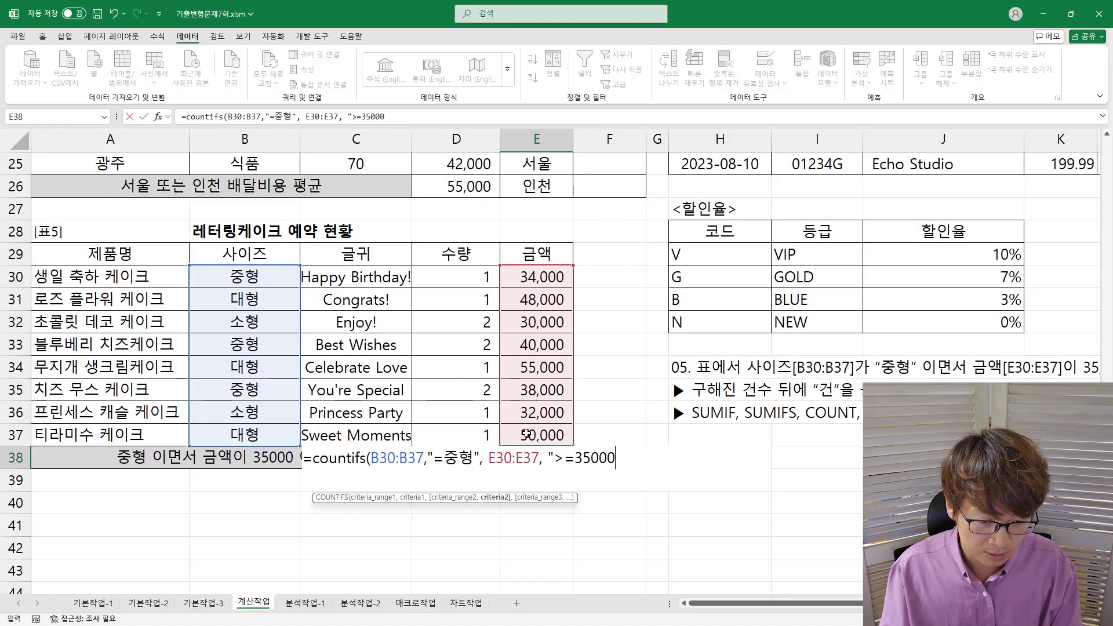
pyautogui.write('")')
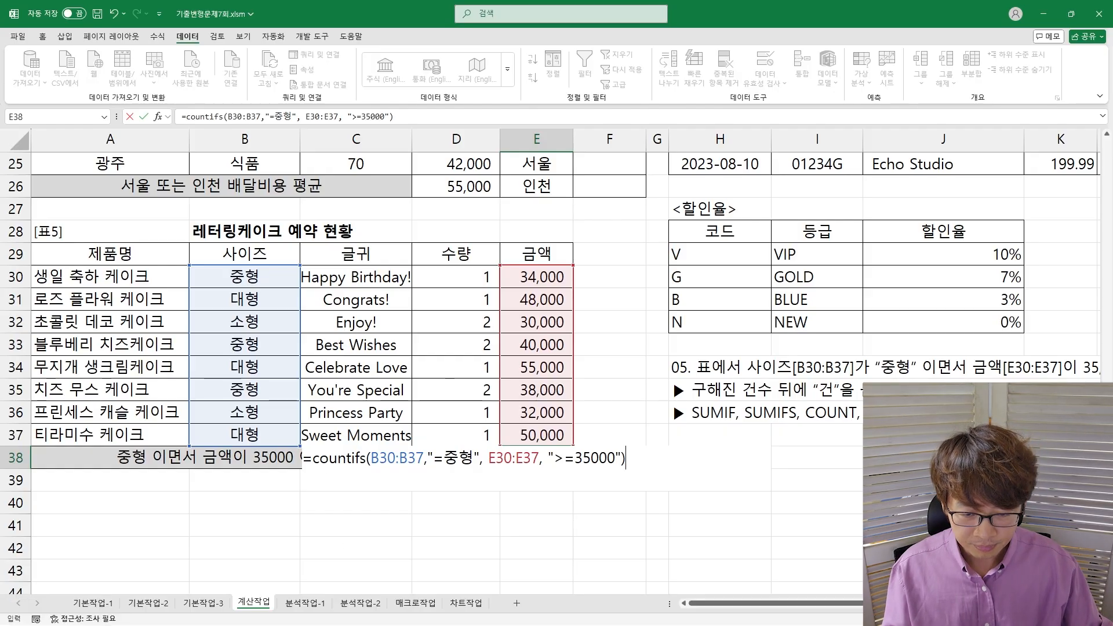
pyautogui.moveTo(367, 458); pyautogui.dragTo(622, 461)
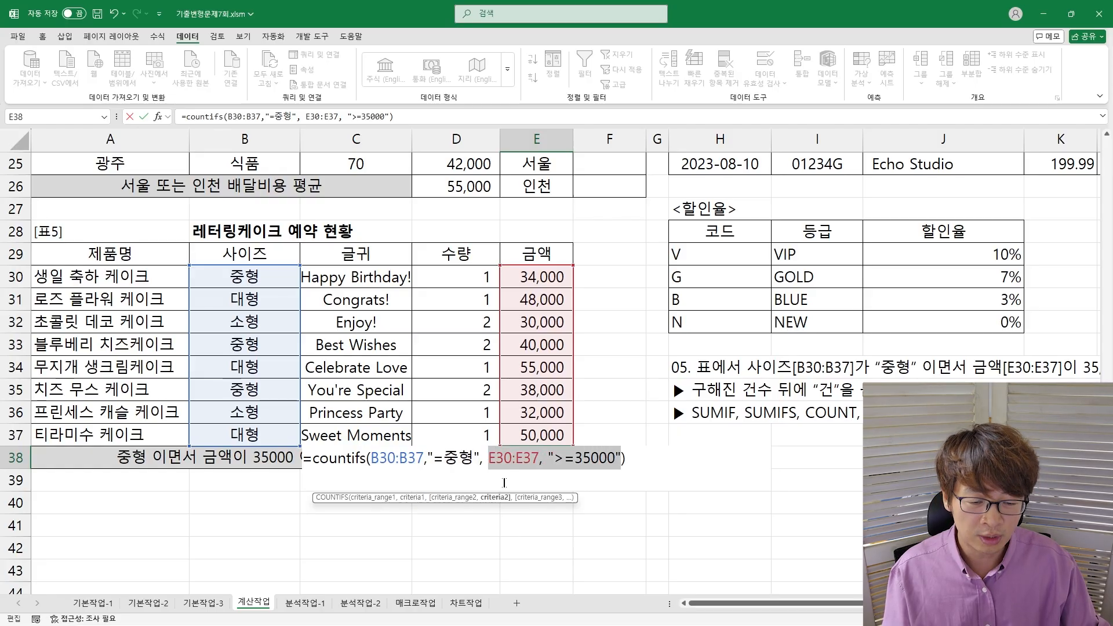
pyautogui.press('Return')
# - Append & "건" to the COUNTIFS formula in E38 so the unit follows the count
pyautogui.press('Up')
pyautogui.press('F2')
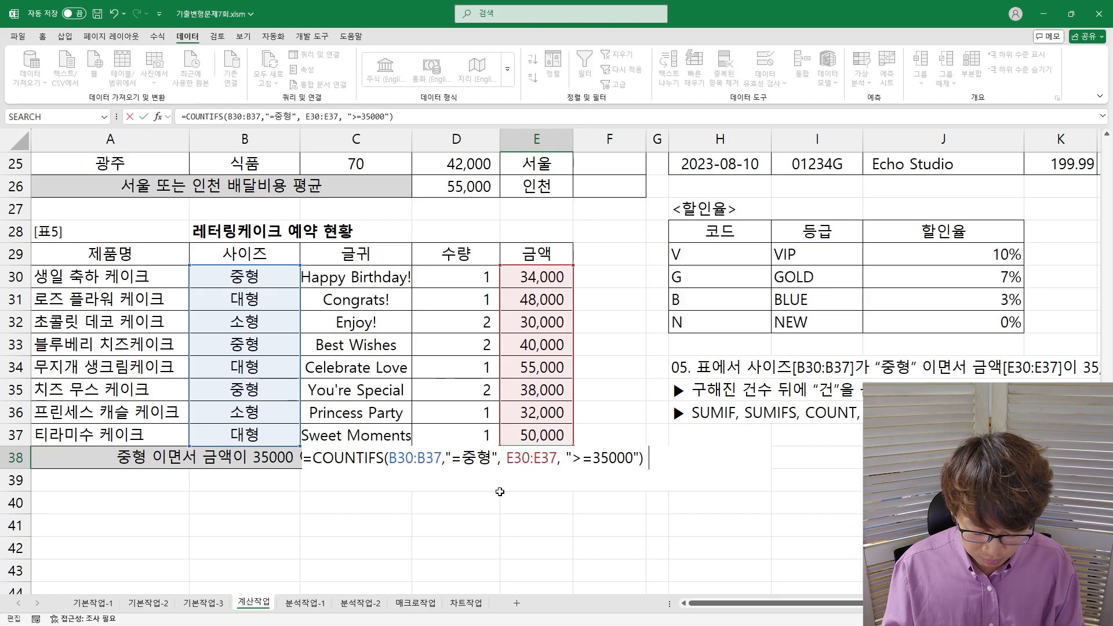
pyautogui.write('&')
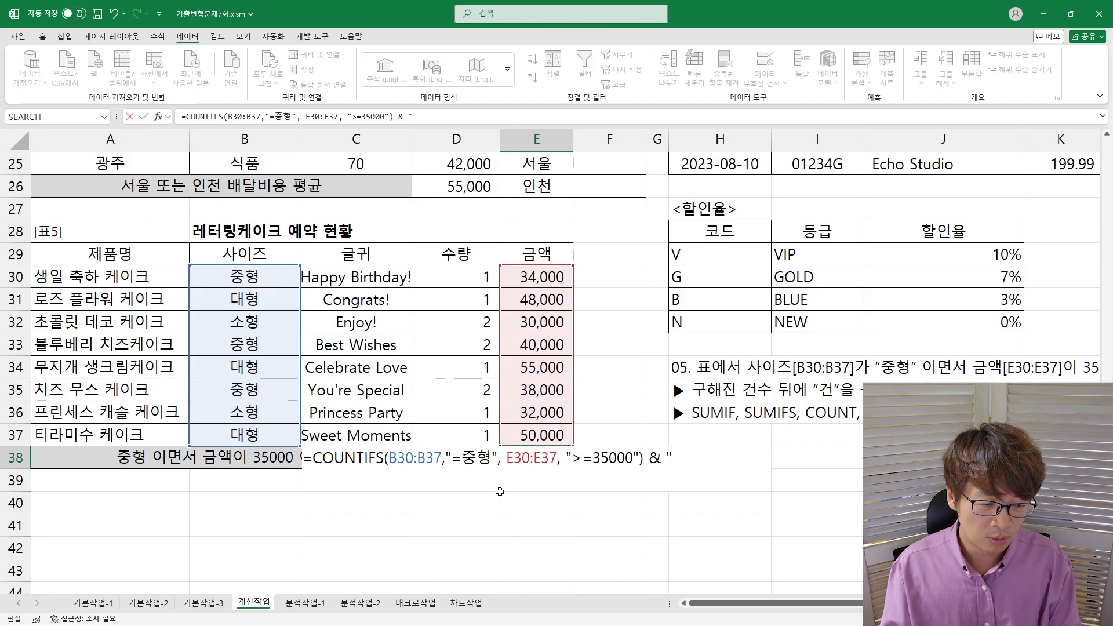
pyautogui.write(' "r')
pyautogui.press('BackSpace')
pyautogui.write('건"')
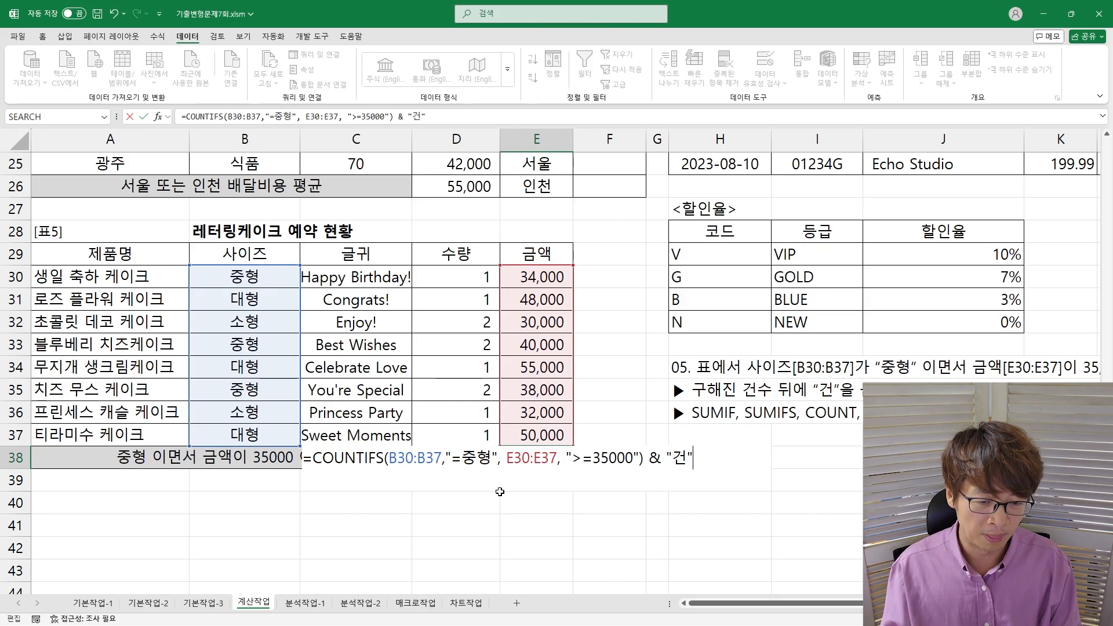
pyautogui.press('Return')
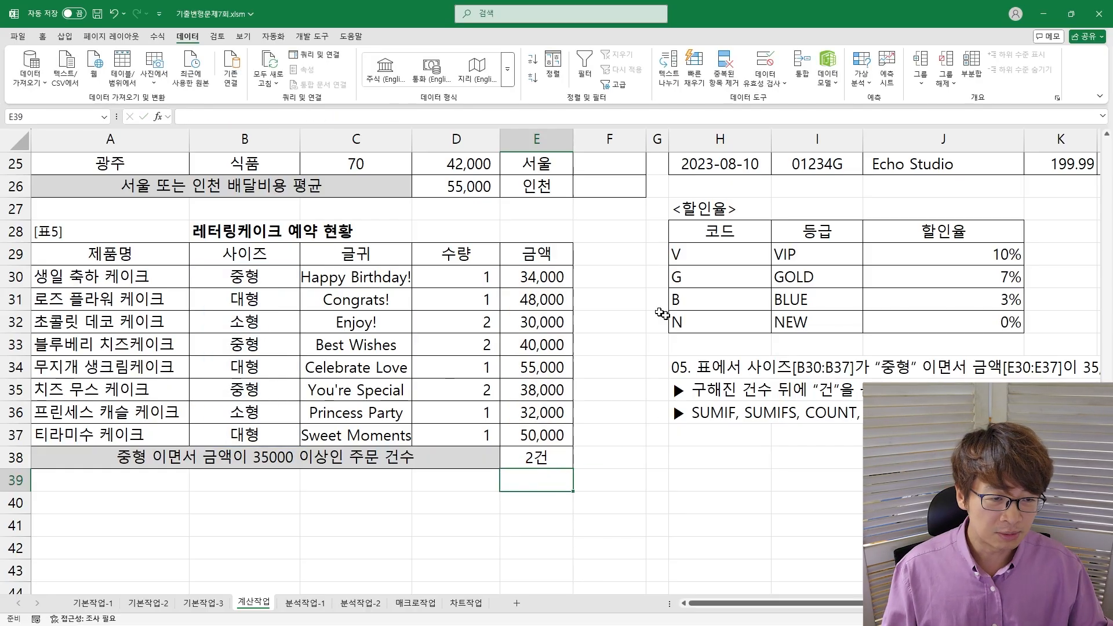
# - Examine 표2's 학과 names, their first three letters and the empty 학과구분코드 column
pyautogui.moveTo(798, 256); pyautogui.dragTo(597, 313)
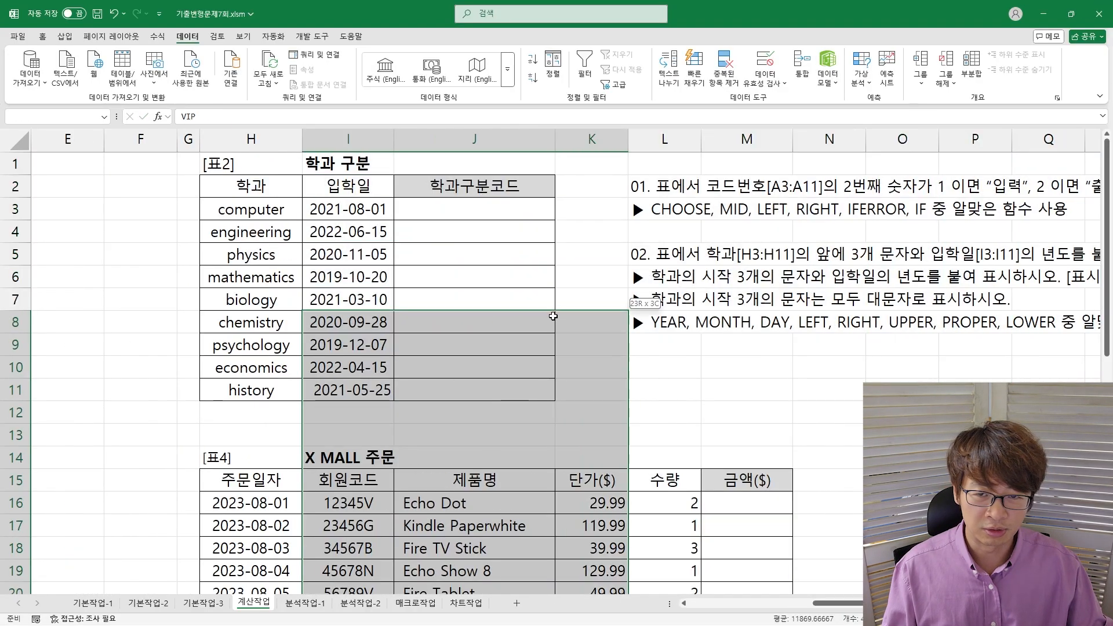
pyautogui.click(473, 233)
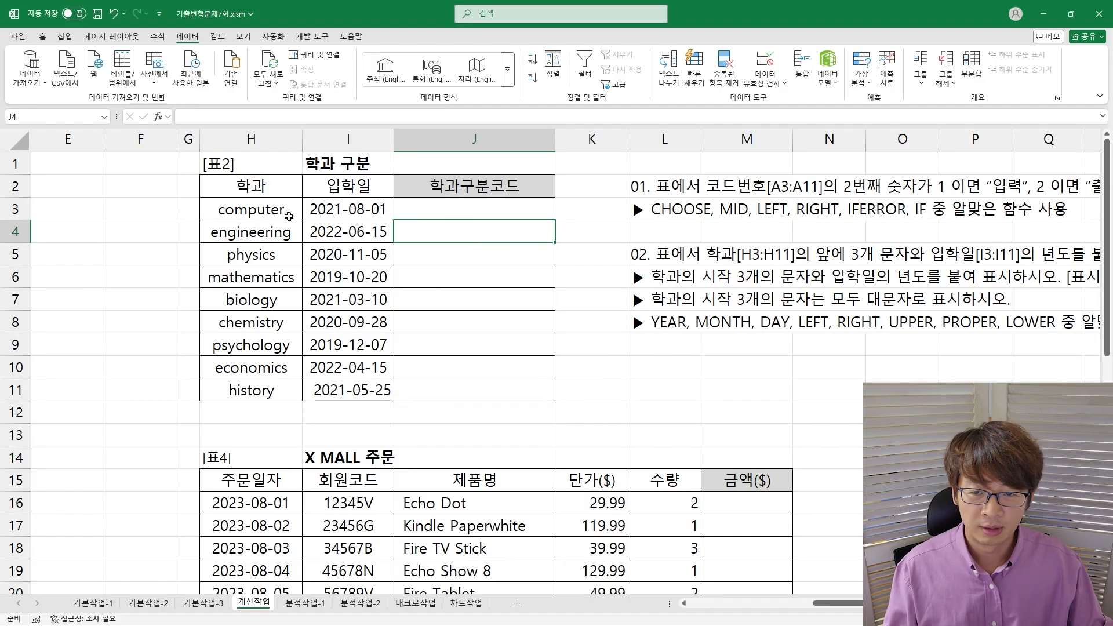
pyautogui.doubleClick(238, 207)
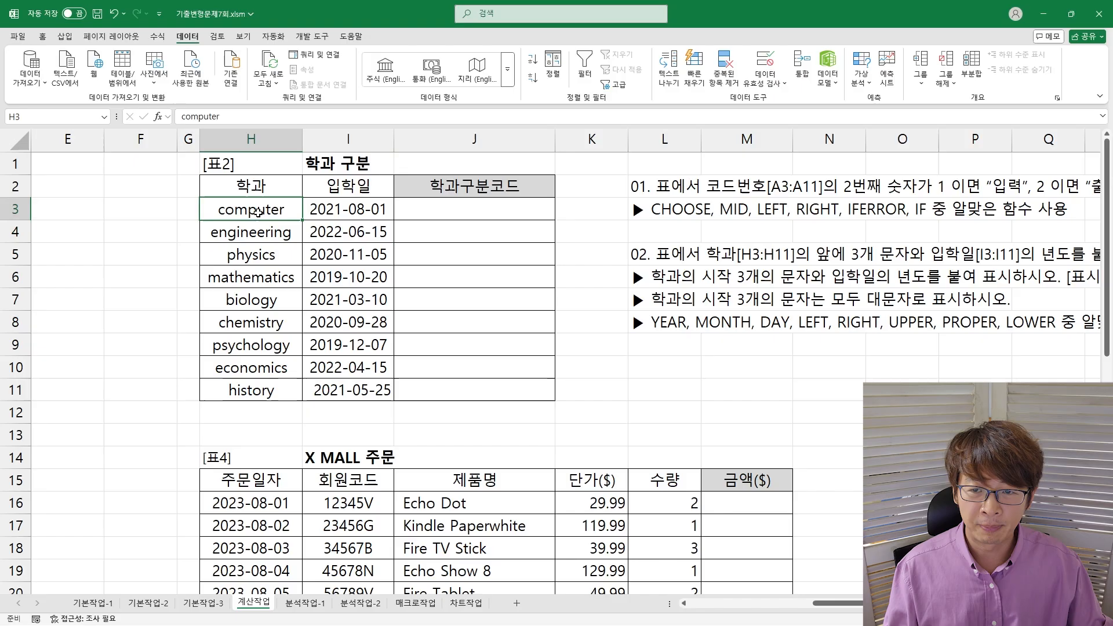
pyautogui.click(232, 233)
pyautogui.doubleClick(233, 233)
pyautogui.moveTo(232, 233); pyautogui.dragTo(179, 234)
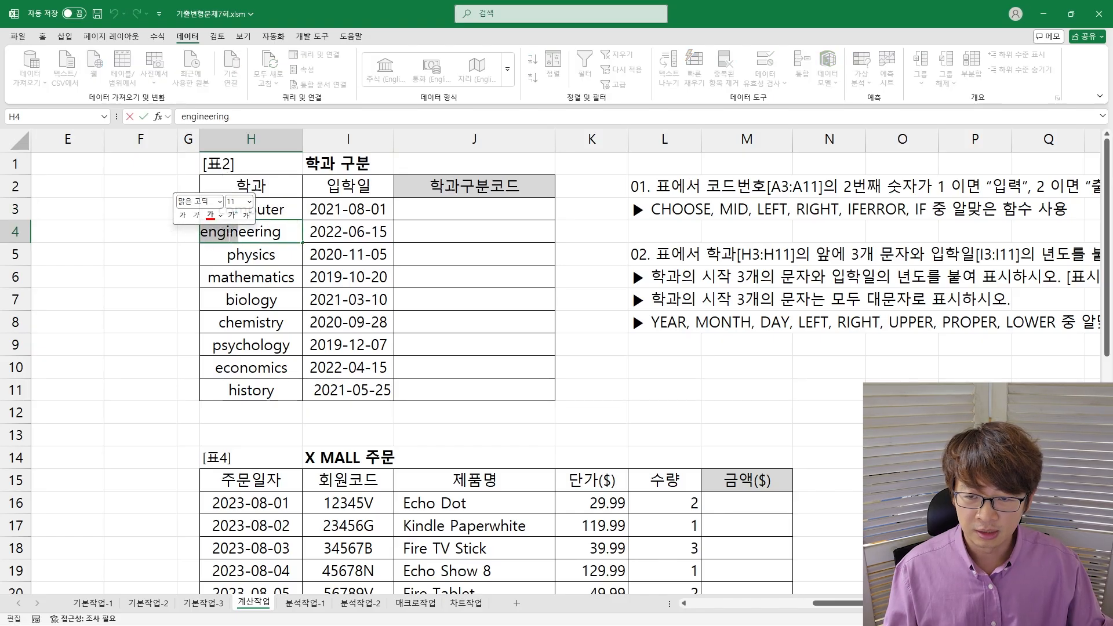
pyautogui.click(421, 252)
pyautogui.click(908, 248)
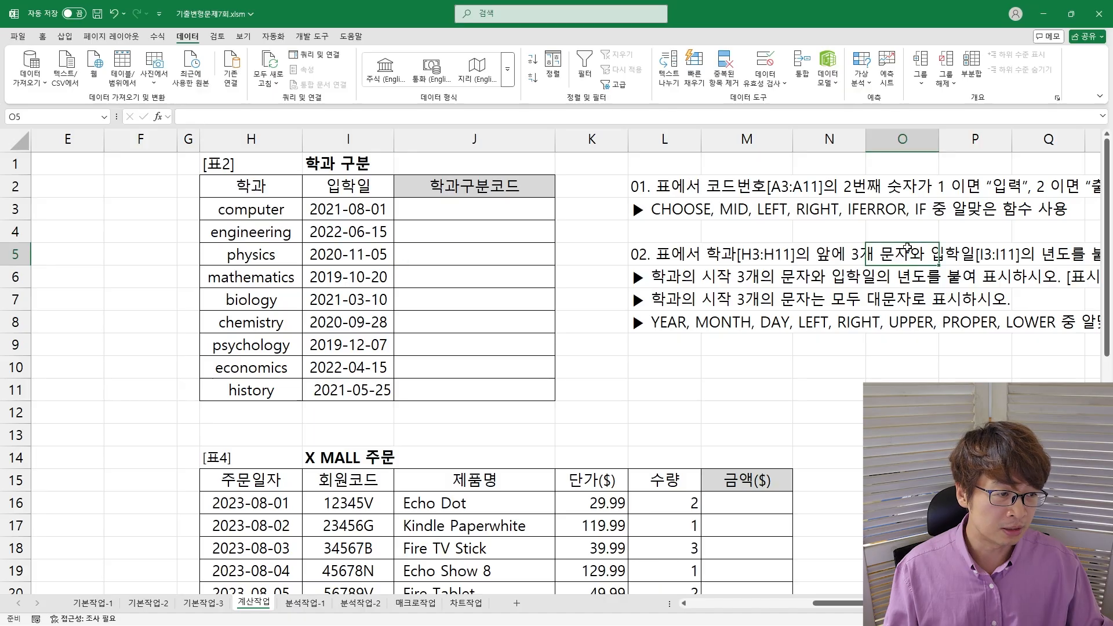
# - Read task 02's full instructions, including its display example and the list of allowed functions
pyautogui.click(329, 214)
pyautogui.press('Right')
pyautogui.press('Right')
pyautogui.press('Right')
pyautogui.press('Down')
pyautogui.press('Down')
pyautogui.press('Down')
pyautogui.press('Right')
pyautogui.press('Right')
pyautogui.press('Right')
pyautogui.press('Right')
pyautogui.press('Right')
pyautogui.press('Right')
pyautogui.press('Right')
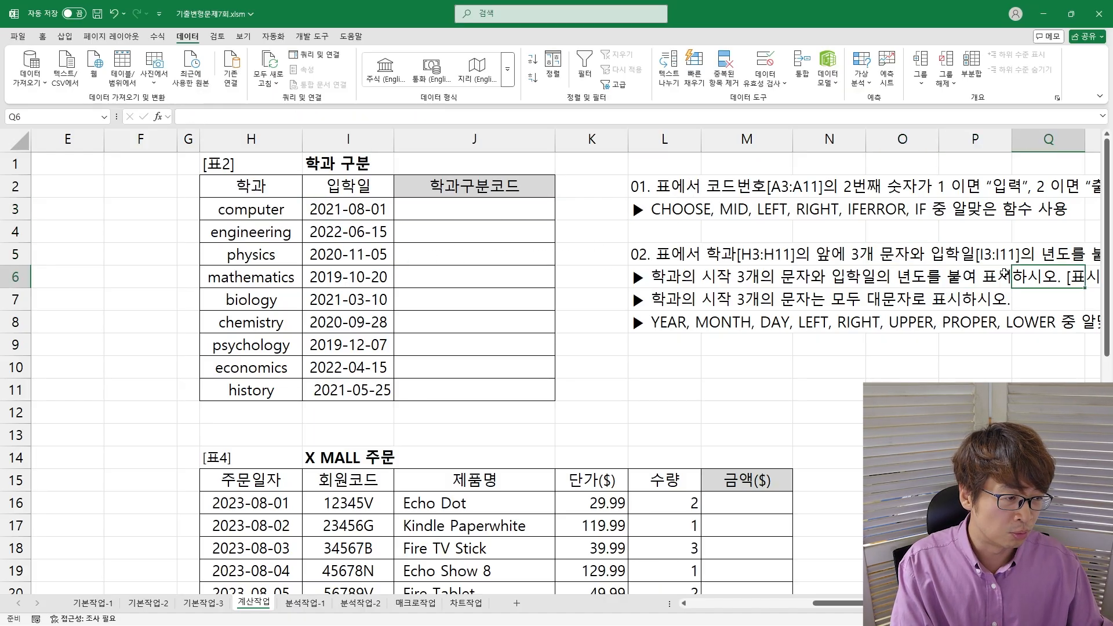
pyautogui.press('Right')
pyautogui.press('Right')
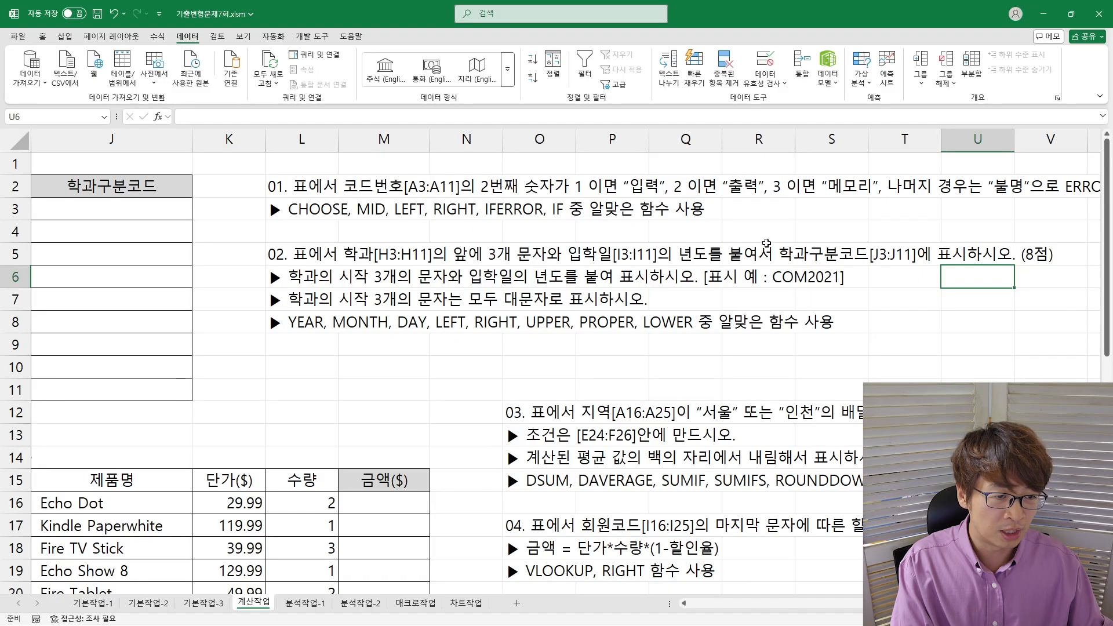
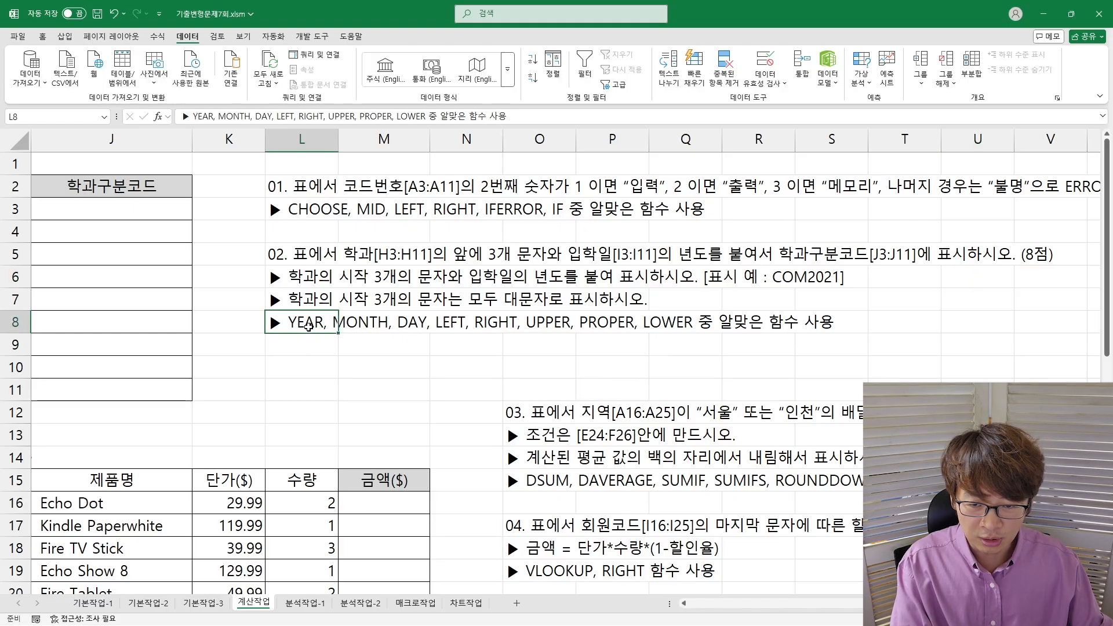
# - Bold the function names YEAR, LEFT and UPPER in task 02's function list in L8
pyautogui.doubleClick(308, 323)
pyautogui.moveTo(288, 322); pyautogui.dragTo(324, 322)
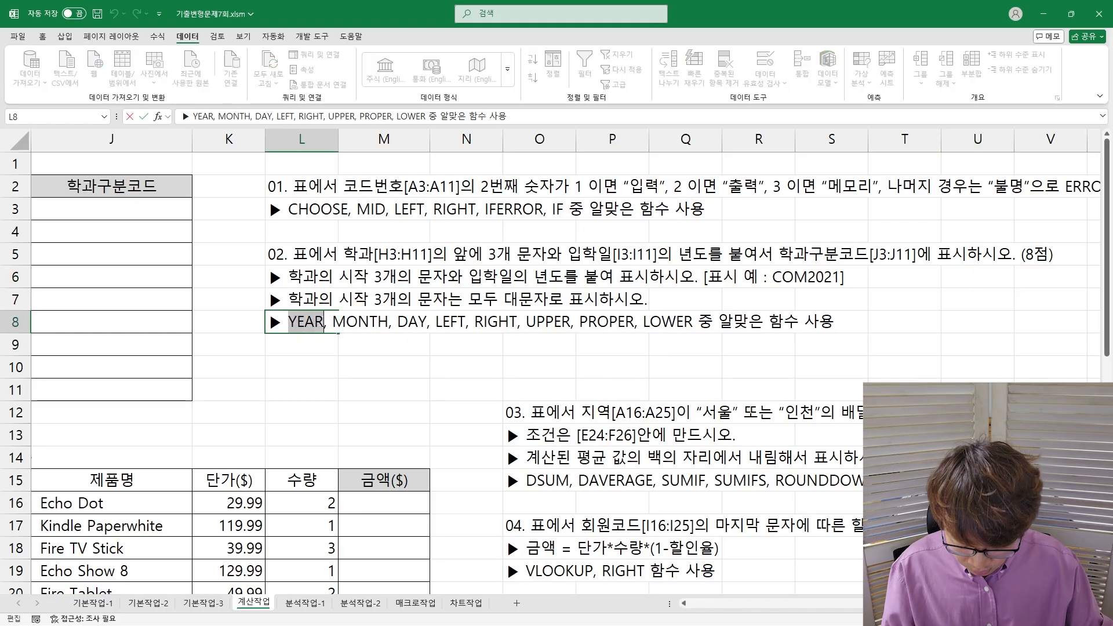
pyautogui.hotkey('ctrl', 'b')
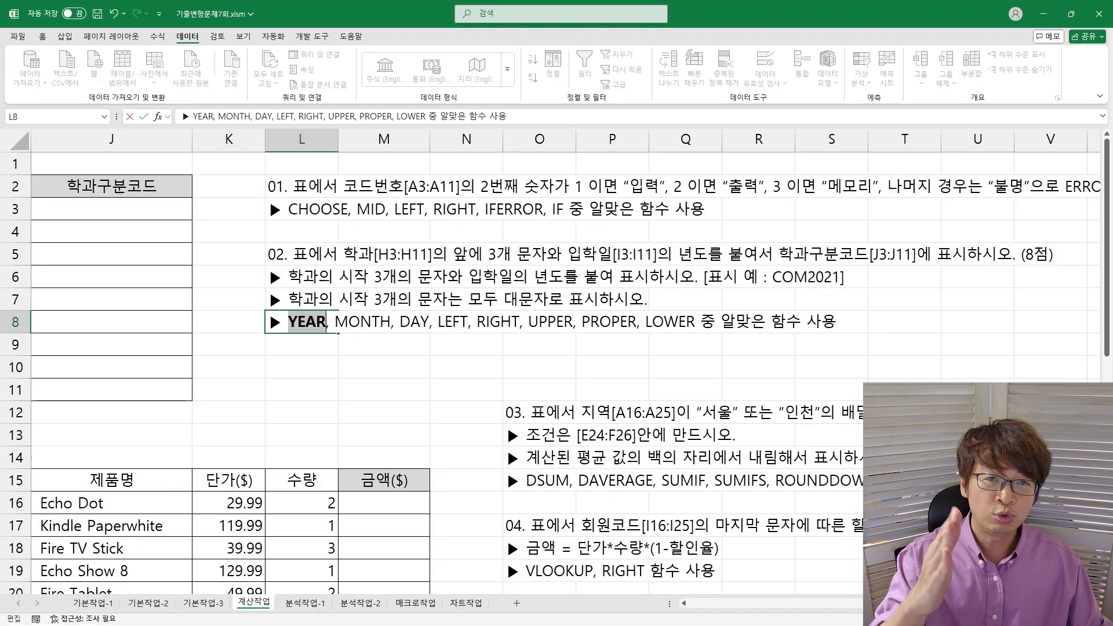
pyautogui.moveTo(437, 322); pyautogui.dragTo(521, 322)
pyautogui.moveTo(438, 322); pyautogui.dragTo(468, 322)
pyautogui.hotkey('ctrl', 'b')
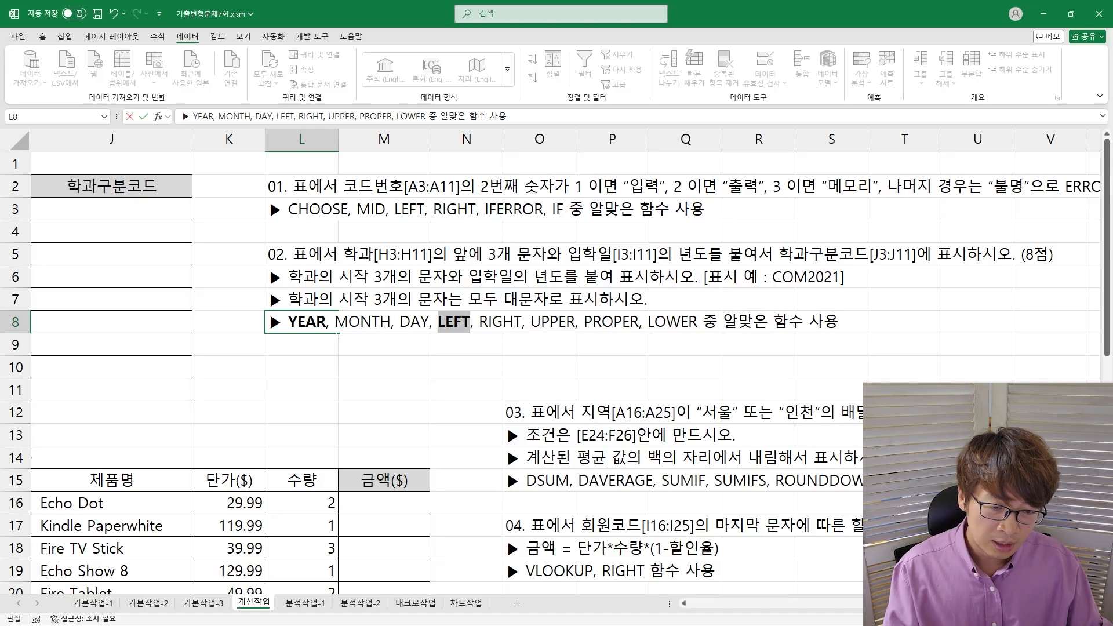
pyautogui.moveTo(531, 322); pyautogui.dragTo(575, 321)
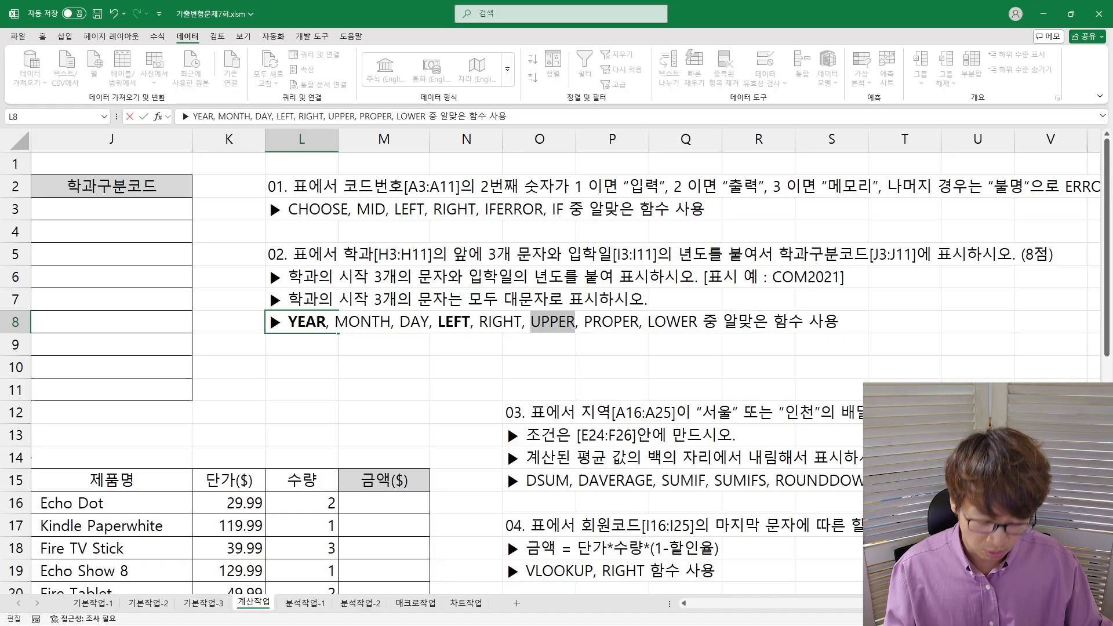
pyautogui.hotkey('ctrl', 'b')
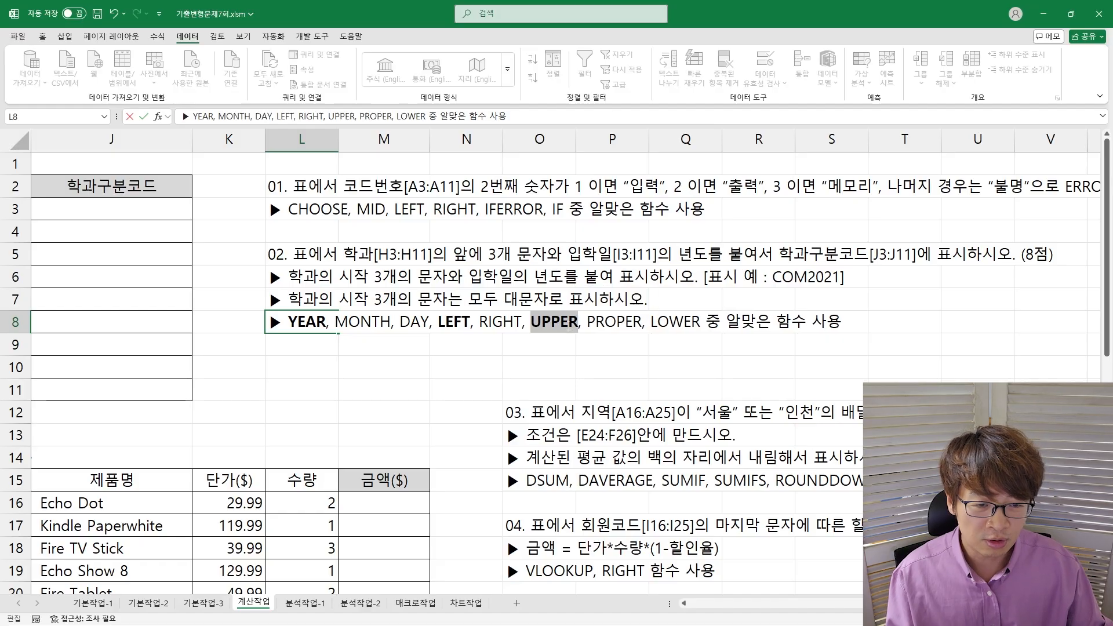
pyautogui.press('Return')
# - Enter =LEFT(H3,3) in J3 to extract the first three letters of the 학과 name
pyautogui.press('Left')
pyautogui.press('Left')
pyautogui.press('Left')
pyautogui.press('Left')
pyautogui.press('Left')
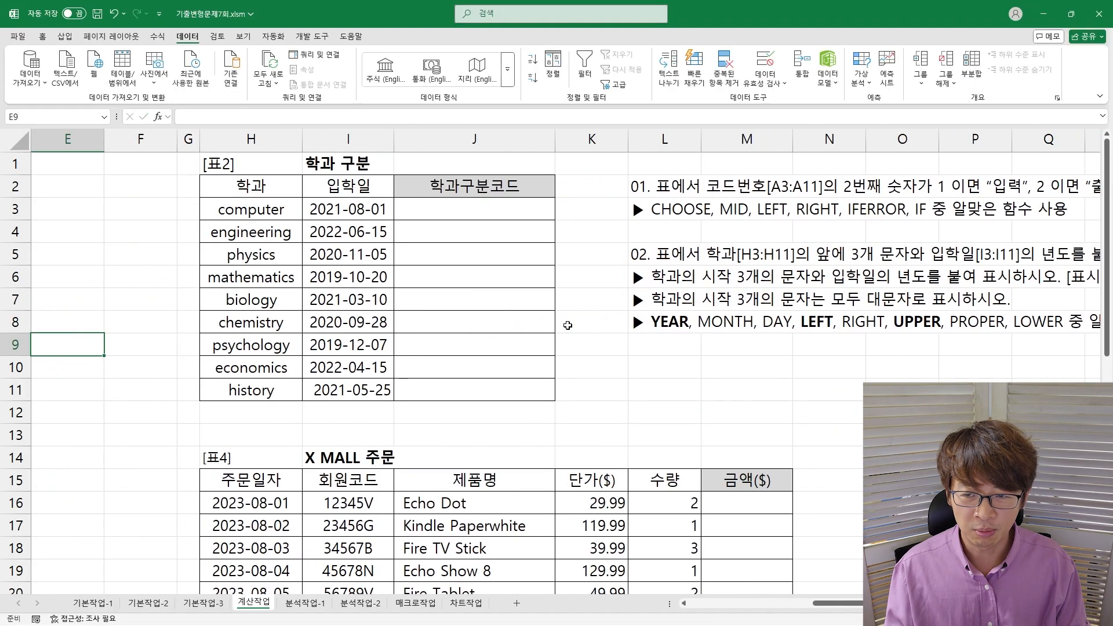
pyautogui.press('Right')
pyautogui.press('Right')
pyautogui.press('Up')
pyautogui.press('Up')
pyautogui.press('Up')
pyautogui.press('Up')
pyautogui.press('Up')
pyautogui.press('Up')
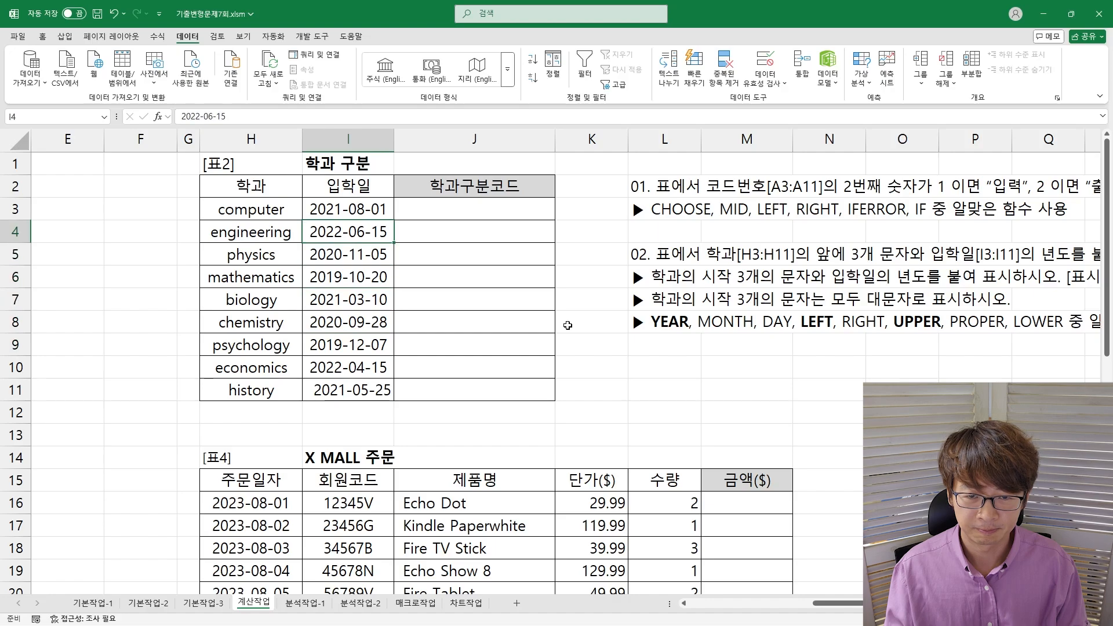
pyautogui.press('Right')
pyautogui.write('= ')
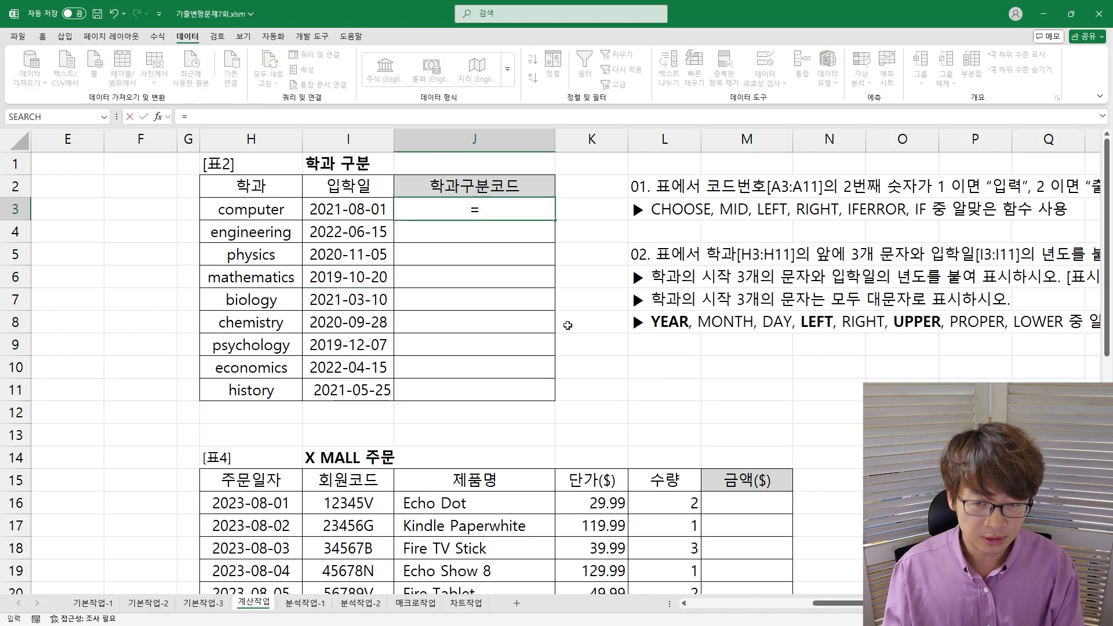
pyautogui.write('ㅣㄷ')
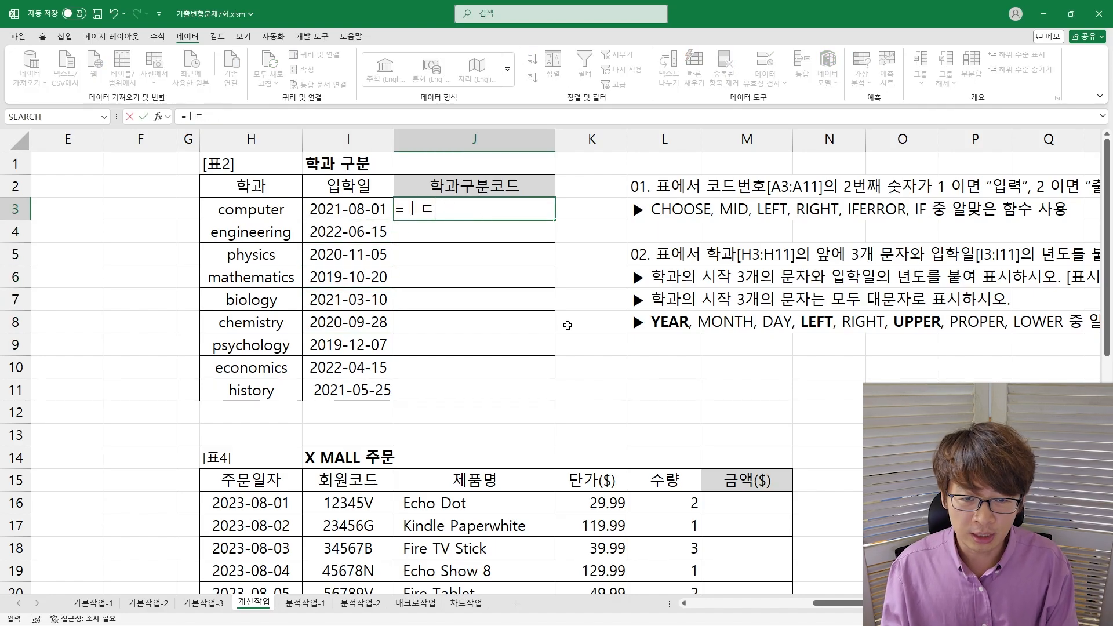
pyautogui.write('left(')
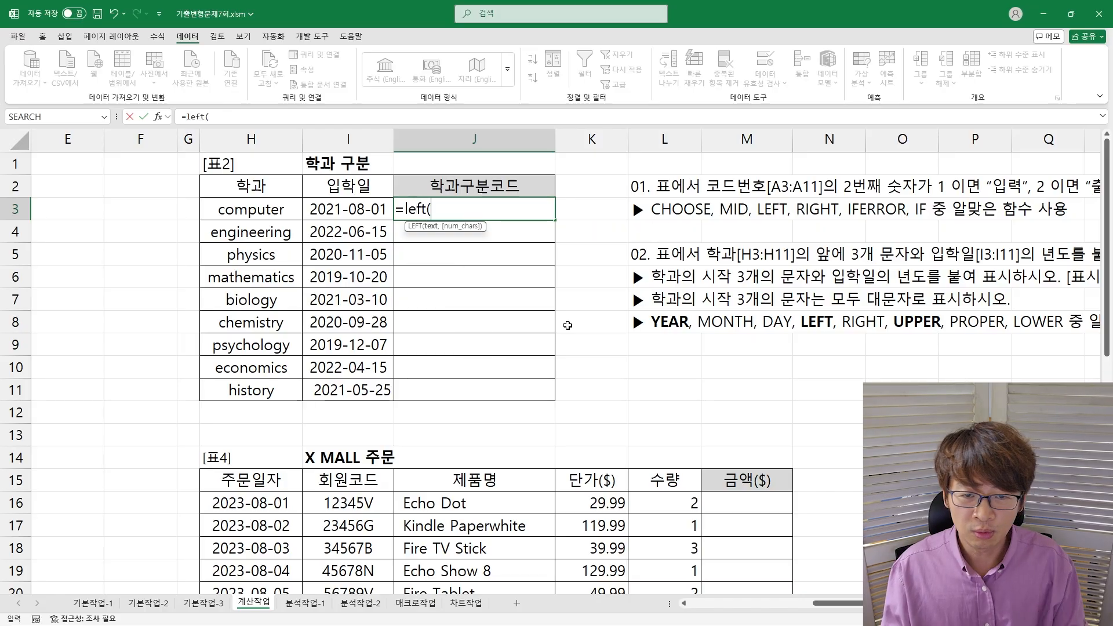
pyautogui.press('Left')
pyautogui.press('Left')
pyautogui.write(',')
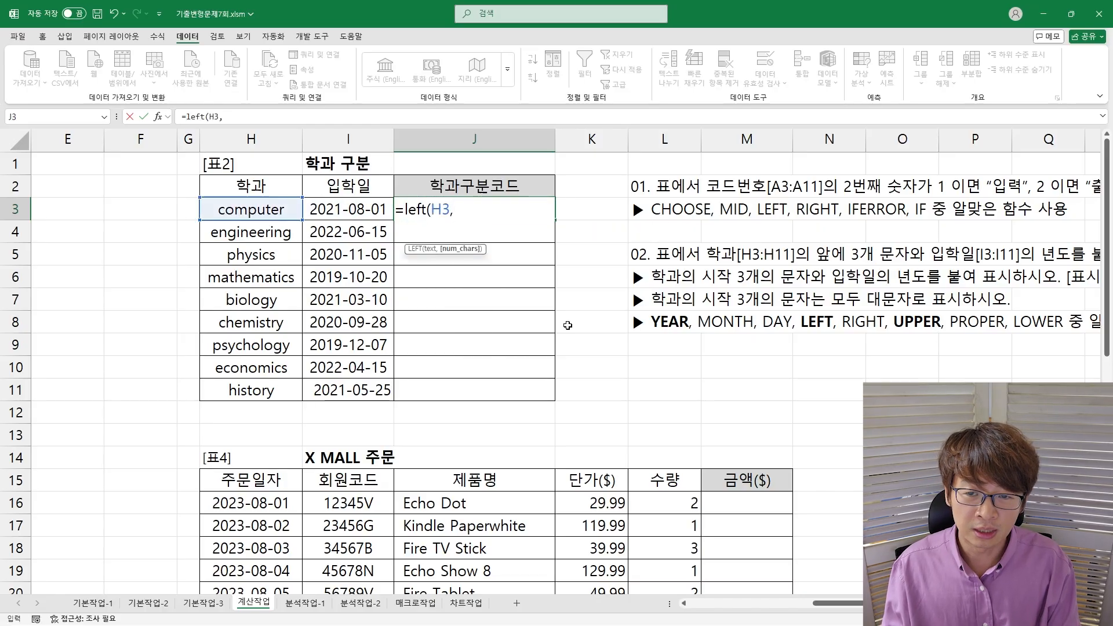
pyautogui.press('Return')
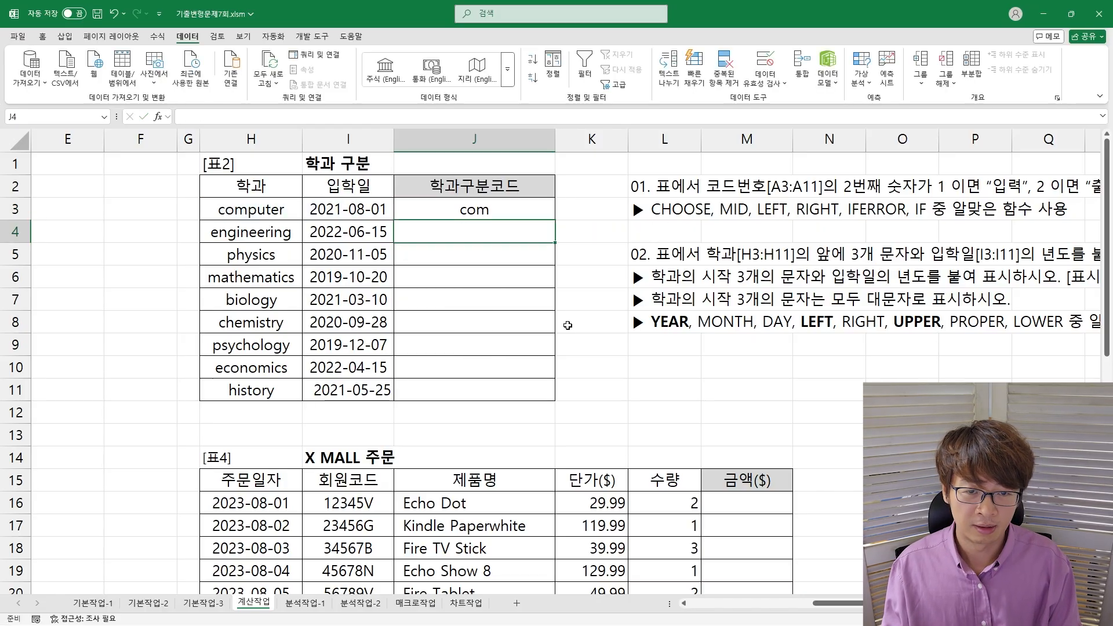
# - Wrap J3's LEFT formula in UPPER, making it =UPPER(LEFT(H3,3))
pyautogui.press('Up')
pyautogui.press('F2')
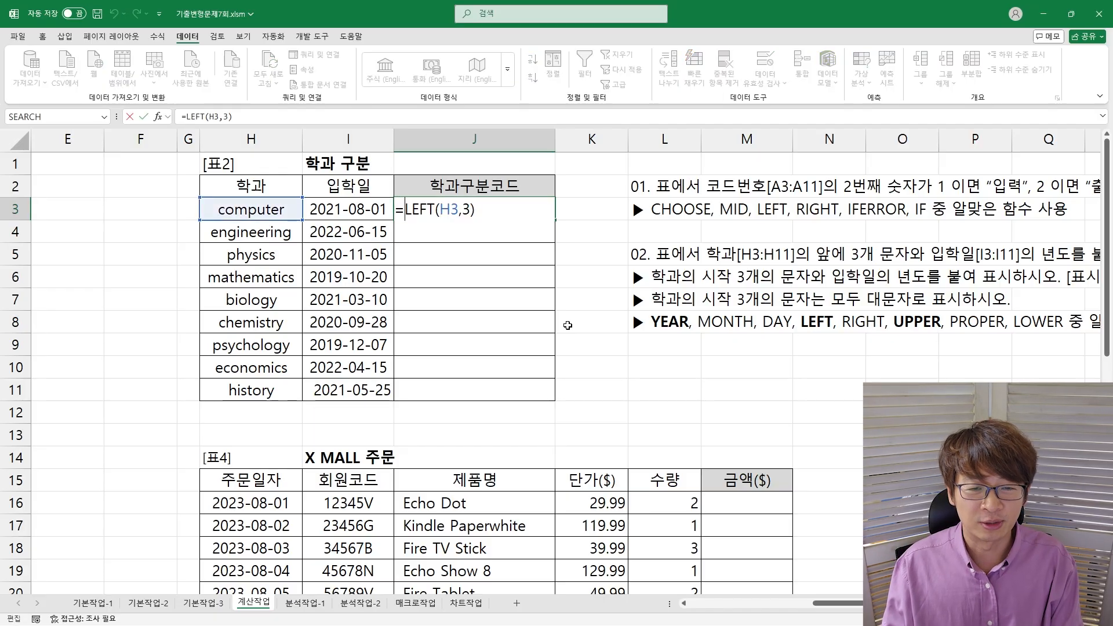
pyautogui.write('upper')
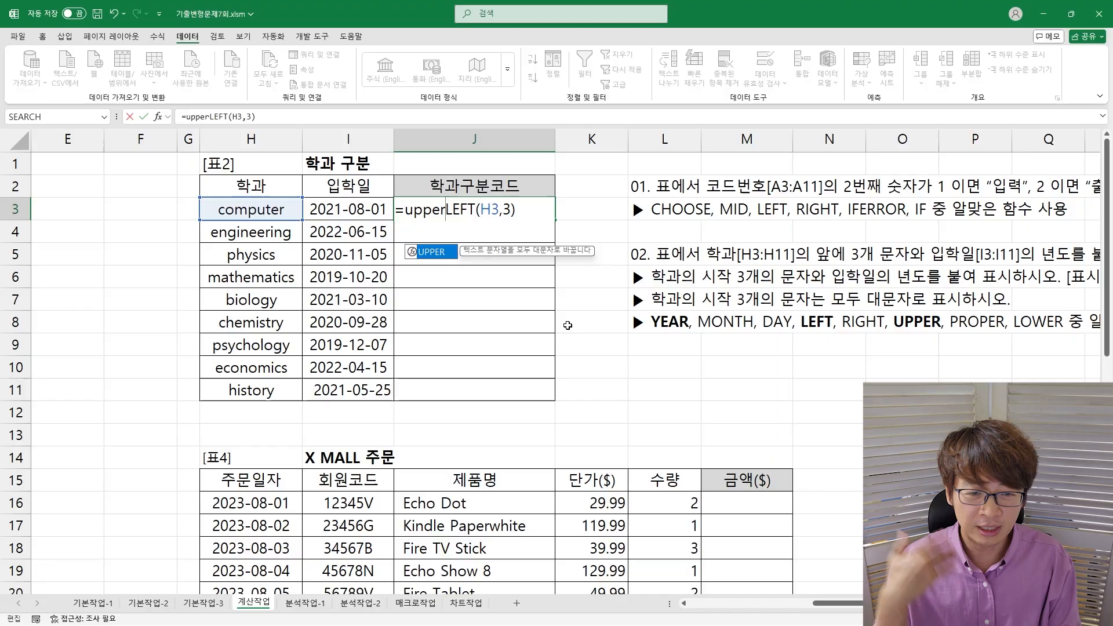
pyautogui.write('(')
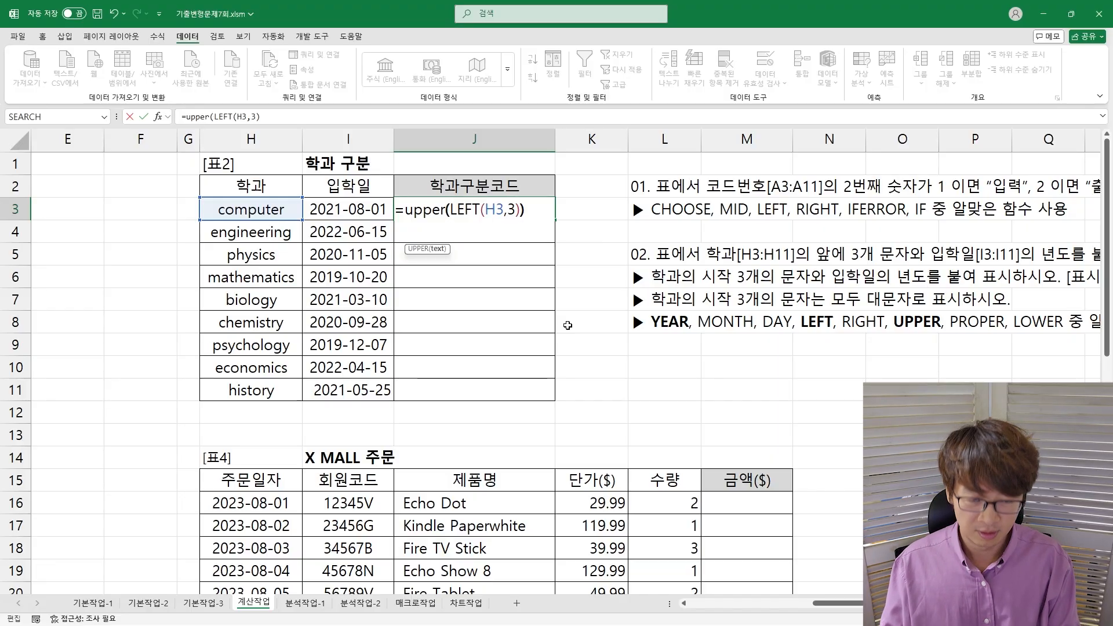
pyautogui.press('Return')
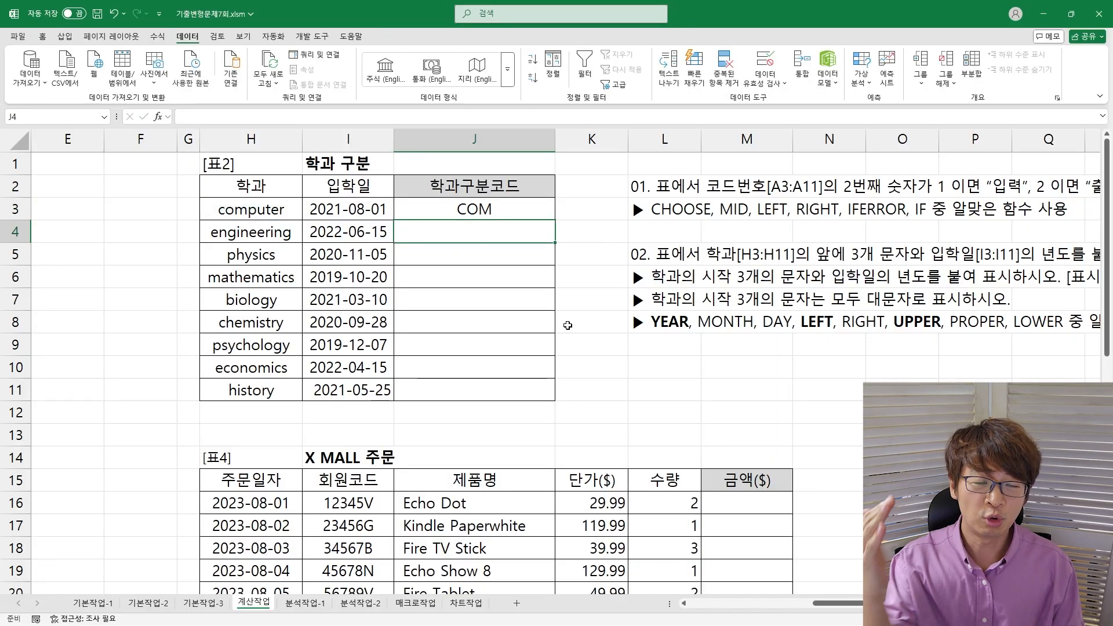
# - Append the admission year to J3's code, making the formula =UPPER(LEFT(H3,3)) & YEAR(I3)
pyautogui.press('Up')
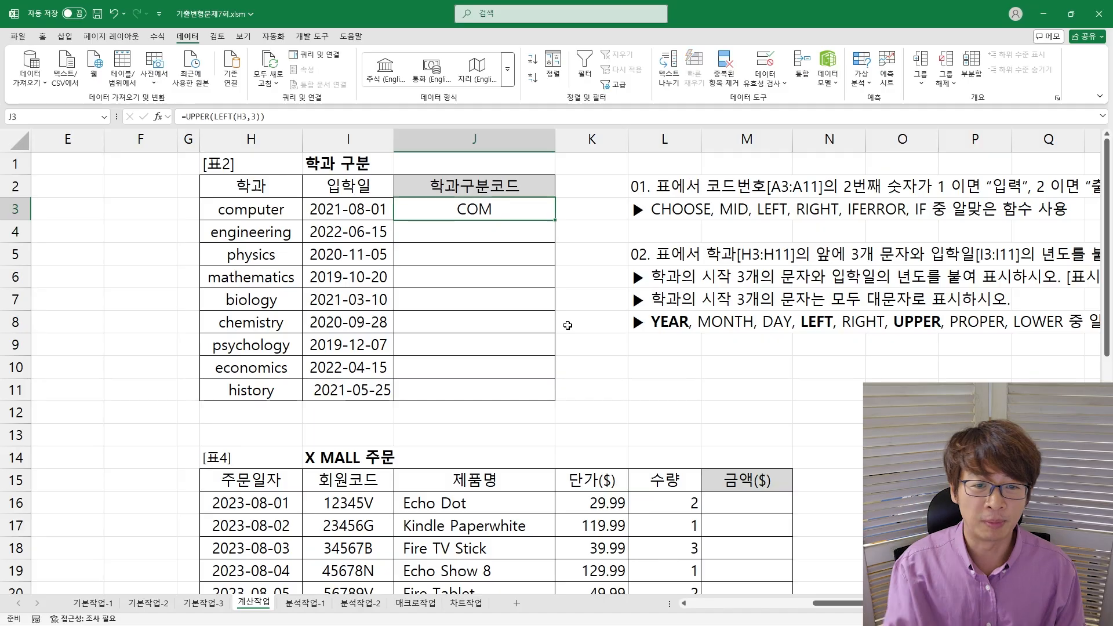
pyautogui.press('F2')
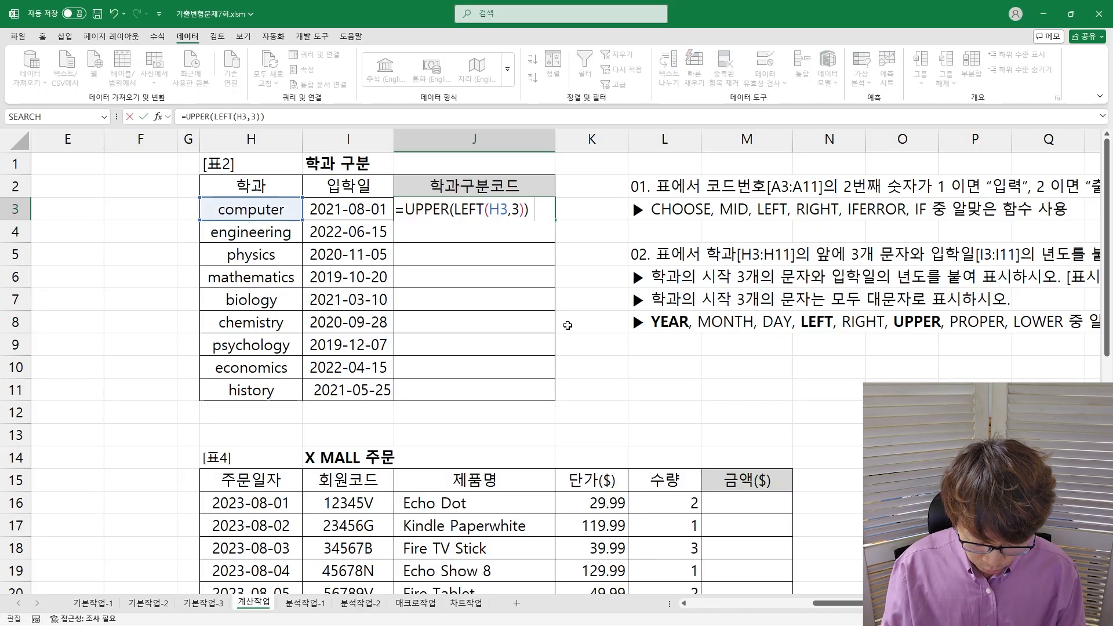
pyautogui.write('& ')
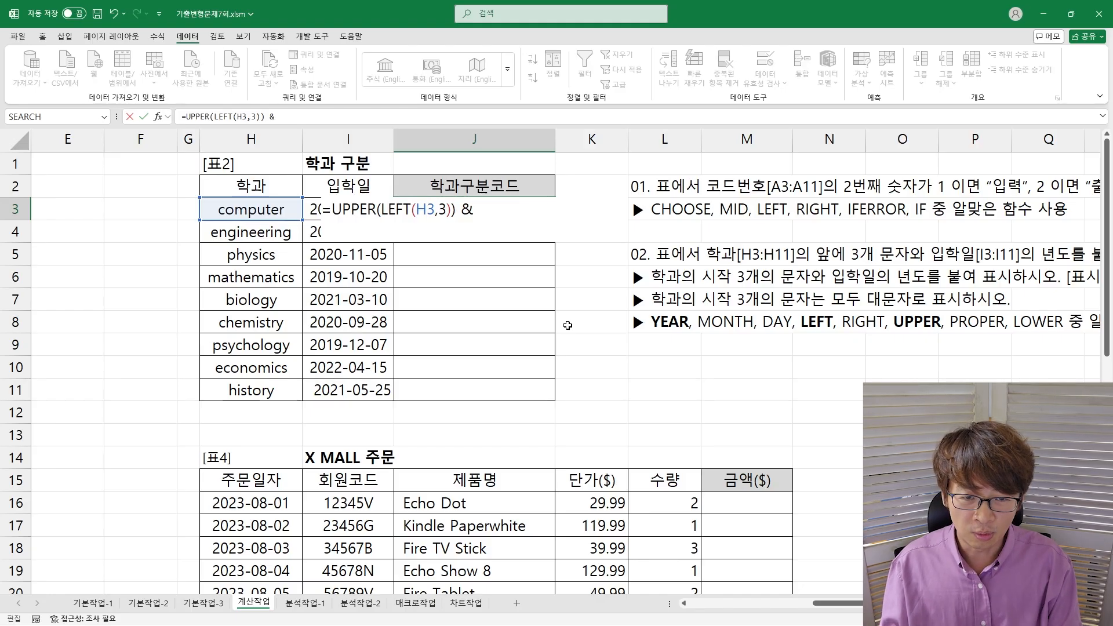
pyautogui.write('year(')
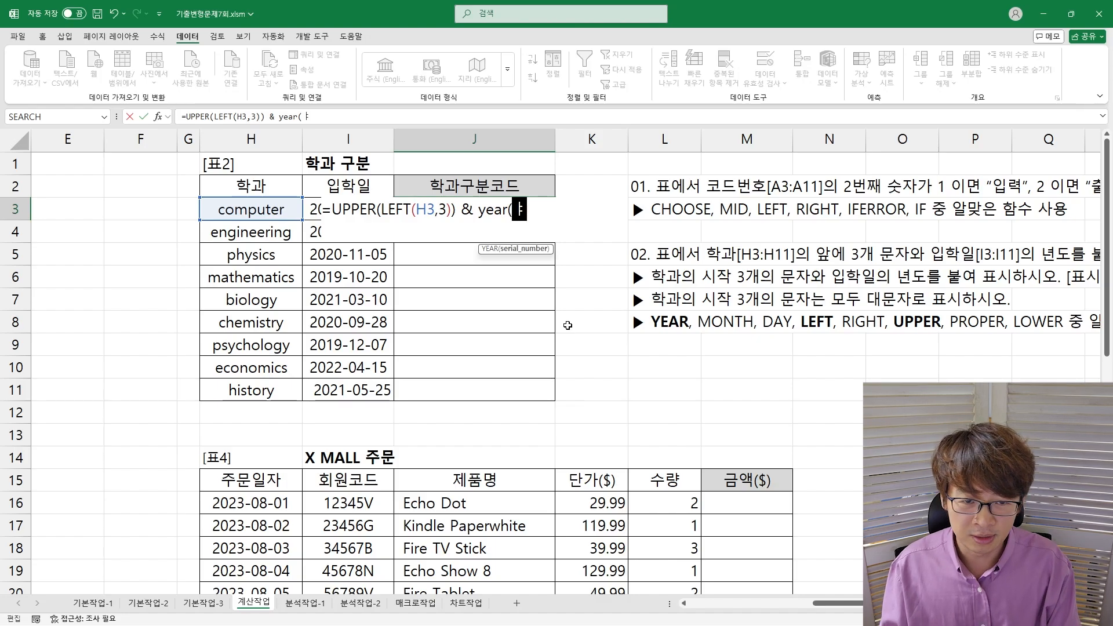
pyautogui.write('I3')
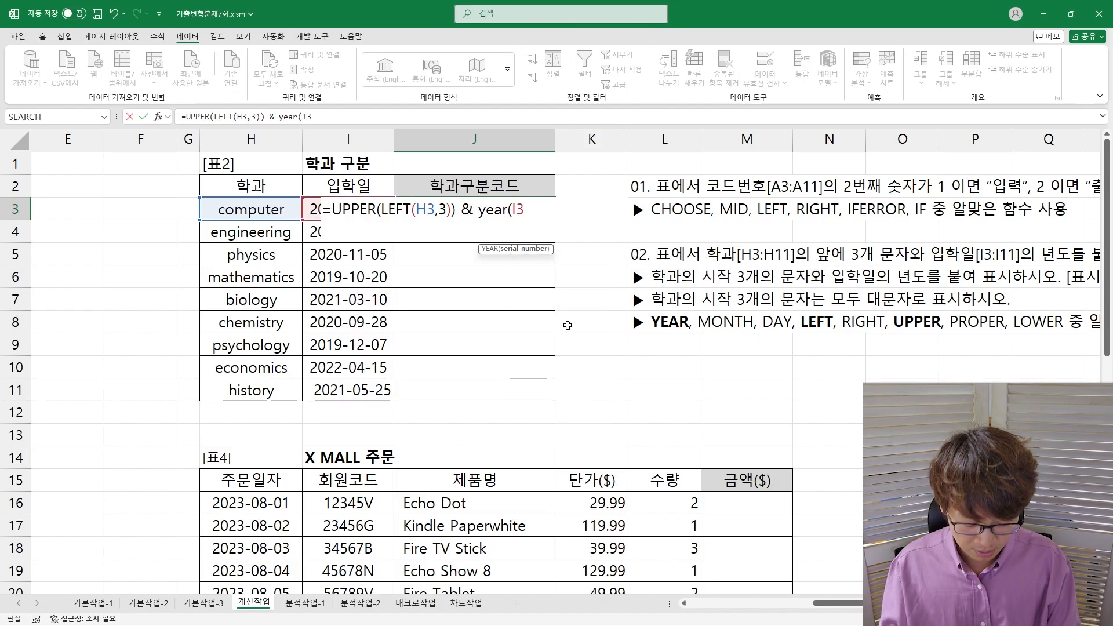
pyautogui.write(')')
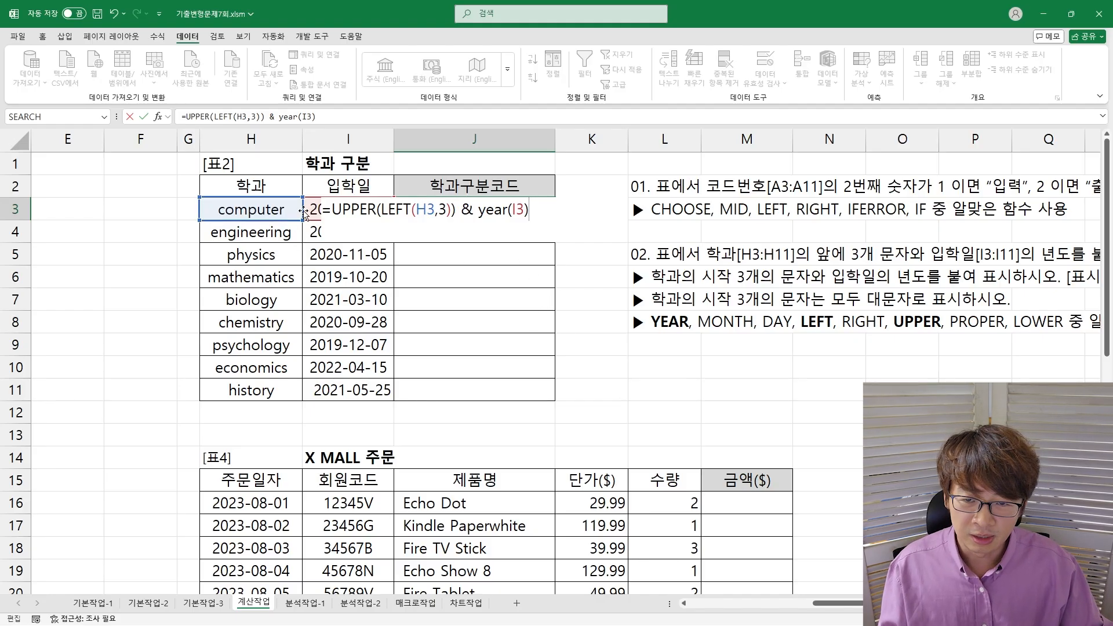
pyautogui.hotkey('ctrl', 'shift', 'Left')
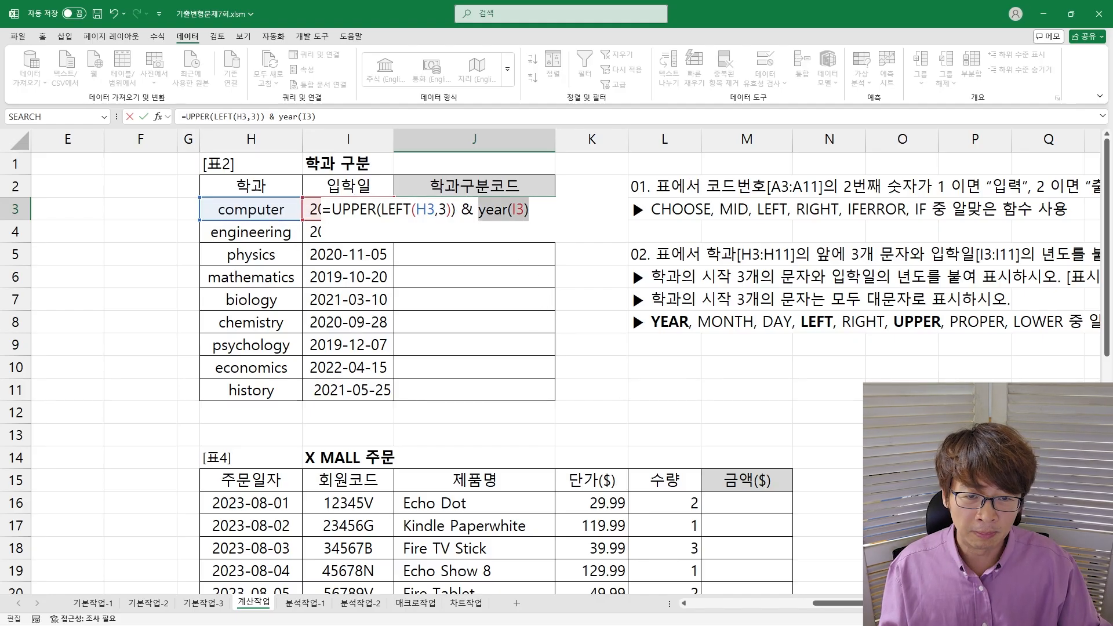
pyautogui.click(348, 186)
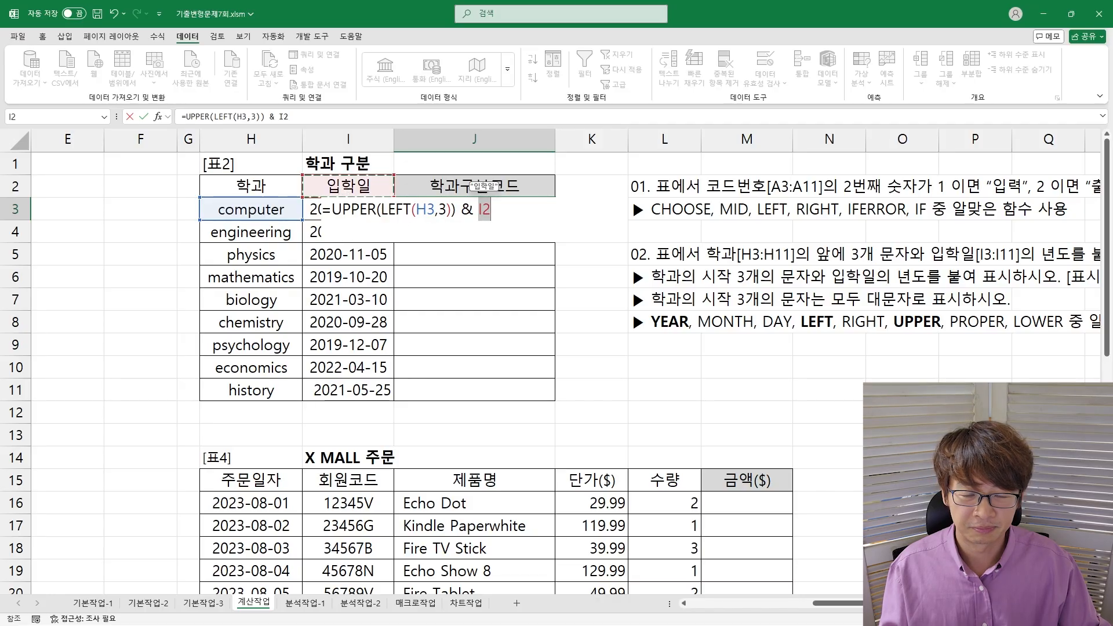
pyautogui.hotkey('ctrl', 'z')
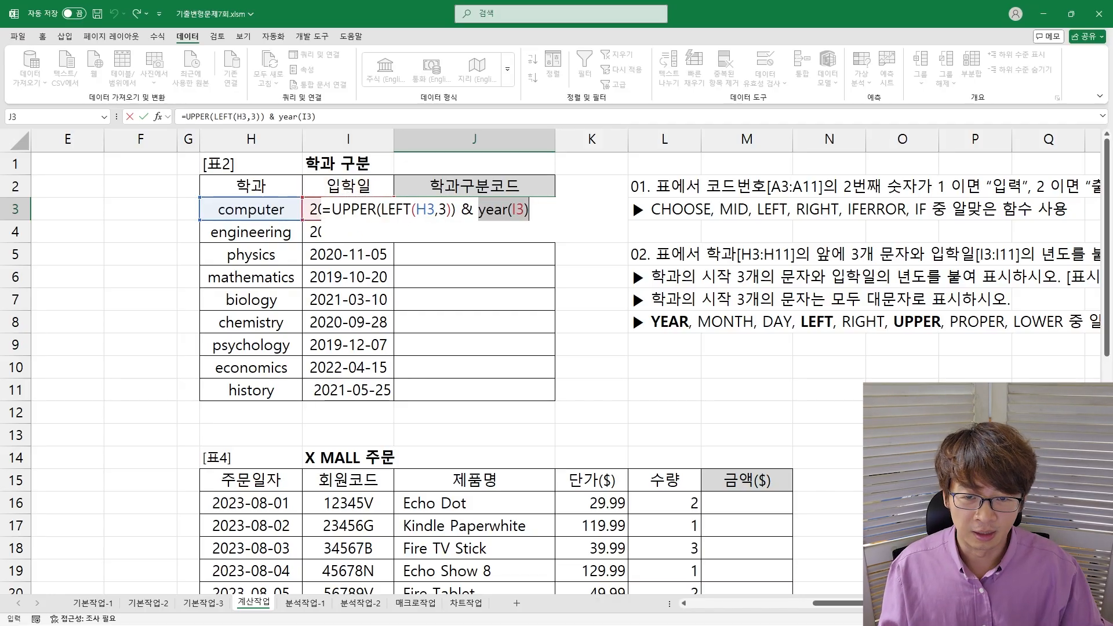
pyautogui.press('Return')
pyautogui.press('Up')
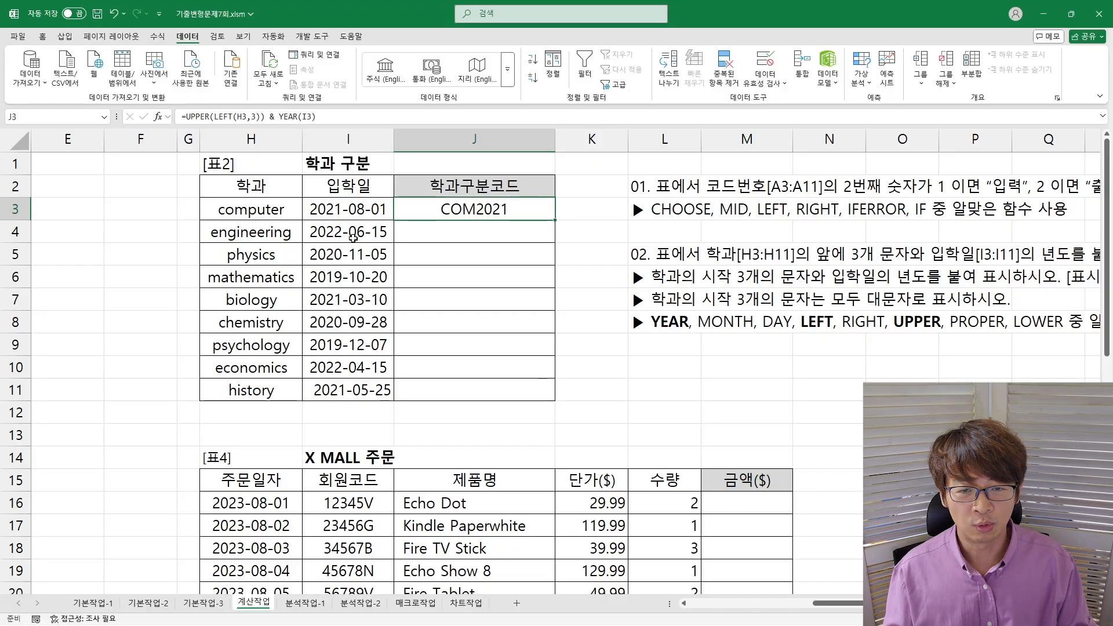
# - Fill J3's 학과구분코드 formula down through J11
pyautogui.hotkey('shift', 'Down')
pyautogui.hotkey('shift', 'Down')
pyautogui.hotkey('shift', 'Down')
pyautogui.hotkey('shift', 'Down')
pyautogui.hotkey('shift', 'Down')
pyautogui.hotkey('shift', 'Down')
pyautogui.hotkey('shift', 'Down')
pyautogui.hotkey('shift', 'Down')
pyautogui.hotkey('ctrl', 'd')
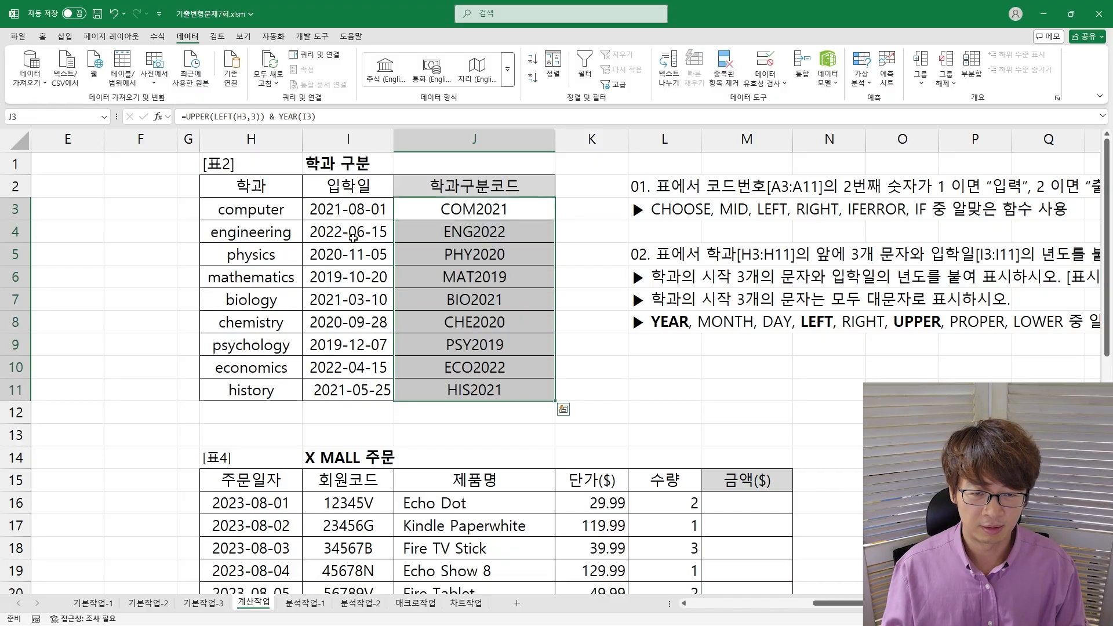
# - Review J4's filled formula, examining its UPPER(LEFT) part, its YEAR part and the & that joins them
pyautogui.press('Up')
pyautogui.press('Down')
pyautogui.press('Down')
pyautogui.press('F2')
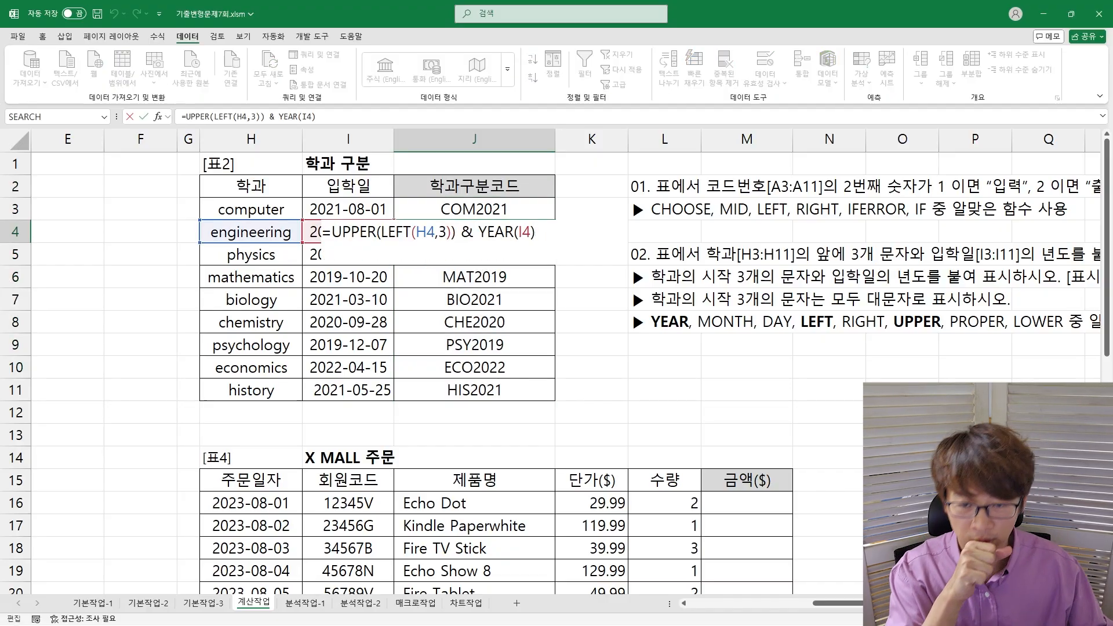
pyautogui.moveTo(332, 232); pyautogui.dragTo(456, 232)
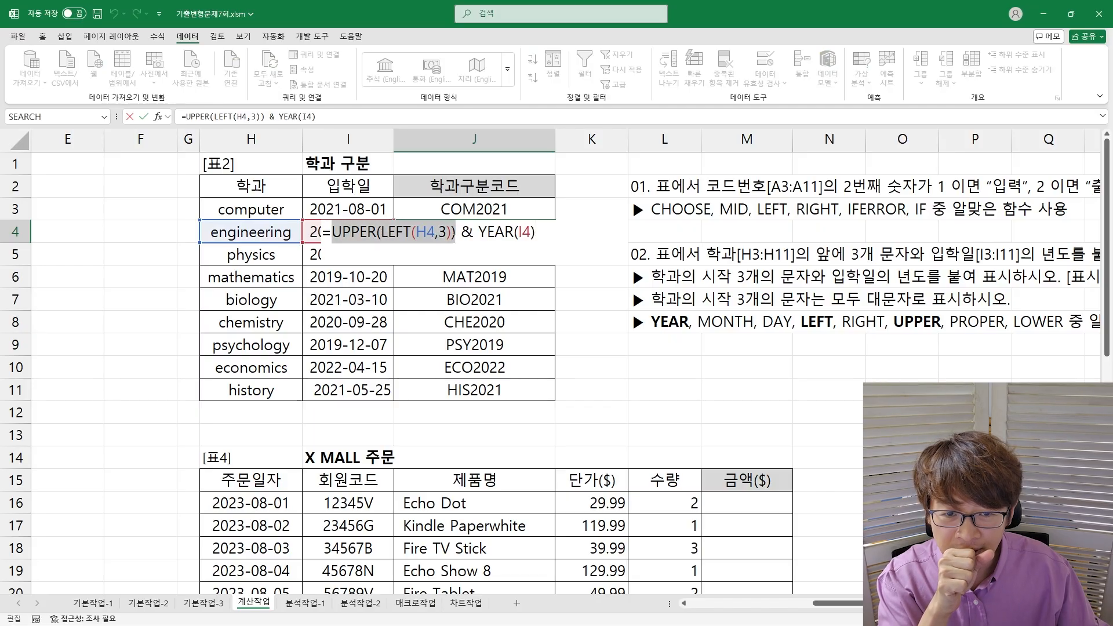
pyautogui.click(479, 235)
pyautogui.hotkey('shift', 'Right')
pyautogui.hotkey('shift', 'Right')
pyautogui.hotkey('shift', 'Right')
pyautogui.hotkey('shift', 'Right')
pyautogui.hotkey('shift', 'Right')
pyautogui.hotkey('shift', 'Right')
pyautogui.hotkey('shift', 'Right')
pyautogui.hotkey('shift', 'Right')
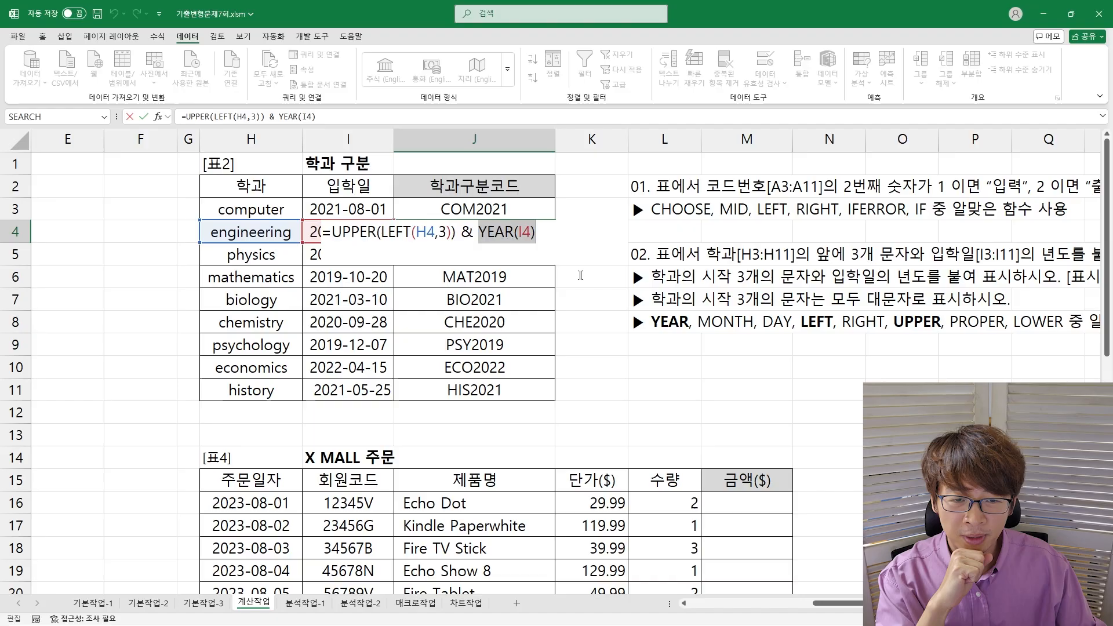
pyautogui.press('Left')
pyautogui.press('Left')
pyautogui.hotkey('shift', 'Left')
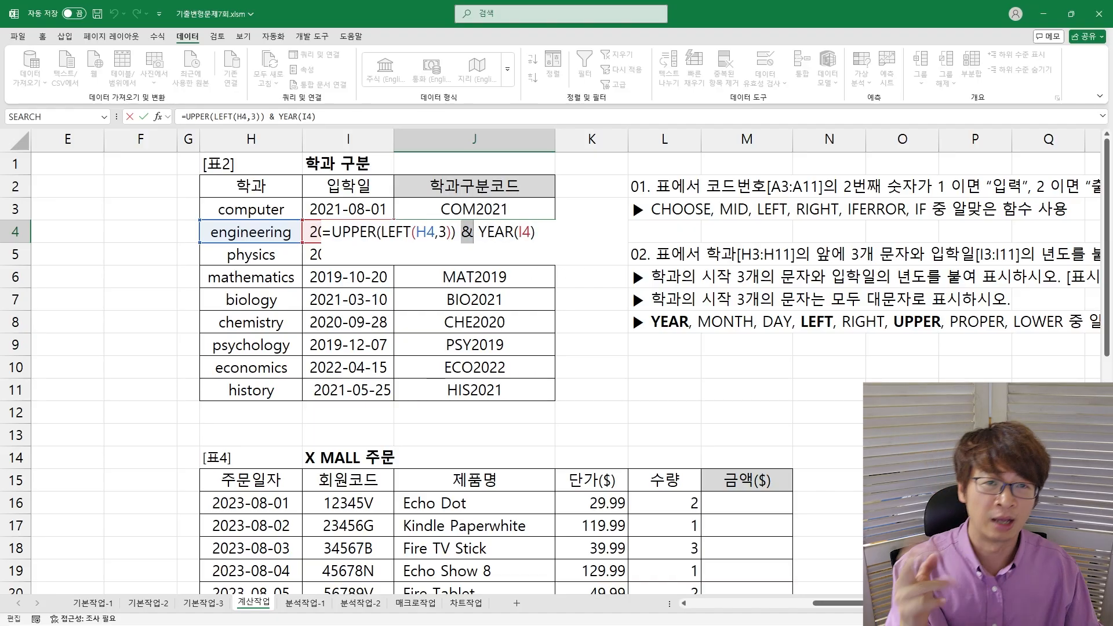
pyautogui.press('Return')
pyautogui.press('Down')
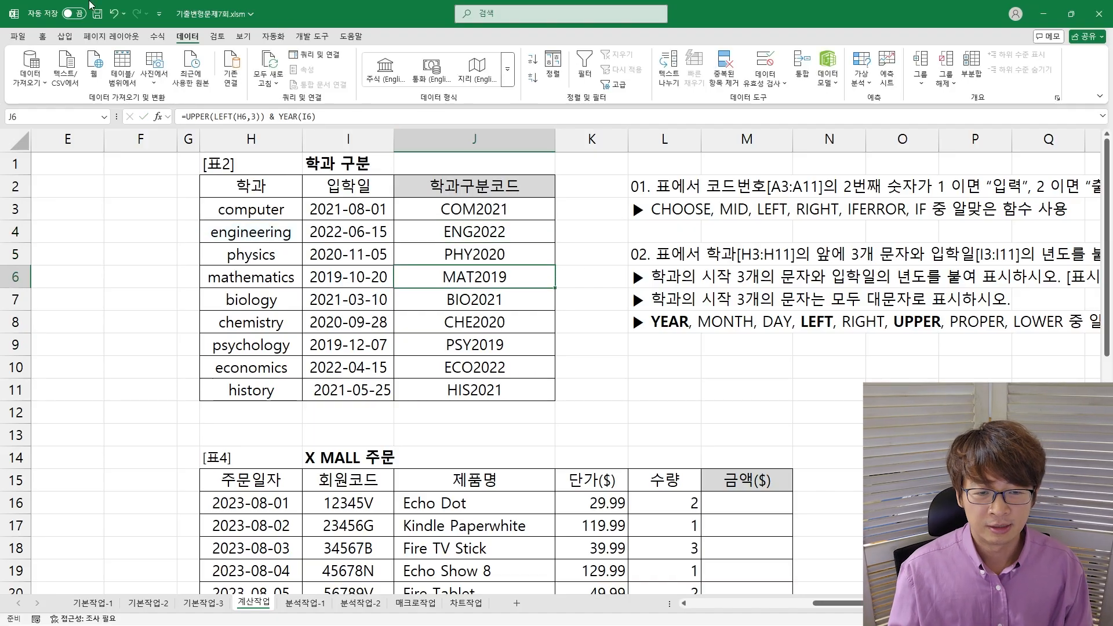
# - Find the X MALL 주문 table and task 04's instructions, and examine the last character of the member code in I16
pyautogui.press('Down')
pyautogui.press('Down')
pyautogui.press('Down')
pyautogui.press('Down')
pyautogui.press('Down')
pyautogui.press('Down')
pyautogui.press('Down')
pyautogui.press('Down')
pyautogui.press('Down')
pyautogui.press('Down')
pyautogui.press('Down')
pyautogui.press('Down')
pyautogui.press('Down')
pyautogui.press('Down')
pyautogui.press('Down')
pyautogui.press('Down')
pyautogui.press('Down')
pyautogui.press('Down')
pyautogui.press('Down')
pyautogui.press('Down')
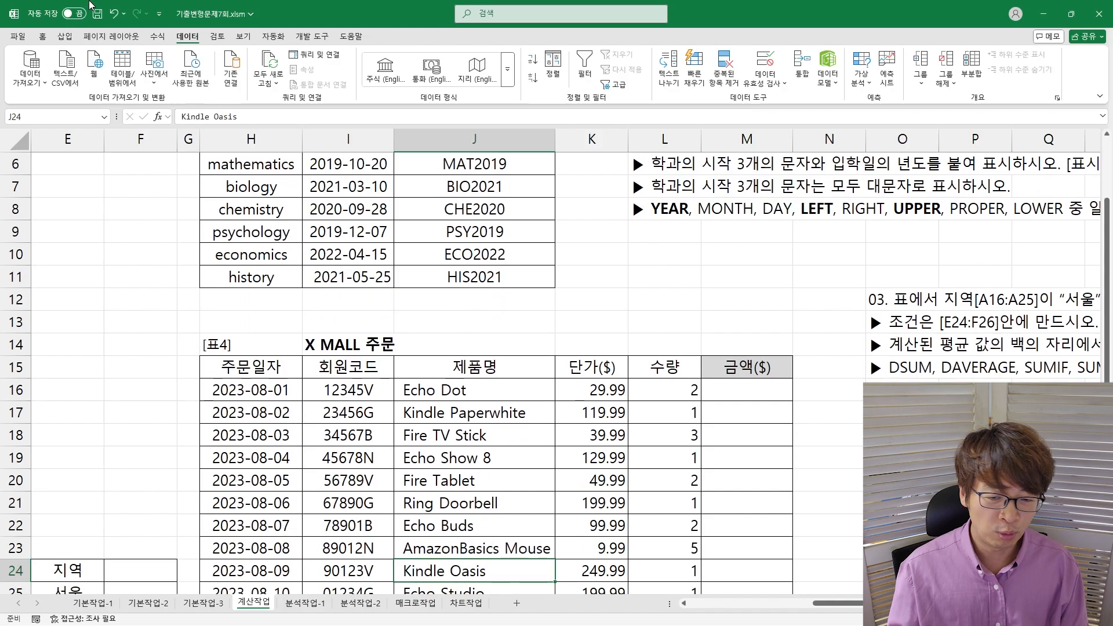
pyautogui.press('Down')
pyautogui.press('Down')
pyautogui.press('Right')
pyautogui.press('Right')
pyautogui.press('Right')
pyautogui.press('Right')
pyautogui.press('Right')
pyautogui.press('Right')
pyautogui.press('Right')
pyautogui.press('Right')
pyautogui.press('Right')
pyautogui.press('Right')
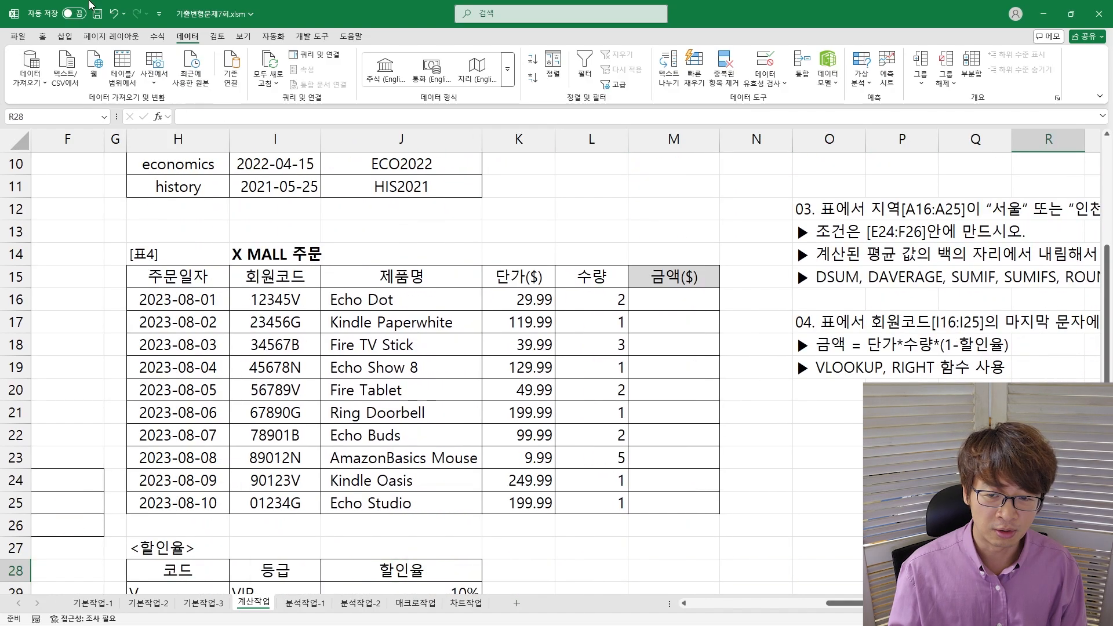
pyautogui.press('Down')
pyautogui.press('Down')
pyautogui.press('Down')
pyautogui.press('Down')
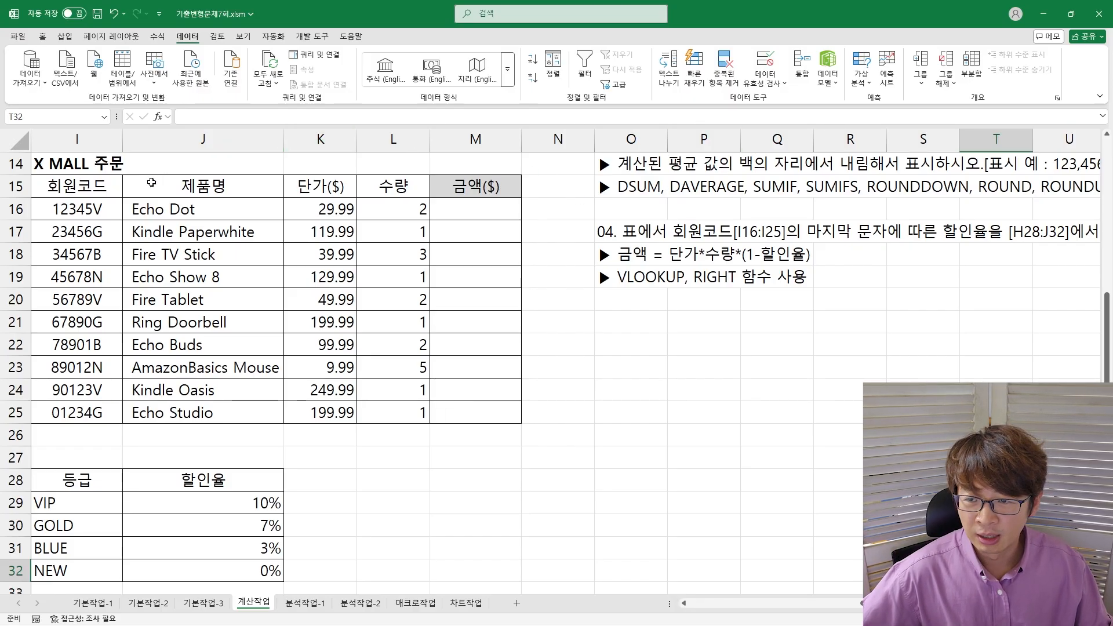
pyautogui.doubleClick(97, 209)
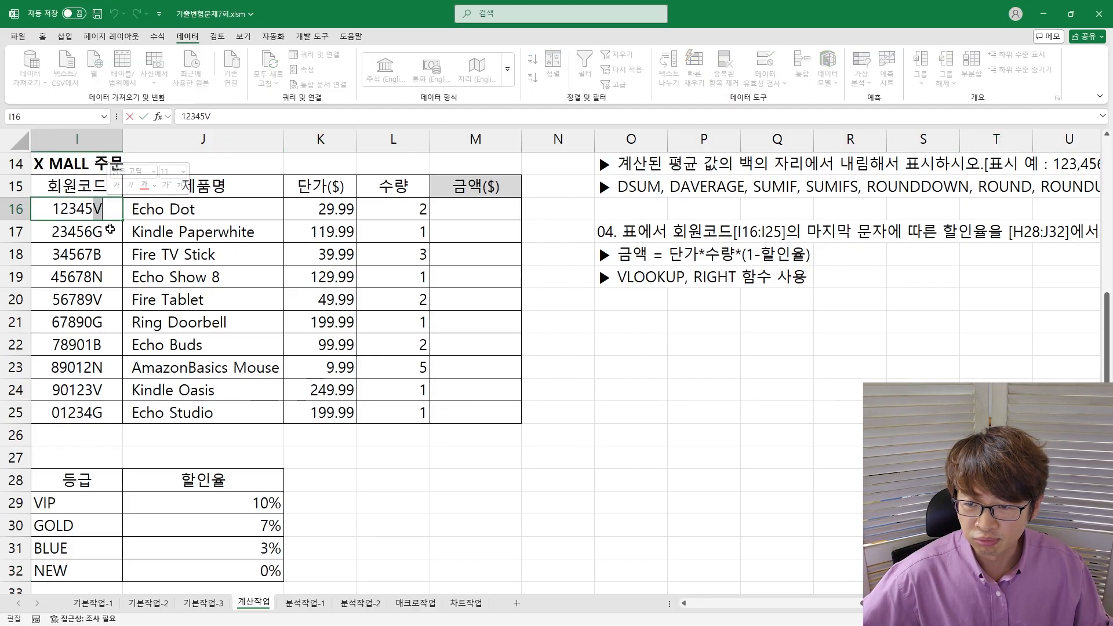
pyautogui.click(986, 253)
pyautogui.click(1053, 254)
pyautogui.moveTo(1053, 254)
pyautogui.mouseDown()
pyautogui.moveTo(1099, 258)
pyautogui.moveTo(1070, 260)
pyautogui.mouseUp()
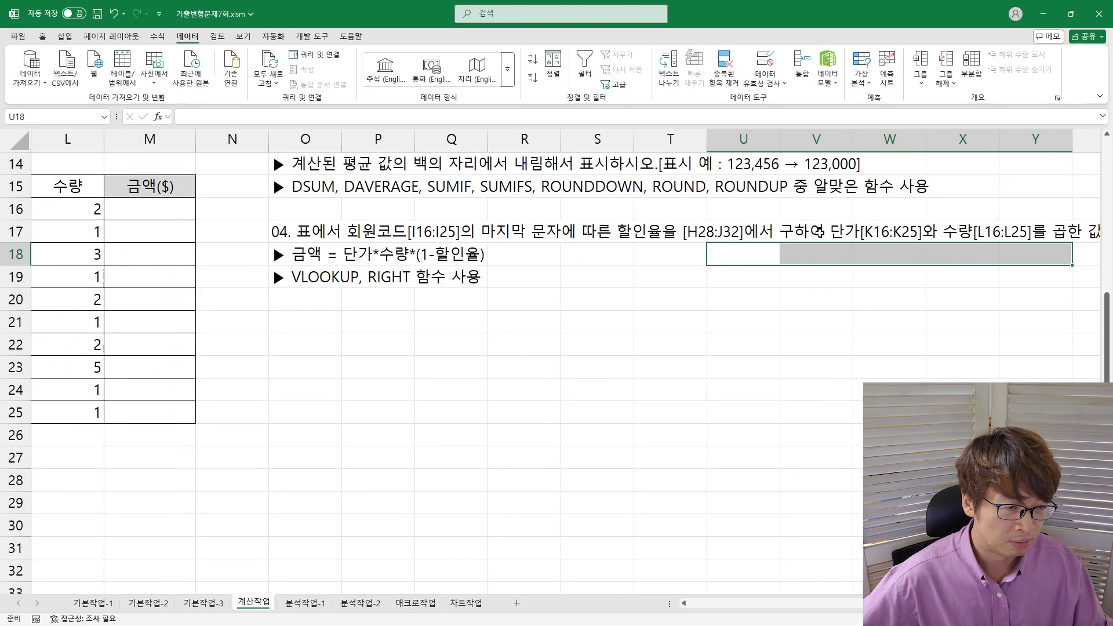
# - Examine the <할인율> table in H28:J32, matching each code V, G, B and N to its discount rate
pyautogui.moveTo(334, 423); pyautogui.dragTo(185, 456)
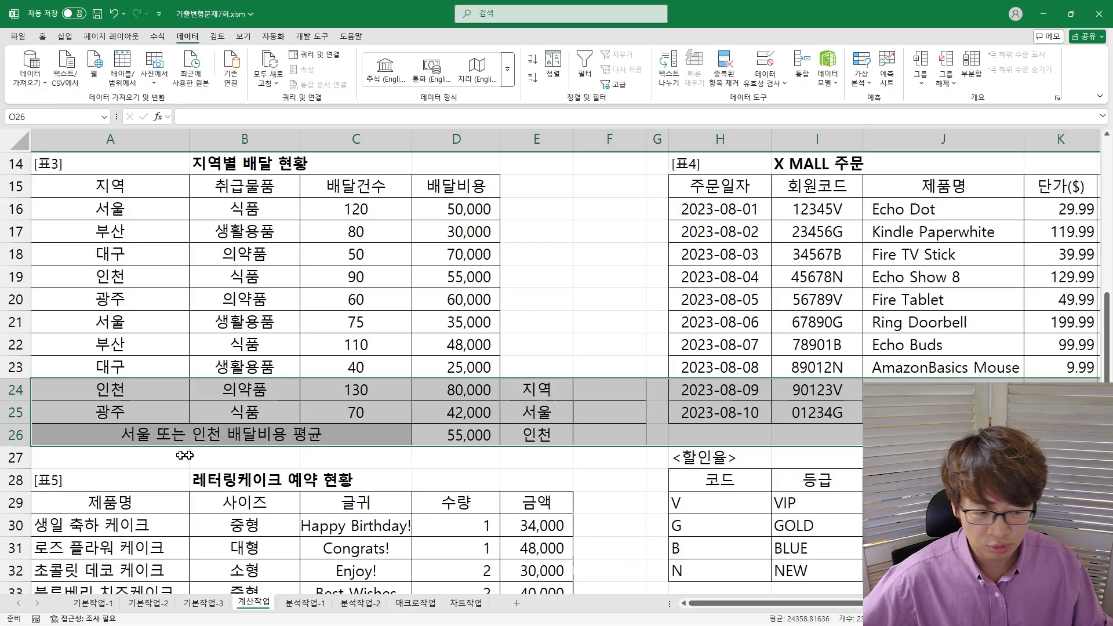
pyautogui.scroll(-2, 1090, 585)
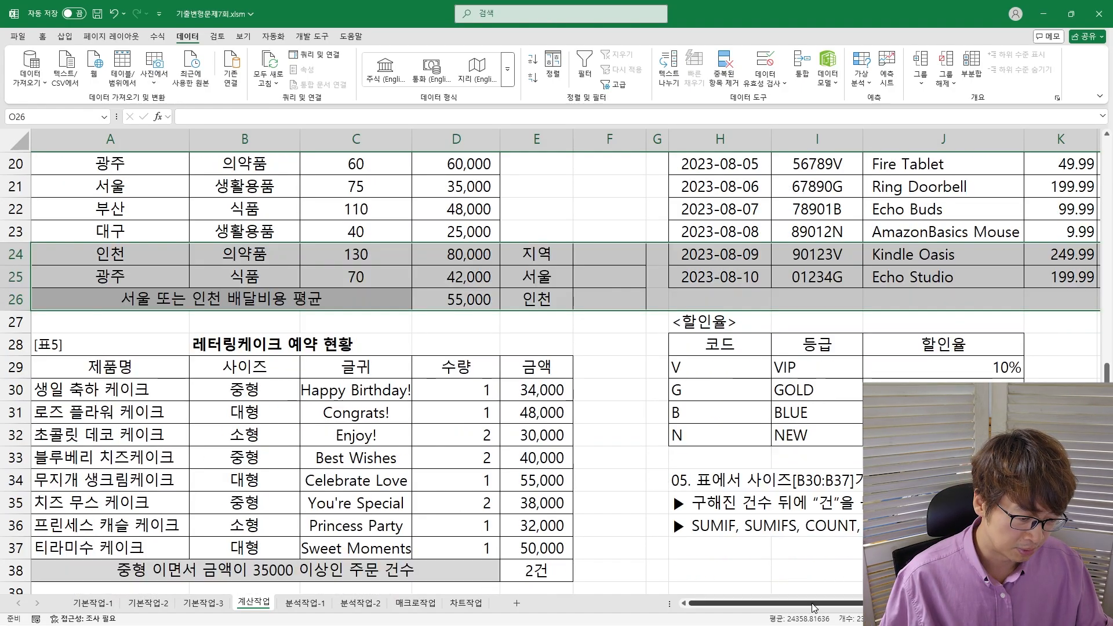
pyautogui.moveTo(814, 608); pyautogui.dragTo(953, 607)
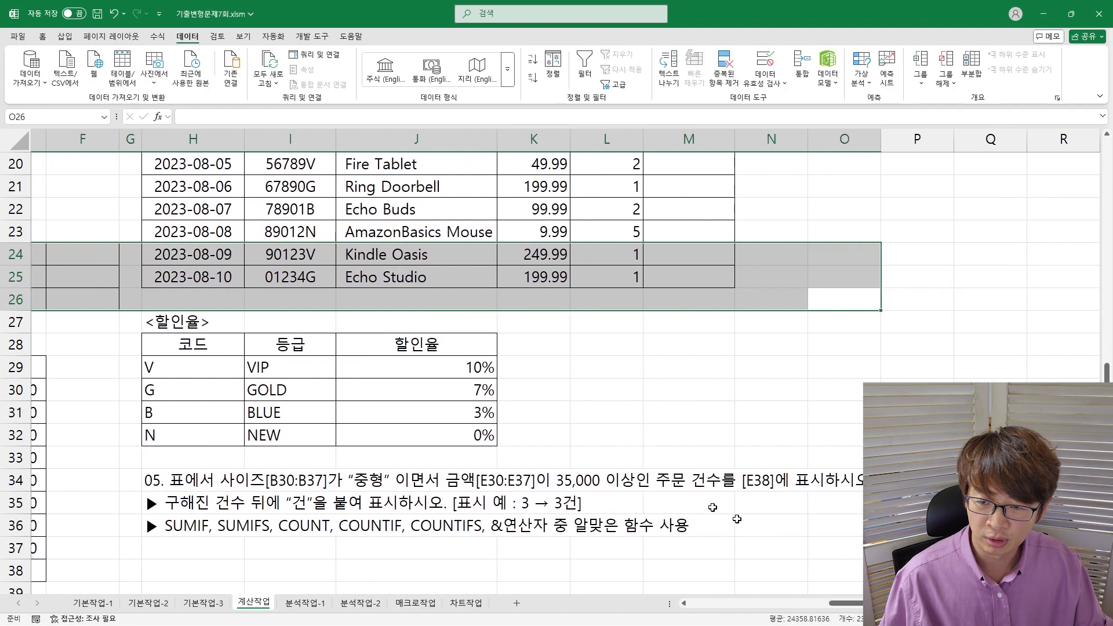
pyautogui.click(292, 277)
pyautogui.scroll(2, 291, 278)
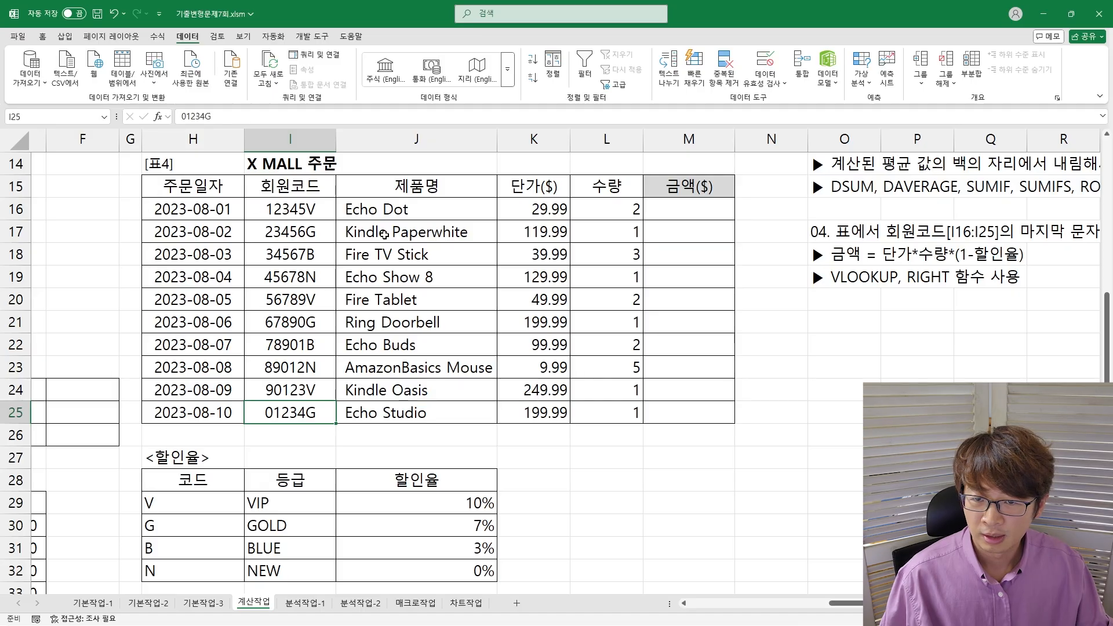
pyautogui.scroll(-1, 239, 427)
pyautogui.click(442, 436)
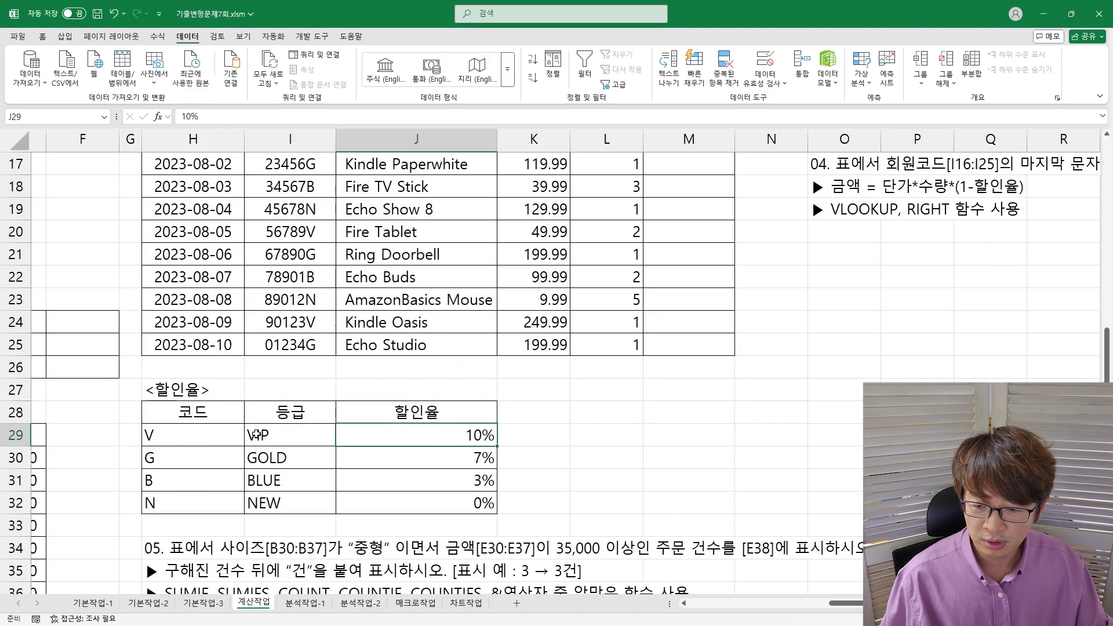
pyautogui.click(196, 454)
pyautogui.click(472, 462)
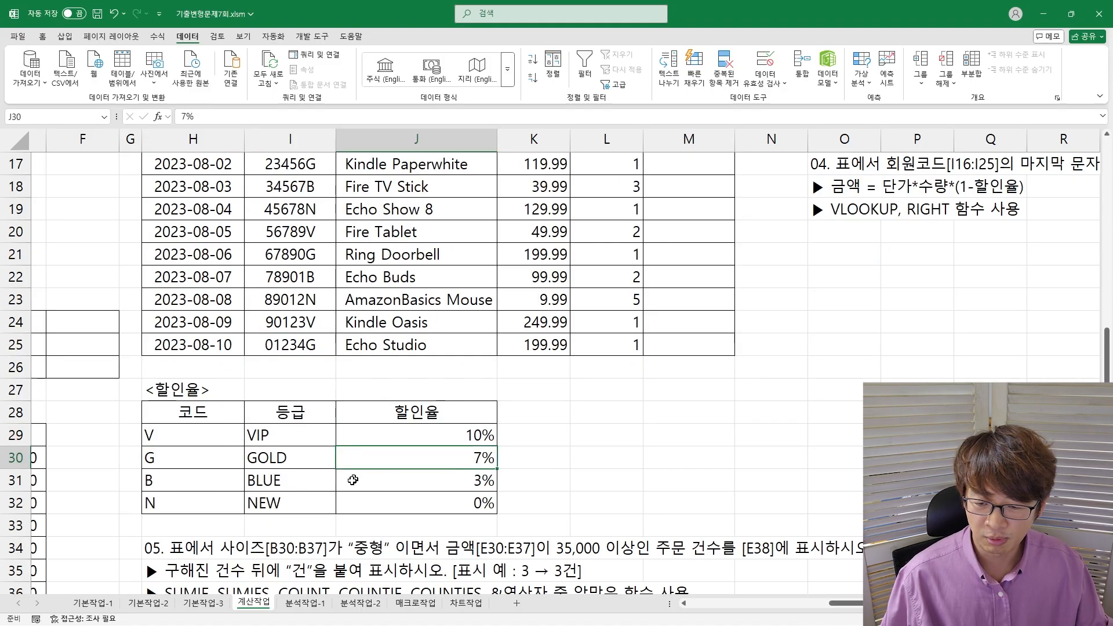
pyautogui.click(223, 506)
pyautogui.click(424, 486)
pyautogui.click(213, 504)
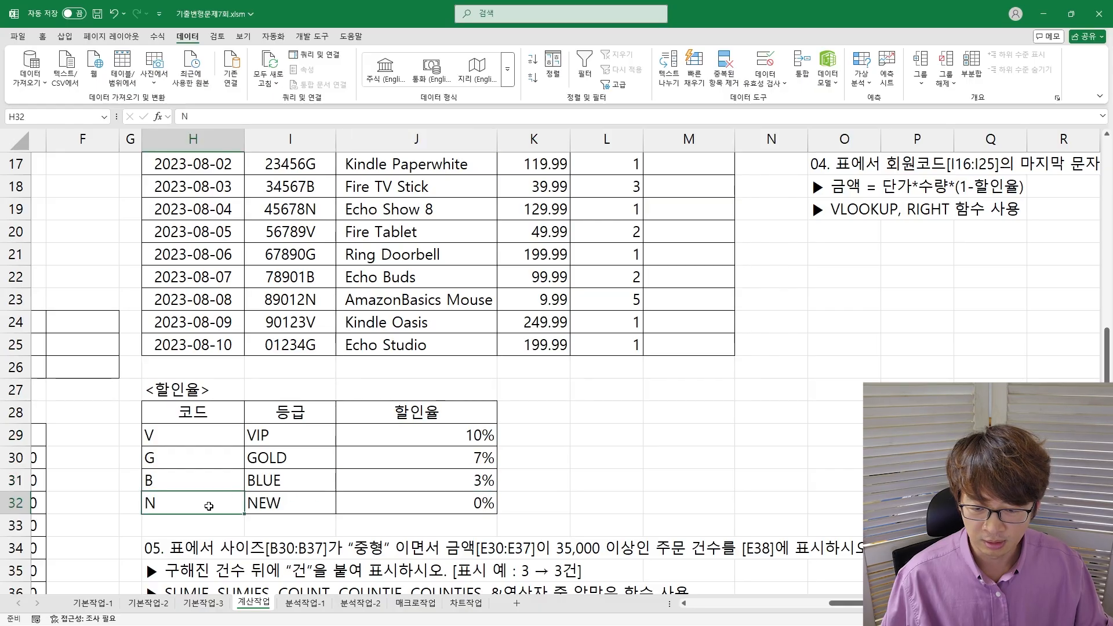
pyautogui.click(460, 503)
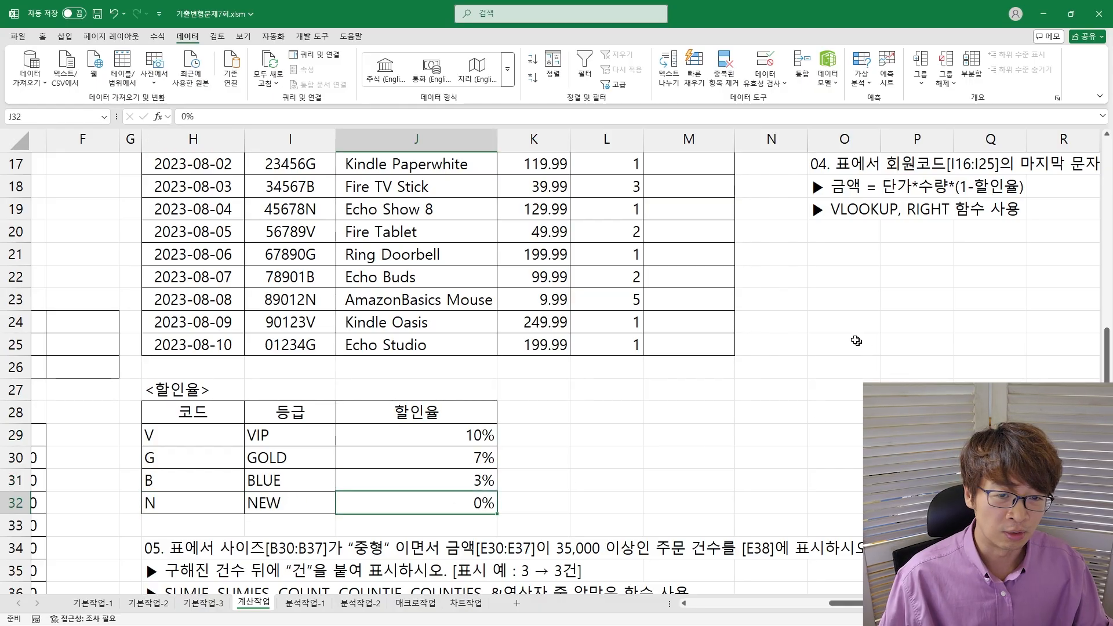
# - Read task 04's full instruction in row 17, the 금액 formula and the required functions beside the X MALL 주문 table
pyautogui.scroll(3, 606, 340)
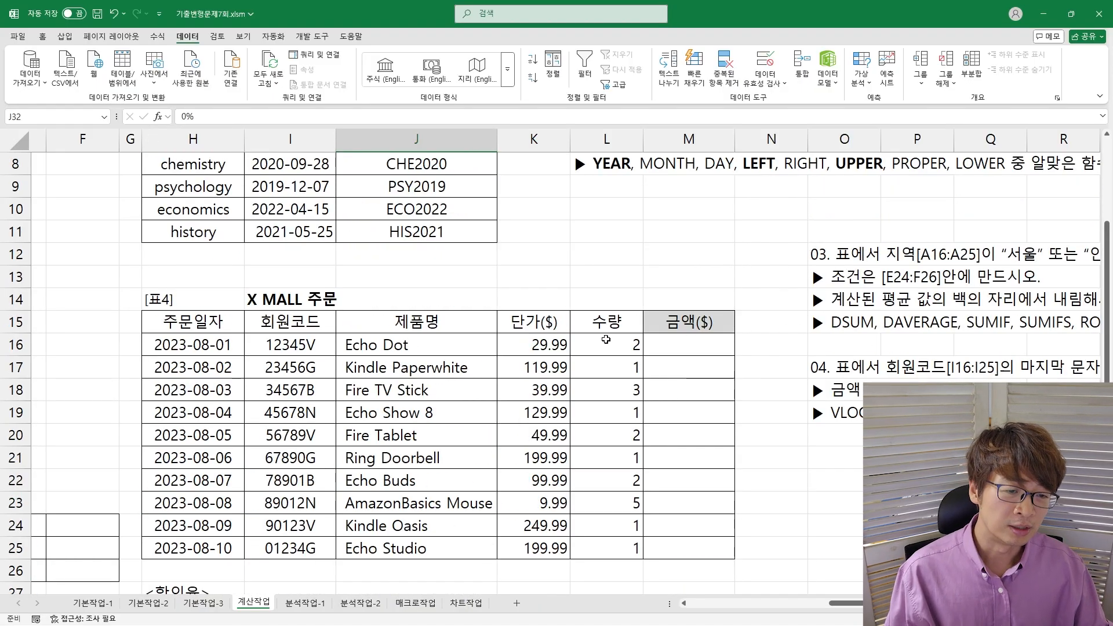
pyautogui.click(928, 376)
pyautogui.press('Right')
pyautogui.press('Right')
pyautogui.press('Right')
pyautogui.press('Right')
pyautogui.press('Right')
pyautogui.press('Right')
pyautogui.press('Right')
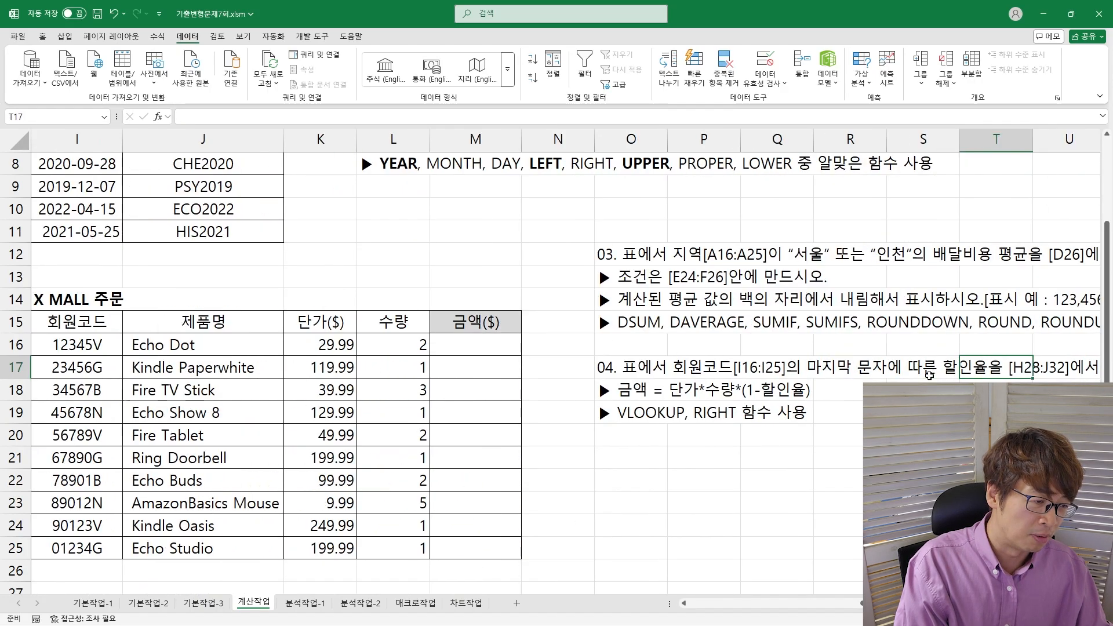
pyautogui.press('Right')
pyautogui.press('Right')
pyautogui.press('Right')
pyautogui.press('Right')
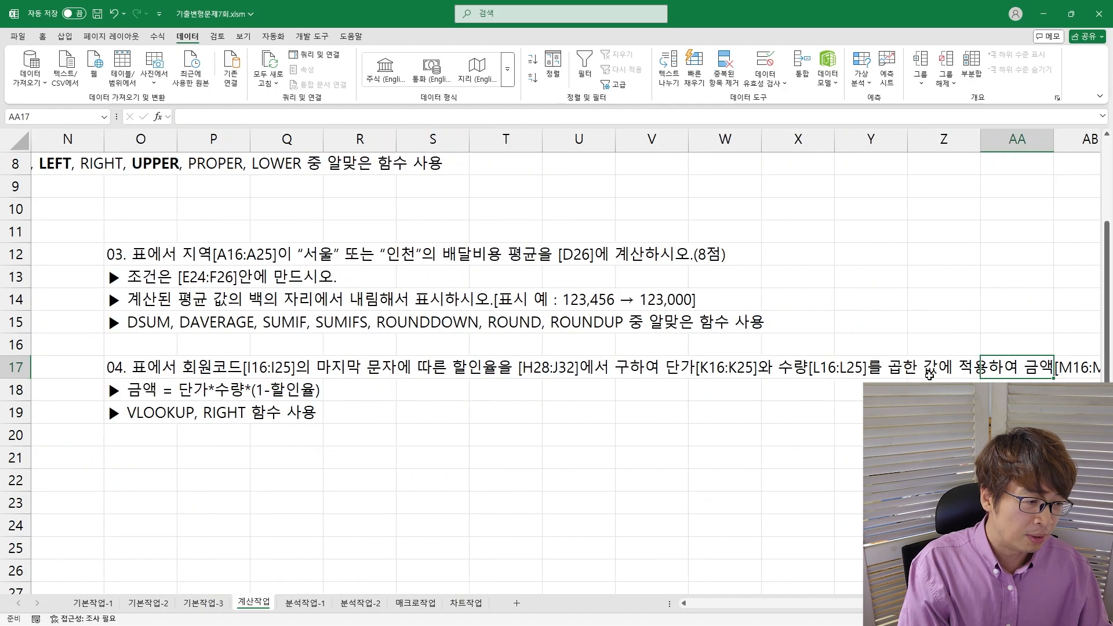
pyautogui.press('Right')
pyautogui.press('Right')
pyautogui.press('Left')
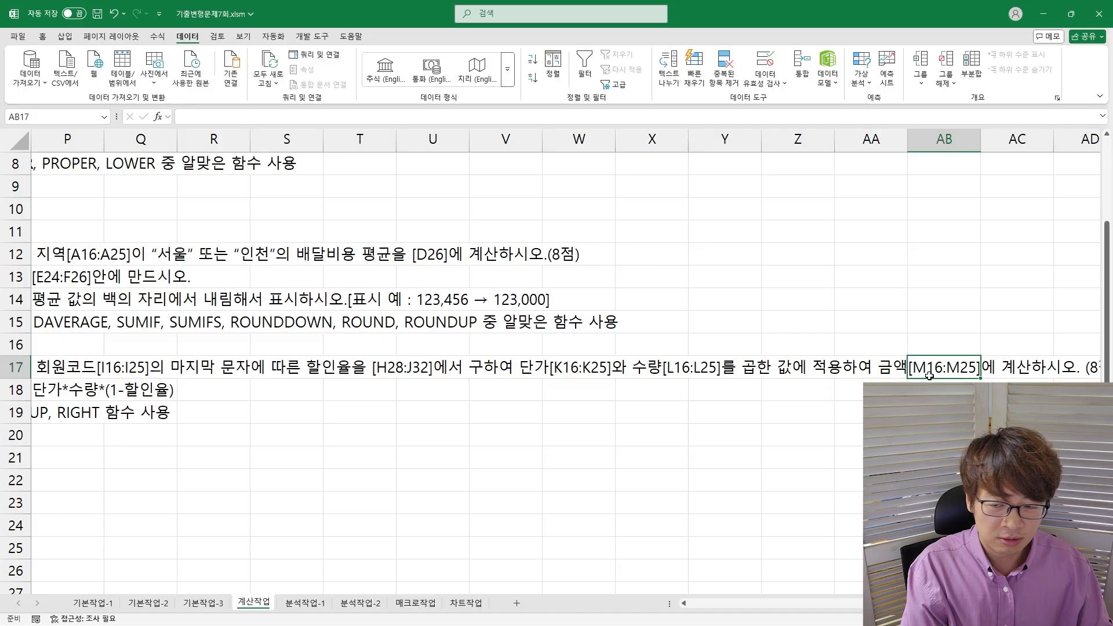
pyautogui.press('Left')
pyautogui.click(390, 374)
pyautogui.hotkey('ctrl', 'Left')
pyautogui.hotkey('ctrl', 'Left')
pyautogui.hotkey('ctrl', 'Left')
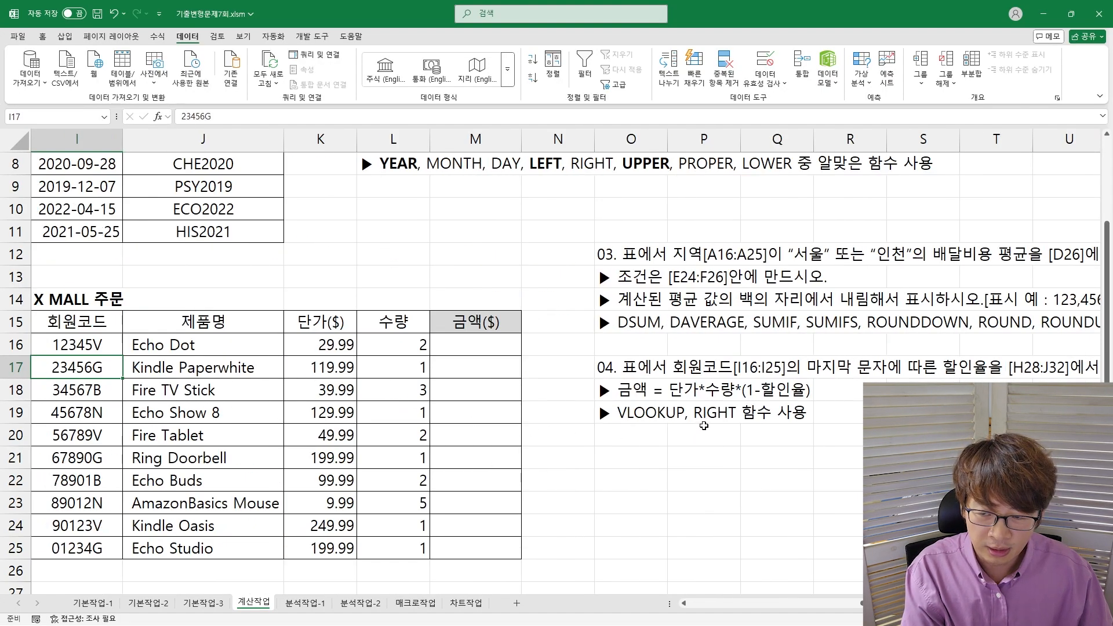
pyautogui.press('Left')
pyautogui.press('Left')
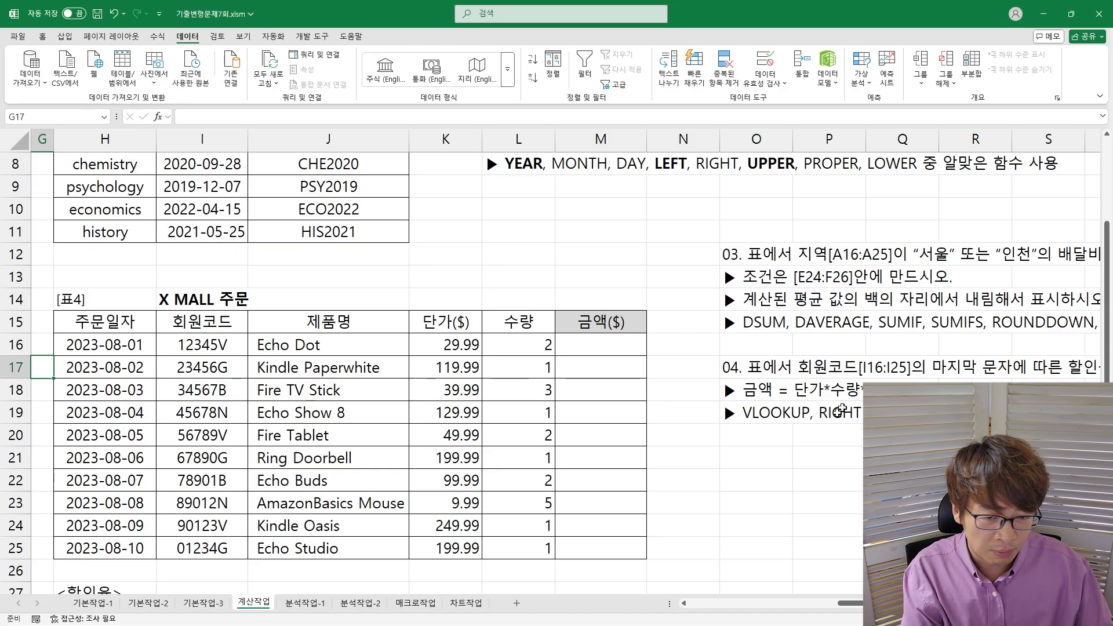
# - Enter =RIGHT(I16,1) in M16 to extract the last character of the first member code
pyautogui.click(425, 341)
pyautogui.click(519, 338)
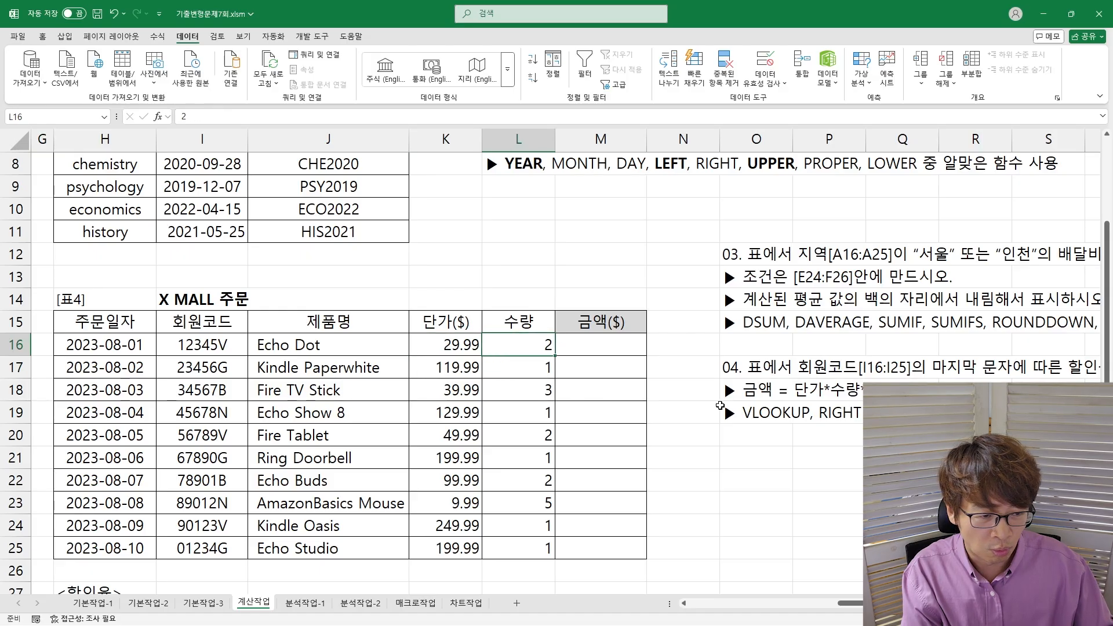
pyautogui.click(606, 346)
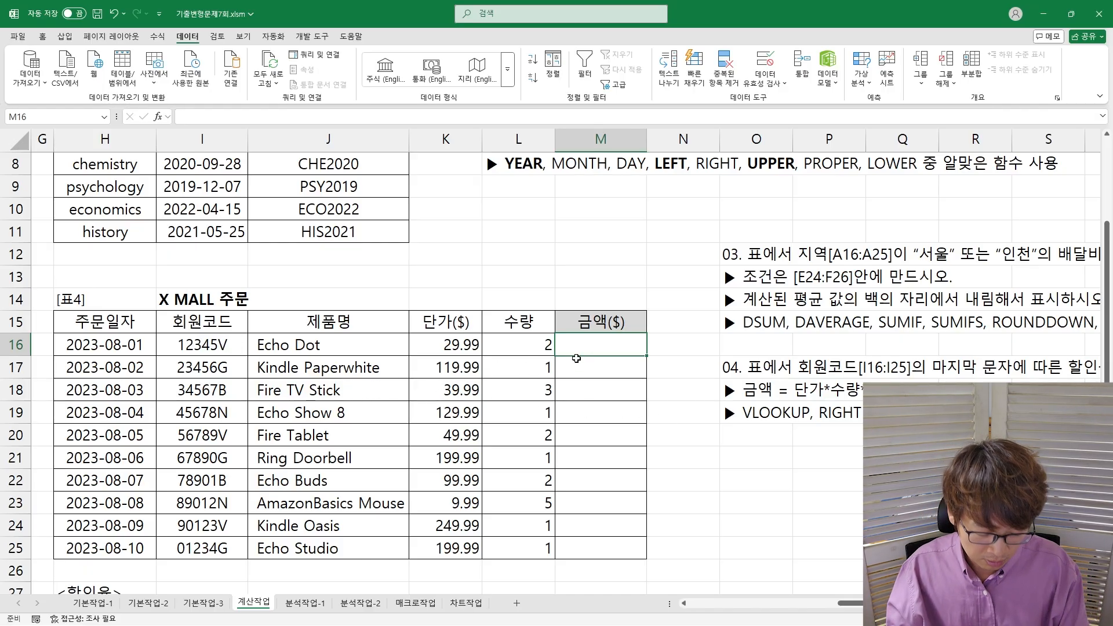
pyautogui.write('=right(')
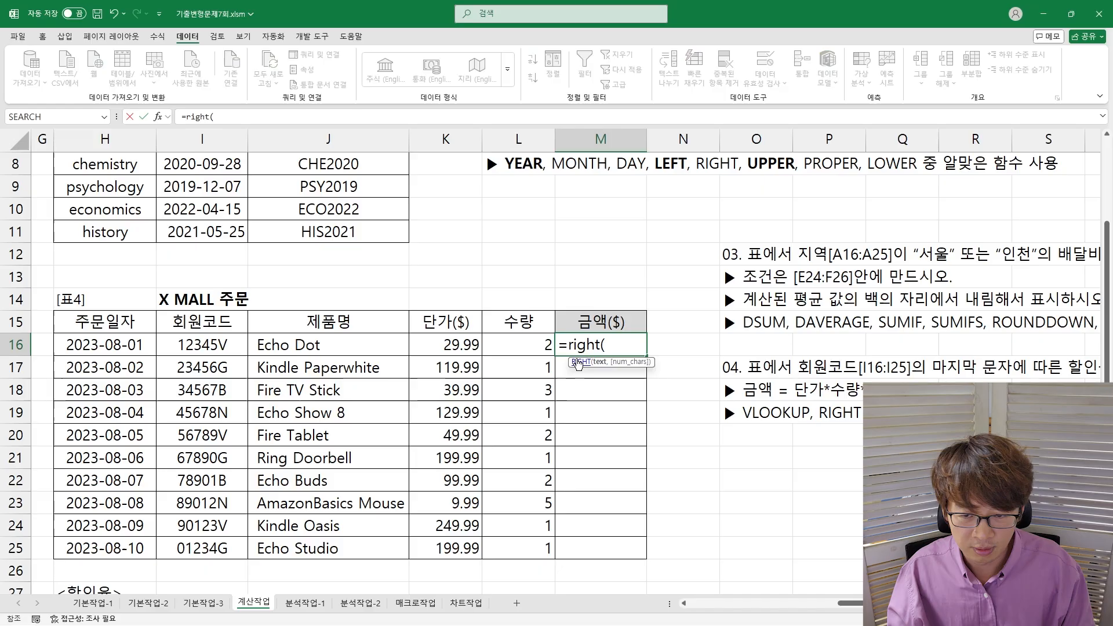
pyautogui.click(202, 345)
pyautogui.write(',1')
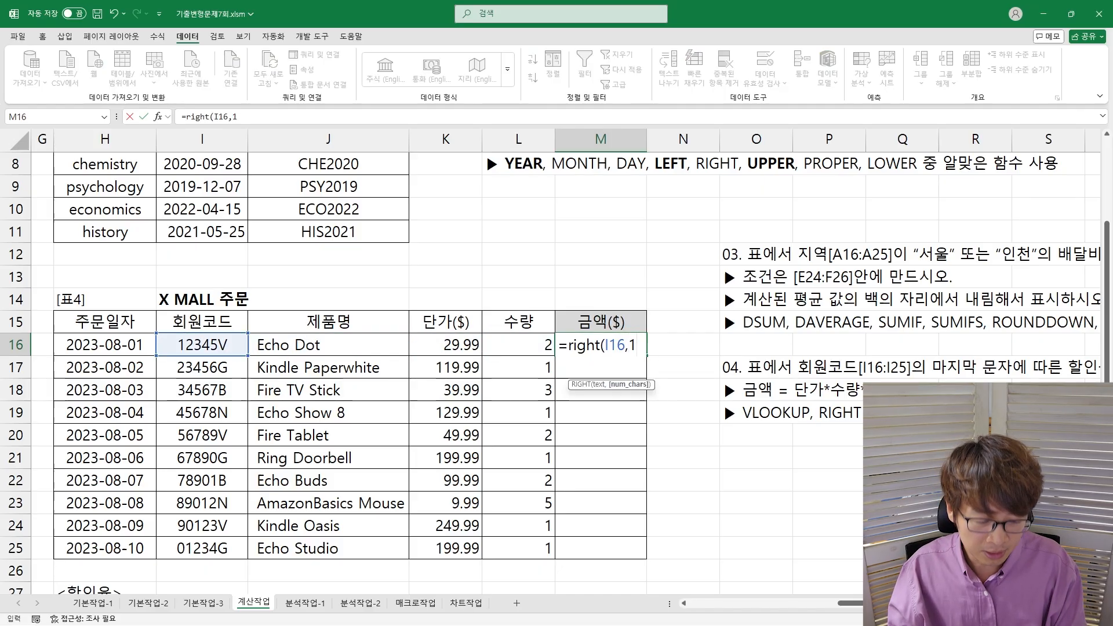
pyautogui.write(')')
pyautogui.press('Return')
pyautogui.press('Up')
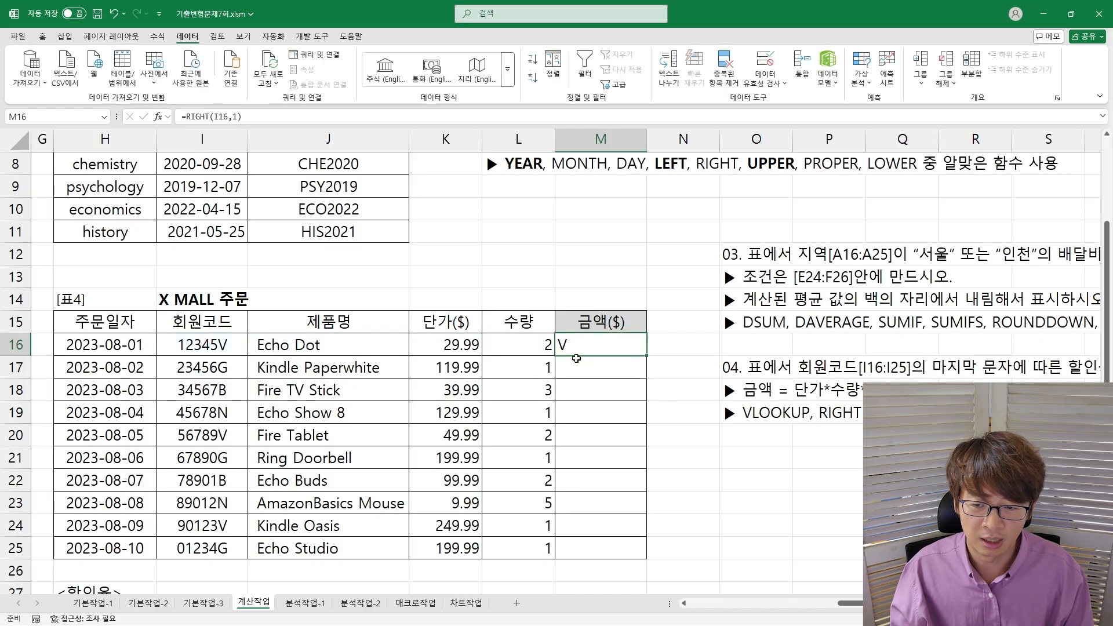
# - Fill the RIGHT formula from M16 down to M19 to test it on the next member codes
pyautogui.hotkey('shift', 'Down')
pyautogui.hotkey('shift', 'Down')
pyautogui.hotkey('shift', 'Down')
pyautogui.hotkey('ctrl', 'd')
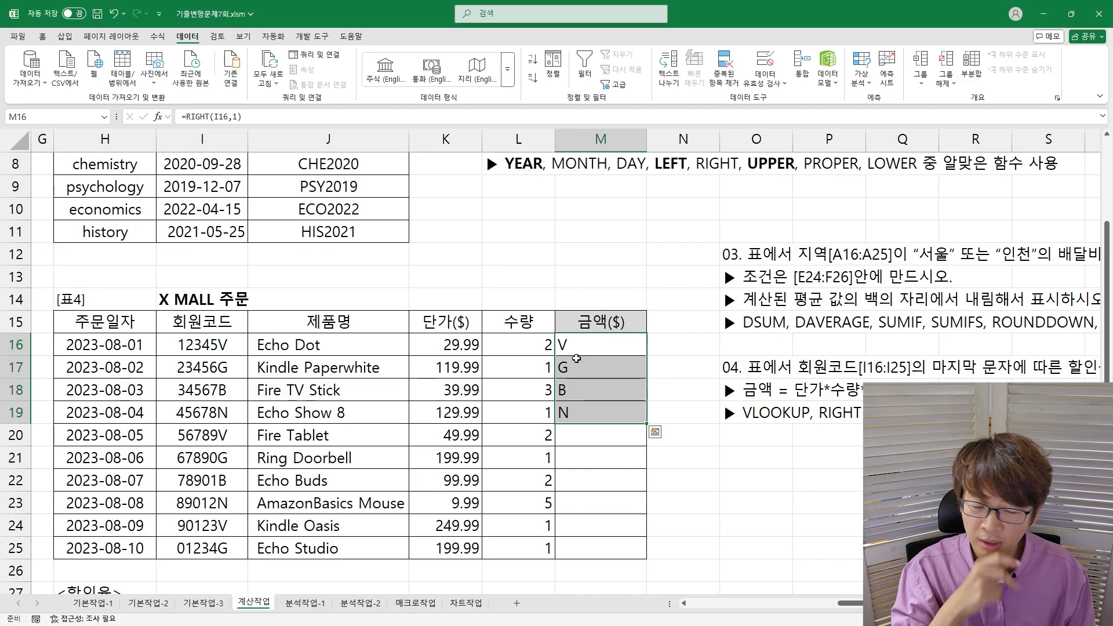
pyautogui.click(576, 347)
pyautogui.press('F2')
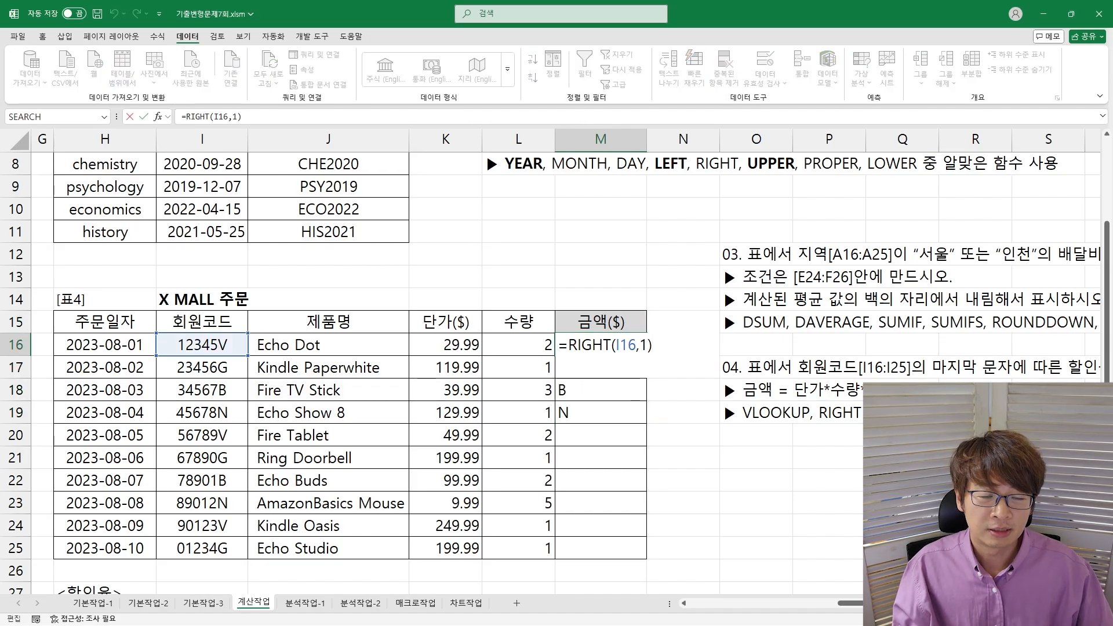
pyautogui.scroll(-4, 551, 363)
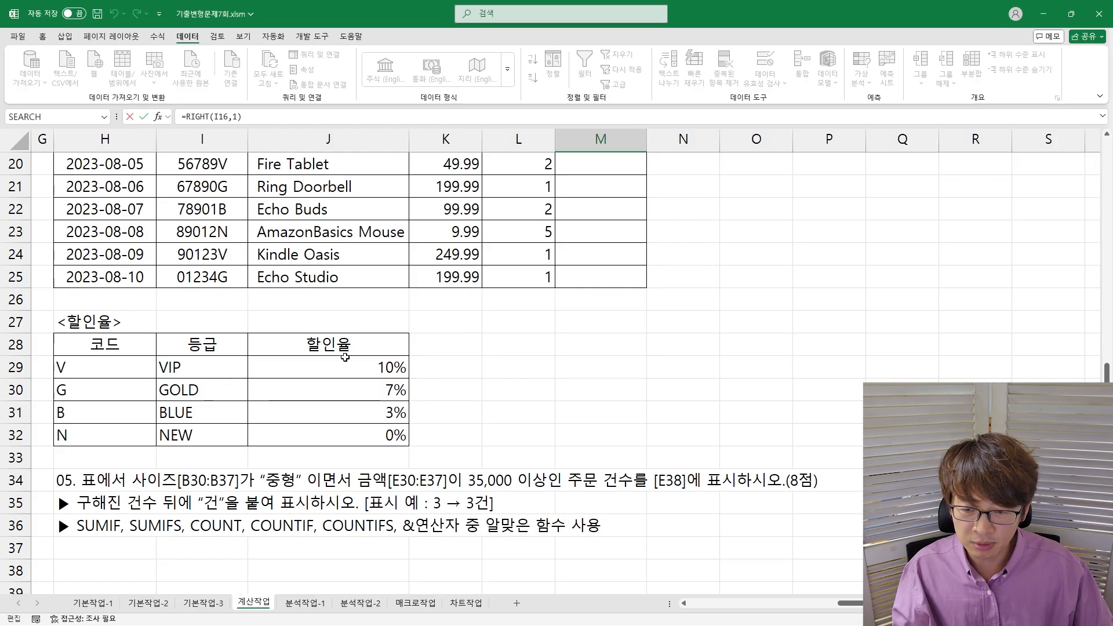
pyautogui.scroll(3, 346, 358)
pyautogui.press('Escape')
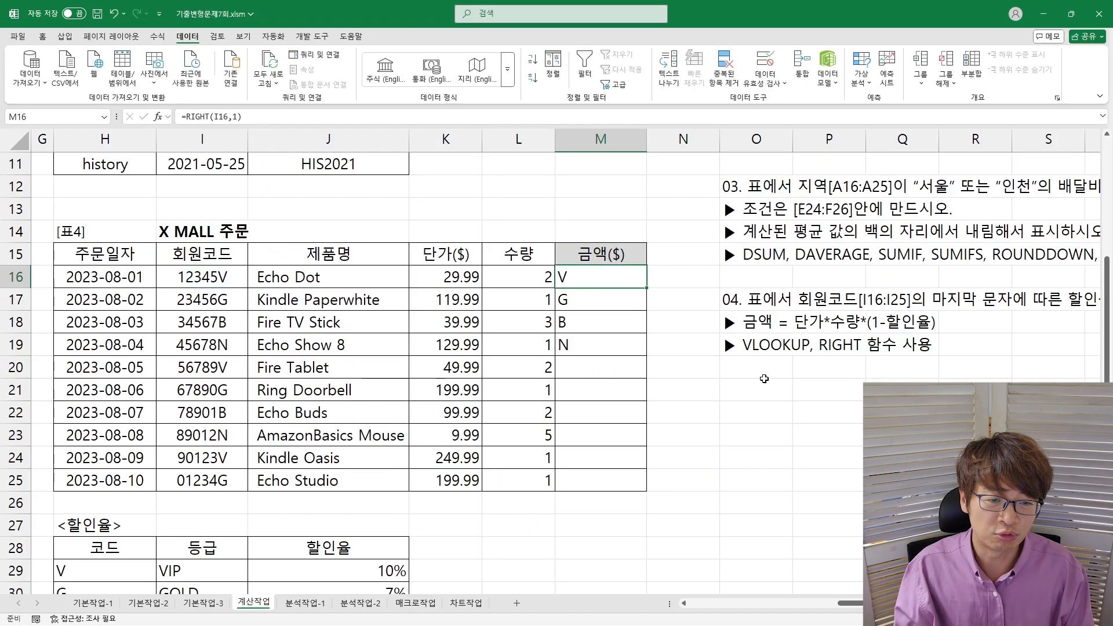
pyautogui.press('Home')
pyautogui.press('Down')
pyautogui.press('Down')
pyautogui.press('Down')
pyautogui.press('Down')
pyautogui.press('Down')
pyautogui.press('Down')
pyautogui.press('Down')
pyautogui.press('Down')
pyautogui.press('Down')
pyautogui.press('Down')
pyautogui.press('Down')
pyautogui.press('Down')
pyautogui.press('Down')
pyautogui.press('Down')
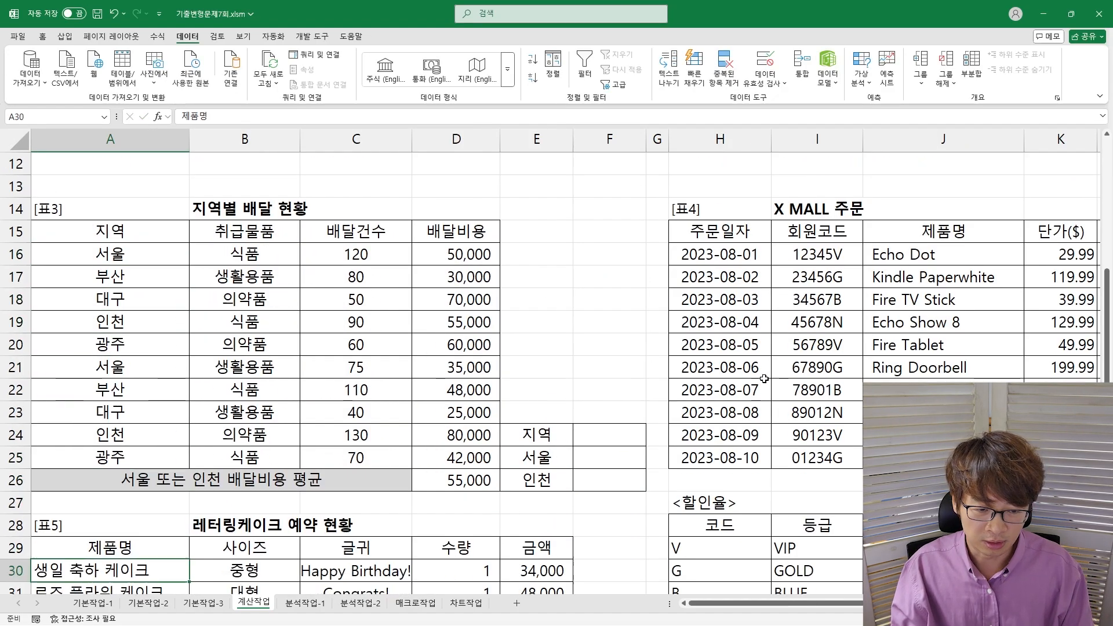
pyautogui.press('Down')
pyautogui.press('Down')
pyautogui.press('Down')
pyautogui.press('Down')
pyautogui.press('Right')
pyautogui.press('Right')
pyautogui.press('Right')
pyautogui.press('Right')
pyautogui.press('Right')
pyautogui.press('Right')
pyautogui.press('Right')
pyautogui.press('Right')
pyautogui.press('Right')
pyautogui.press('Right')
pyautogui.press('Right')
pyautogui.press('Right')
pyautogui.press('Right')
pyautogui.press('Right')
pyautogui.press('Right')
pyautogui.press('Right')
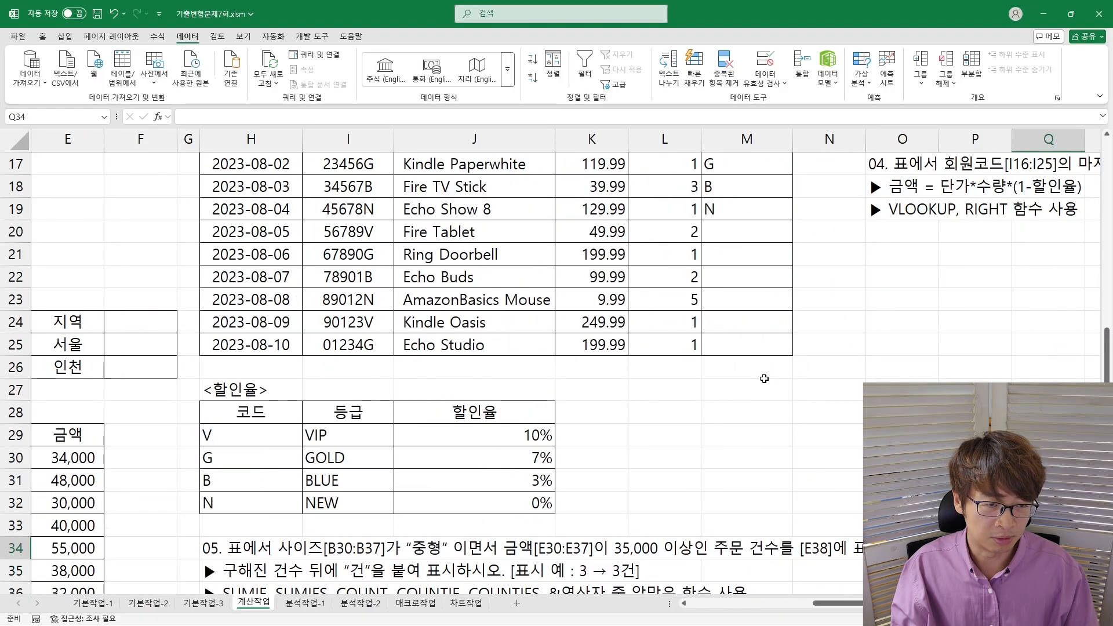
# - Wrap M16's RIGHT(I16,1) in a VLOOKUP function so that it serves as the lookup value
pyautogui.scroll(3, 764, 378)
pyautogui.doubleClick(725, 344)
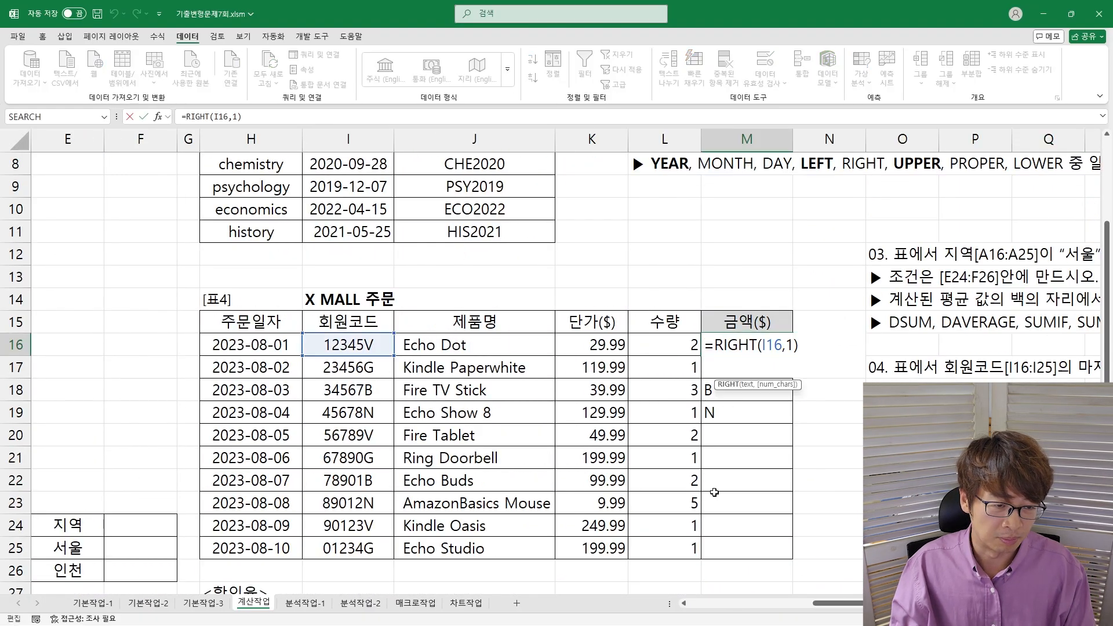
pyautogui.press('Home')
pyautogui.write('vlookup(')
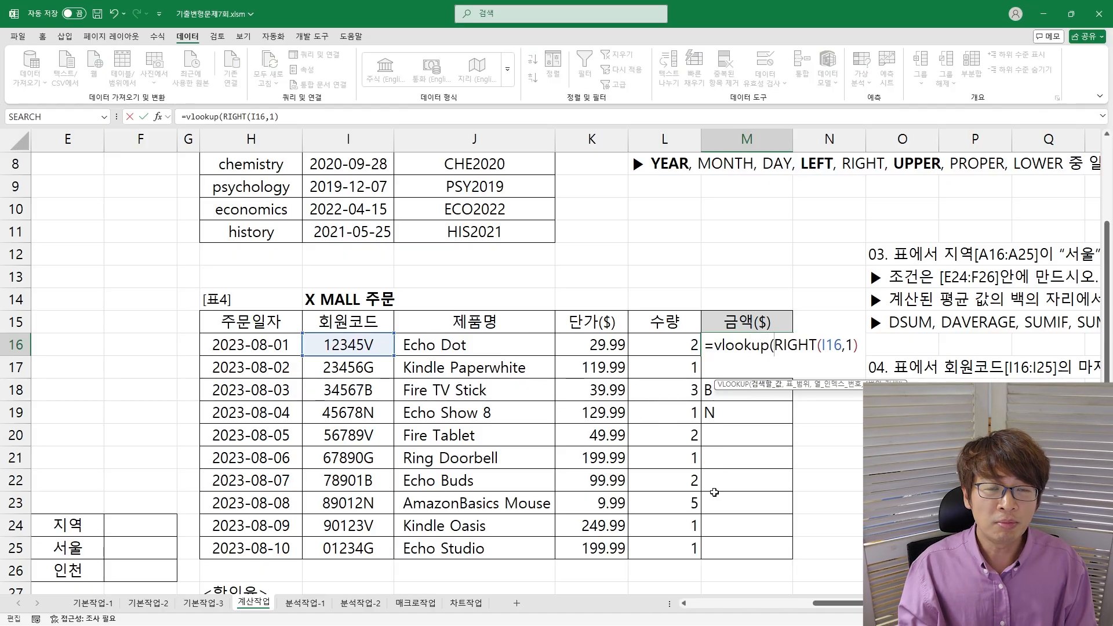
pyautogui.hotkey('shift', 'End')
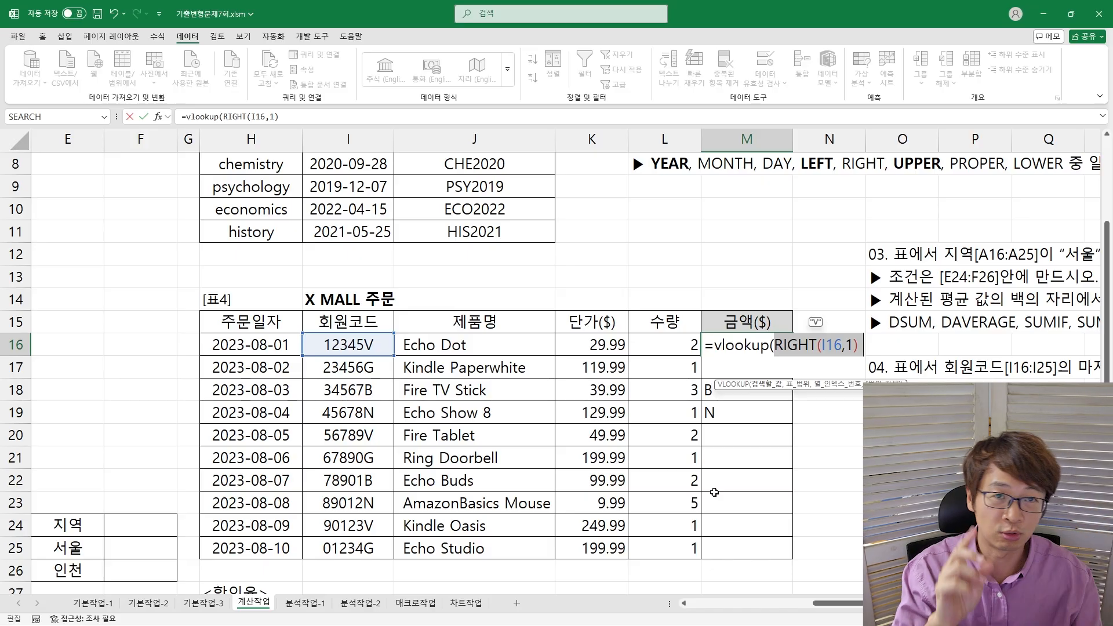
pyautogui.press('Right')
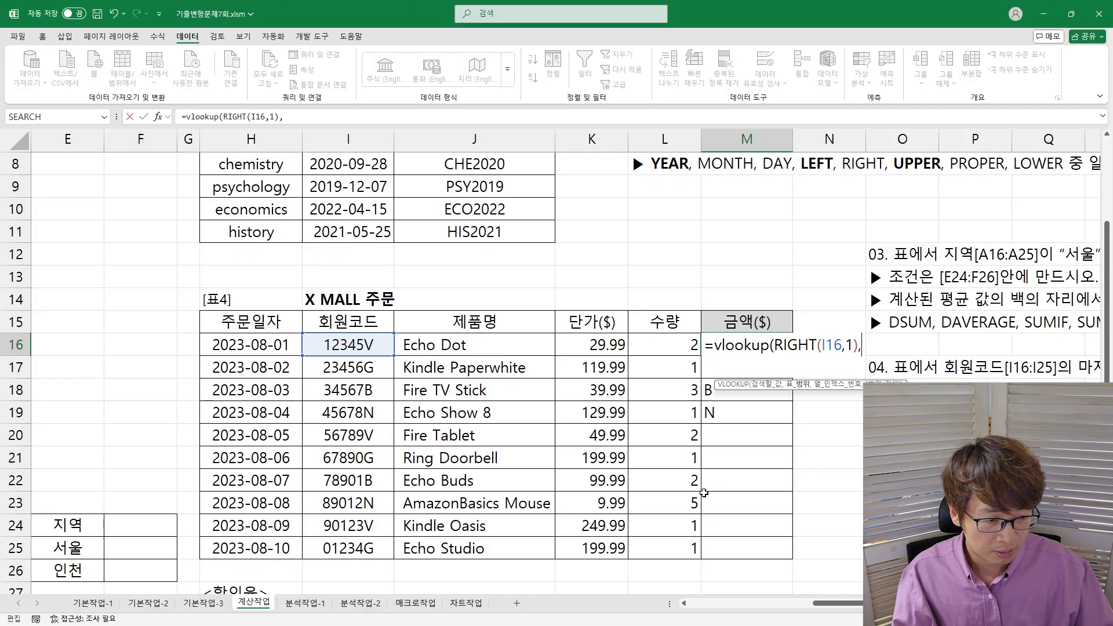
# - Set the VLOOKUP table range to the <할인율> data H29:J32 as the absolute reference $H$29:$J$32
pyautogui.scroll(-3, 629, 409)
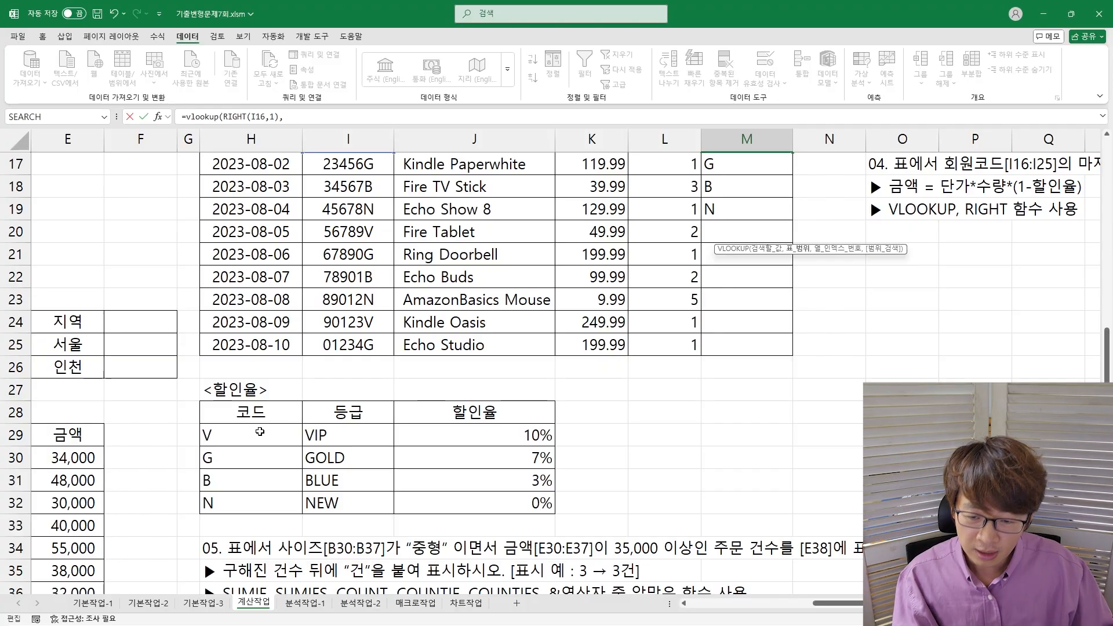
pyautogui.moveTo(258, 434); pyautogui.dragTo(548, 507)
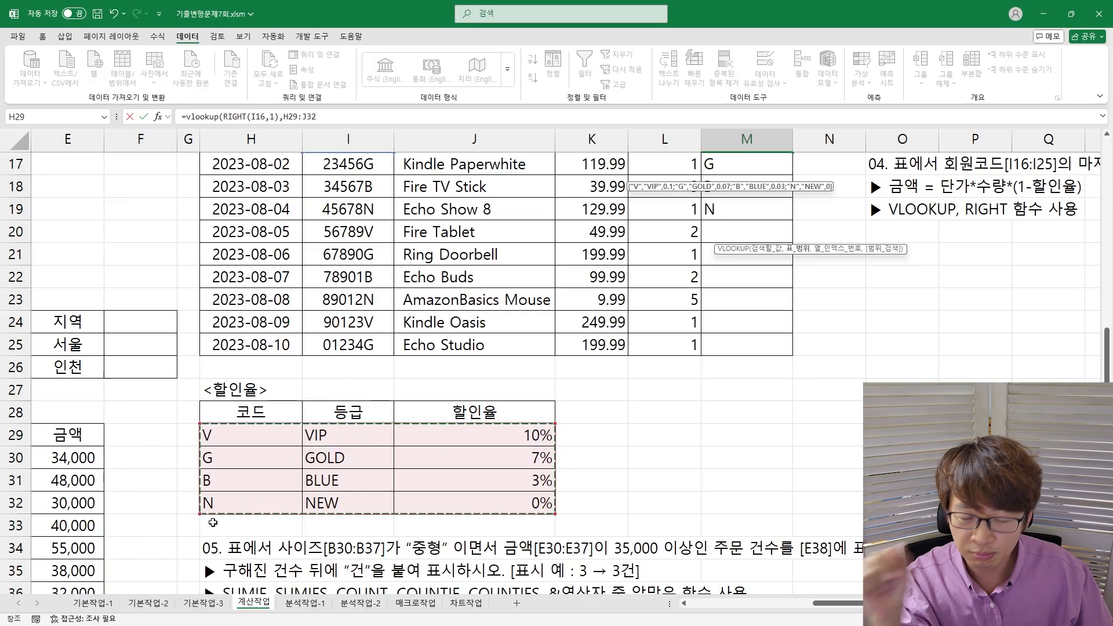
pyautogui.scroll(-2, 213, 522)
pyautogui.scroll(2, 186, 369)
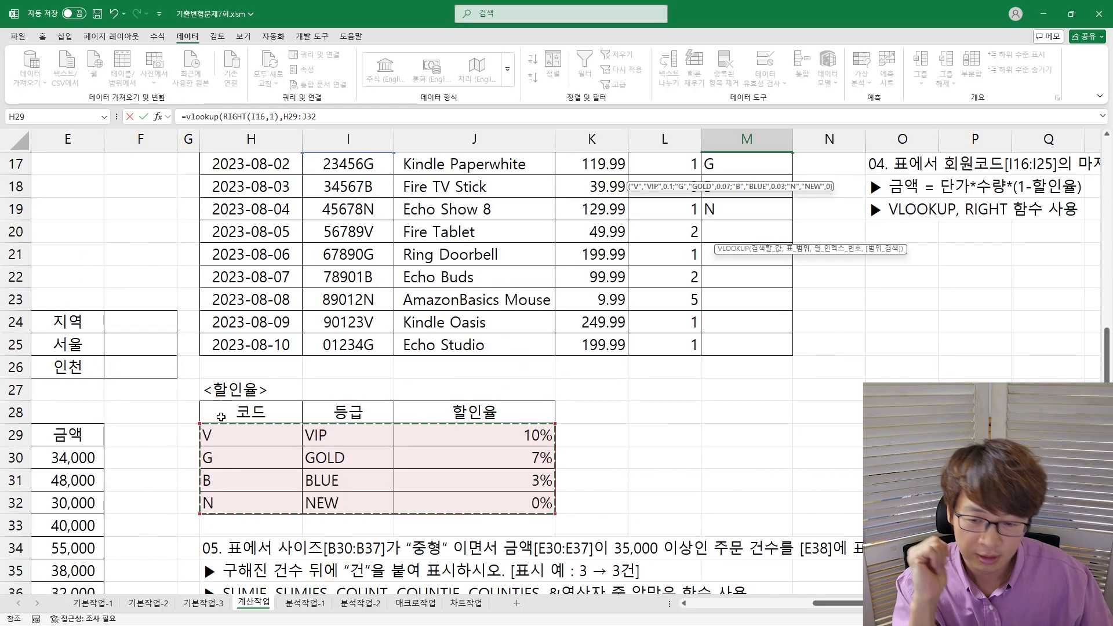
pyautogui.scroll(1, 464, 426)
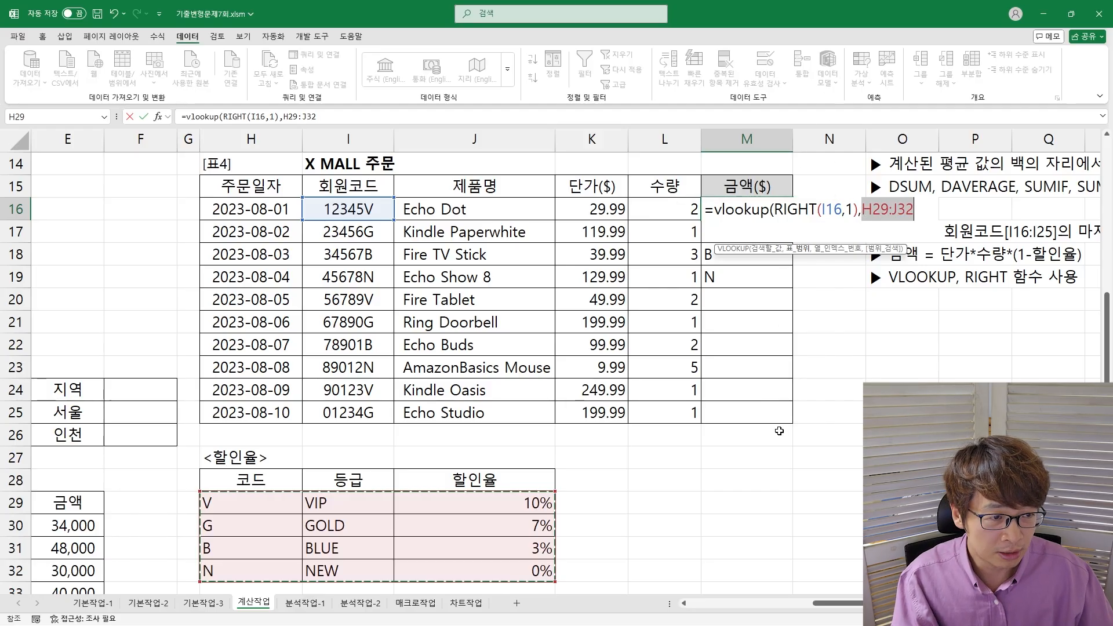
pyautogui.press('F4')
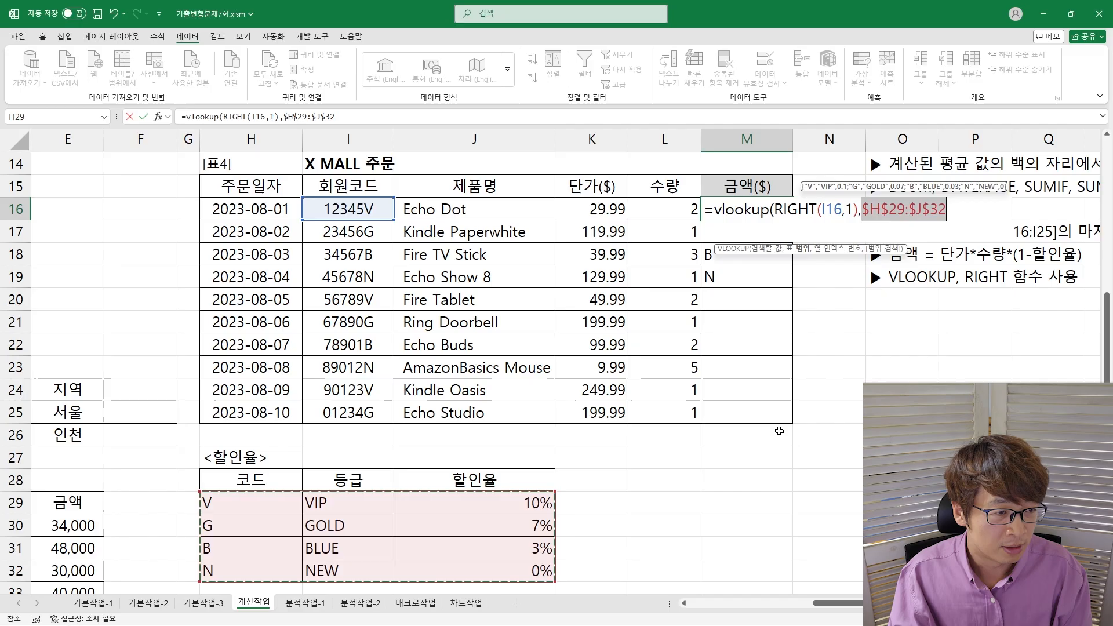
# - Complete M16's VLOOKUP with column index 3 and FALSE for an exact match
pyautogui.write(',')
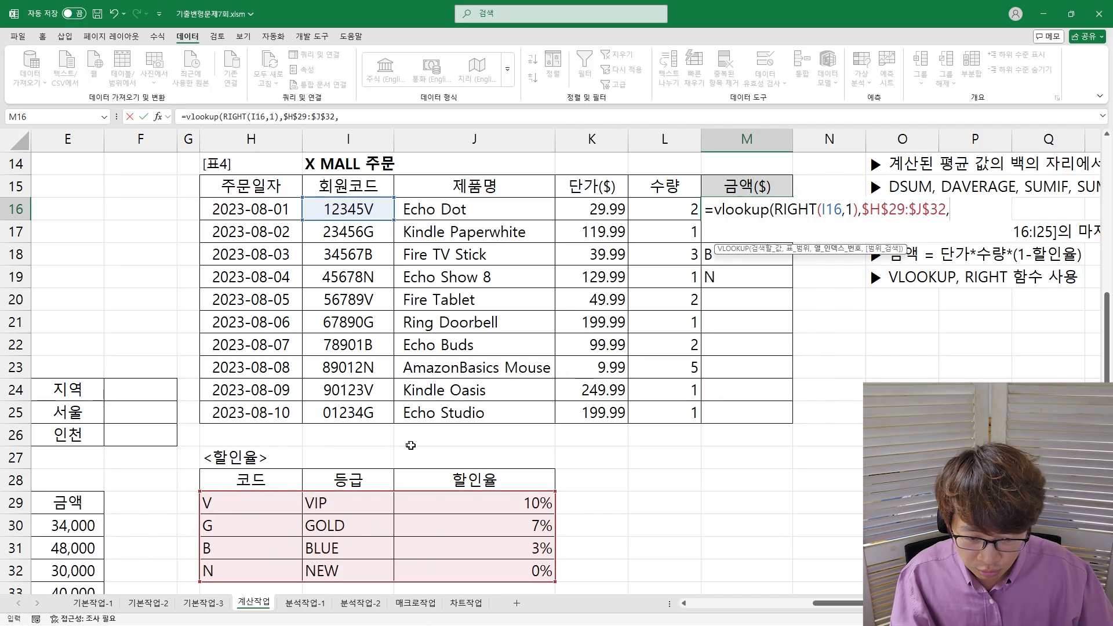
pyautogui.write('3')
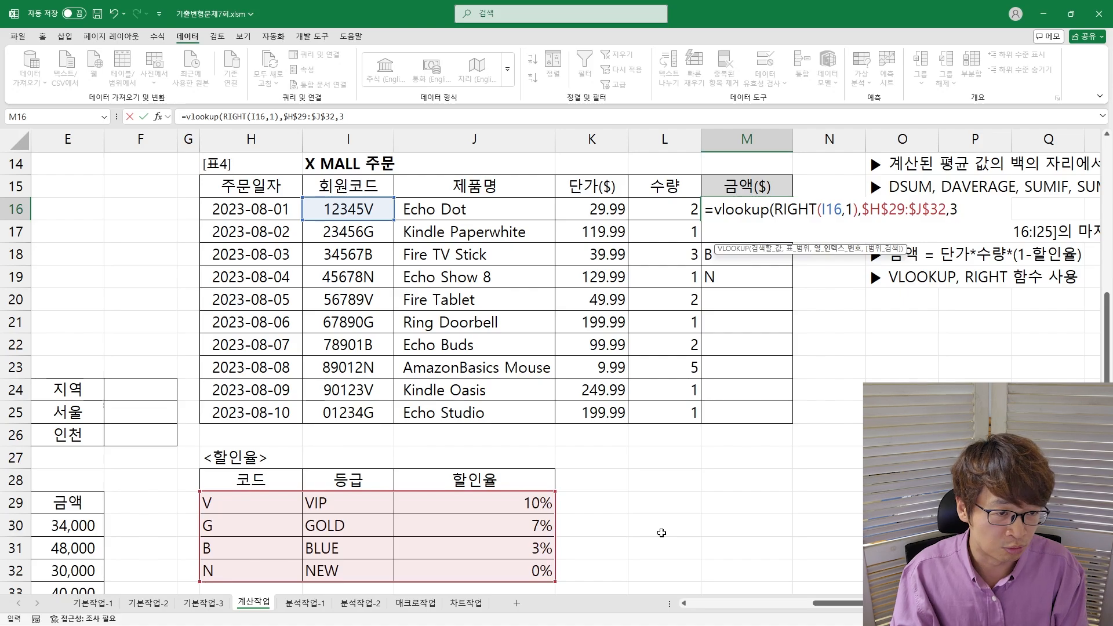
pyautogui.write(',')
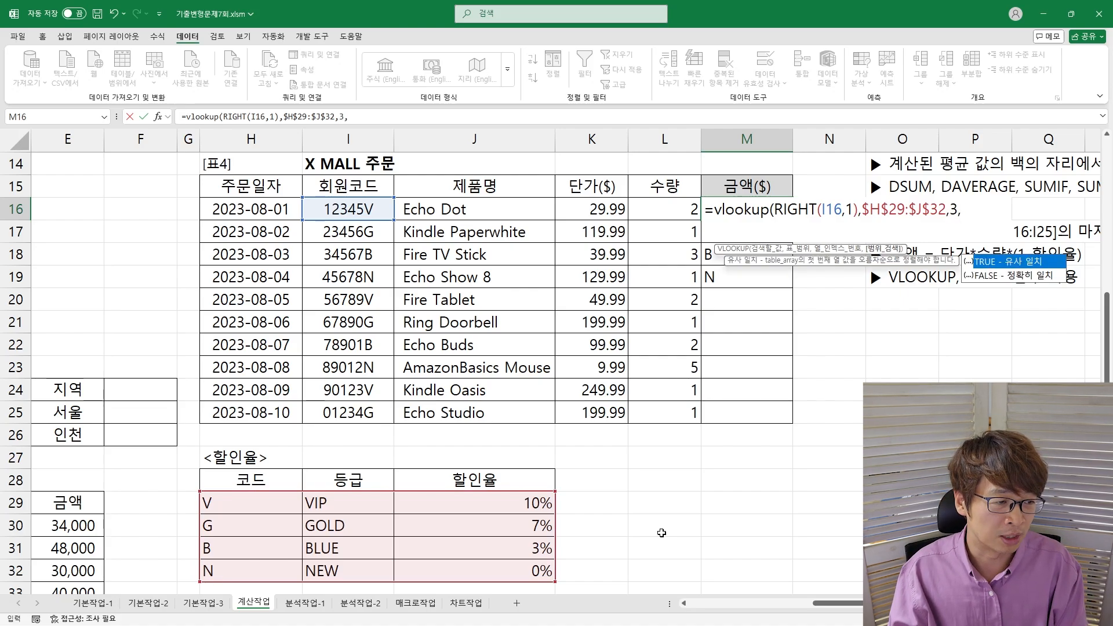
pyautogui.write('false')
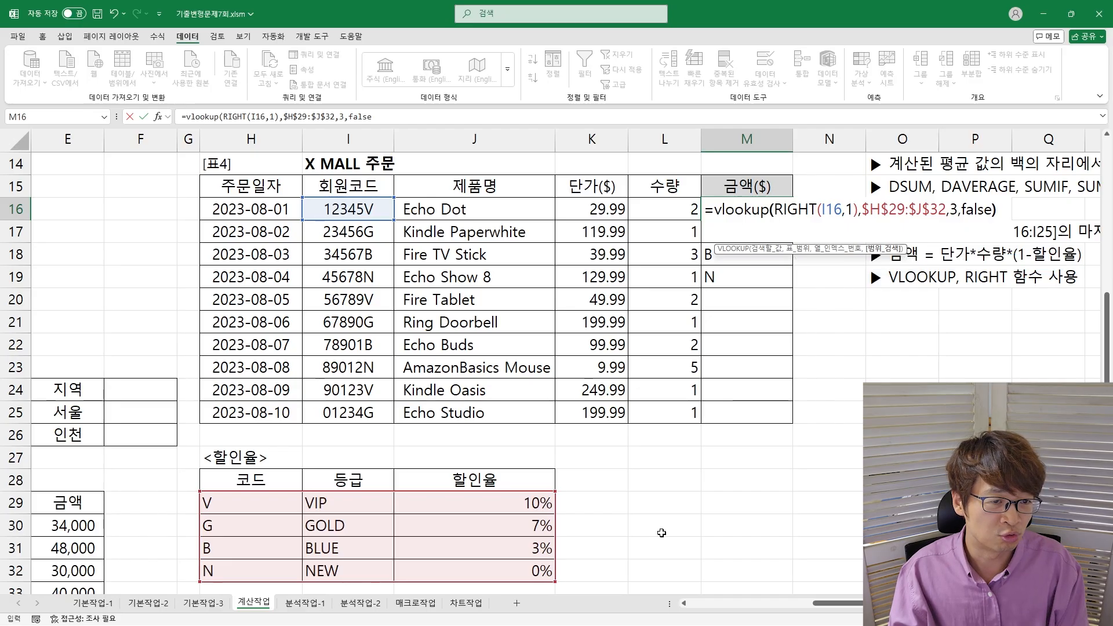
pyautogui.press('Return')
# - Fill the VLOOKUP discount-rate formula from M16 down through M25
pyautogui.press('Up')
pyautogui.hotkey('shift', 'Down')
pyautogui.hotkey('shift', 'Down')
pyautogui.hotkey('shift', 'Down')
pyautogui.hotkey('shift', 'Down')
pyautogui.hotkey('shift', 'Down')
pyautogui.hotkey('shift', 'Down')
pyautogui.hotkey('shift', 'Down')
pyautogui.hotkey('shift', 'Down')
pyautogui.hotkey('shift', 'Down')
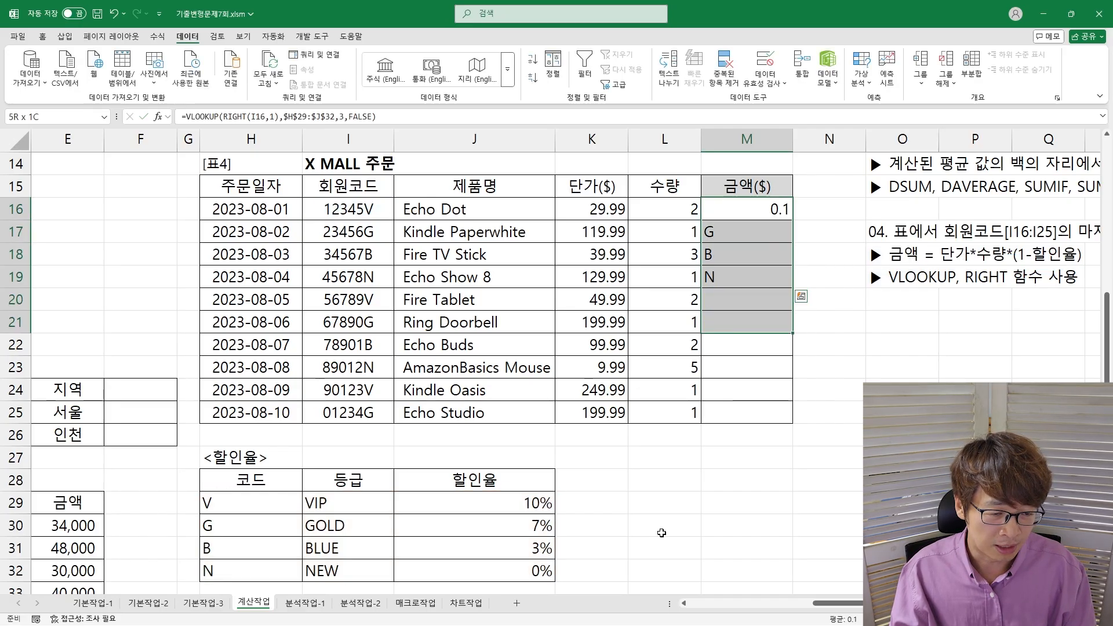
pyautogui.hotkey('ctrl', 'd')
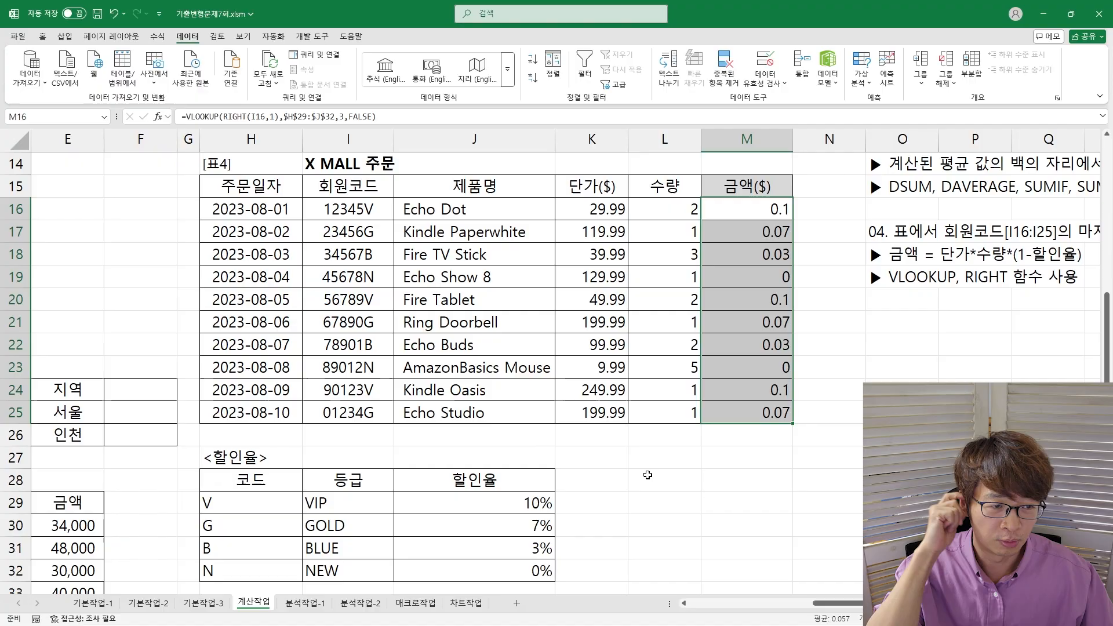
# - Change M16's formula to subtract the VLOOKUP discount rate from 1, enclosing the whole expression in parentheses
pyautogui.doubleClick(734, 214)
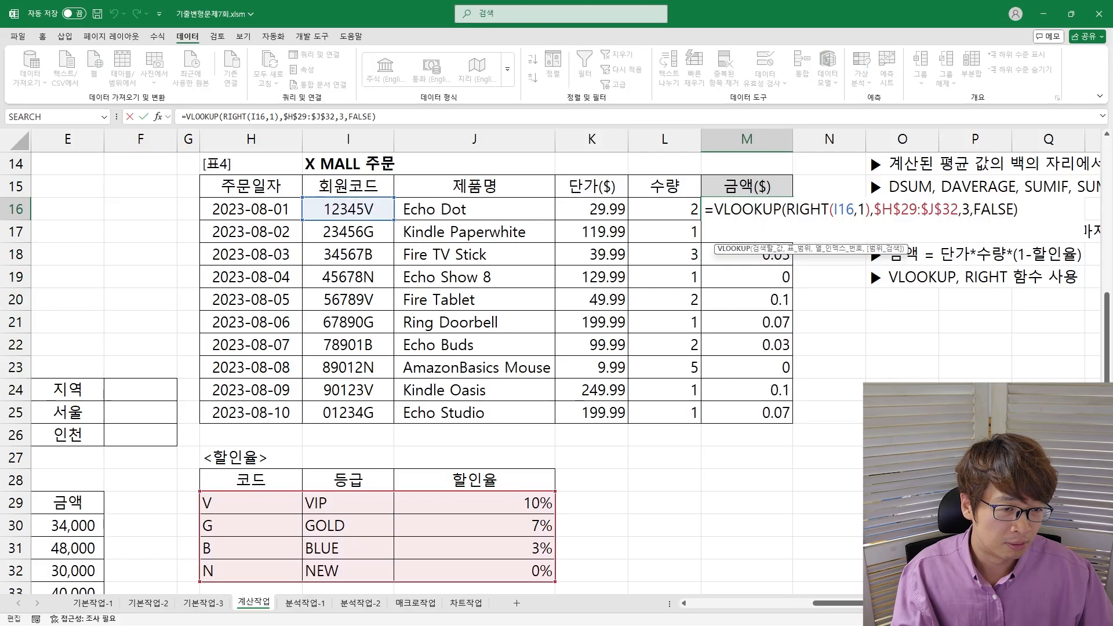
pyautogui.write('1-')
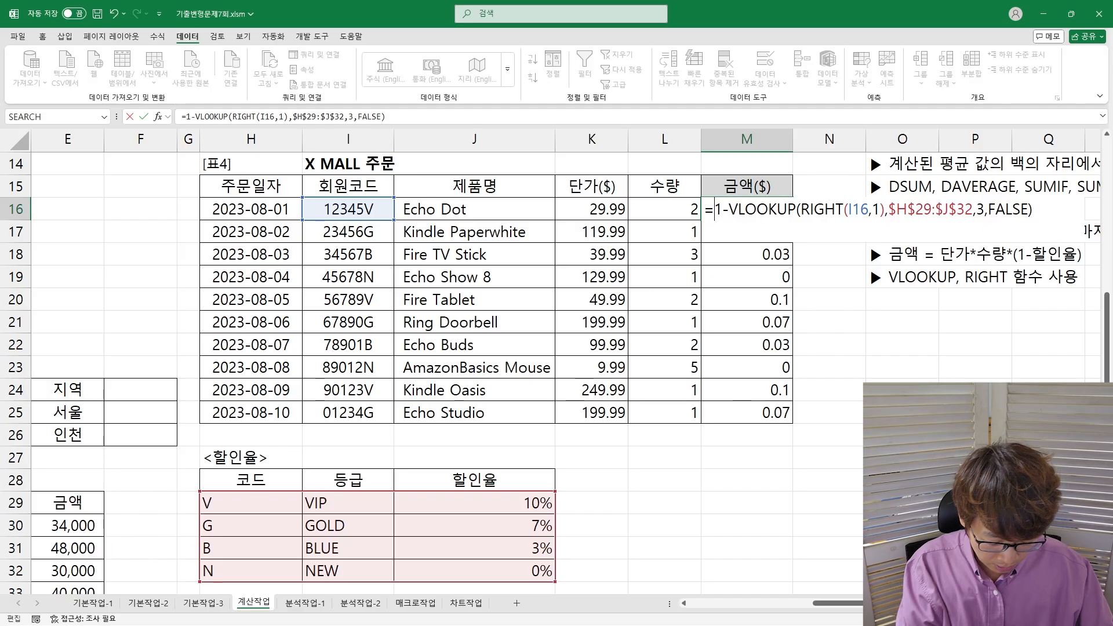
pyautogui.write('(')
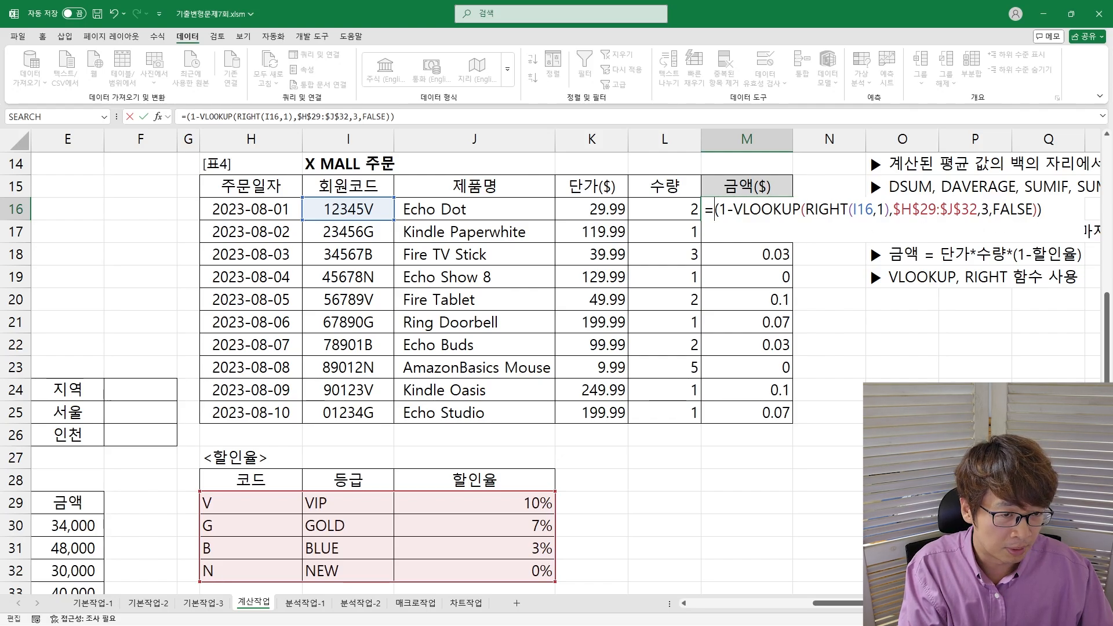
# - Put K16*L16* before the parenthesised part of M16's formula, multiplying 단가 and 수량 by (1-할인율)
pyautogui.click(587, 212)
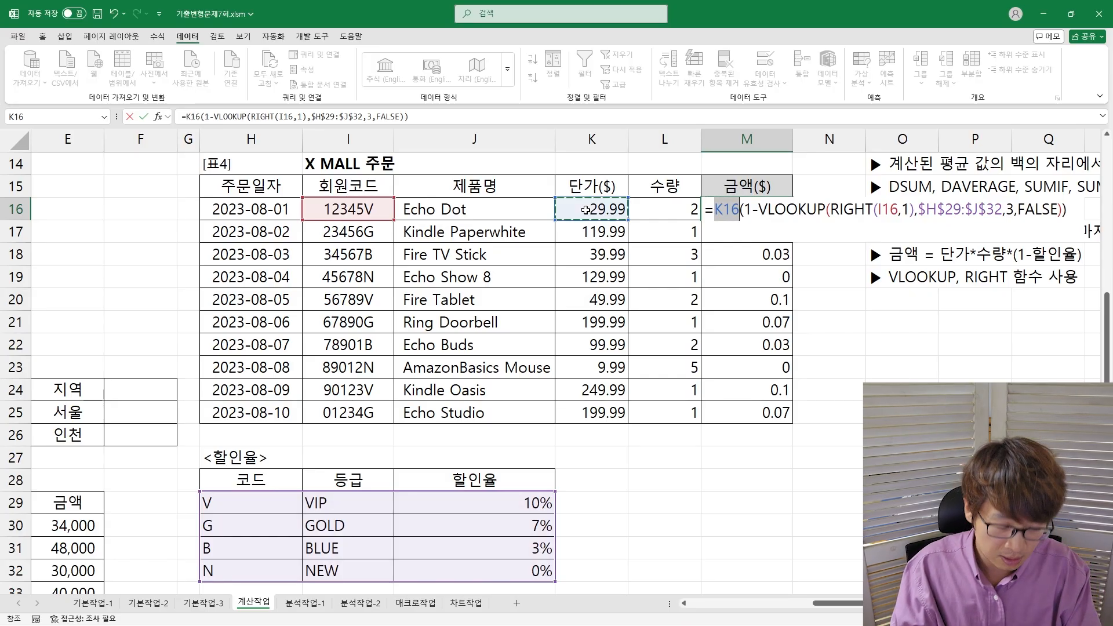
pyautogui.write('*')
pyautogui.click(653, 206)
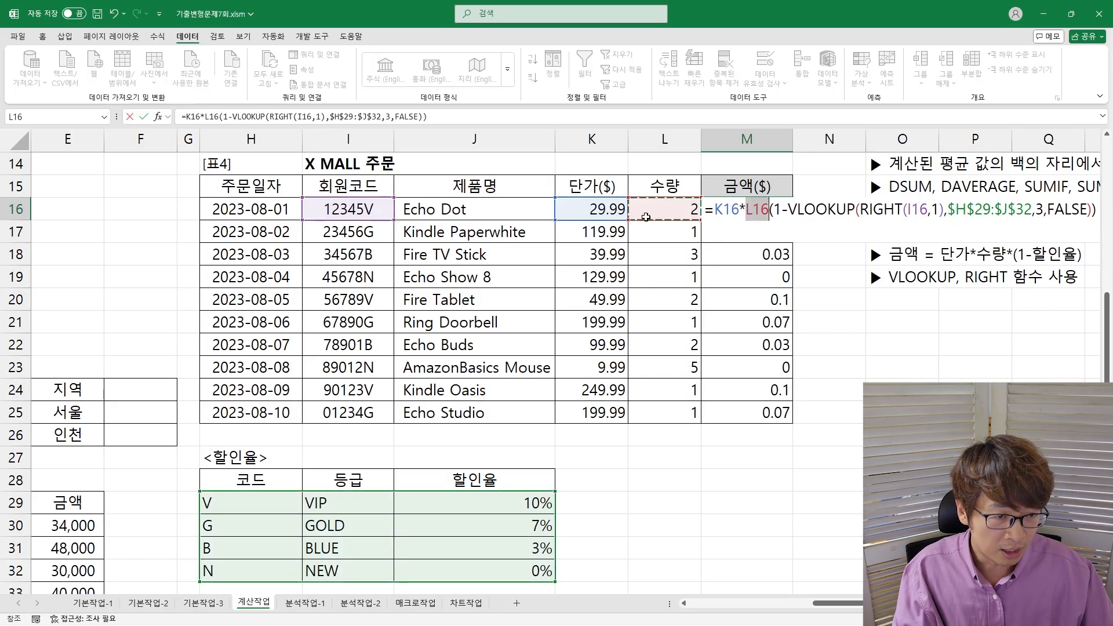
pyautogui.write('*')
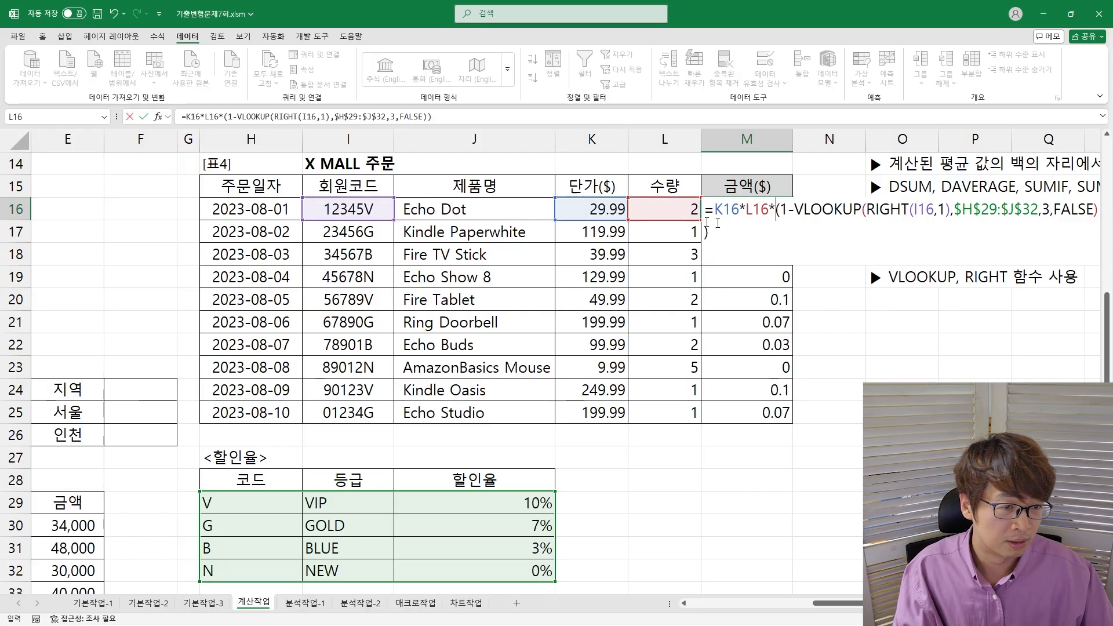
pyautogui.moveTo(776, 209); pyautogui.dragTo(1098, 210)
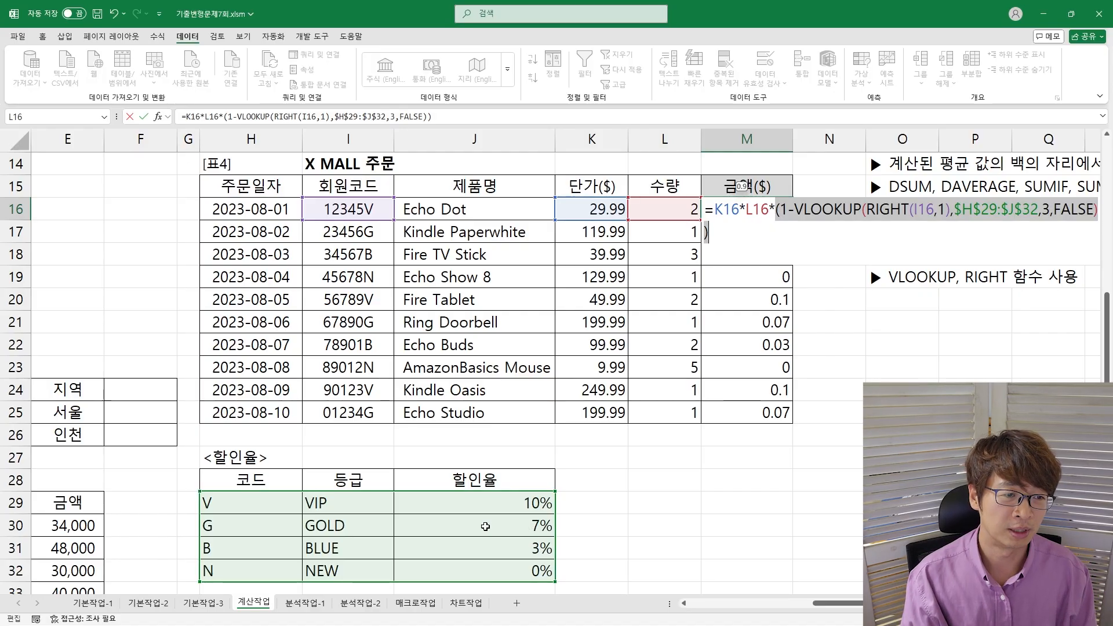
pyautogui.press('Return')
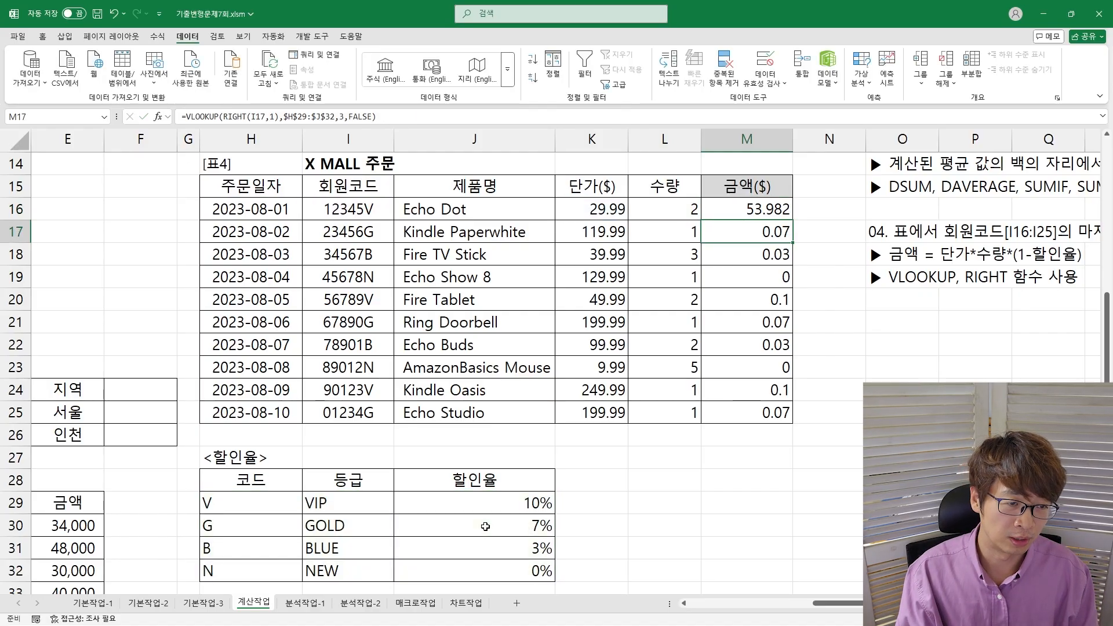
# - Fill M16's completed 금액 formula down through M25
pyautogui.press('Up')
pyautogui.hotkey('shift', 'Down')
pyautogui.hotkey('shift', 'Down')
pyautogui.hotkey('shift', 'Down')
pyautogui.hotkey('shift', 'Down')
pyautogui.hotkey('shift', 'Down')
pyautogui.hotkey('shift', 'Down')
pyautogui.hotkey('shift', 'Down')
pyautogui.hotkey('shift', 'Down')
pyautogui.hotkey('shift', 'Down')
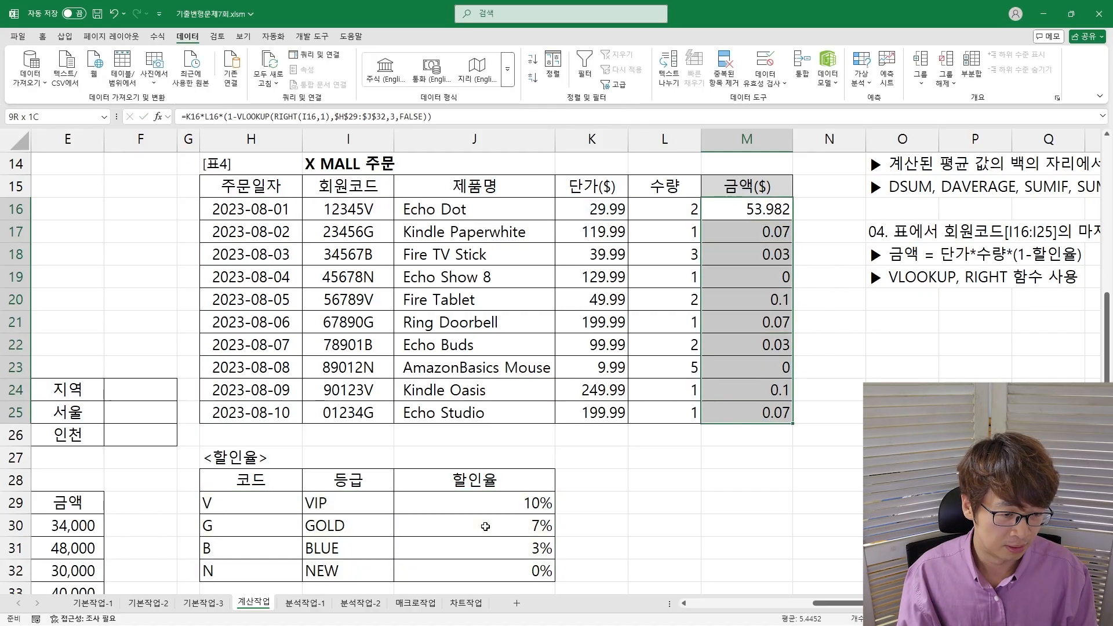
pyautogui.hotkey('ctrl', 'd')
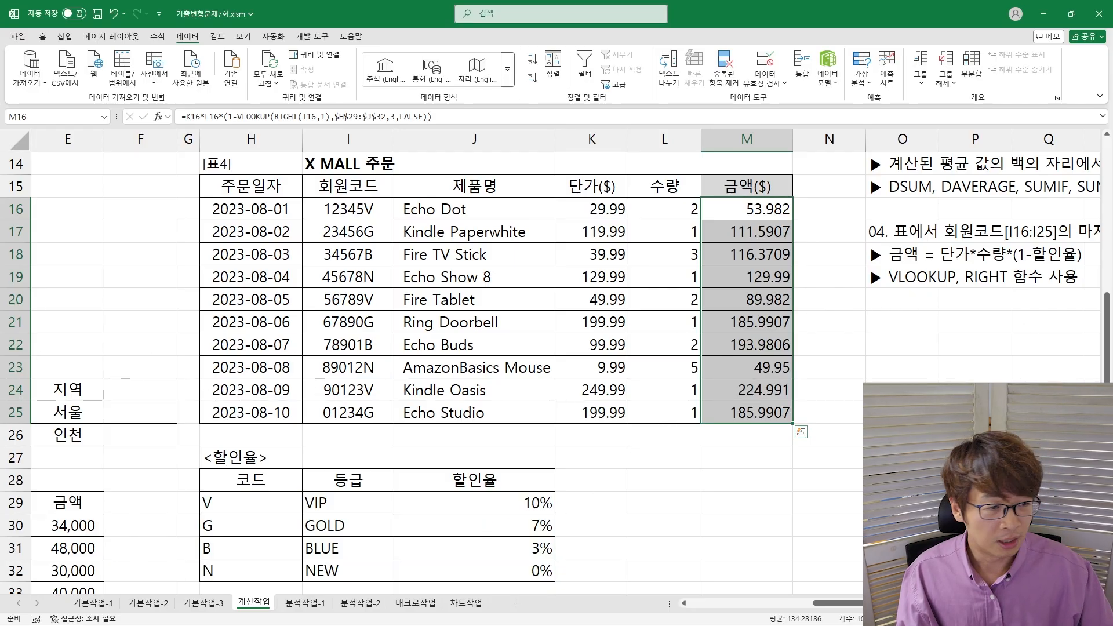
# - Review M16's formula, examining the VLOOKUP function, its RIGHT lookup value, table range and FALSE argument, and the discount expression as a whole
pyautogui.moveTo(1026, 343); pyautogui.dragTo(631, 322)
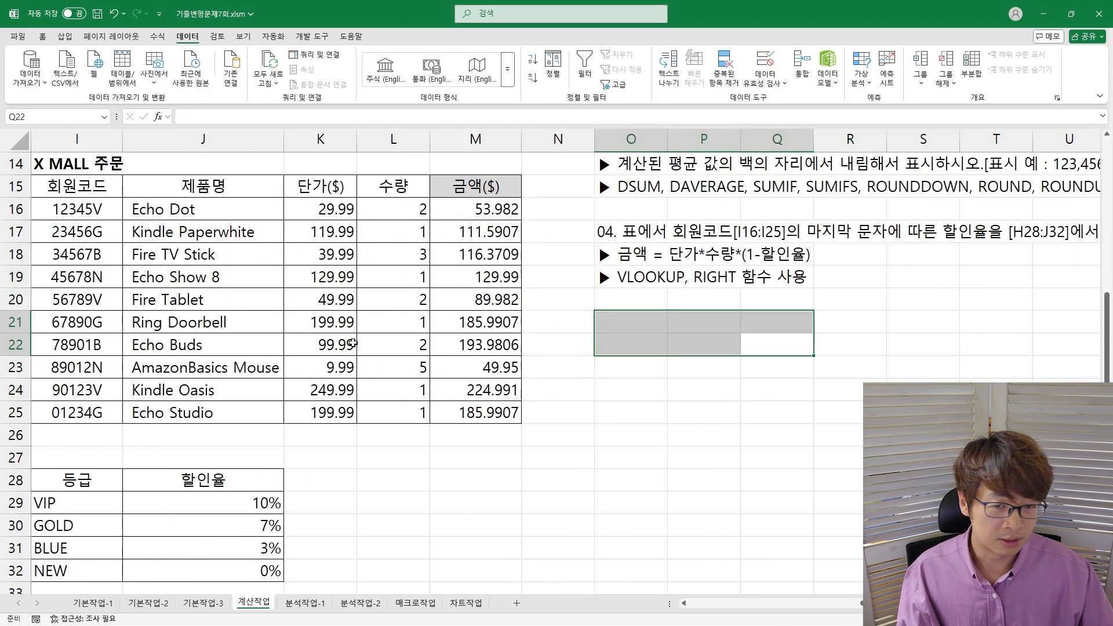
pyautogui.doubleClick(494, 201)
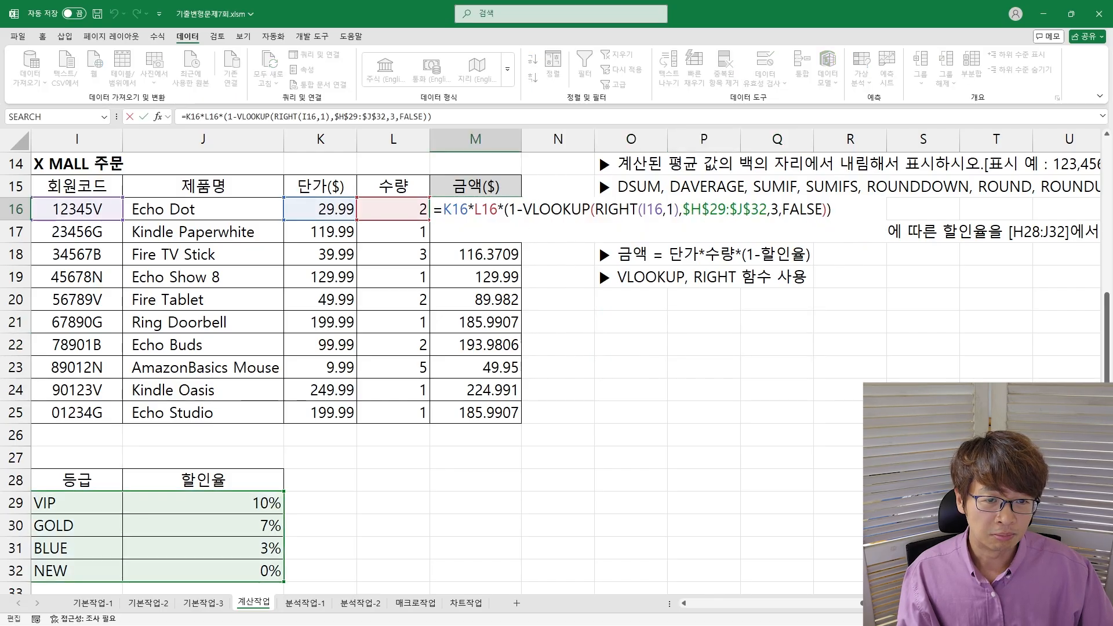
pyautogui.doubleClick(556, 209)
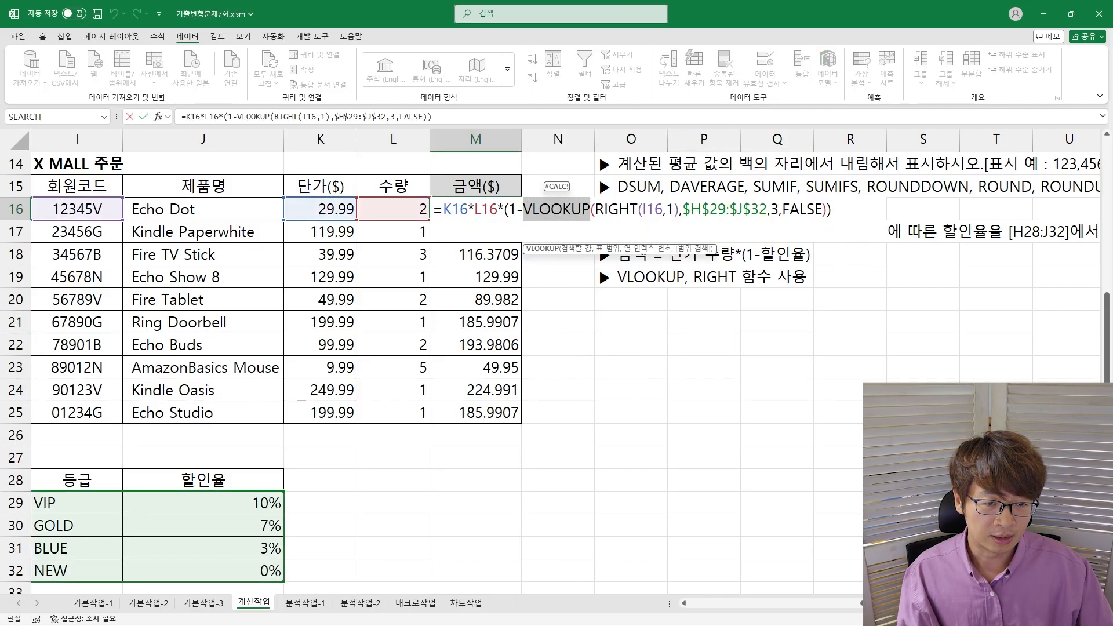
pyautogui.moveTo(595, 209); pyautogui.dragTo(769, 209)
pyautogui.click(770, 209)
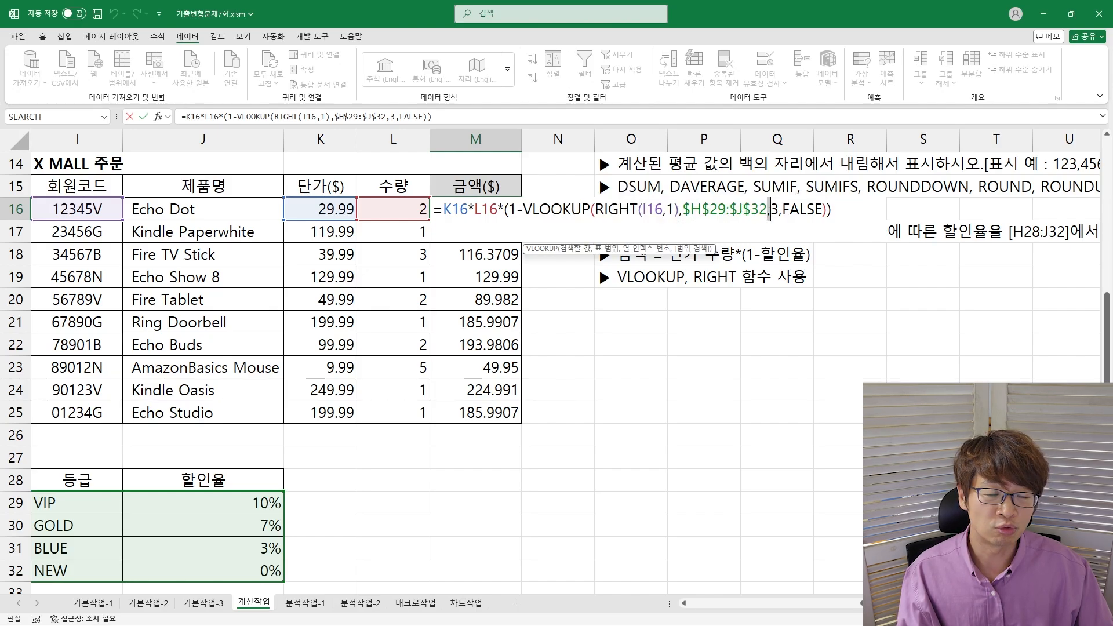
pyautogui.moveTo(782, 209); pyautogui.dragTo(823, 209)
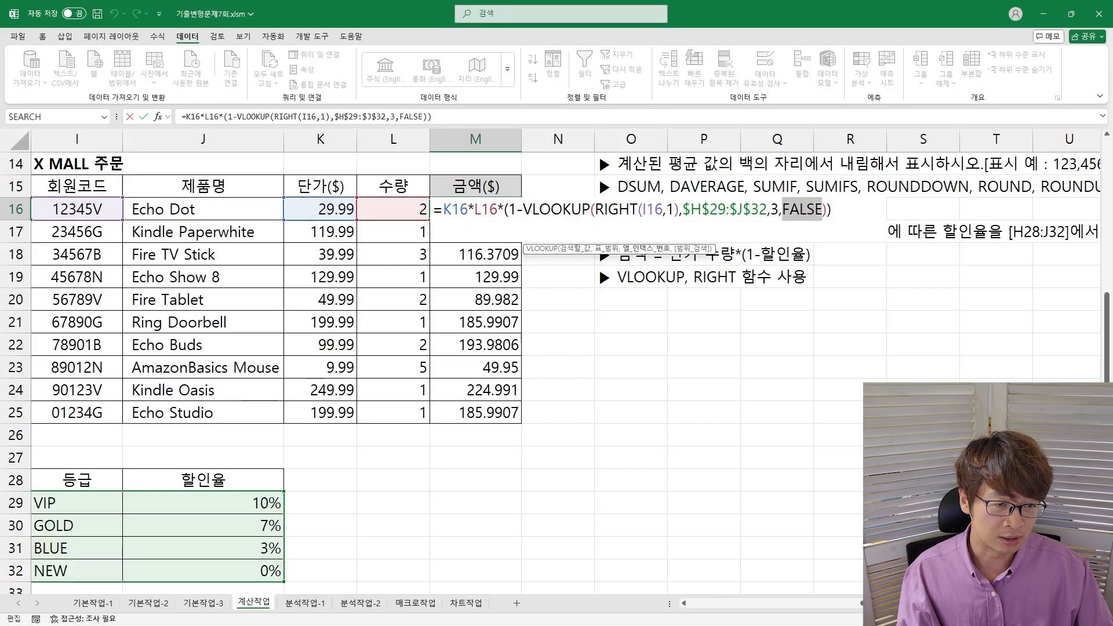
pyautogui.moveTo(524, 209); pyautogui.dragTo(828, 209)
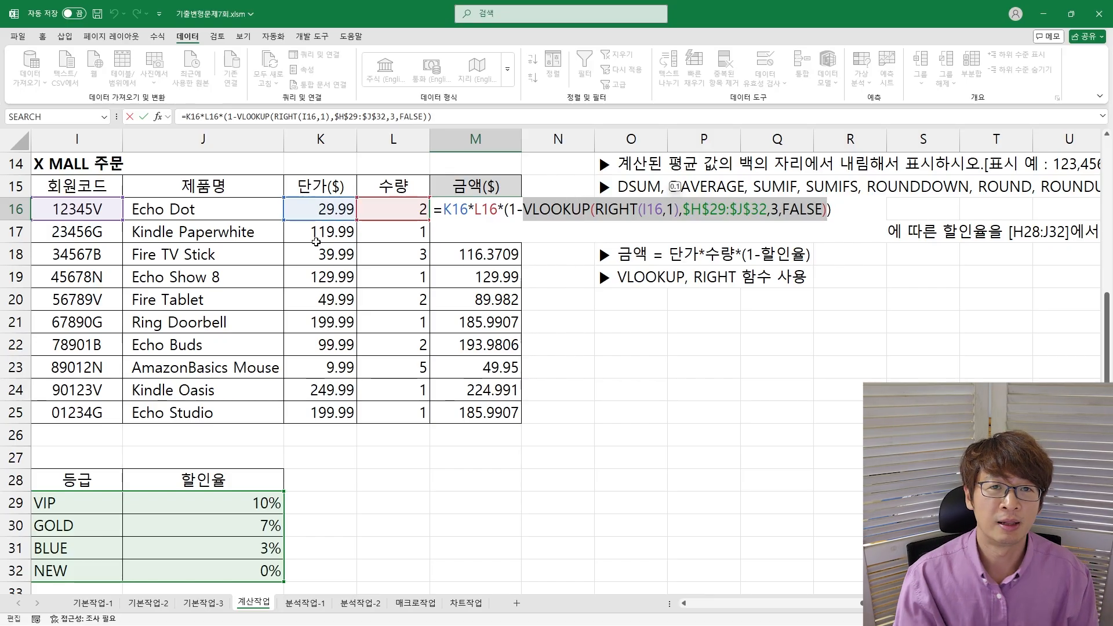
pyautogui.press('Return')
# - Return from the X MALL 주문 table to column A and go up toward the beginning of the 계산작업 sheet
pyautogui.press('Left')
pyautogui.press('Left')
pyautogui.press('Left')
pyautogui.press('Left')
pyautogui.press('Left')
pyautogui.press('Left')
pyautogui.press('Left')
pyautogui.press('Left')
pyautogui.press('Left')
pyautogui.press('Left')
pyautogui.press('Left')
pyautogui.press('Left')
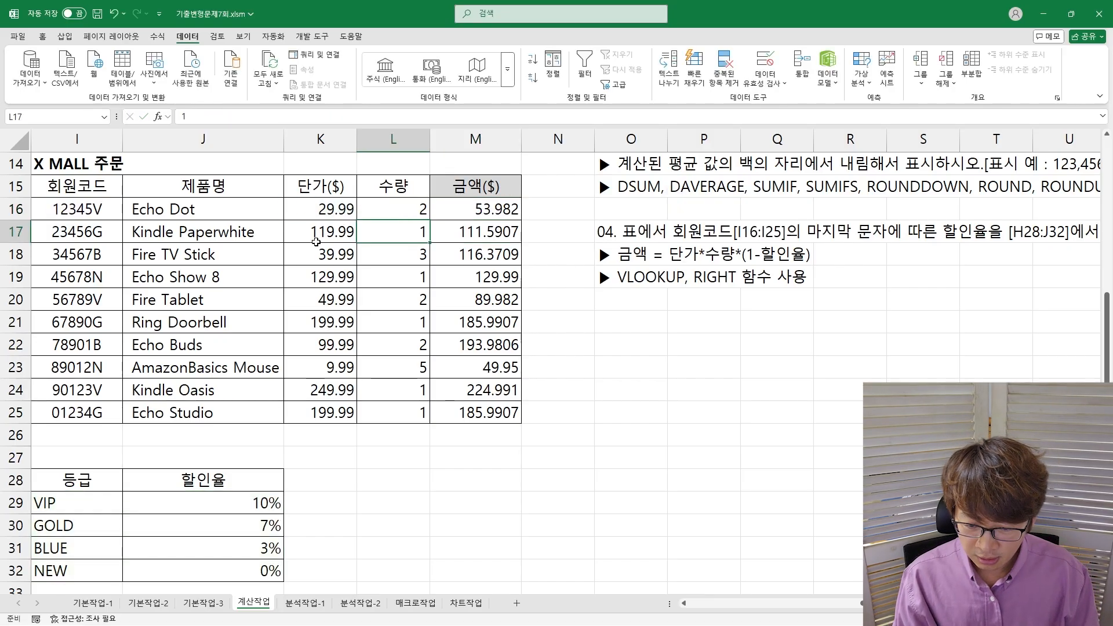
pyautogui.press('Up')
pyautogui.press('Up')
pyautogui.press('Up')
pyautogui.press('Up')
pyautogui.press('Up')
pyautogui.press('Up')
pyautogui.press('Up')
pyautogui.press('Up')
pyautogui.press('Up')
pyautogui.press('Up')
pyautogui.press('Up')
pyautogui.press('Up')
pyautogui.press('Up')
pyautogui.press('Up')
pyautogui.press('Up')
pyautogui.press('Up')
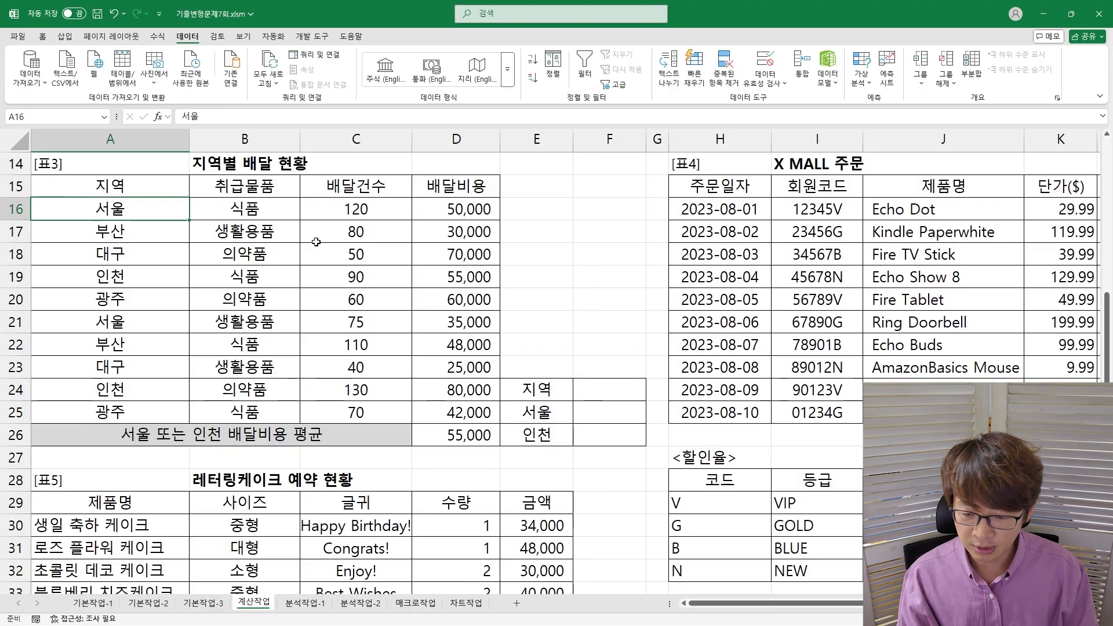